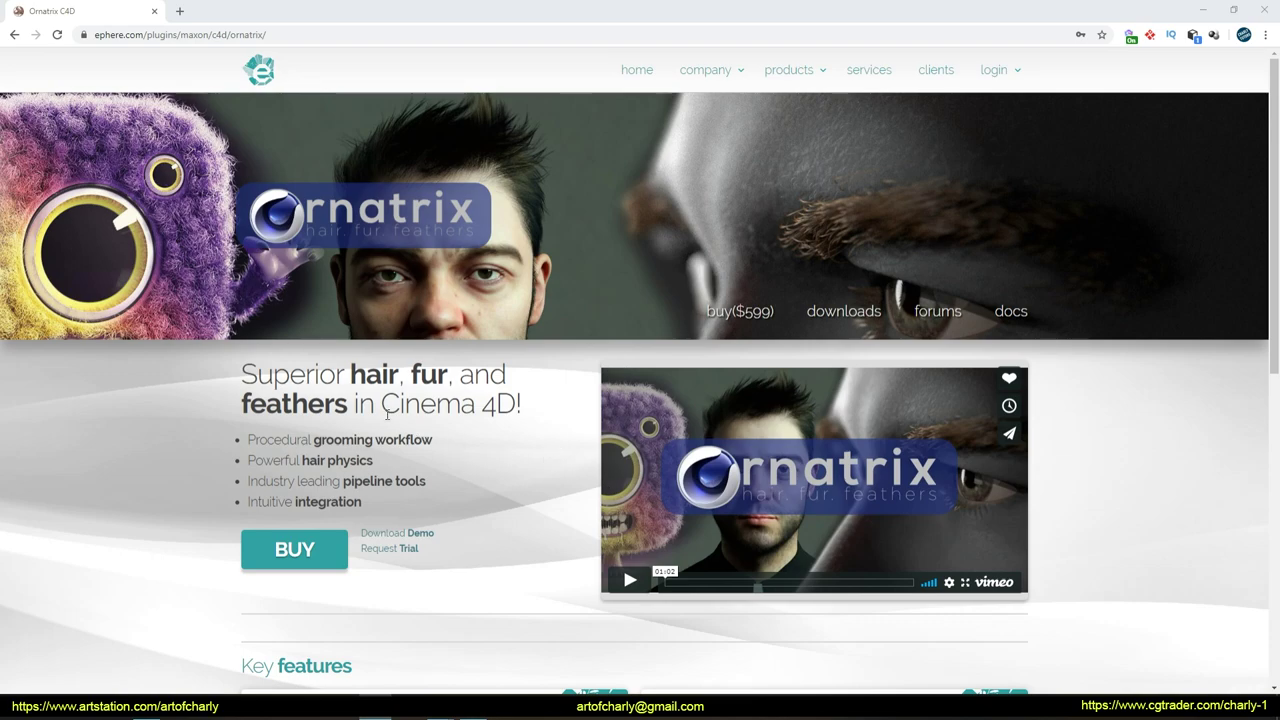
Highlight 'Cinema 4D!' on the Ornatrix C4D page, then play the Vimeo promo video
mouse_move(387, 414)
left_mouse_down()
mouse_move(480, 406)
mouse_move(404, 404)
left_mouse_up()
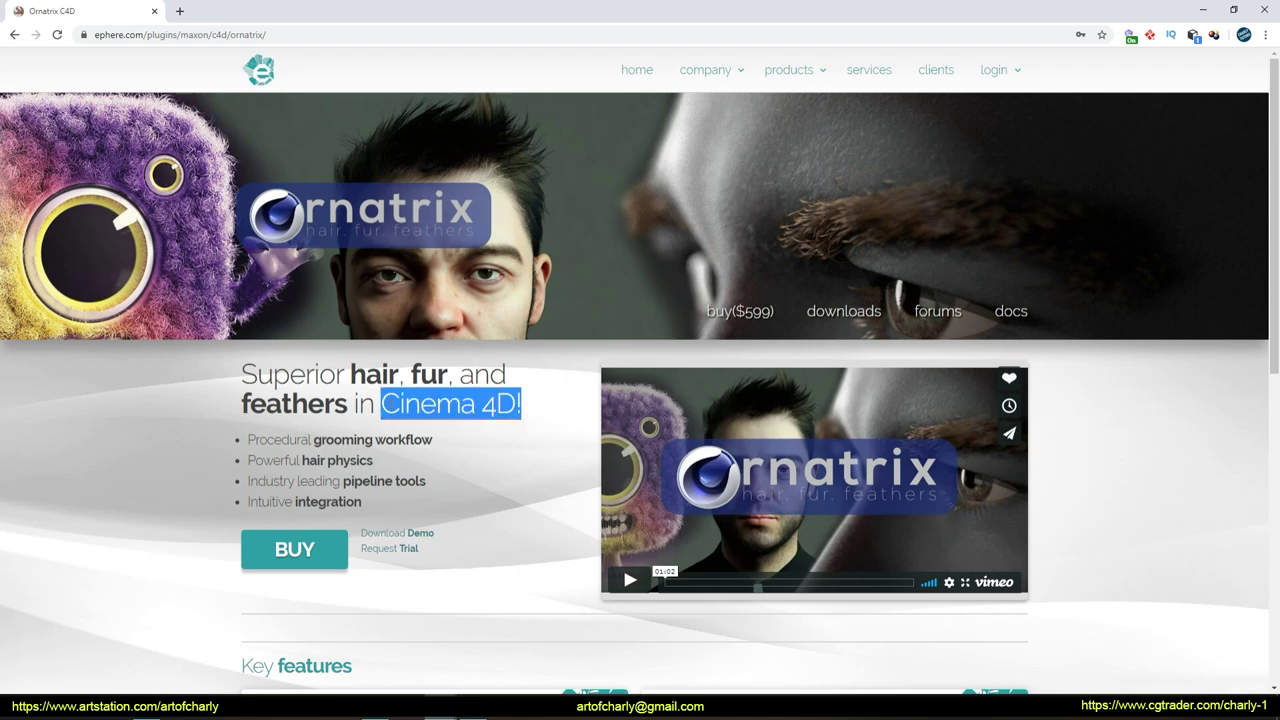
left_click(513, 436)
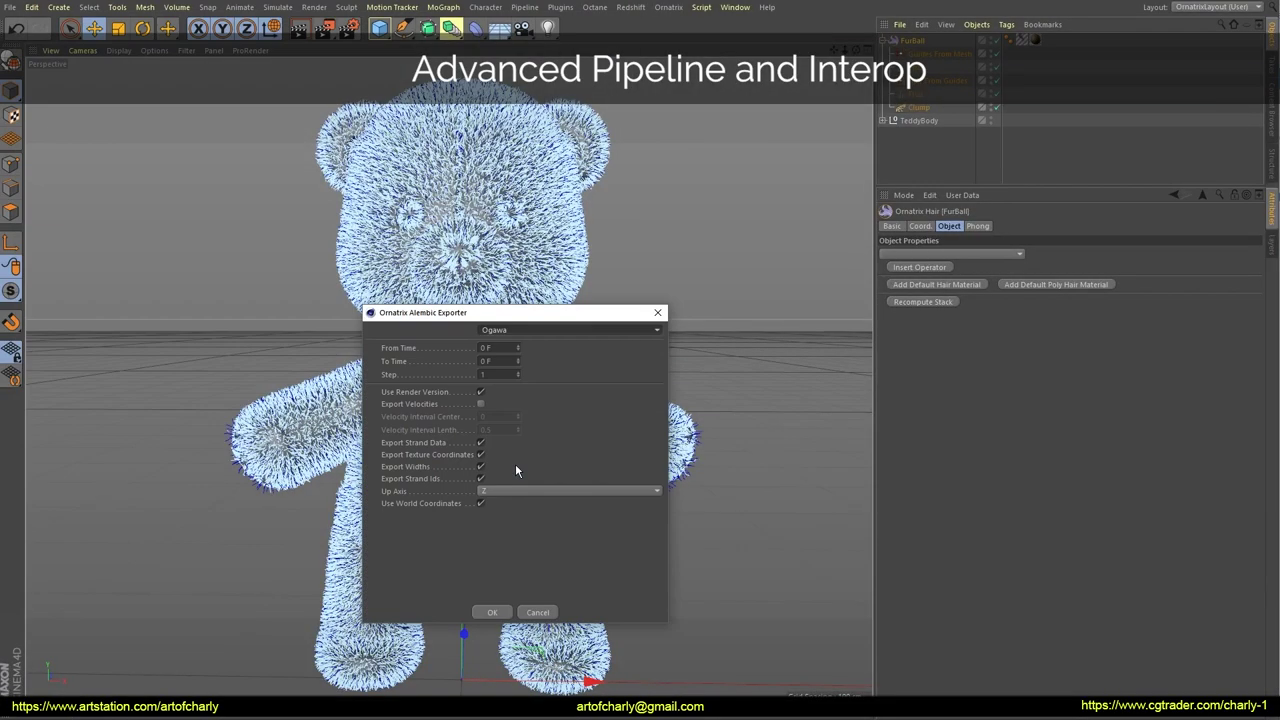
left_click(485, 347)
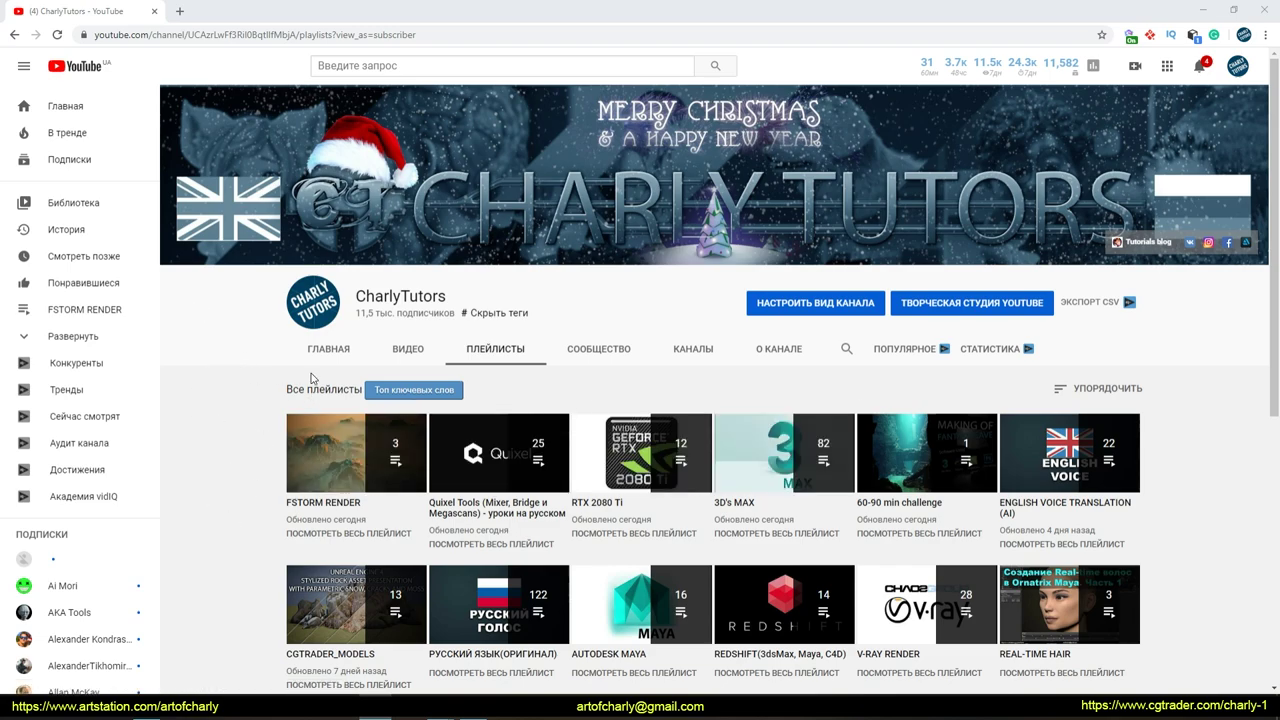
Start 'Play all' on the Ornatrix plugin playlist from the channel's Playlists tab
scroll(441, 391, "down", 3)
key("Escape")
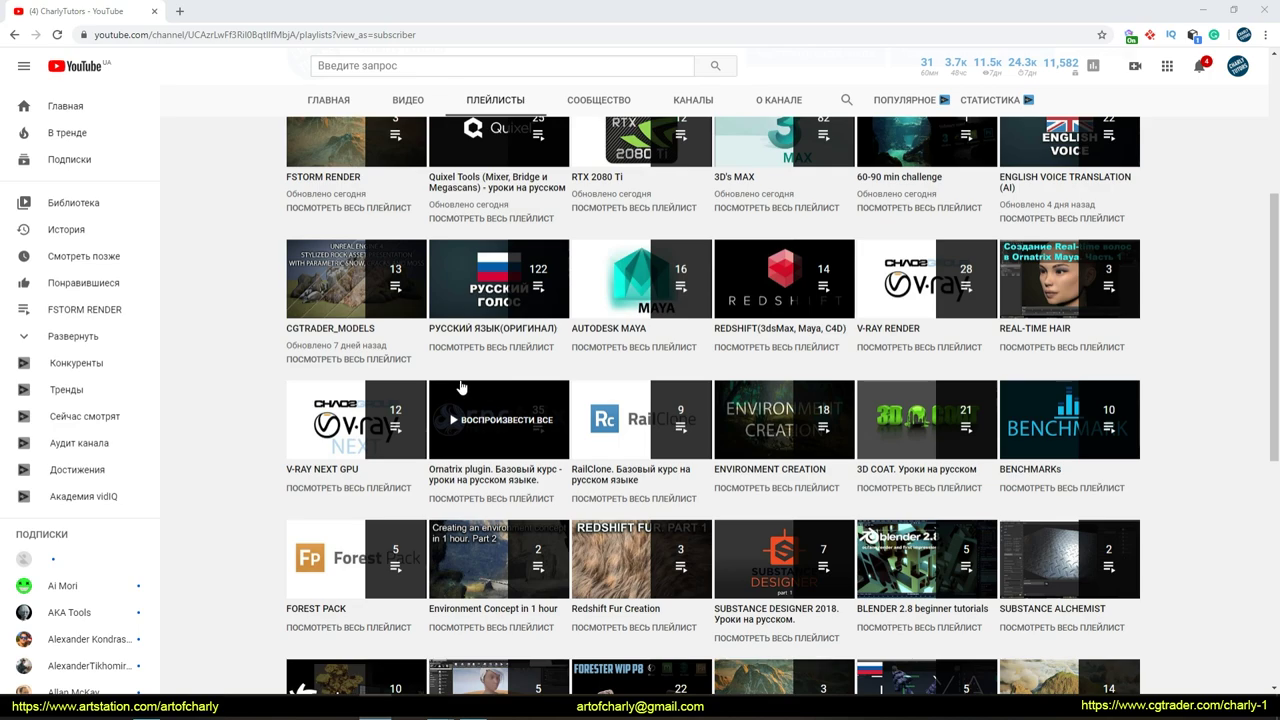
left_click(501, 444)
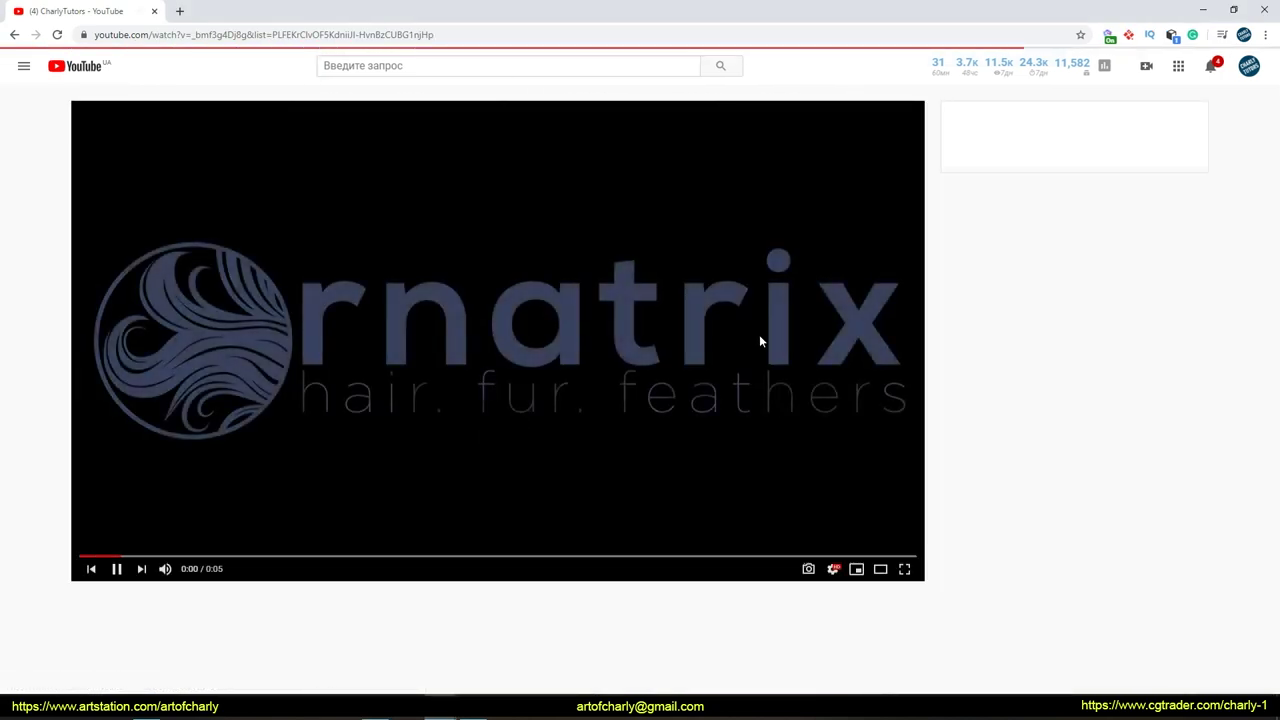
Browse the 35-video Ornatrix basics playlist panel, skipping the video ahead ten seconds
scroll(1030, 250, "down", 1)
scroll(1050, 290, "down", 2)
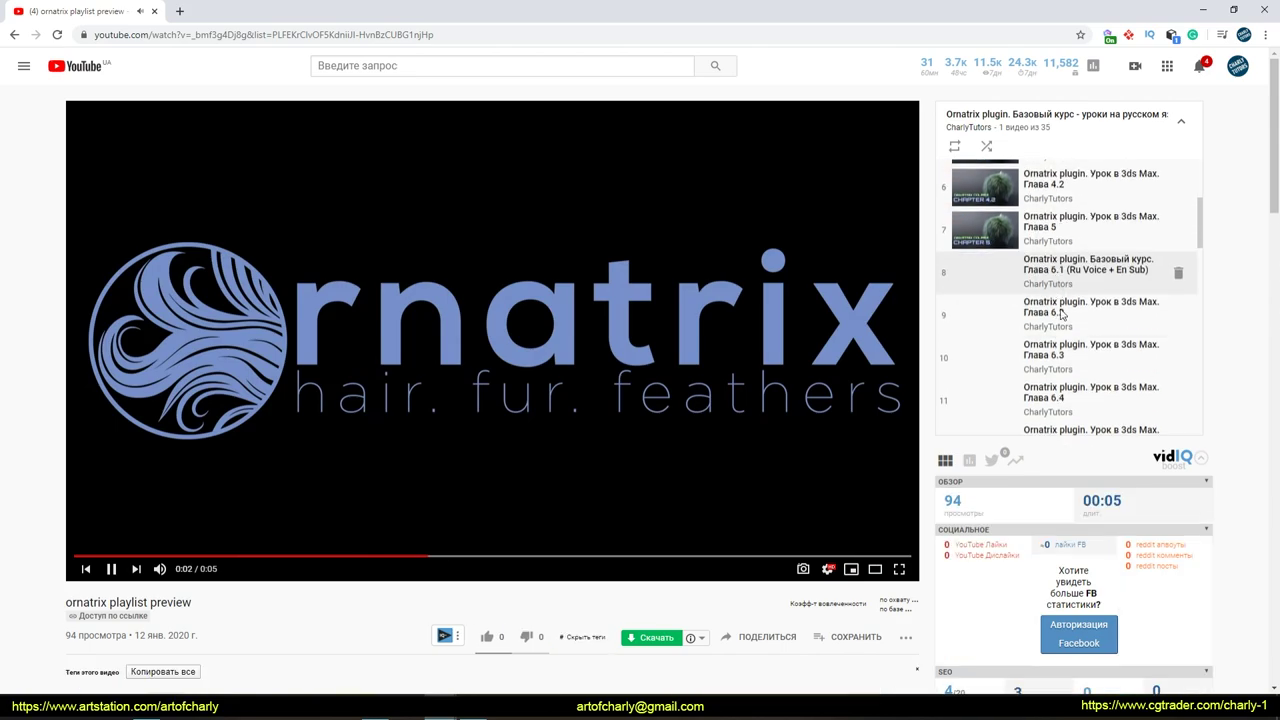
scroll(1060, 310, "up", 1)
scroll(1064, 322, "down", 1)
scroll(1068, 335, "down", 1)
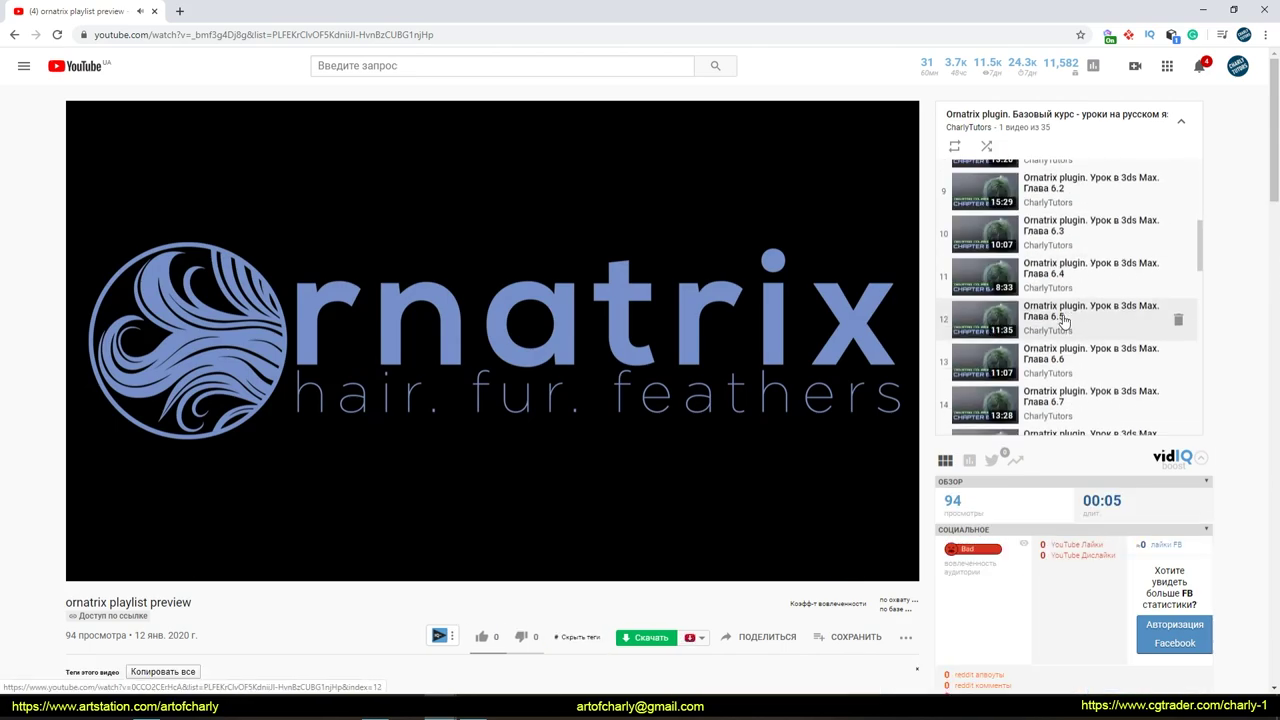
scroll(1073, 352, "down", 2)
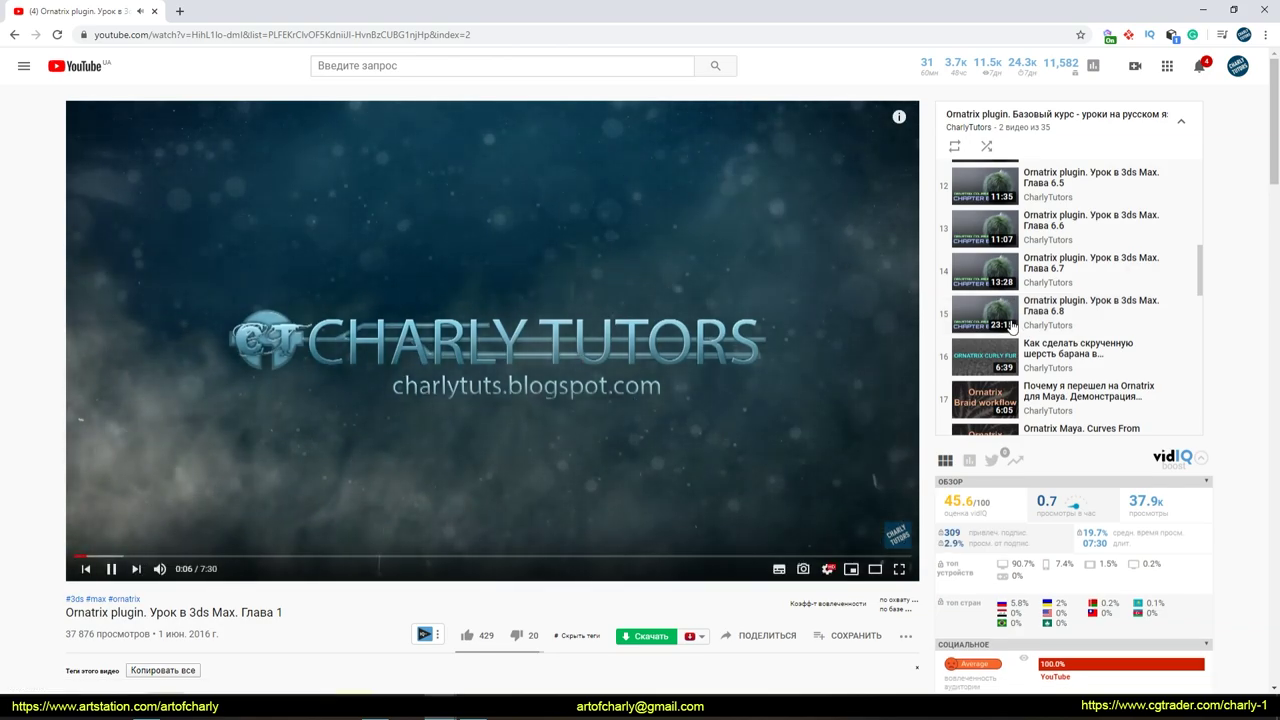
scroll(1100, 300, "up", 1)
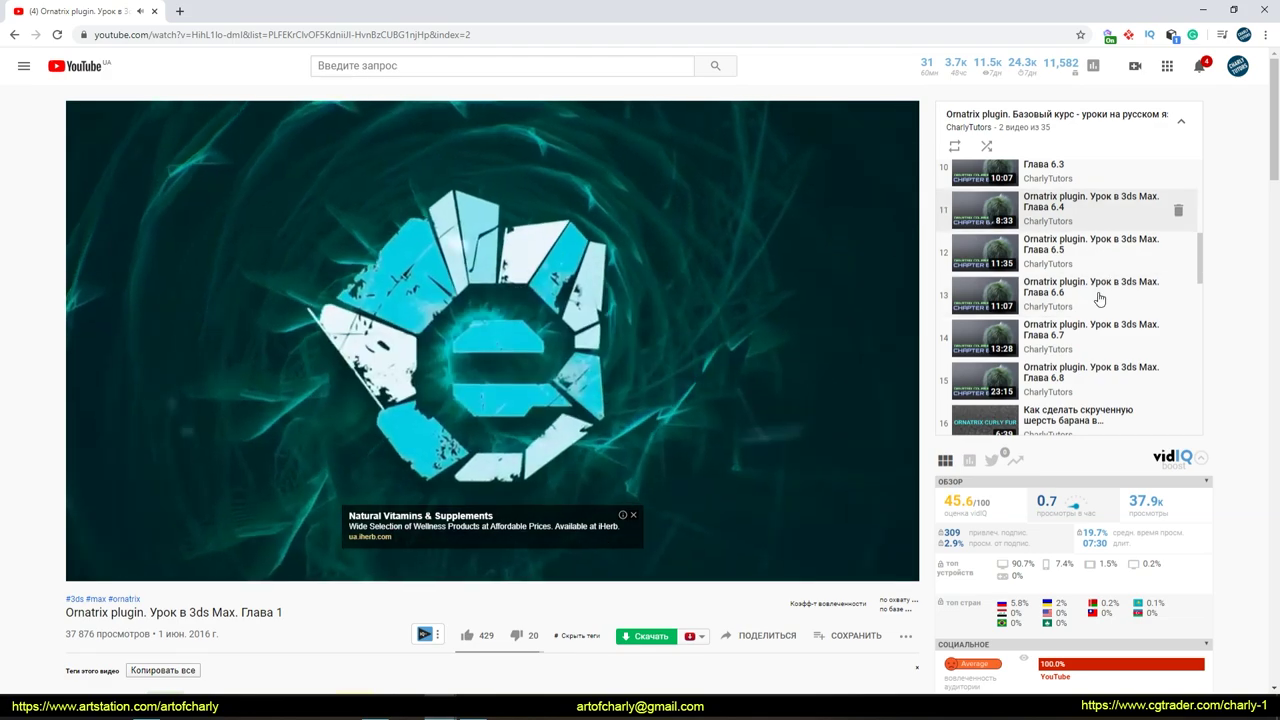
scroll(1100, 286, "down", 1)
key("l")
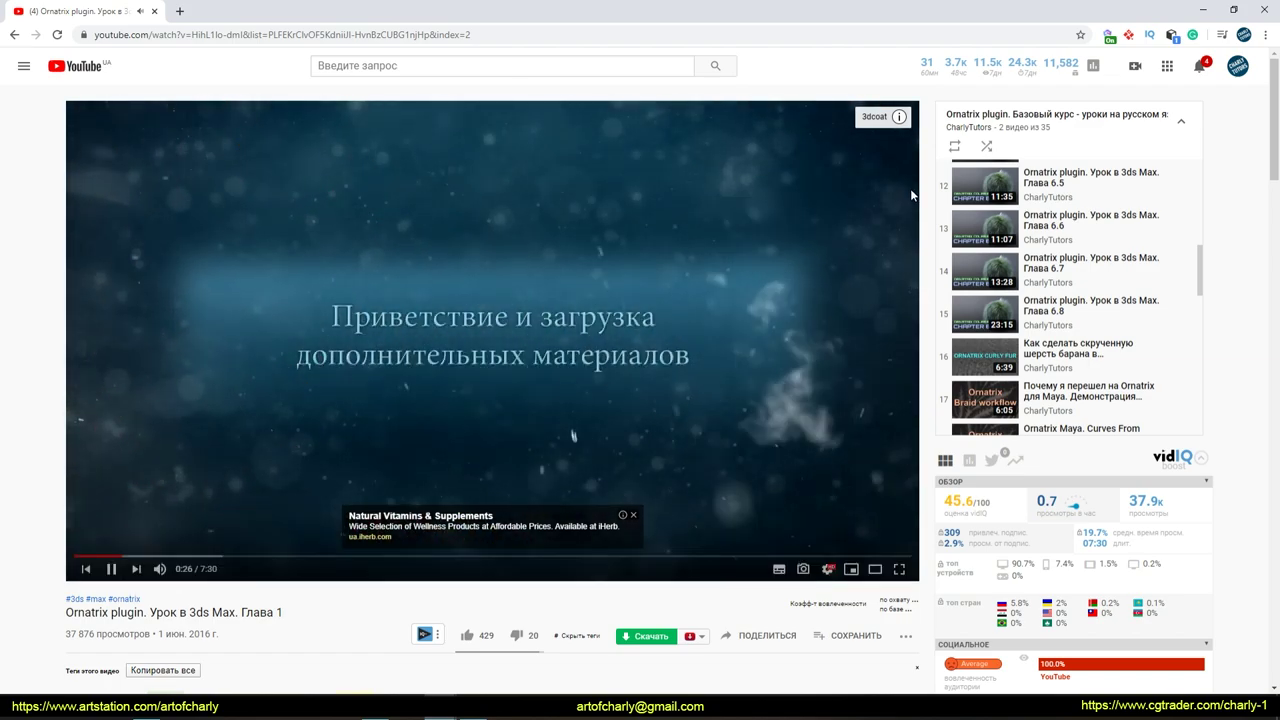
scroll(1060, 282, "up", 2)
scroll(1023, 259, "up", 2)
scroll(1023, 259, "up", 1)
scroll(1028, 285, "down", 1)
scroll(1031, 303, "down", 2)
scroll(1031, 303, "down", 2)
scroll(1029, 310, "down", 3)
scroll(1027, 317, "down", 1)
scroll(1027, 317, "up", 3)
scroll(1027, 317, "up", 3)
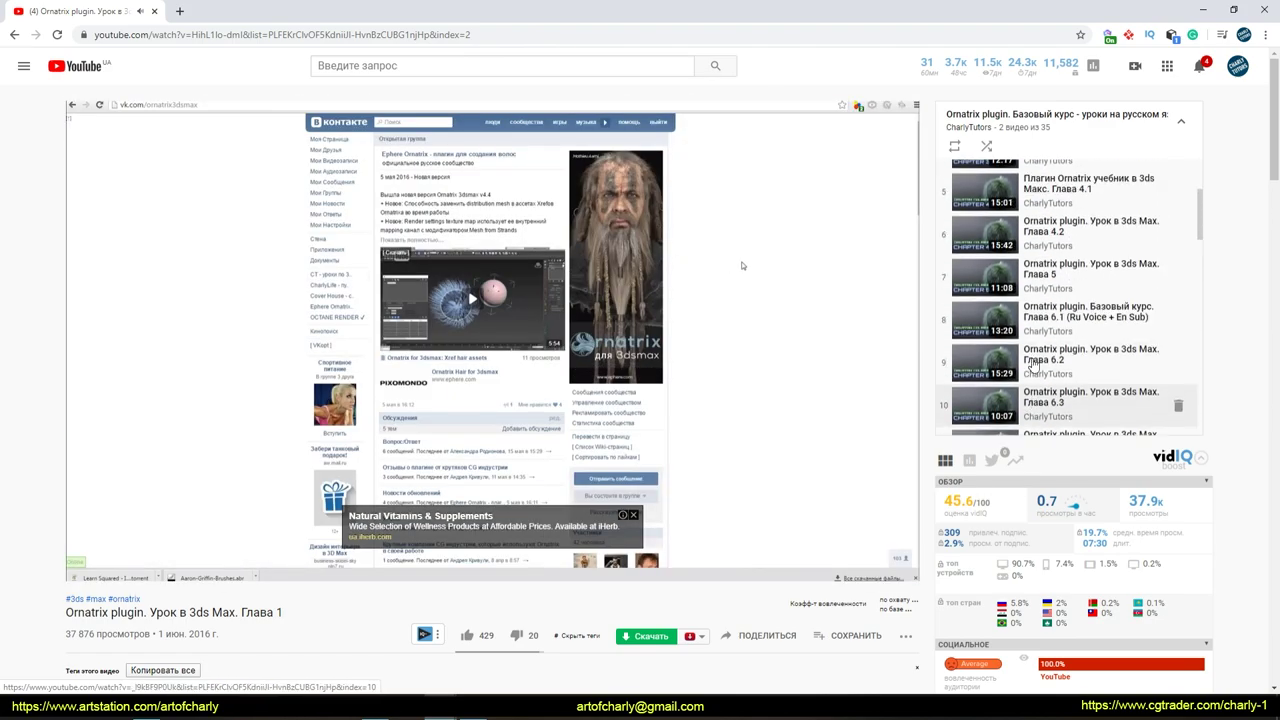
scroll(1020, 320, "up", 2)
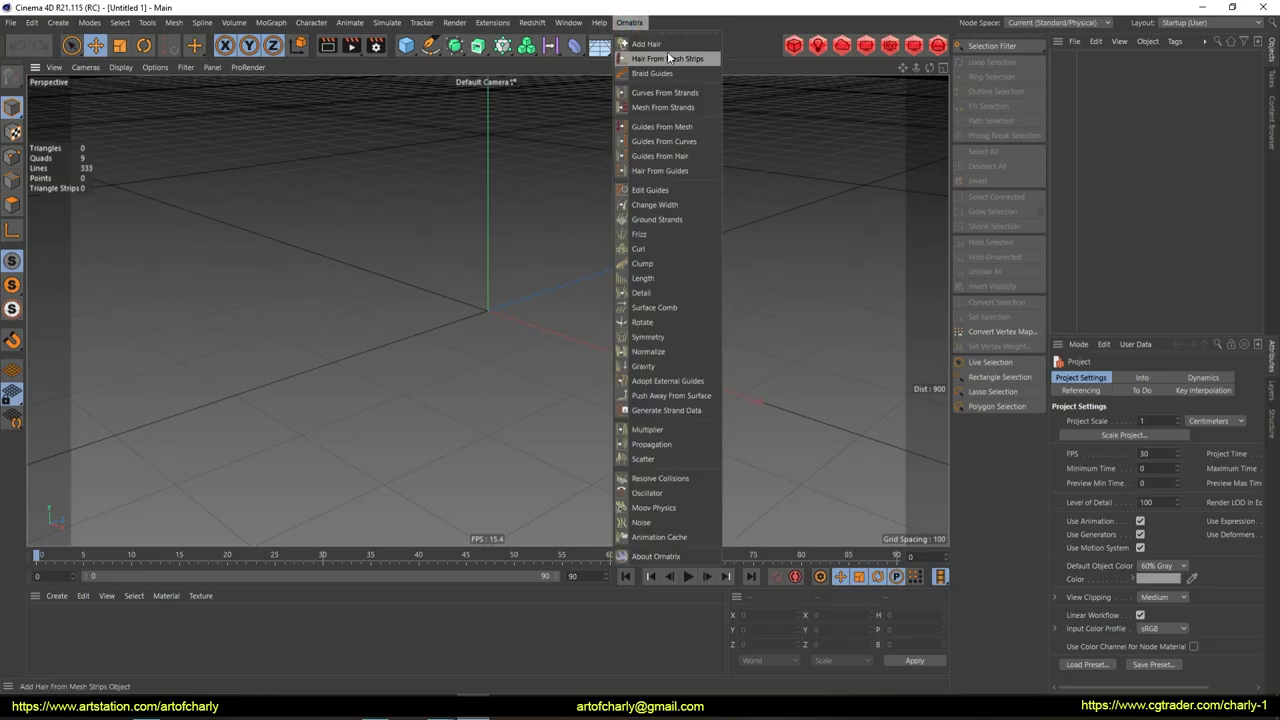
Create a Fur Ball groom via Ornatrix Add Hair and expand FurBall's operator stack
left_click(638, 46)
double_click(527, 328)
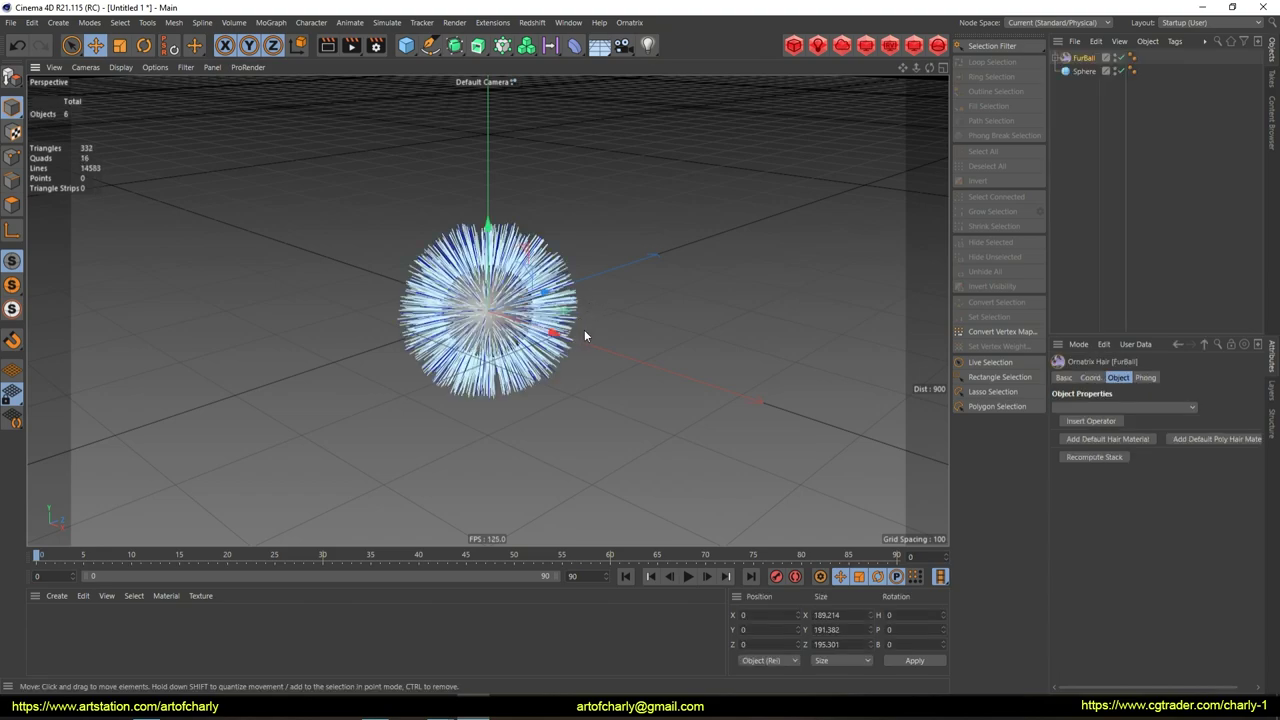
left_click(1056, 58)
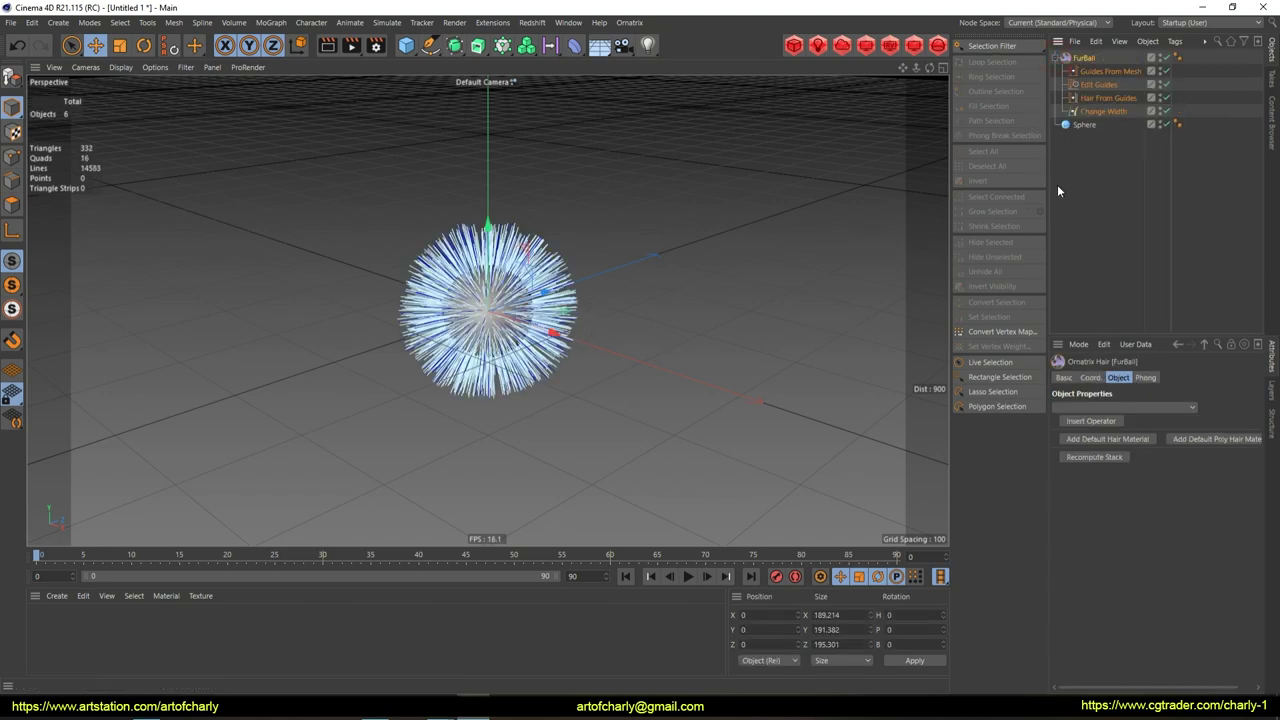
left_click_drag(1138, 57, 1160, 58)
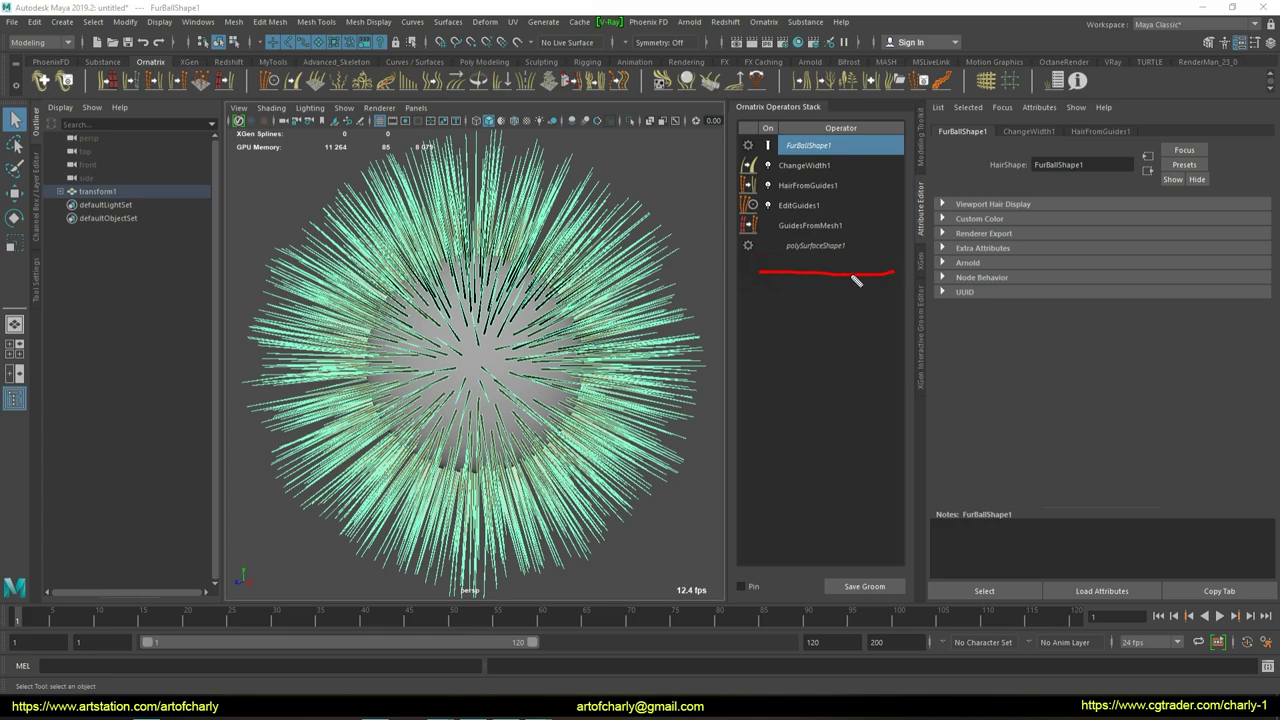
key("Escape")
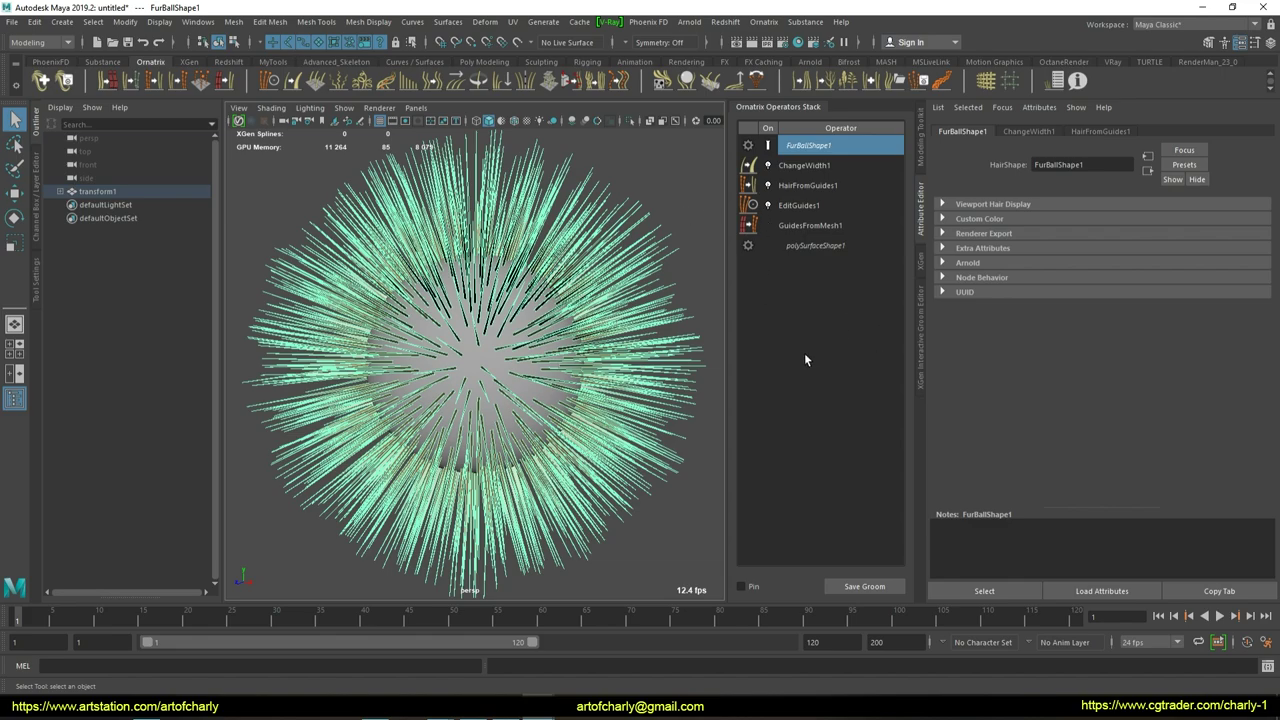
left_click(830, 165)
left_click(825, 146)
left_click(822, 166)
left_click(820, 146)
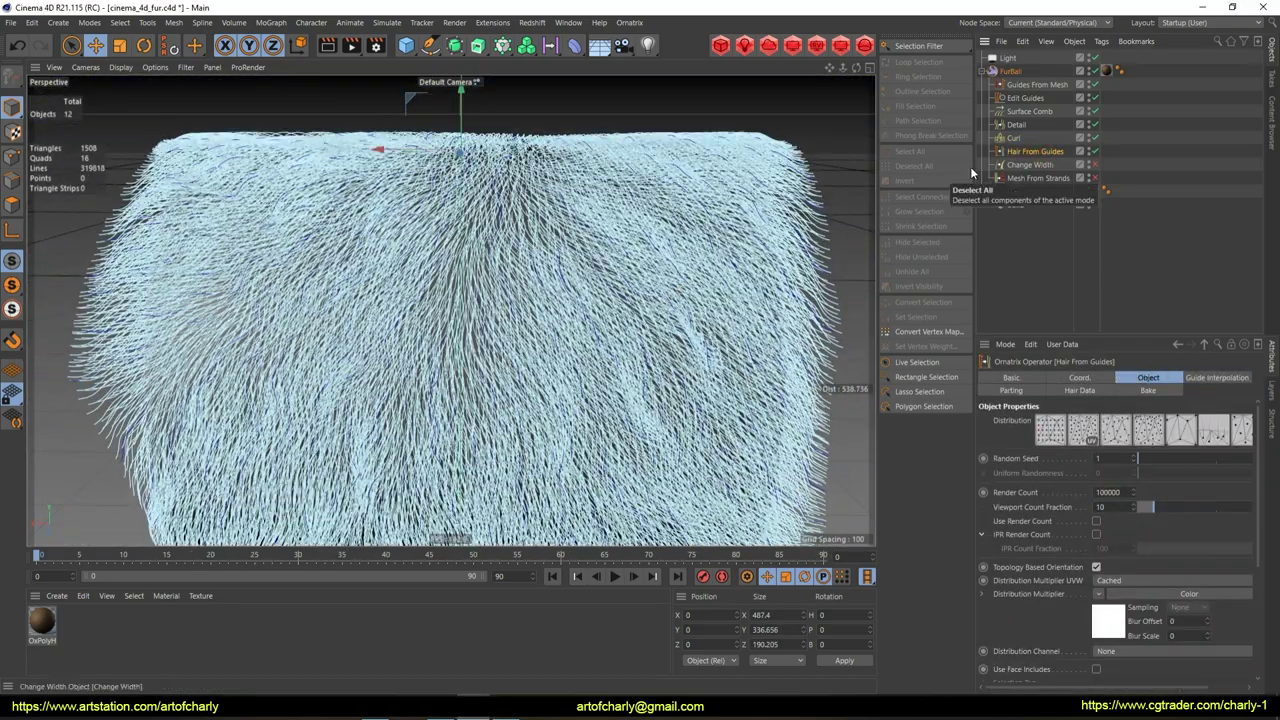
Add a Clump operator to the plane's fur and adjust its Amount Ramp
left_click(1062, 380)
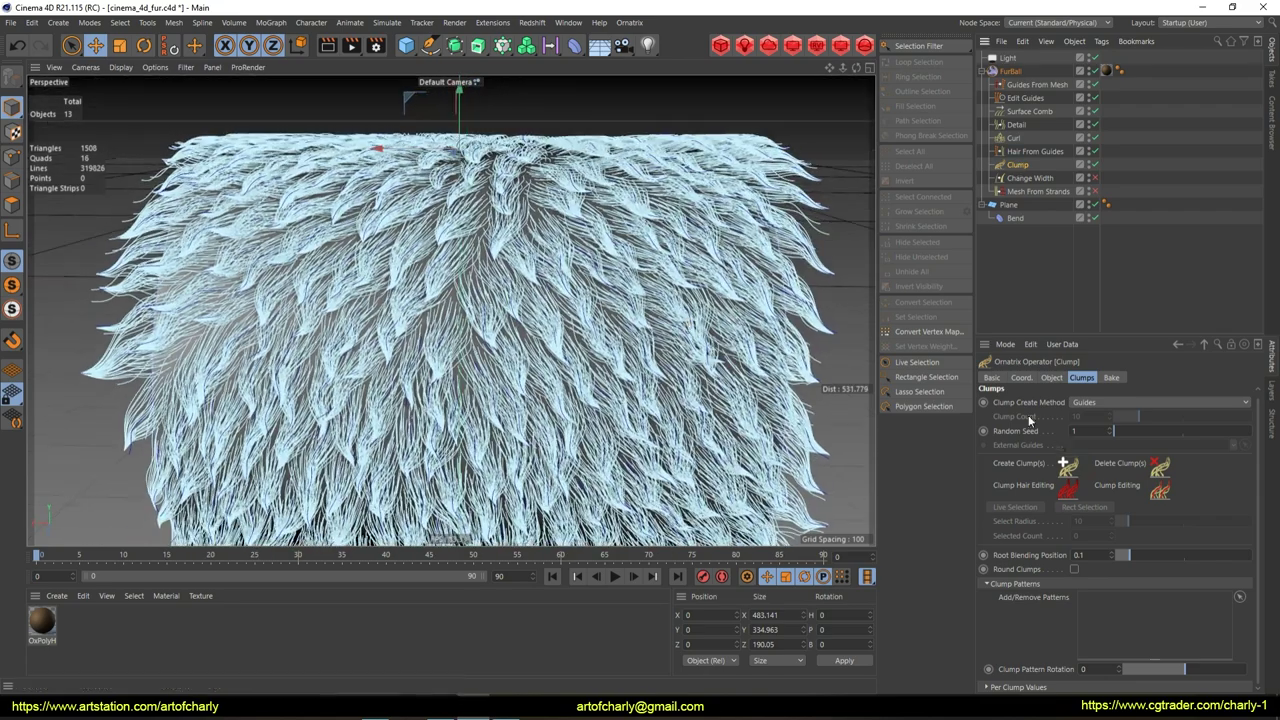
left_click_drag(1248, 453, 1247, 468)
scroll(1146, 573, "down", 5)
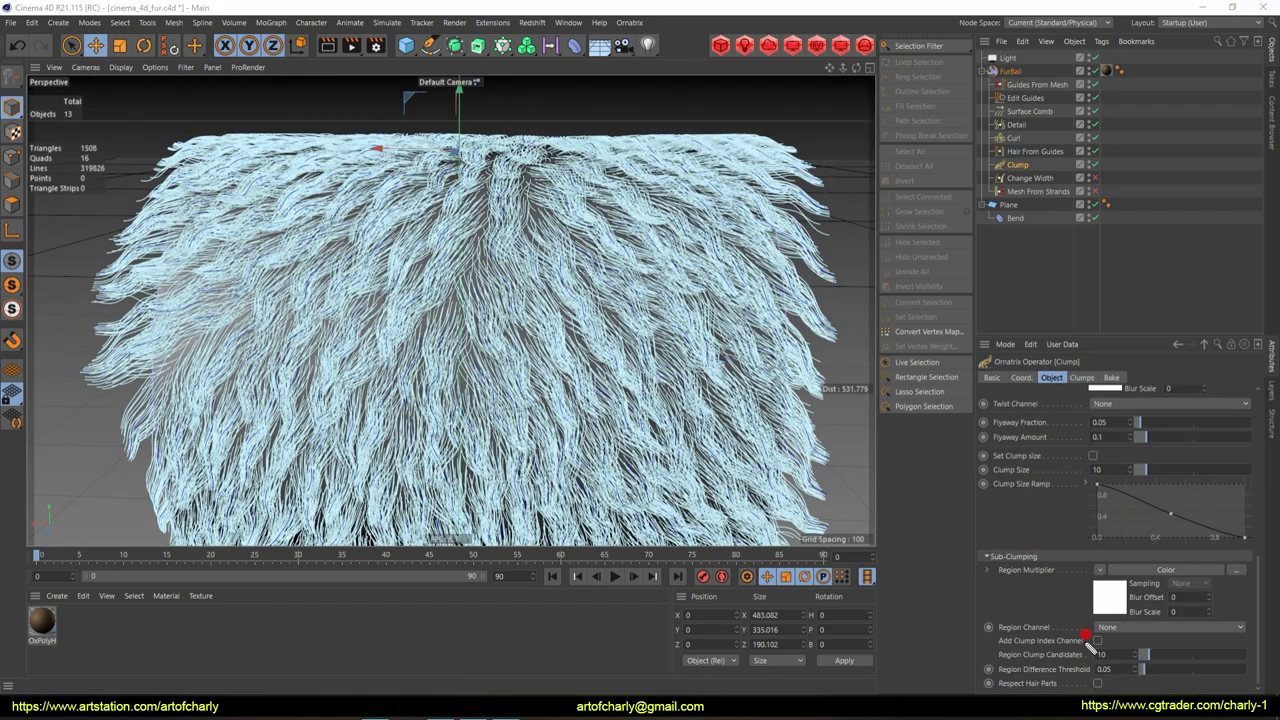
Duplicate the Clump operator, check the copy's strength settings, and add a third Clump
key("ctrl+c")
key("ctrl+v")
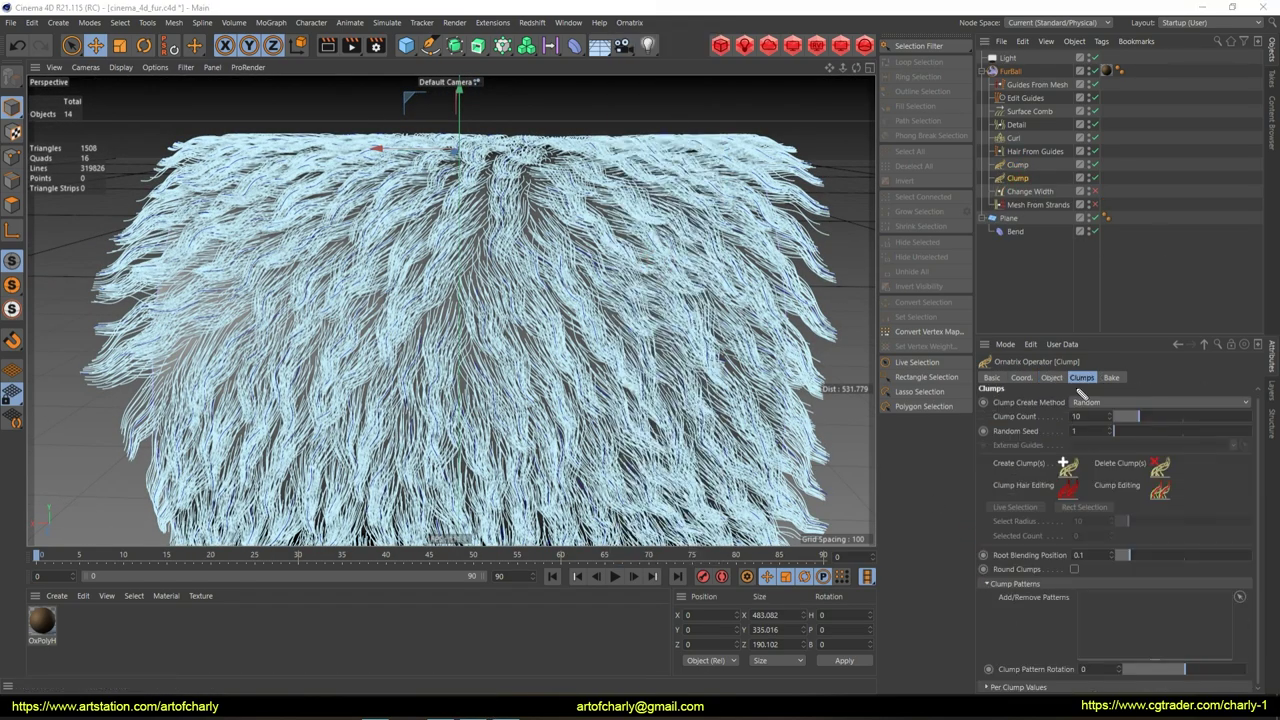
left_click(1052, 377)
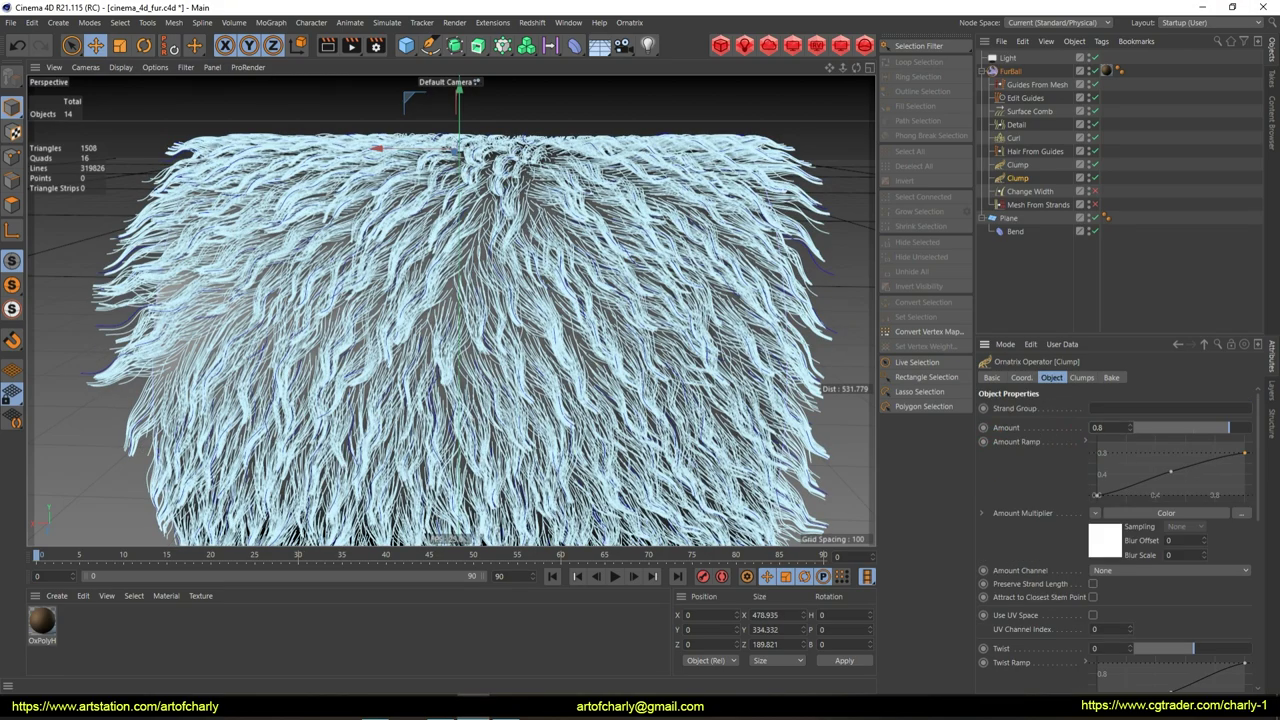
scroll(1104, 641, "down", 5)
left_click(629, 22)
left_click(660, 400)
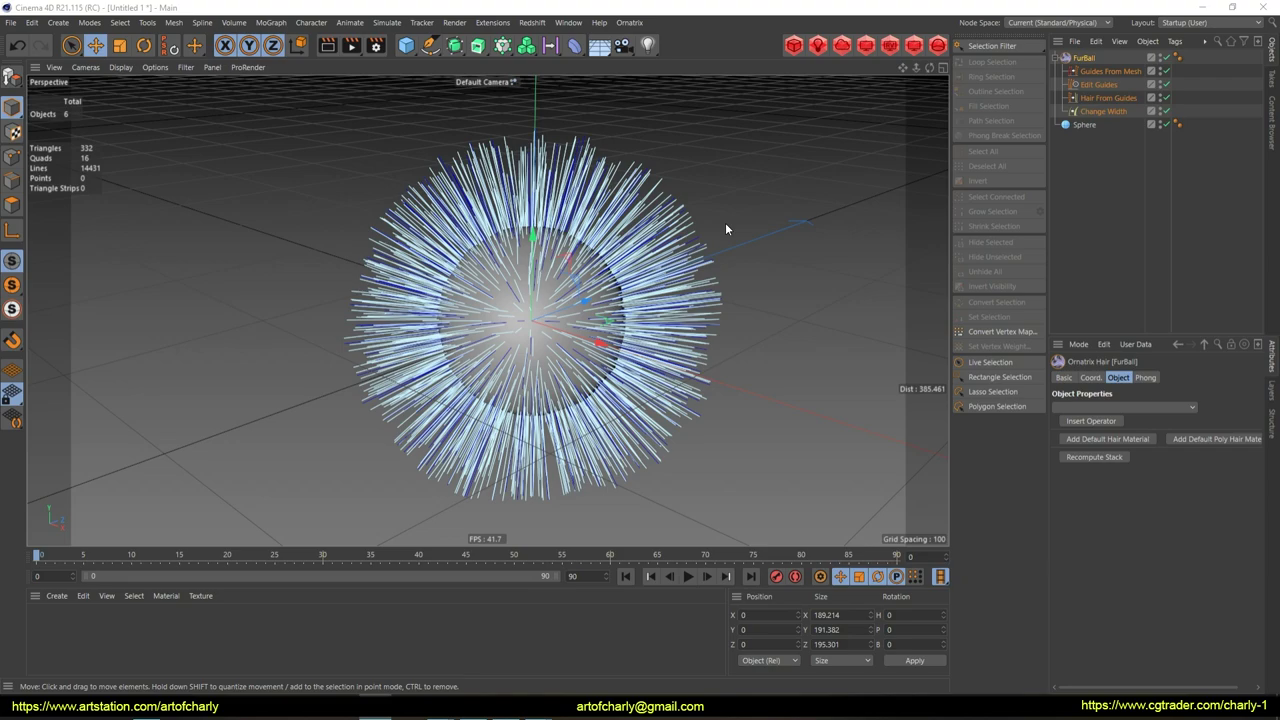
mouse_move(498, 346)
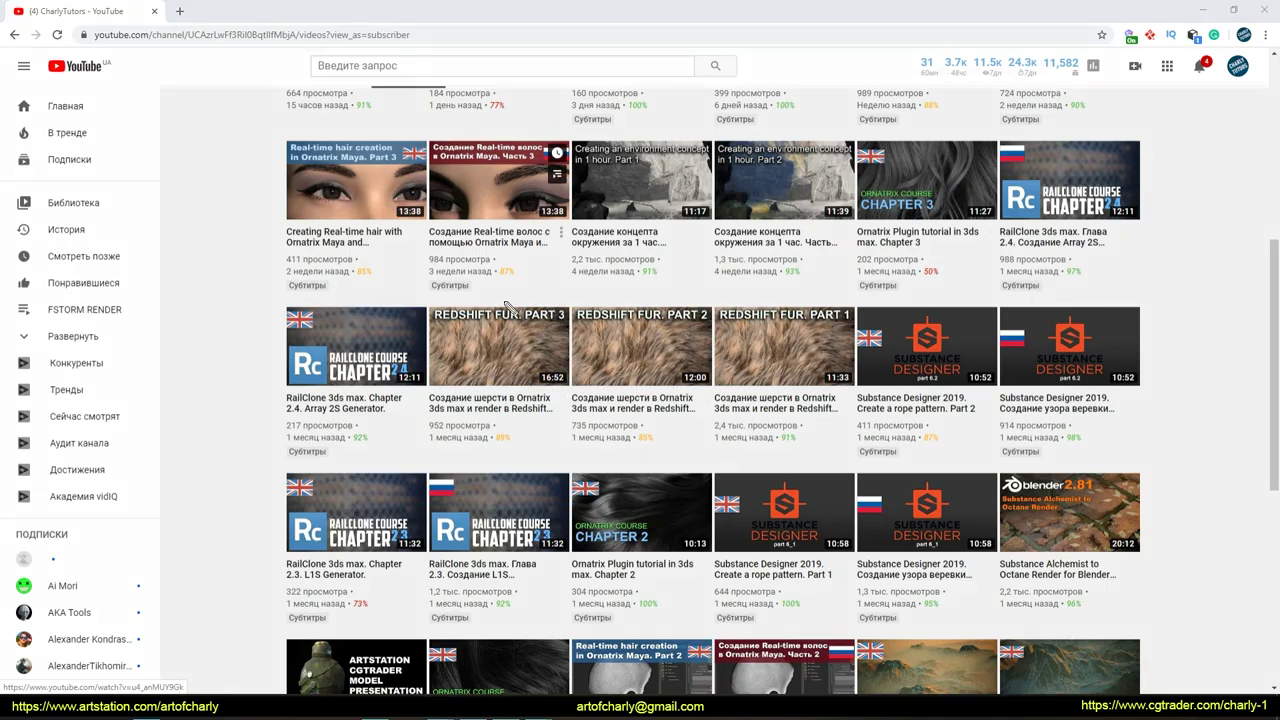
Circle the three REDSHIFT FUR videos in the channel's Videos list
left_click_drag(453, 386, 440, 298)
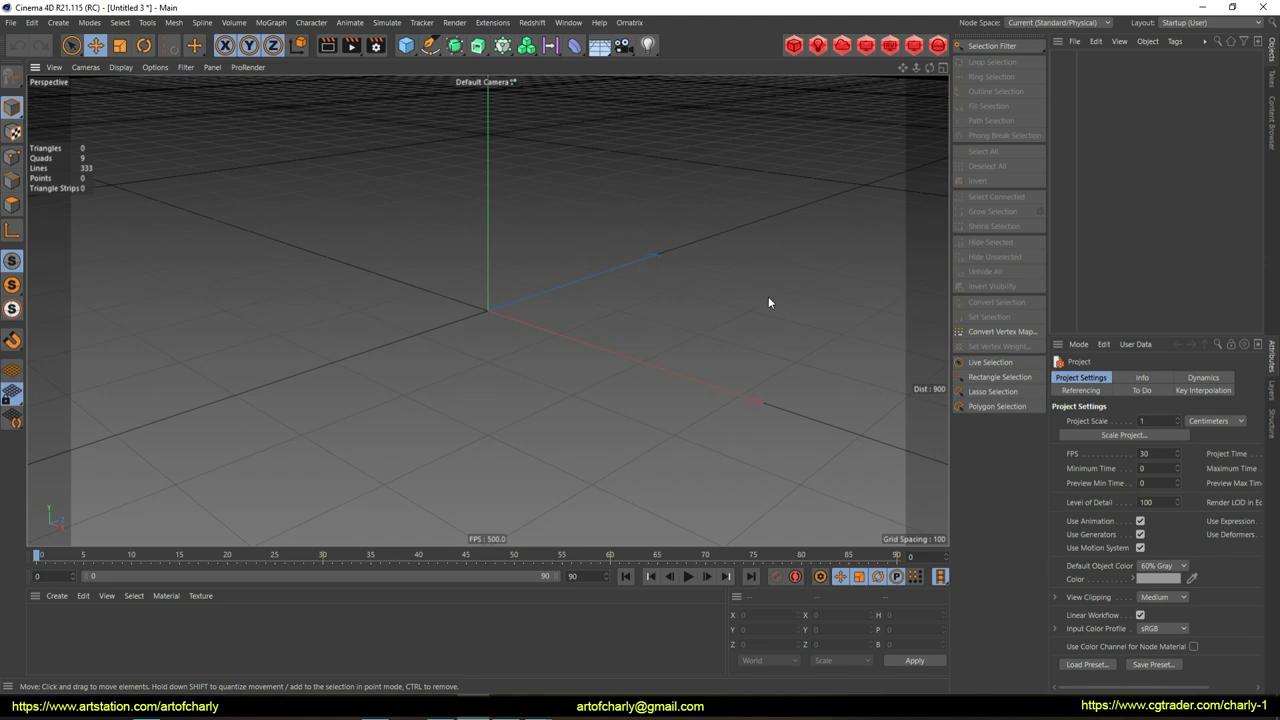
Create a FurBall groom from the Fur Ball preset in Ornatrix's Add Hair dialog
left_click(629, 22)
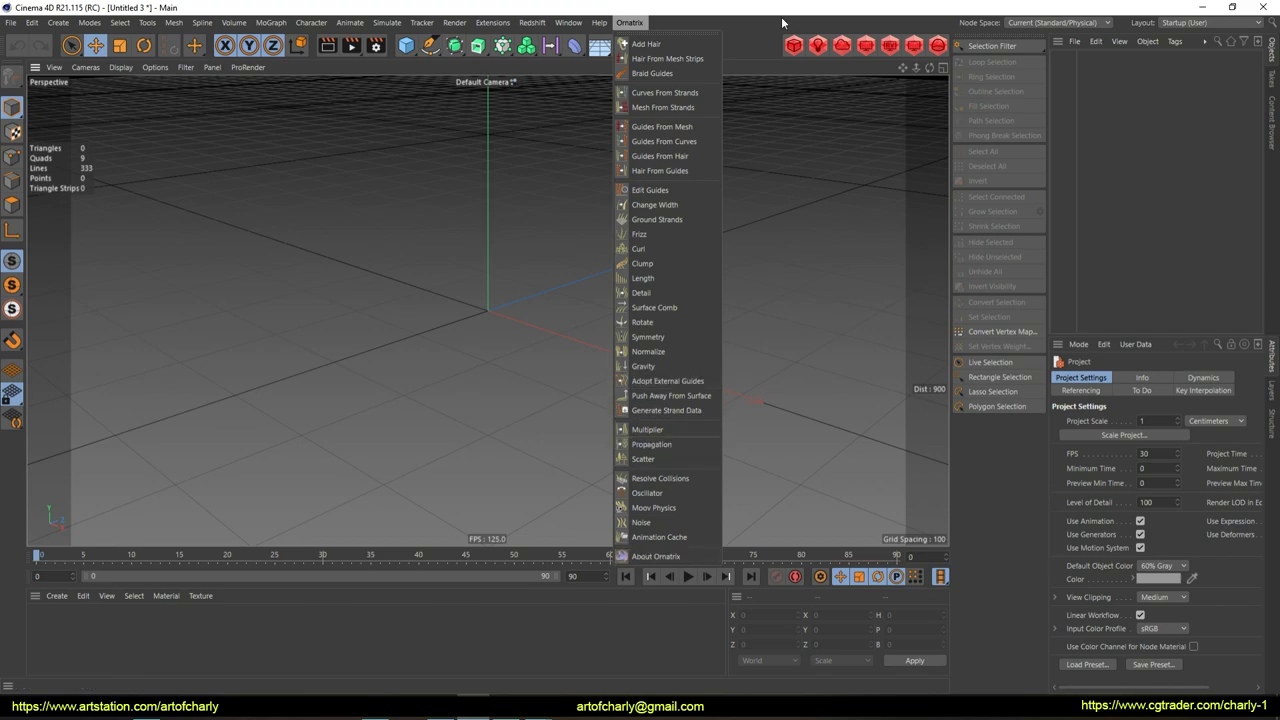
left_click(832, 324)
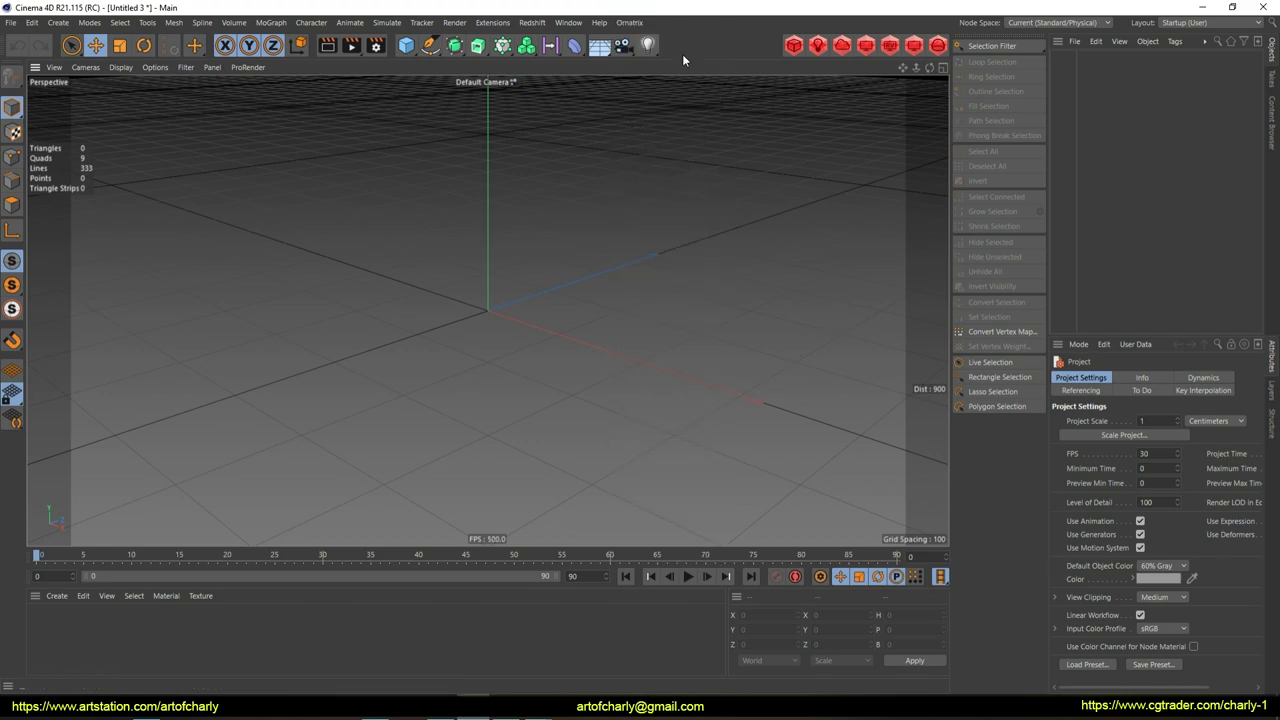
left_click(629, 22)
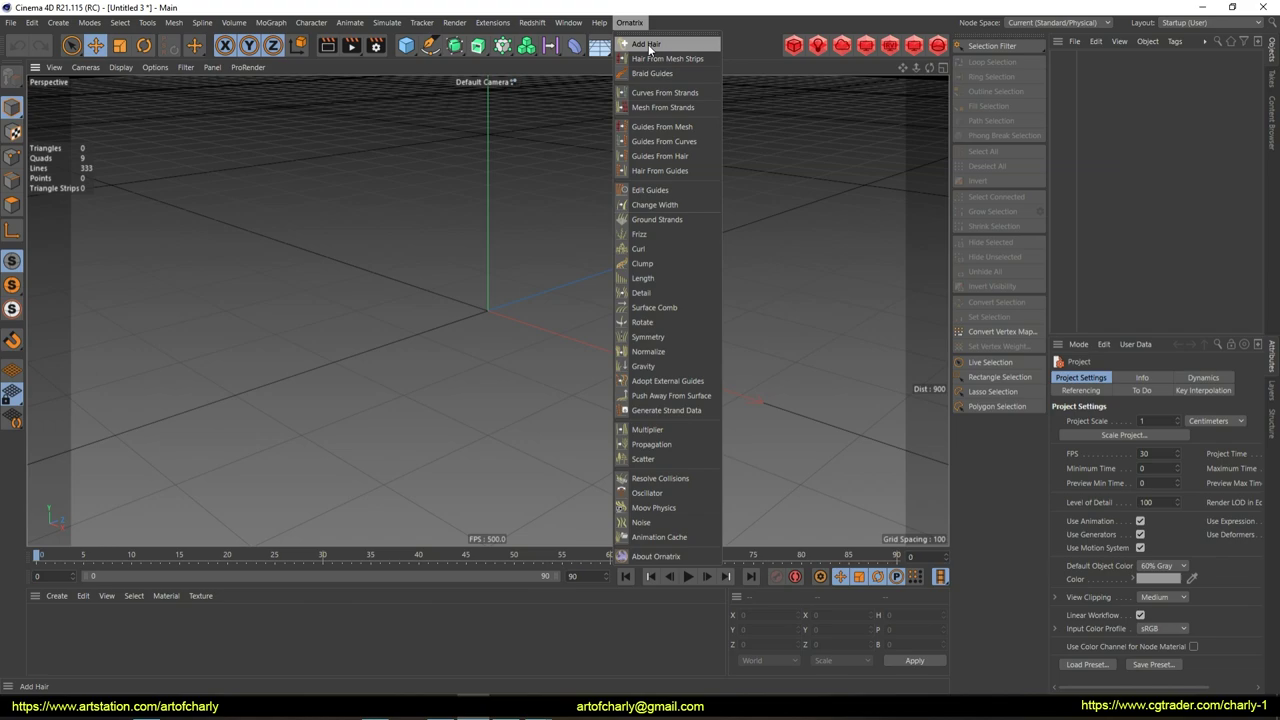
left_click(669, 44)
mouse_move(500, 272)
left_mouse_down()
mouse_move(523, 355)
mouse_move(545, 273)
left_mouse_up()
double_click(515, 297)
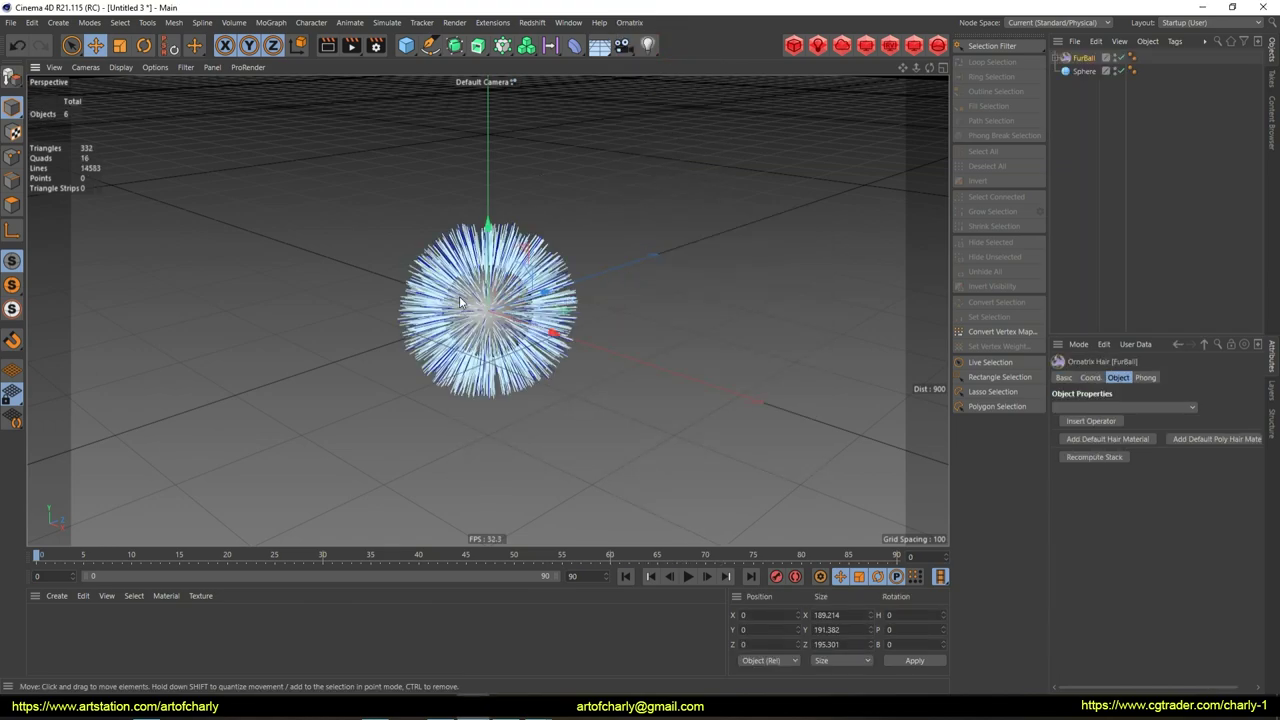
mouse_move(1124, 38)
left_mouse_down()
mouse_move(1070, 360)
mouse_move(1120, 62)
left_mouse_up()
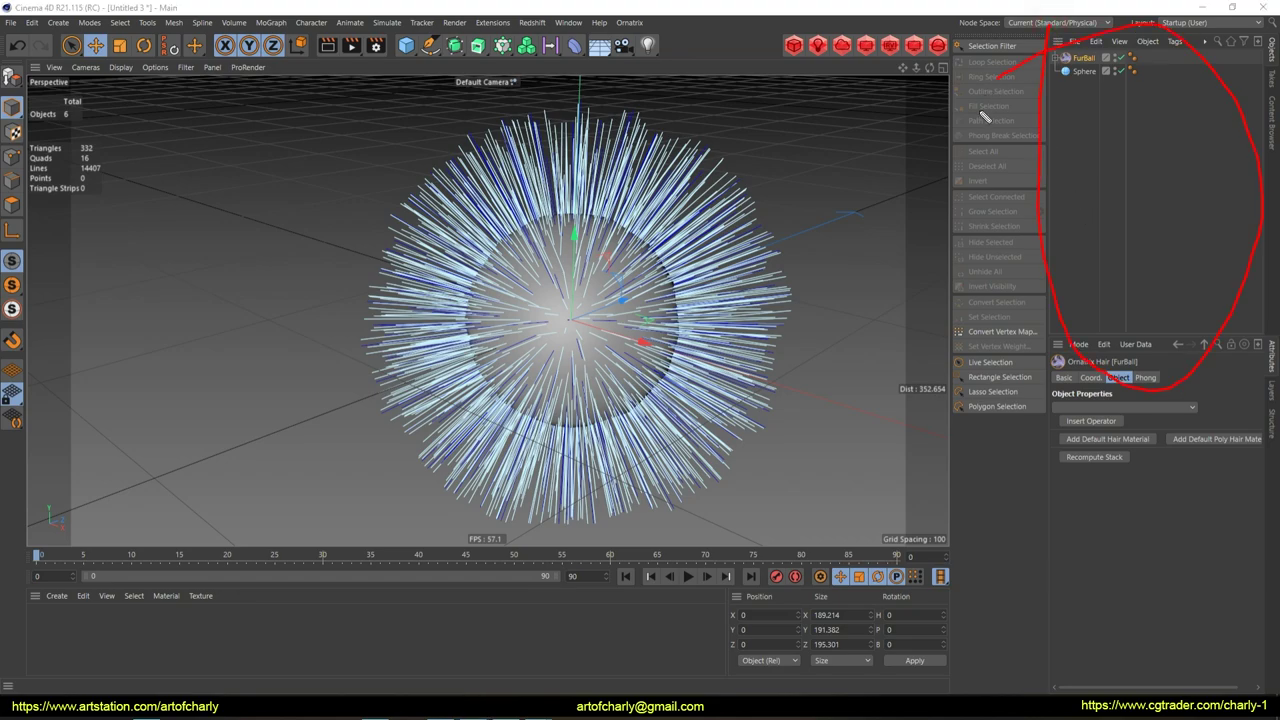
Expand FurBall and browse its Edit Guides and Guides From Mesh operator settings
left_click(1057, 57)
left_click(1098, 84)
left_click(1106, 97)
left_click(1103, 110)
left_click(1106, 97)
left_click(1098, 84)
left_click(1108, 71)
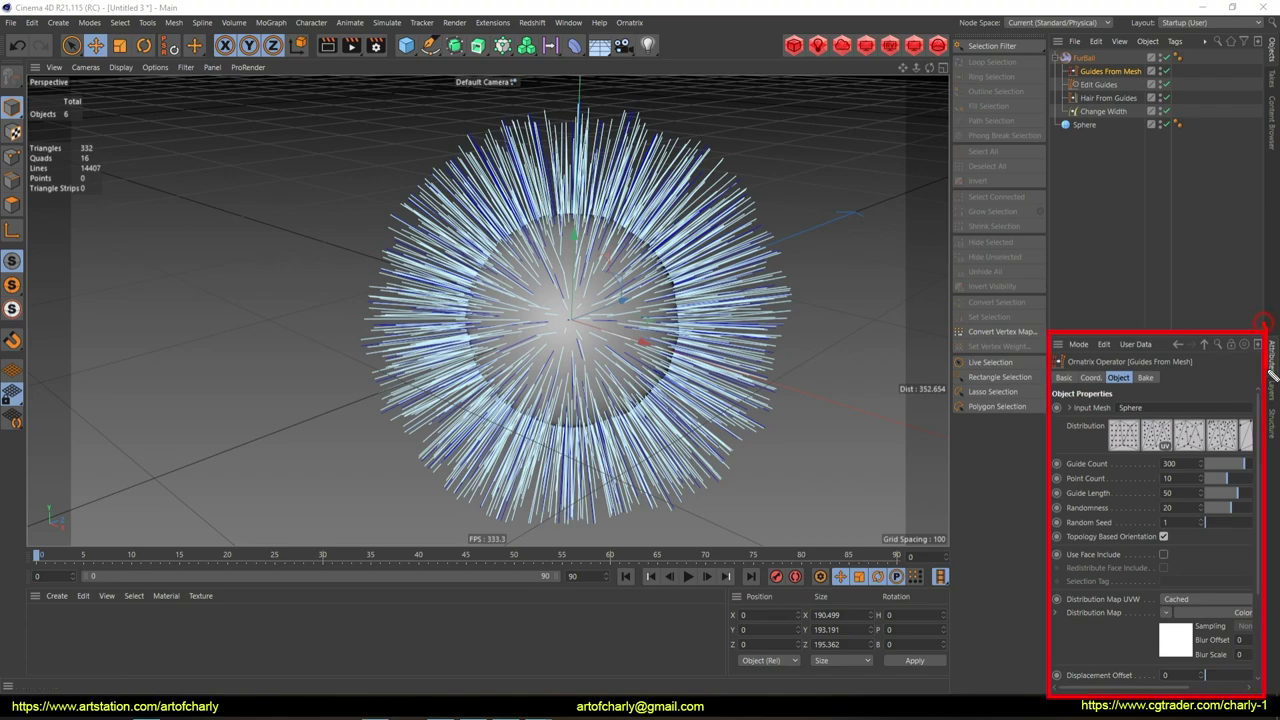
Show Hair From Guides settings: Render Count 10000, Viewport Count Fraction 10
left_click(1098, 85)
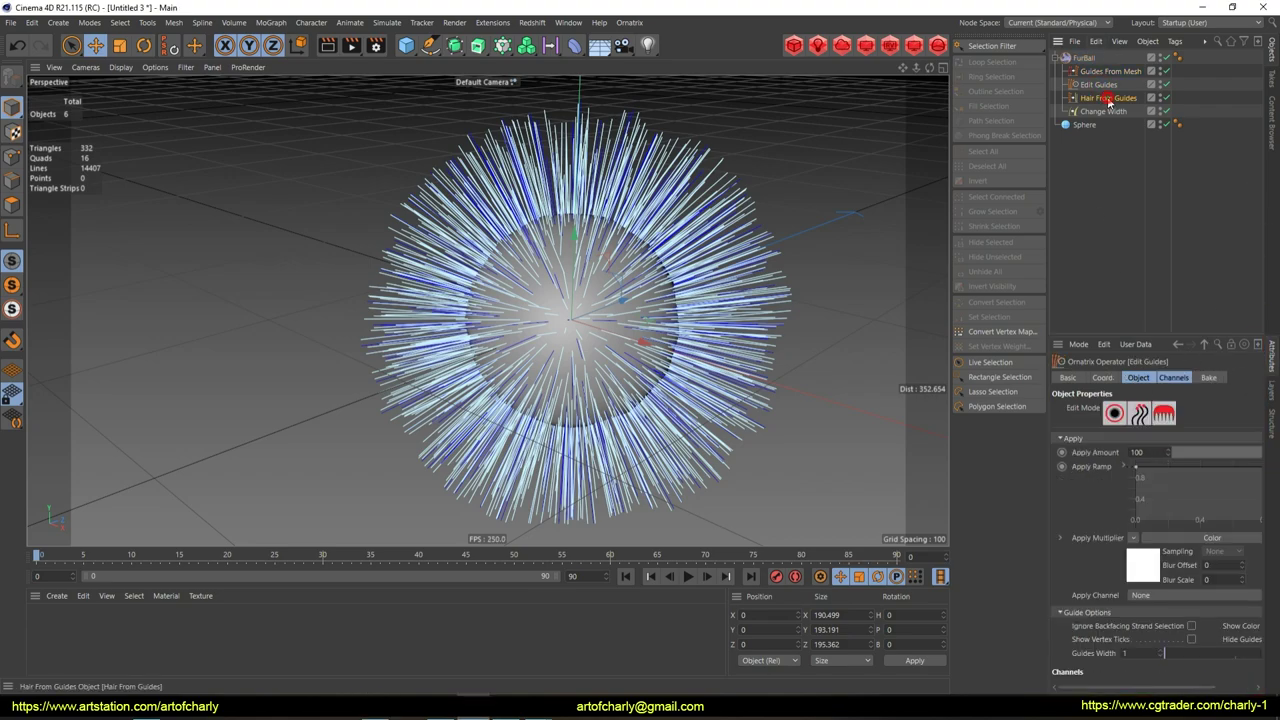
left_click(1103, 111)
left_click(1108, 98)
left_click(1190, 378)
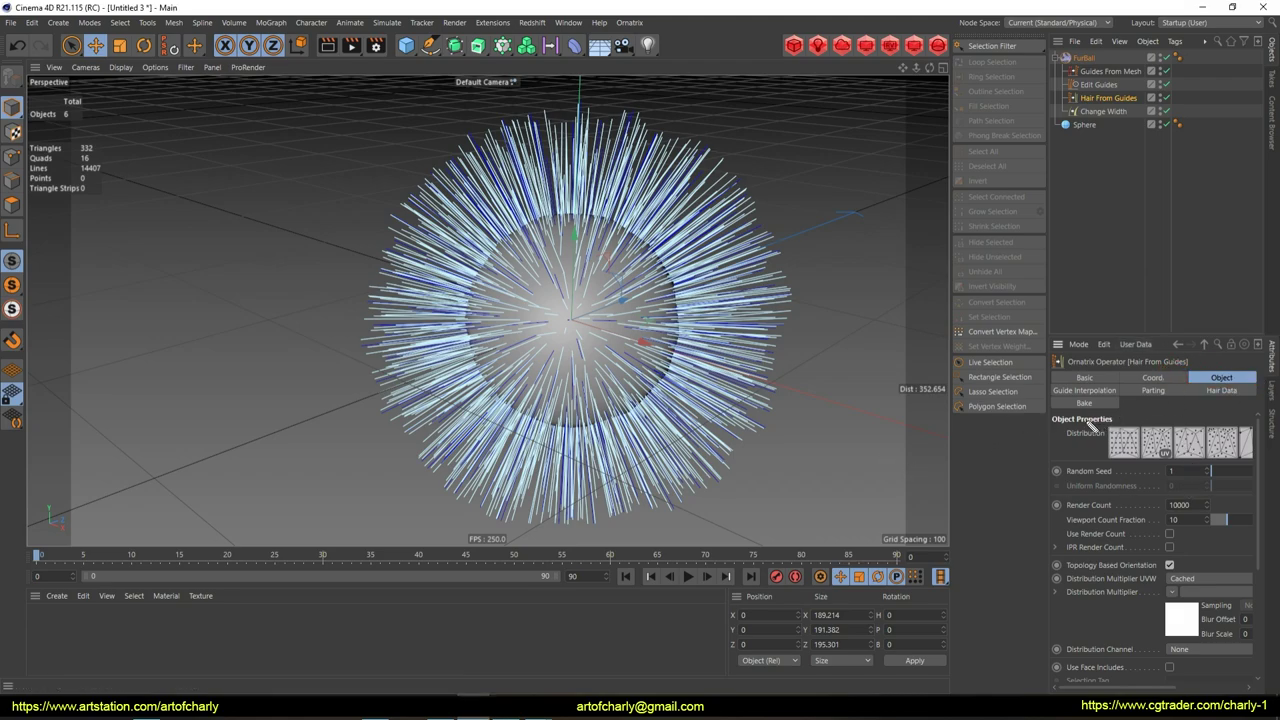
left_click_drag(1050, 395, 1116, 394)
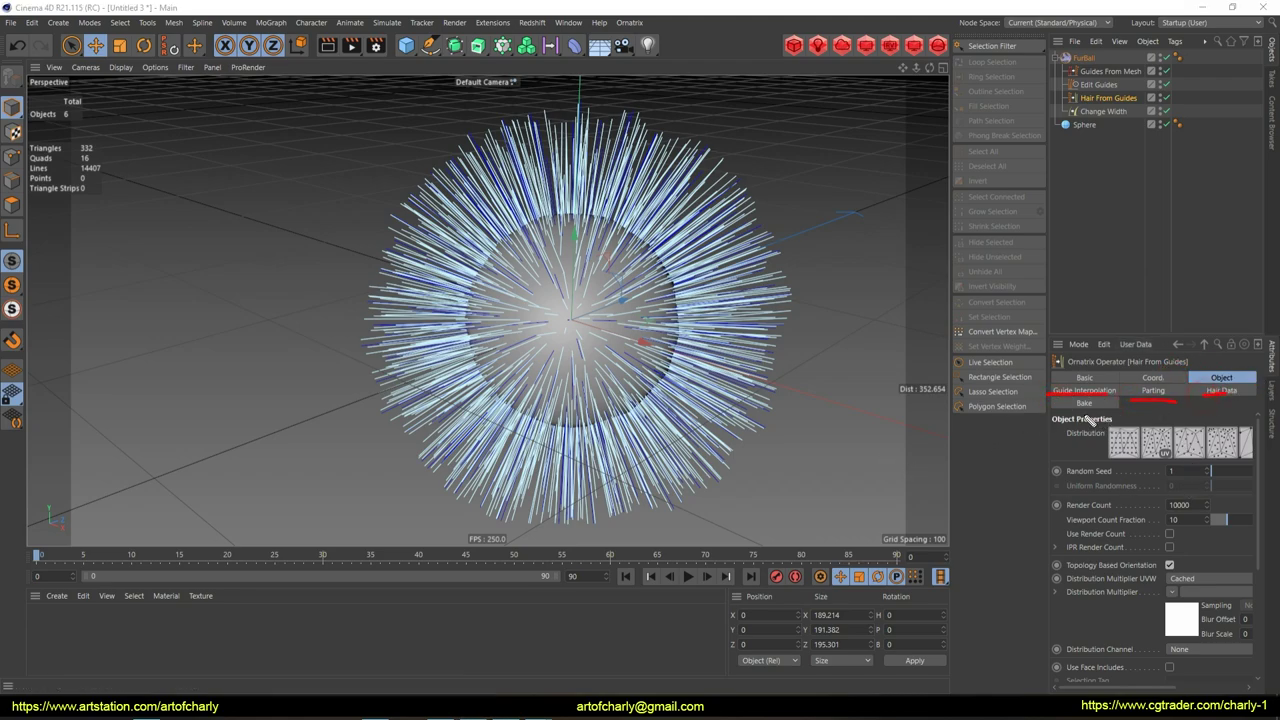
key("Escape")
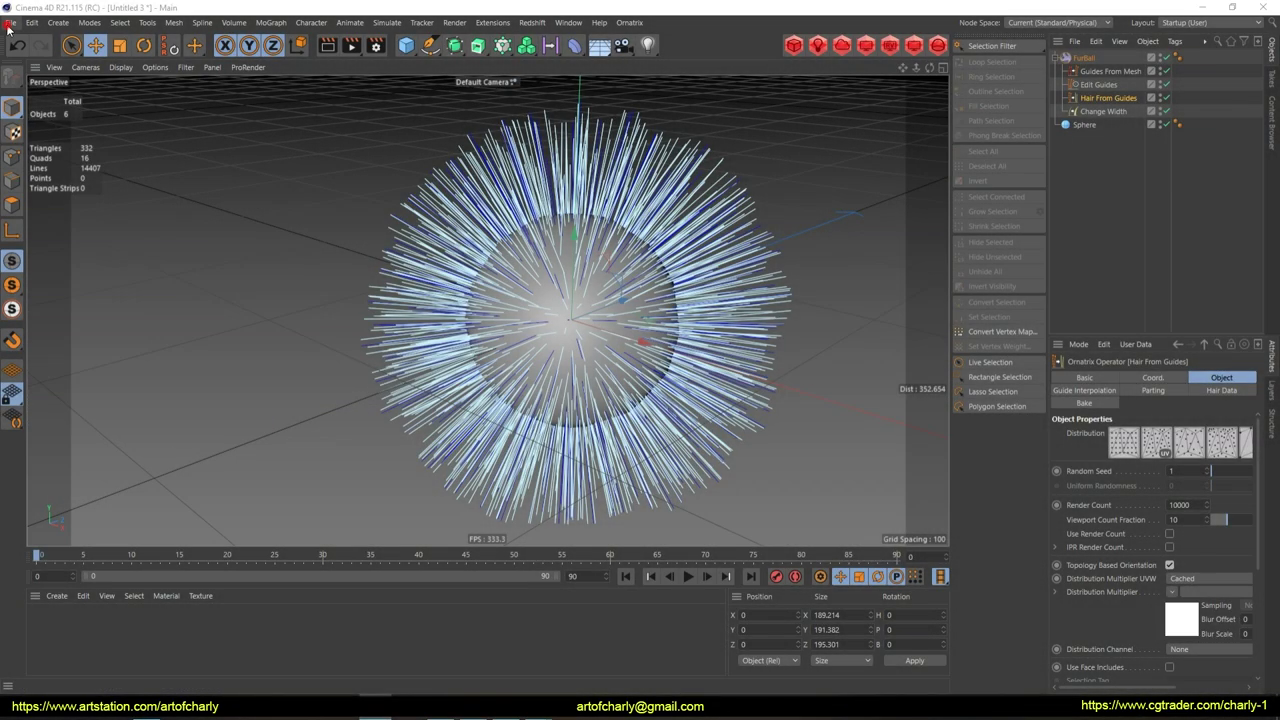
Close the fur ball project without saving changes
left_click(8, 25)
left_click(50, 115)
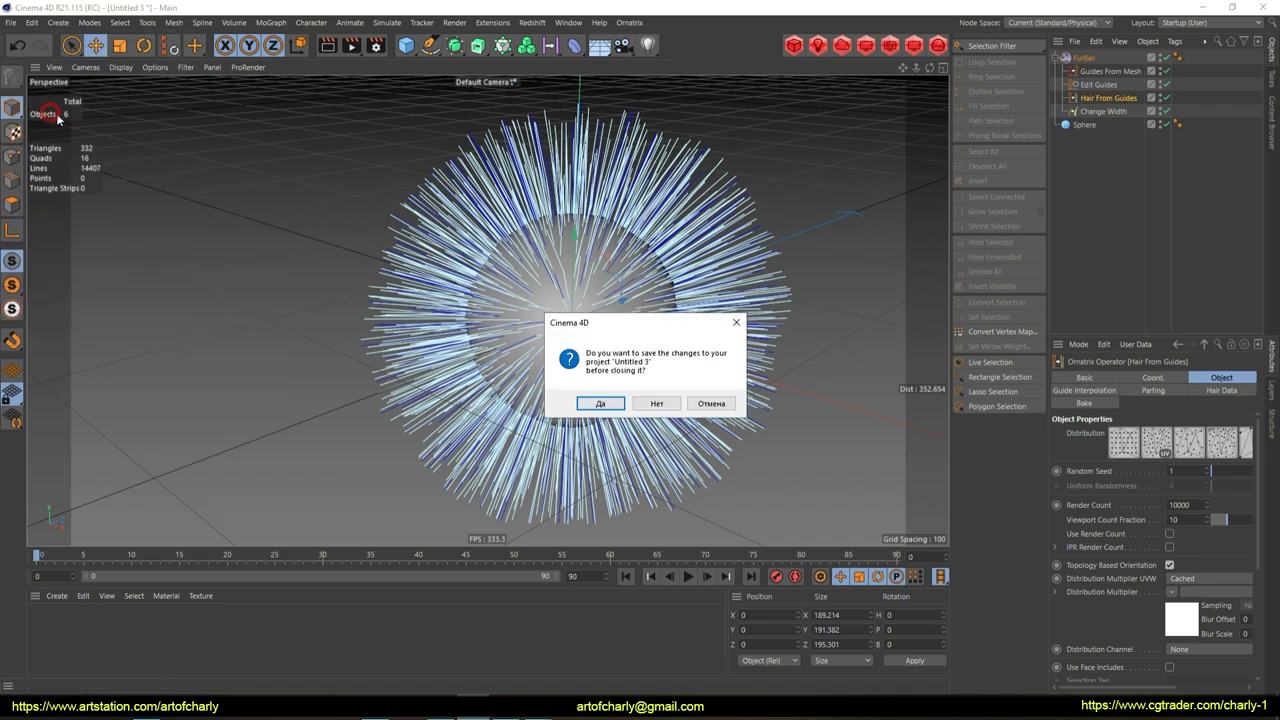
left_click(656, 403)
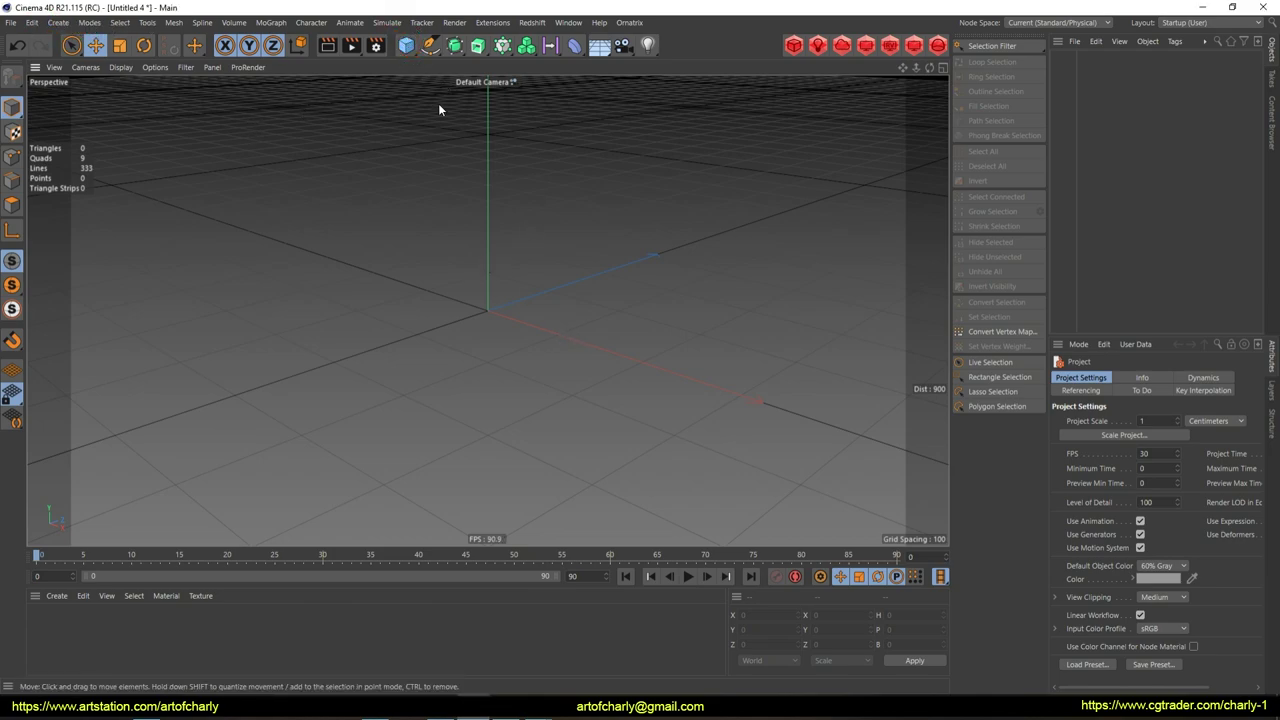
Add a 400 × 400 Plane with 10 × 10 segments and orbit around it
left_click(405, 50)
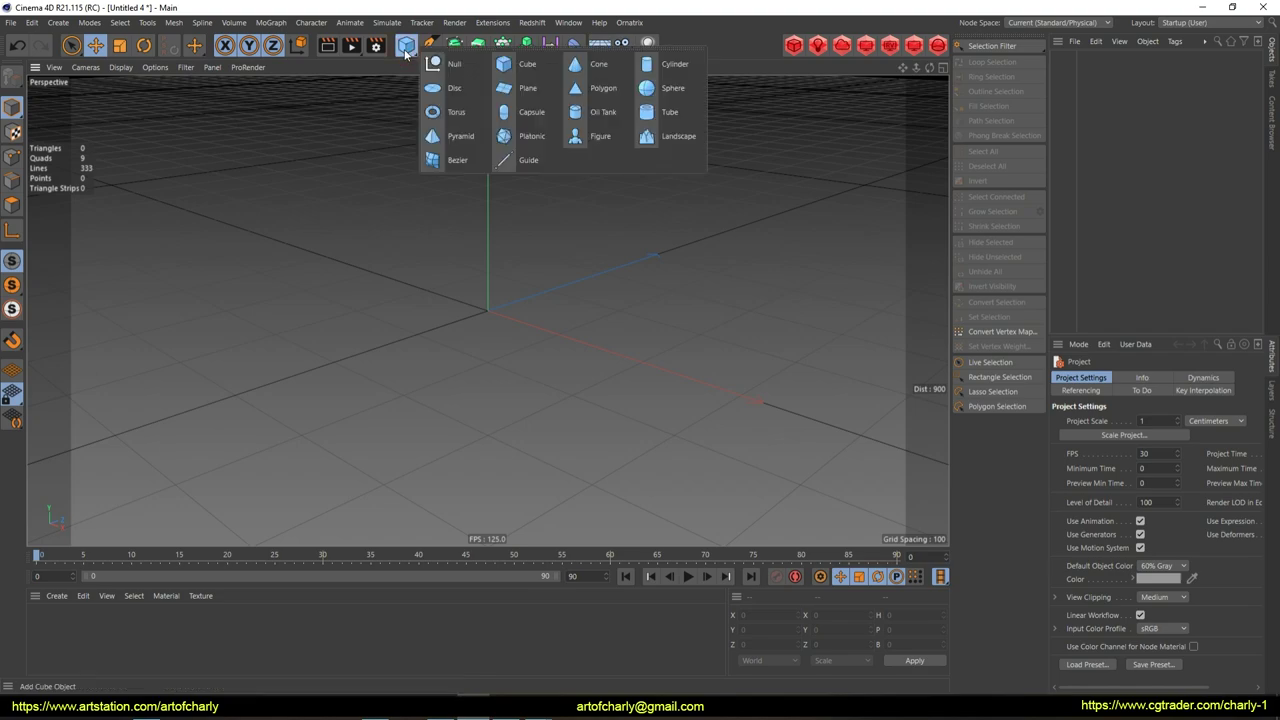
left_click(525, 88)
mouse_move(556, 240)
left_mouse_down("alt")
mouse_move(668, 246)
mouse_move(566, 316)
mouse_move(557, 403)
left_mouse_up("alt")
scroll(557, 403, "up", 5)
mouse_move(576, 296)
left_mouse_down("alt")
mouse_move(480, 276)
mouse_move(446, 290)
mouse_move(645, 293)
mouse_move(497, 301)
mouse_move(701, 262)
mouse_move(344, 280)
mouse_move(436, 399)
mouse_move(808, 280)
left_mouse_up("alt")
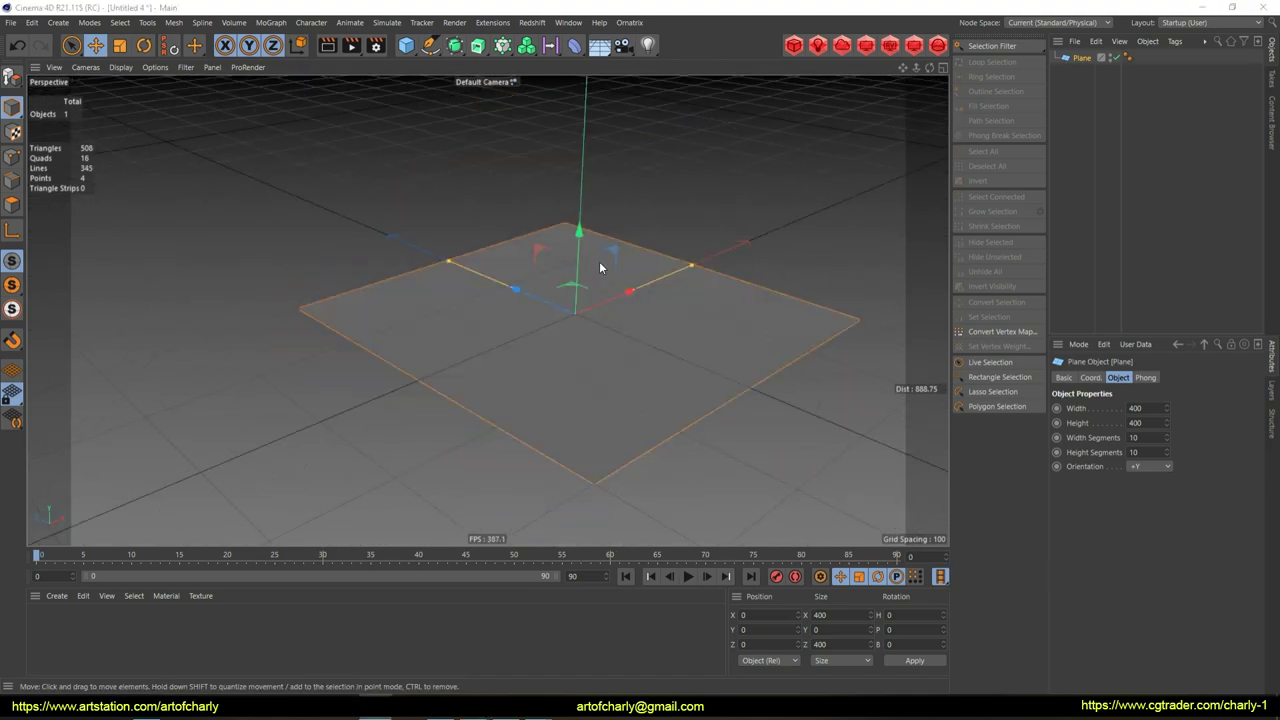
mouse_move(649, 220)
left_mouse_down("alt")
mouse_move(617, 234)
mouse_move(634, 288)
mouse_move(667, 287)
left_mouse_up("alt")
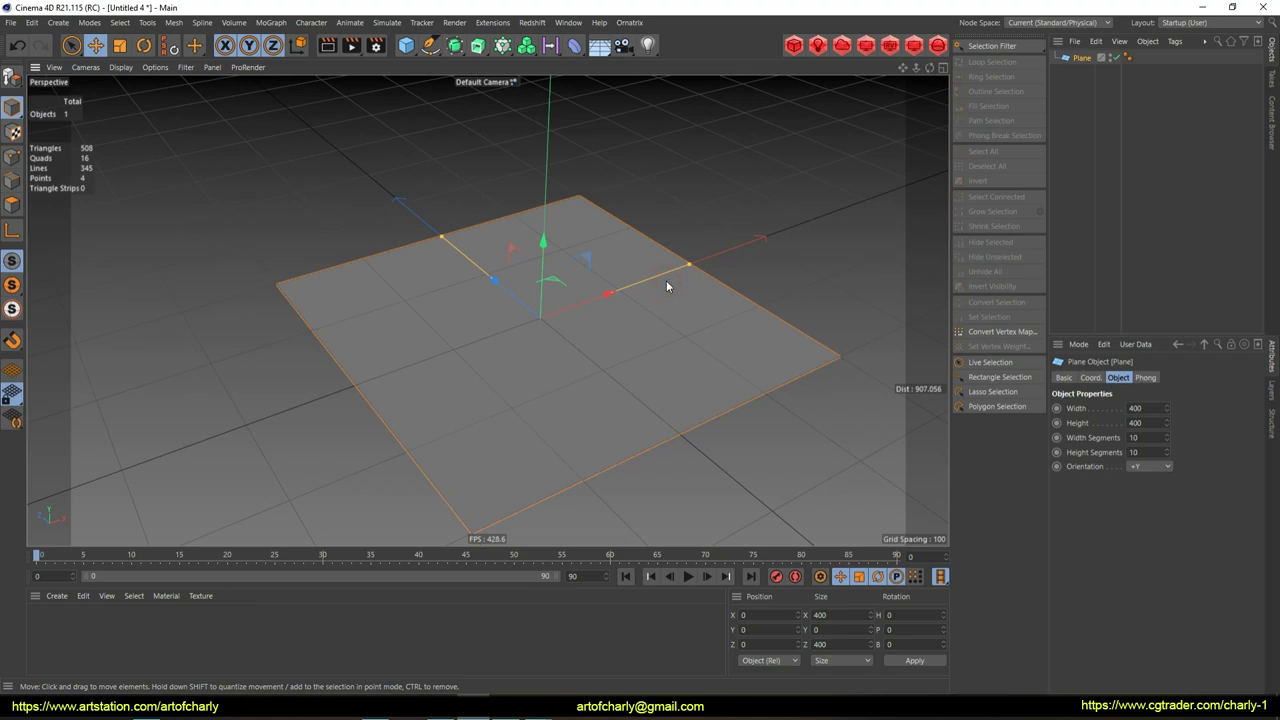
scroll(630, 265, "down", 1)
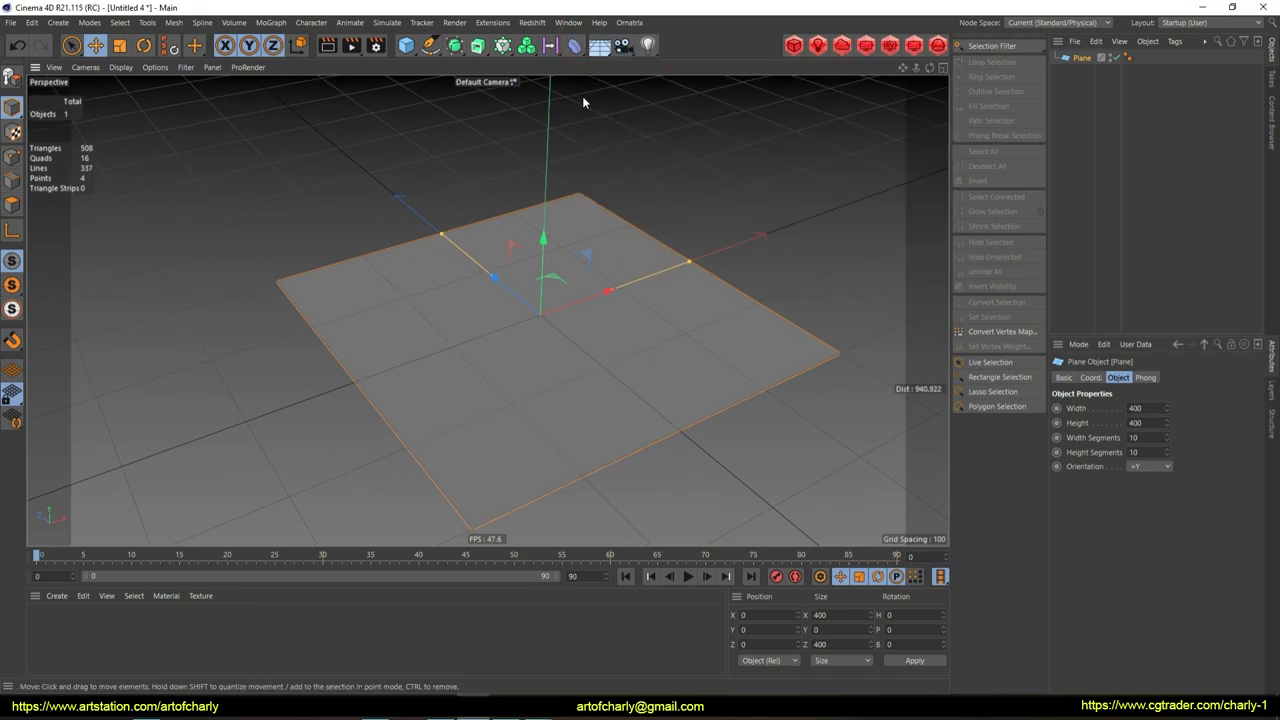
left_click(575, 57)
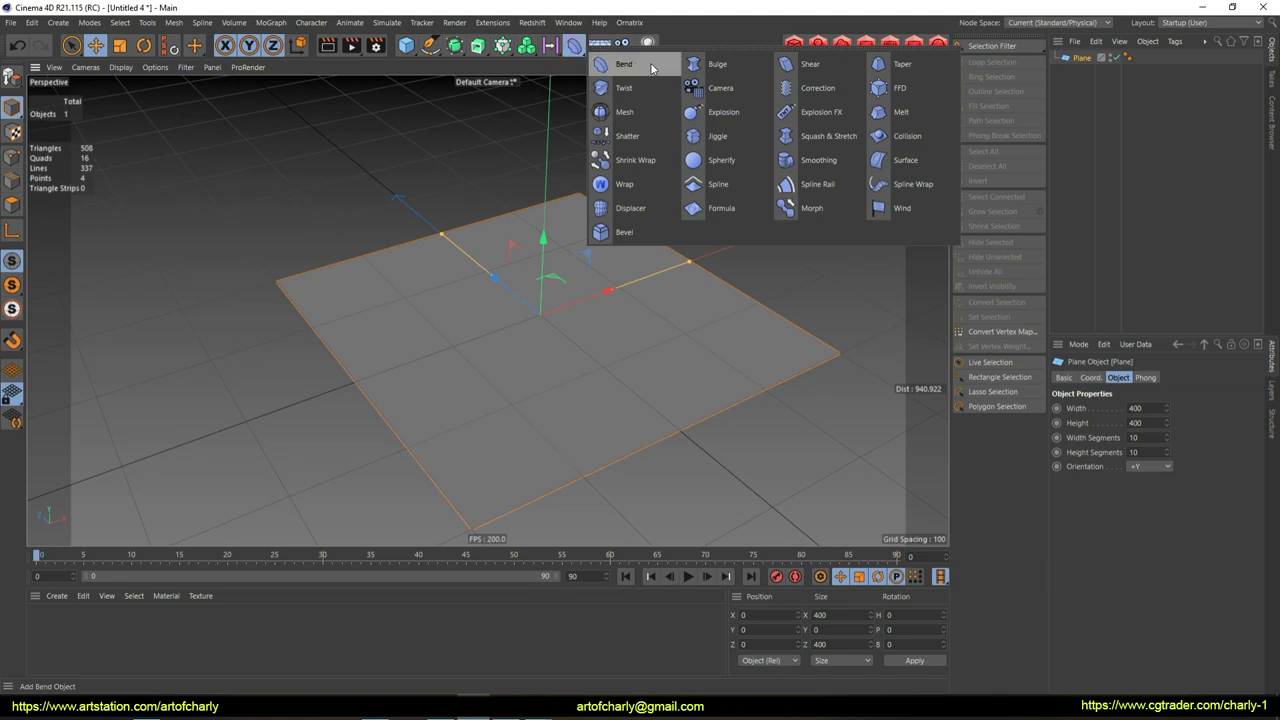
Add a Bend deformer and parent it under the Plane in the Object Manager
left_click(615, 64)
mouse_move(547, 308)
left_mouse_down("alt")
mouse_move(751, 163)
mouse_move(678, 187)
mouse_move(700, 175)
left_mouse_up("alt")
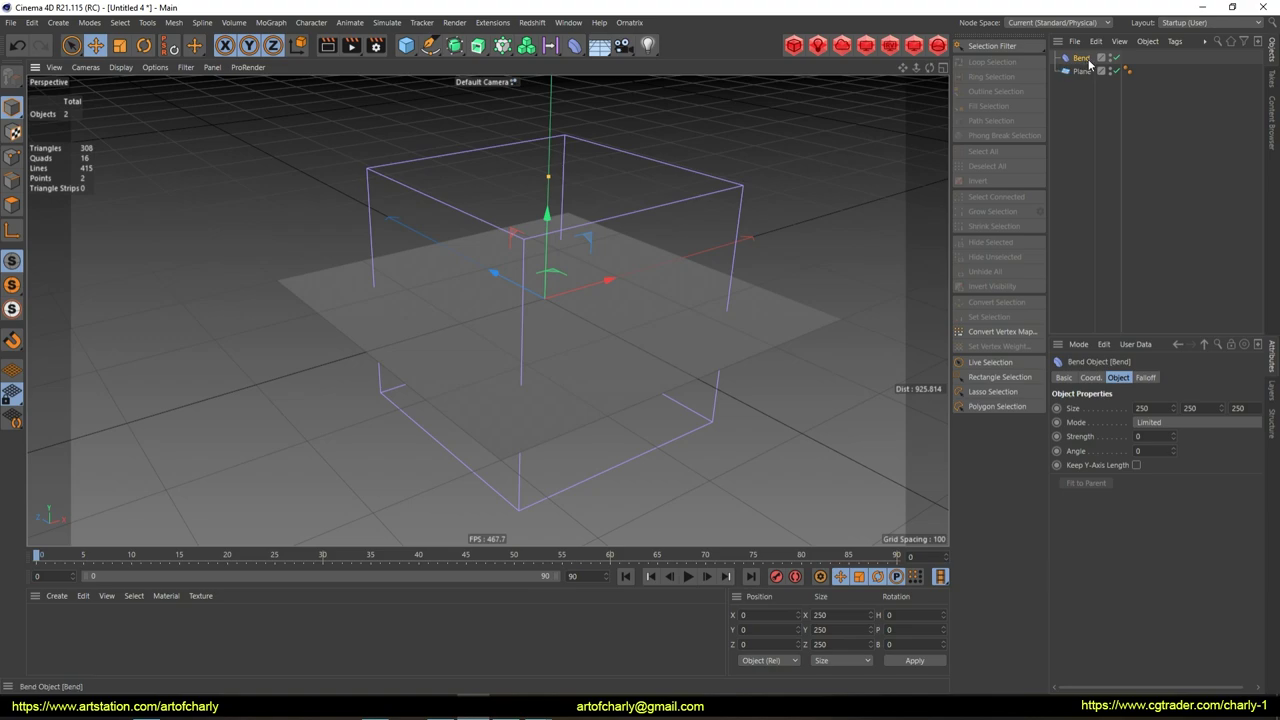
left_click_drag(1062, 86, 1088, 80)
left_click_drag(1082, 75, 1083, 76)
Rotate the Bend deformer to −90° pitch
left_click_drag(368, 160, 537, 242)
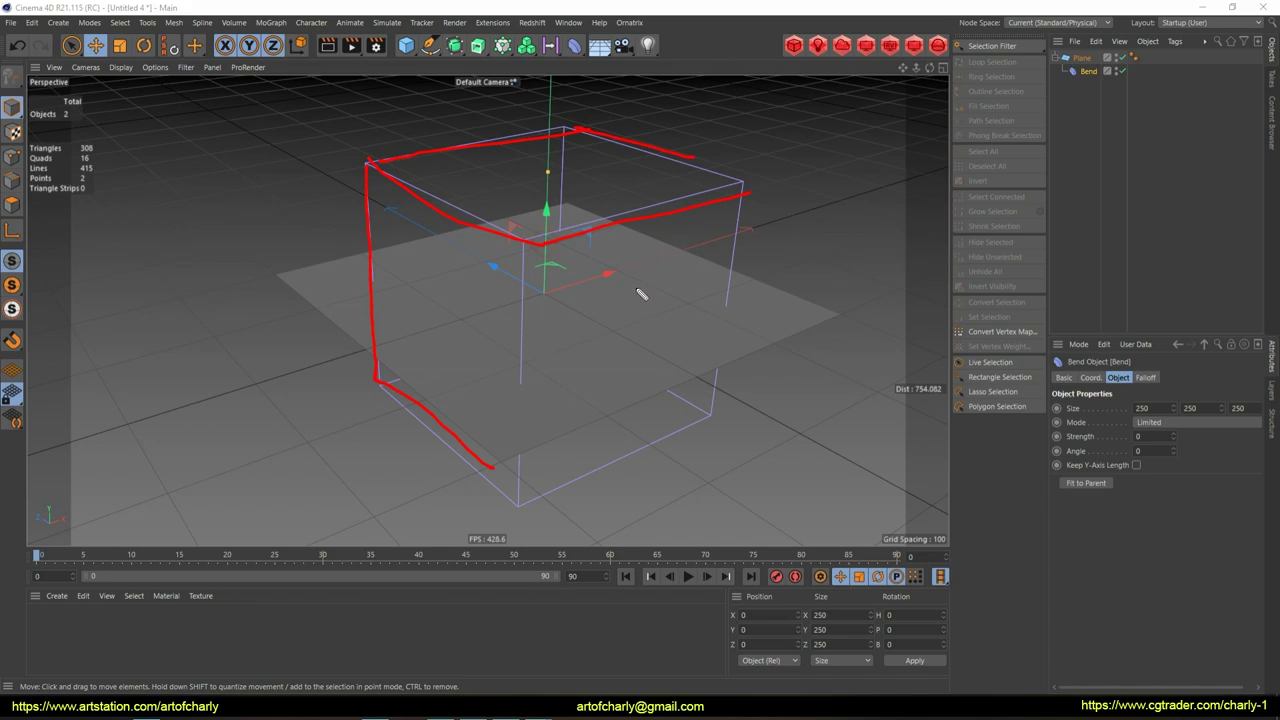
left_click_drag(630, 300, 698, 205, "alt")
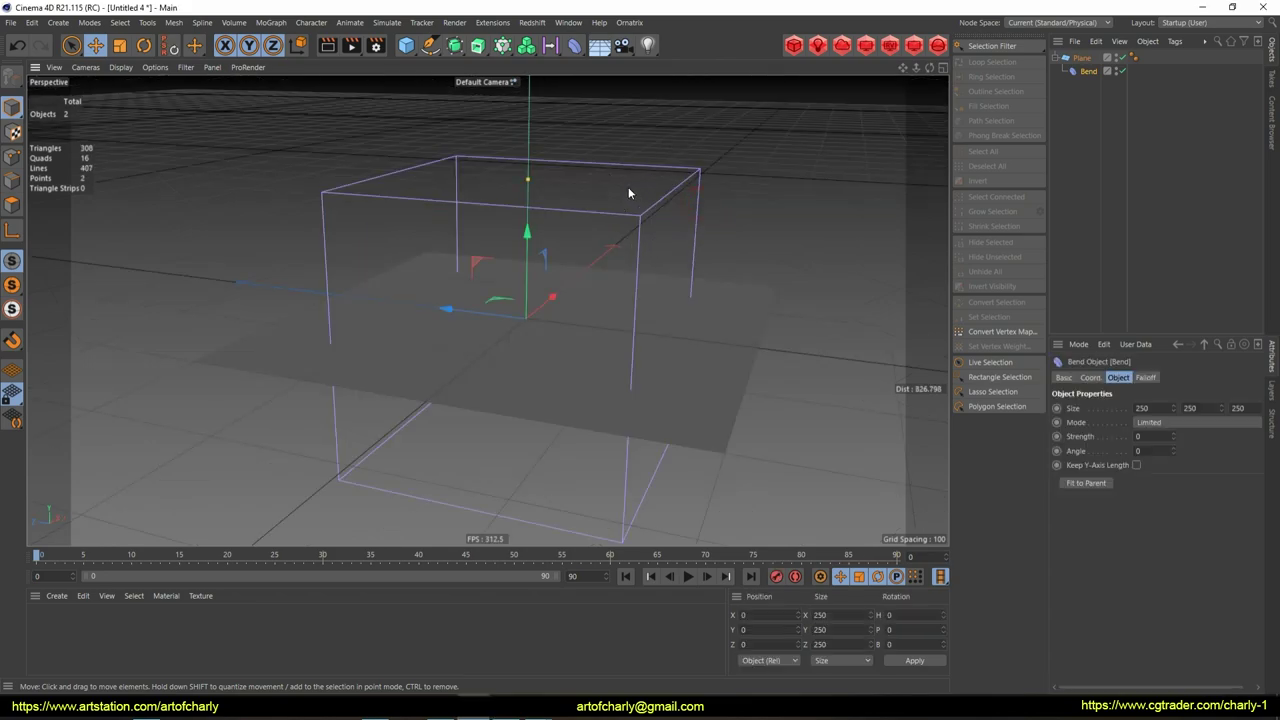
key("r")
mouse_move(634, 200)
left_mouse_down("alt")
mouse_move(569, 282)
mouse_move(471, 263)
left_mouse_up("alt")
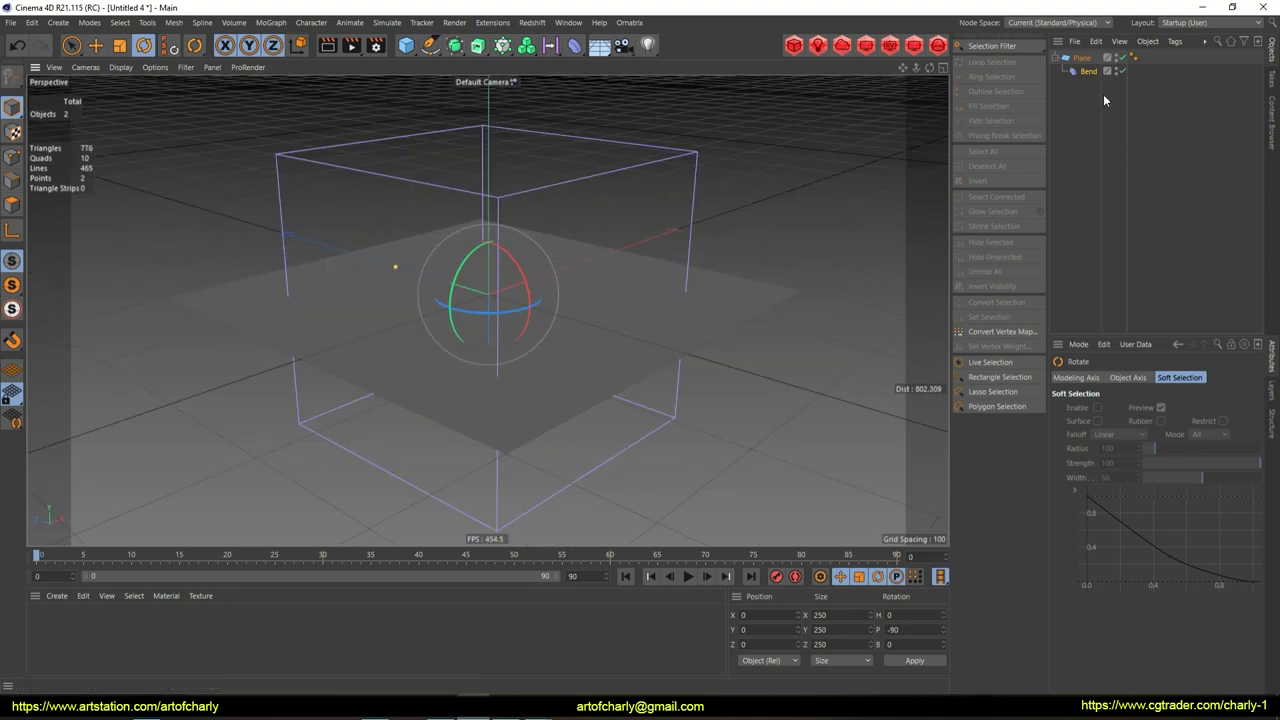
Set the Bend to Strength -96 and Angle -90, and fit it to the parent plane
left_click(1090, 72)
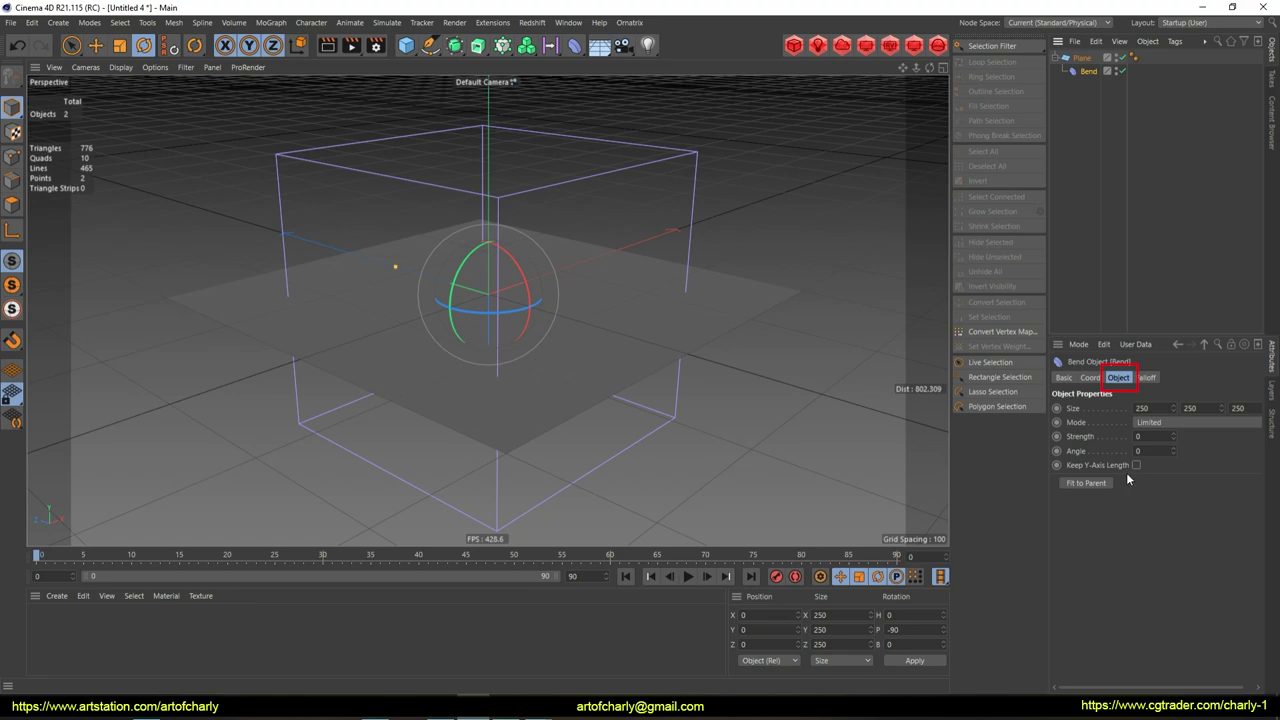
left_click_drag(1045, 445, 1172, 446)
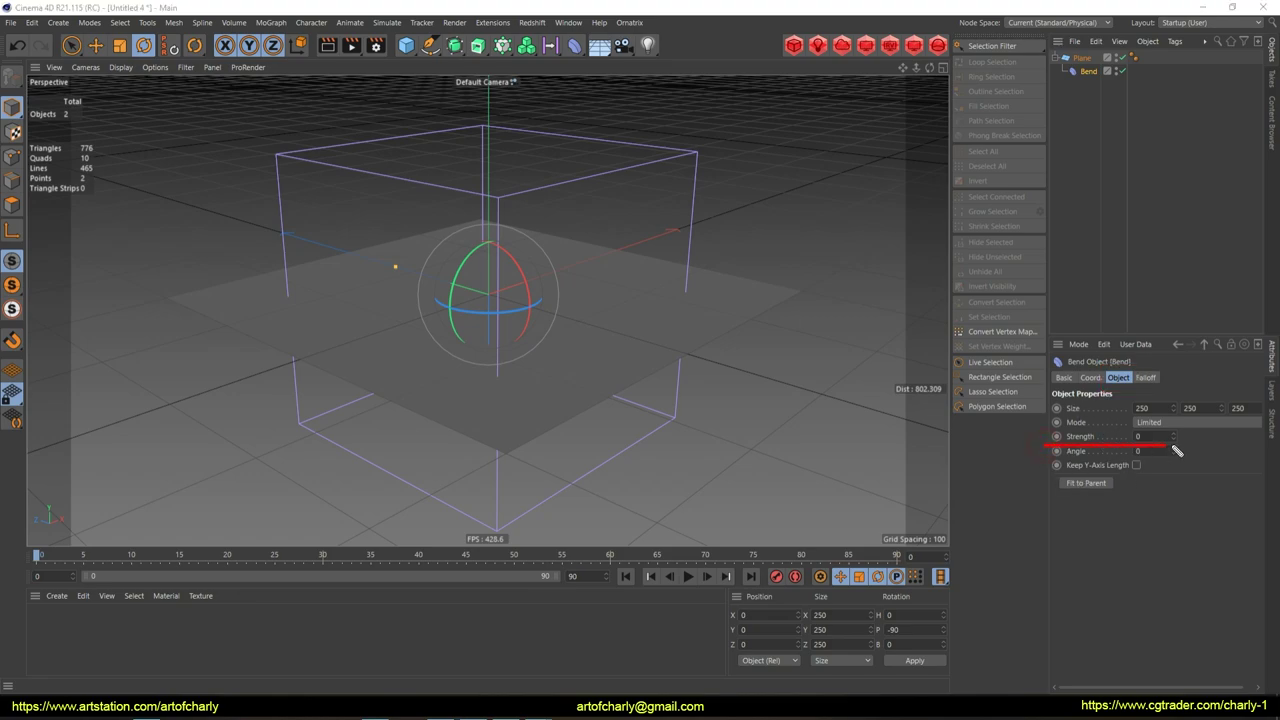
mouse_move(680, 281)
left_mouse_down("alt")
mouse_move(724, 293)
mouse_move(654, 236)
mouse_move(670, 333)
mouse_move(765, 283)
mouse_move(694, 250)
mouse_move(651, 248)
mouse_move(648, 321)
left_mouse_up("alt")
scroll(649, 322, "up", 3)
key("Escape")
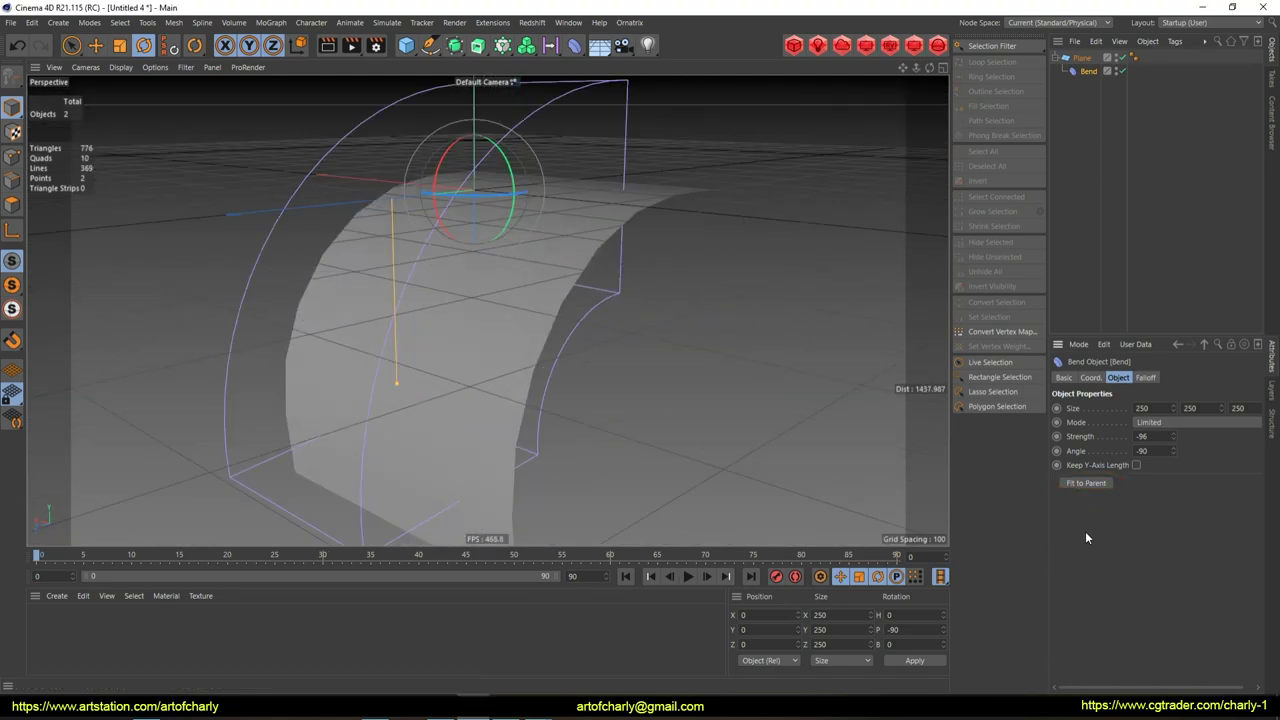
left_click(1086, 483)
mouse_move(486, 275)
left_mouse_down("alt")
mouse_move(580, 311)
mouse_move(986, 408)
left_mouse_up("alt")
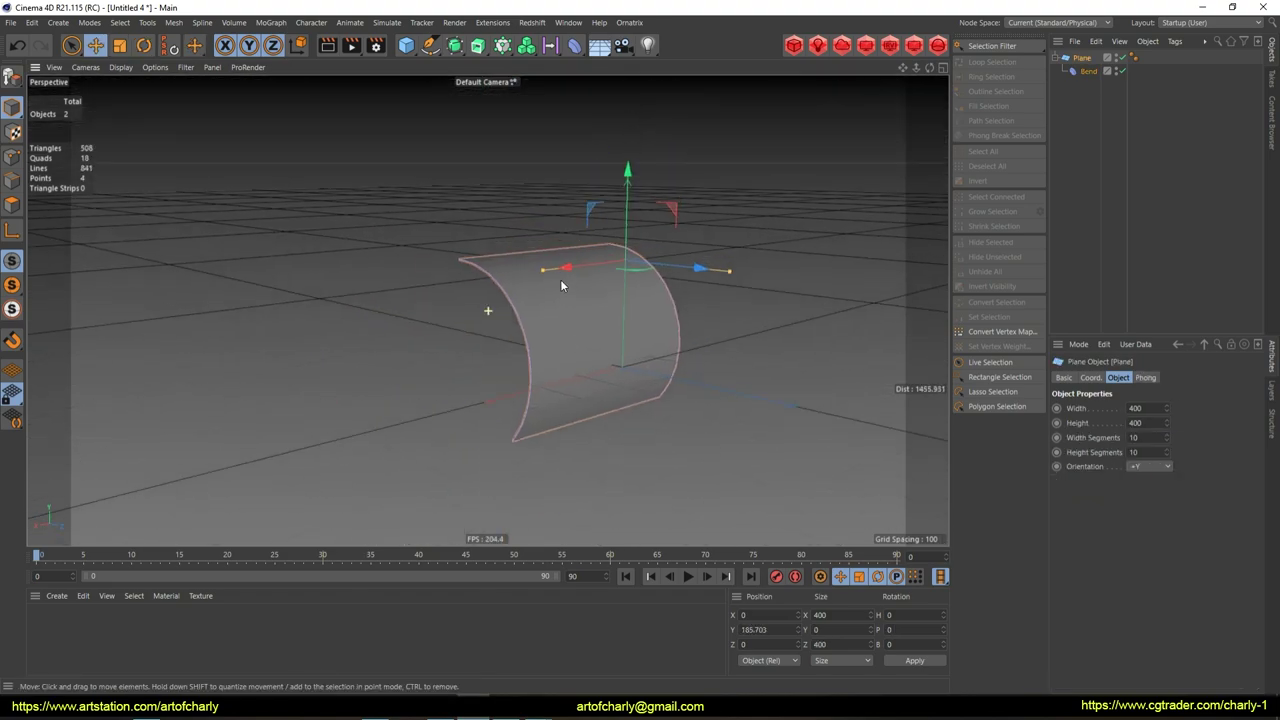
mouse_move(561, 286)
left_mouse_down("alt")
mouse_move(632, 213)
mouse_move(622, 260)
mouse_move(640, 98)
left_mouse_up("alt")
Lift the bent plane to height 267
mouse_move(718, 332)
left_mouse_down("alt")
mouse_move(565, 350)
mouse_move(763, 360)
mouse_move(672, 342)
left_mouse_up("alt")
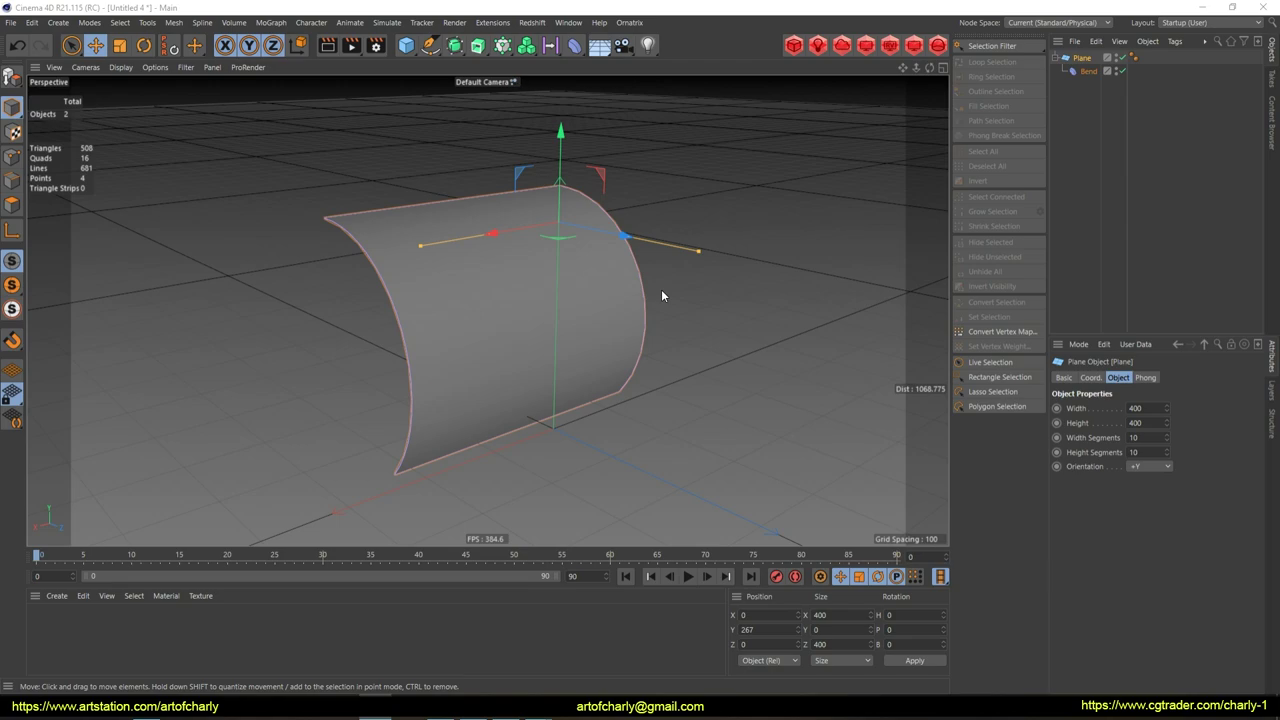
mouse_move(566, 259)
left_mouse_down("alt")
mouse_move(614, 260)
mouse_move(547, 251)
left_mouse_up("alt")
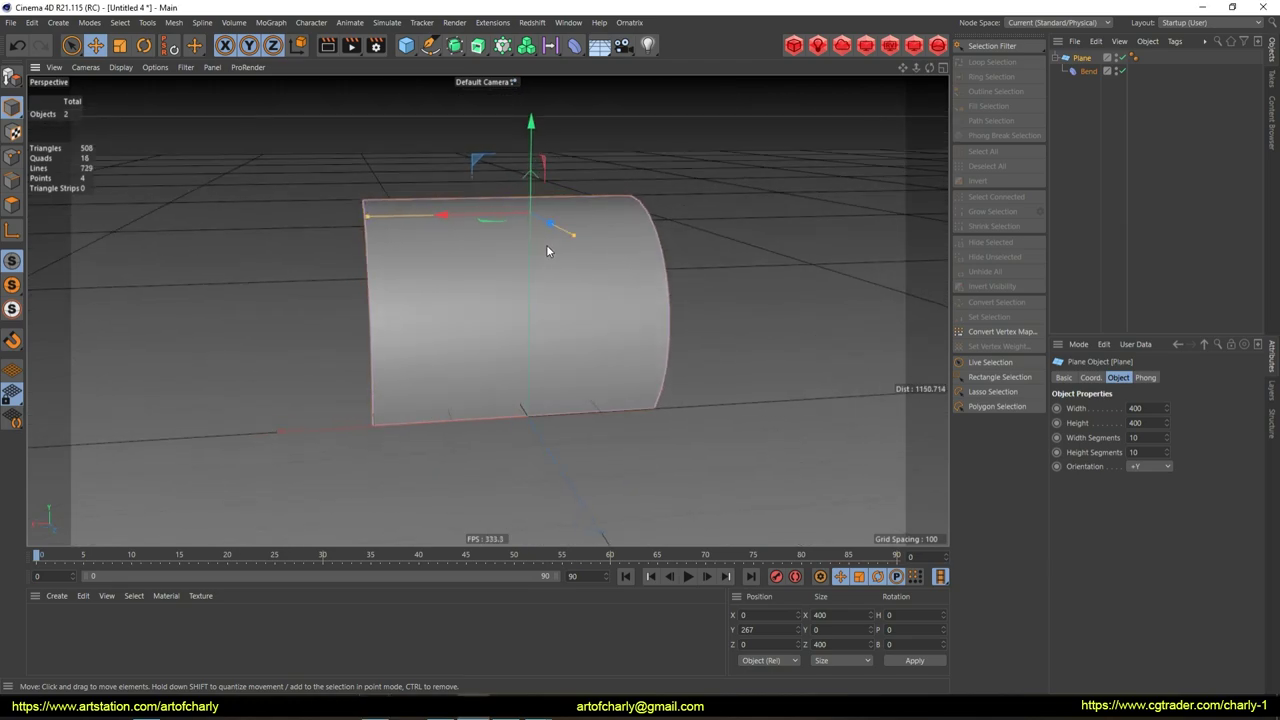
left_click_drag(547, 251, 644, 165, "alt")
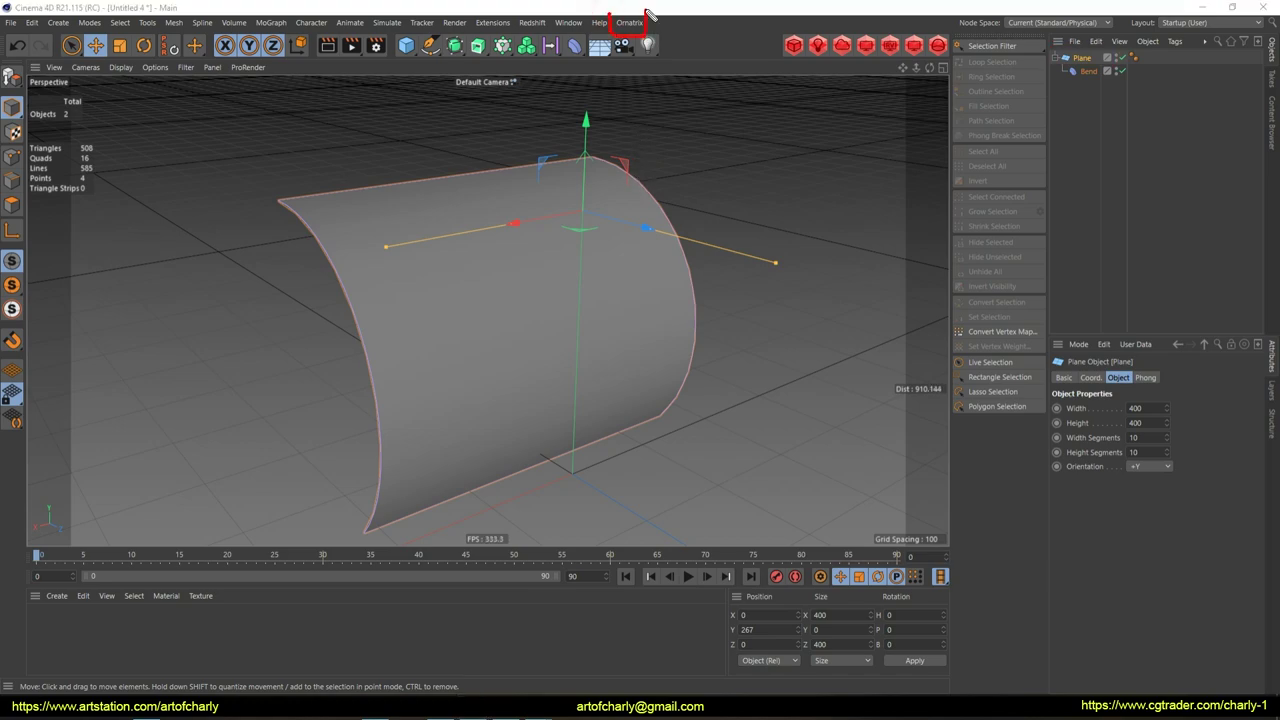
left_click(634, 23)
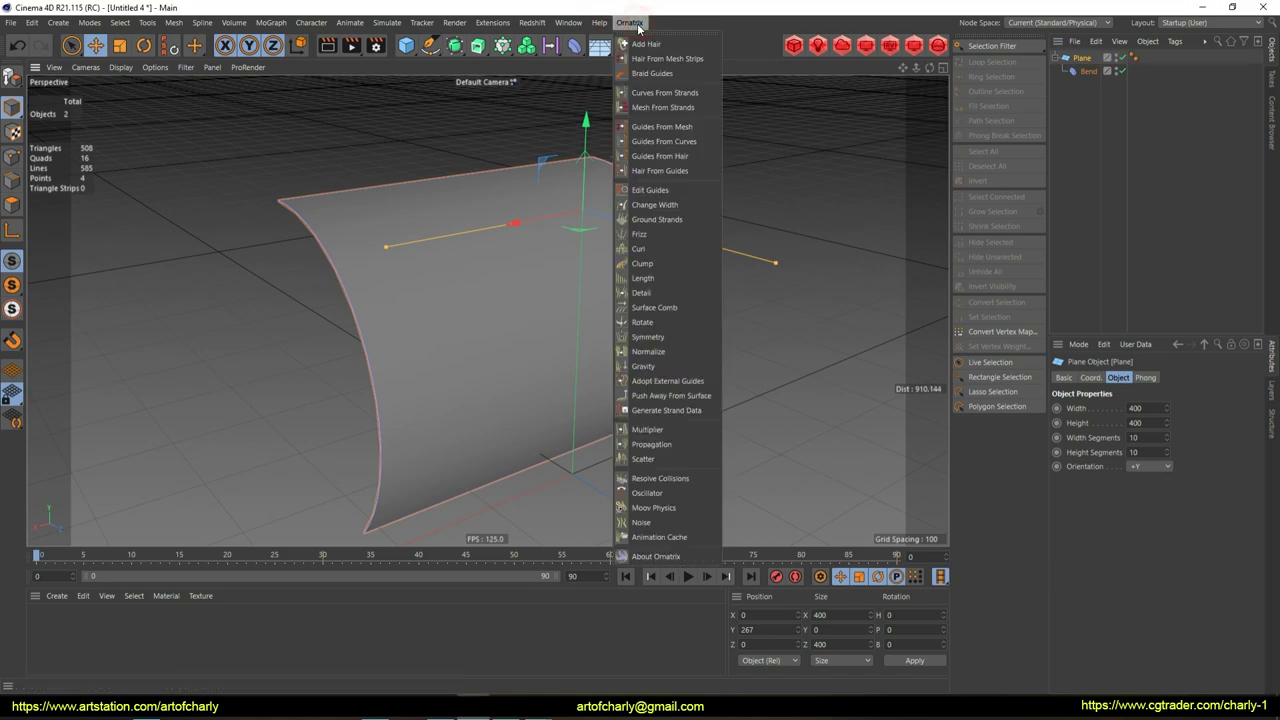
Grow Fur Ball preset hair on the bent plane
left_click(667, 45)
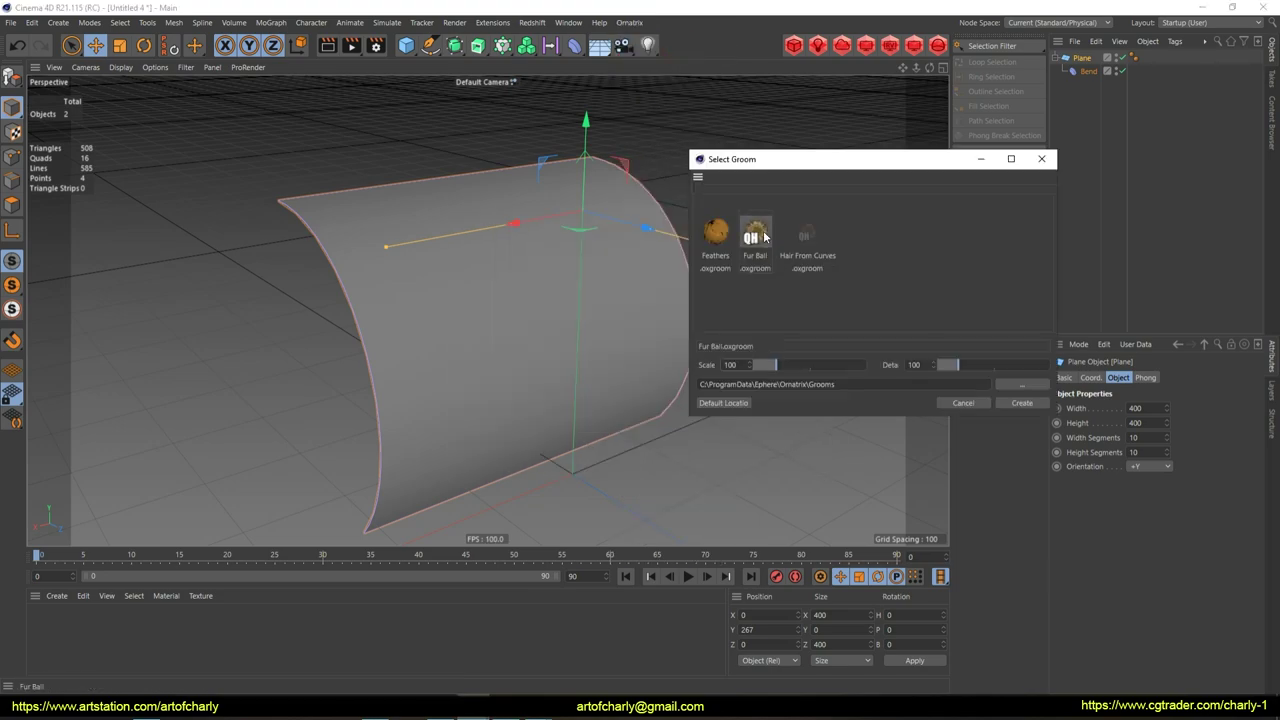
double_click(766, 236)
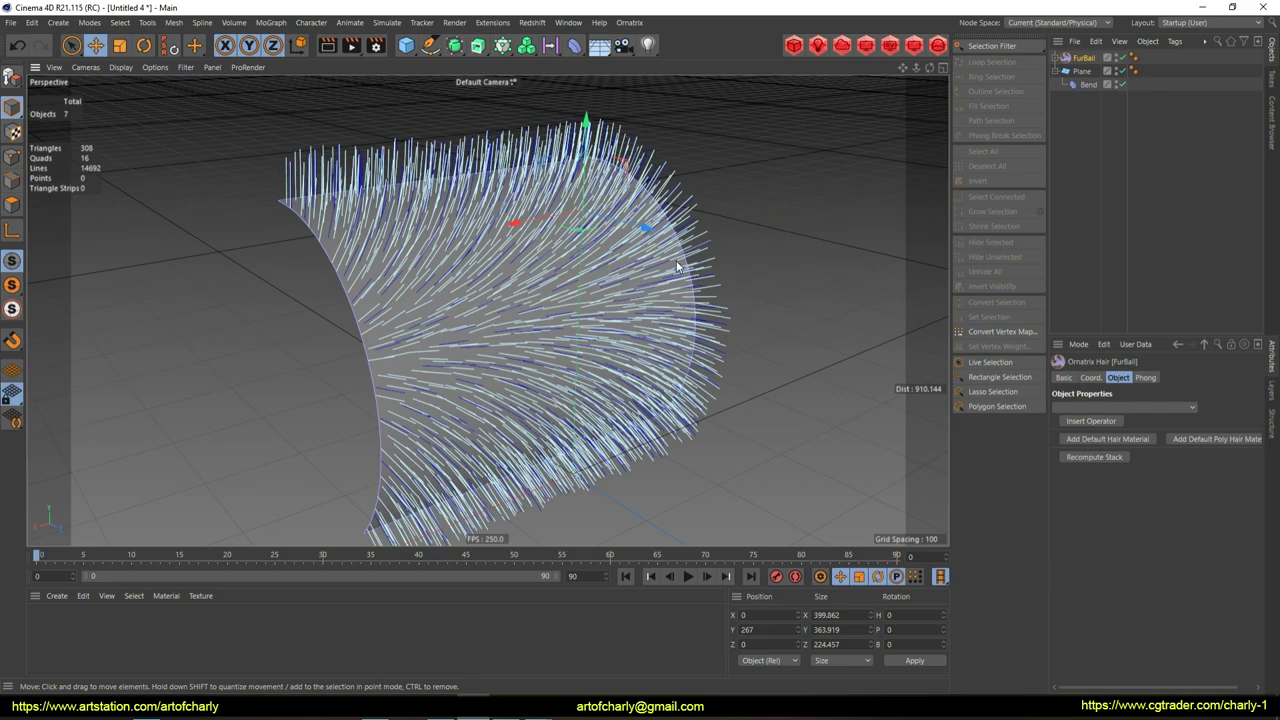
mouse_move(685, 246)
left_mouse_down("alt")
mouse_move(567, 244)
mouse_move(629, 223)
left_mouse_up("alt")
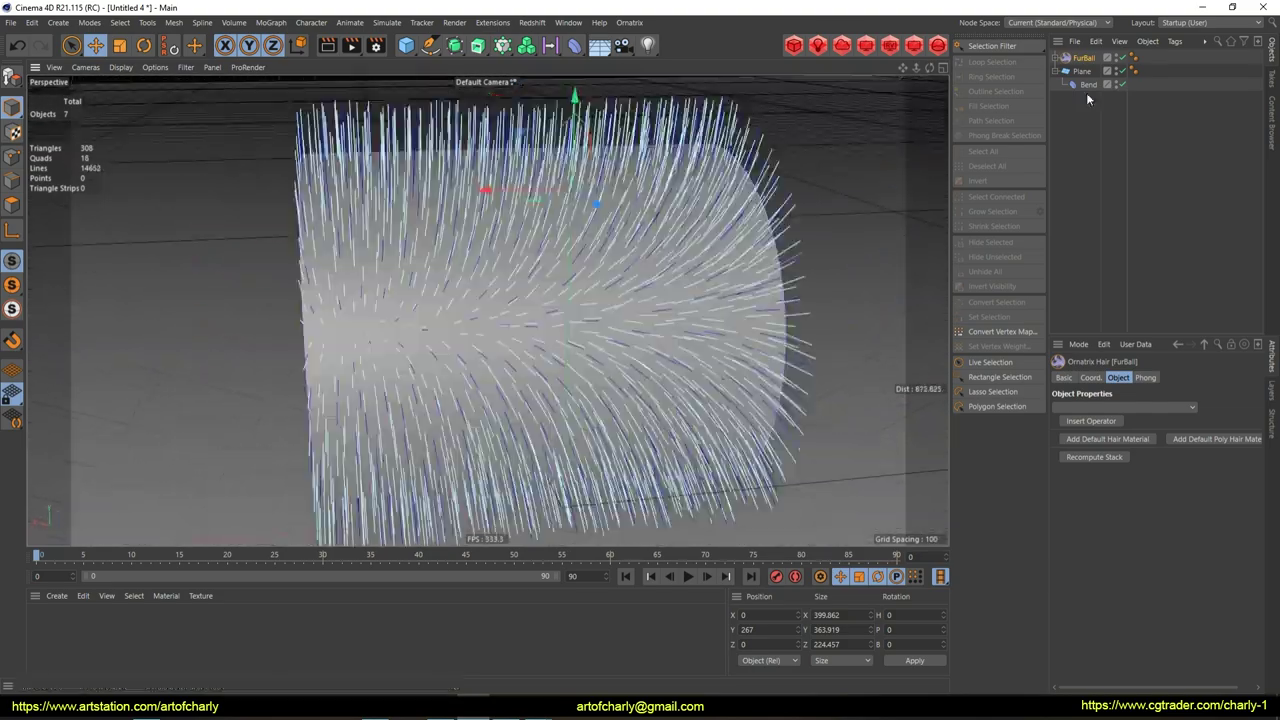
left_click_drag(1052, 61, 1145, 58)
Expand the FurBall operator stack and browse the Edit Guides and Change Width settings
left_click(1055, 57)
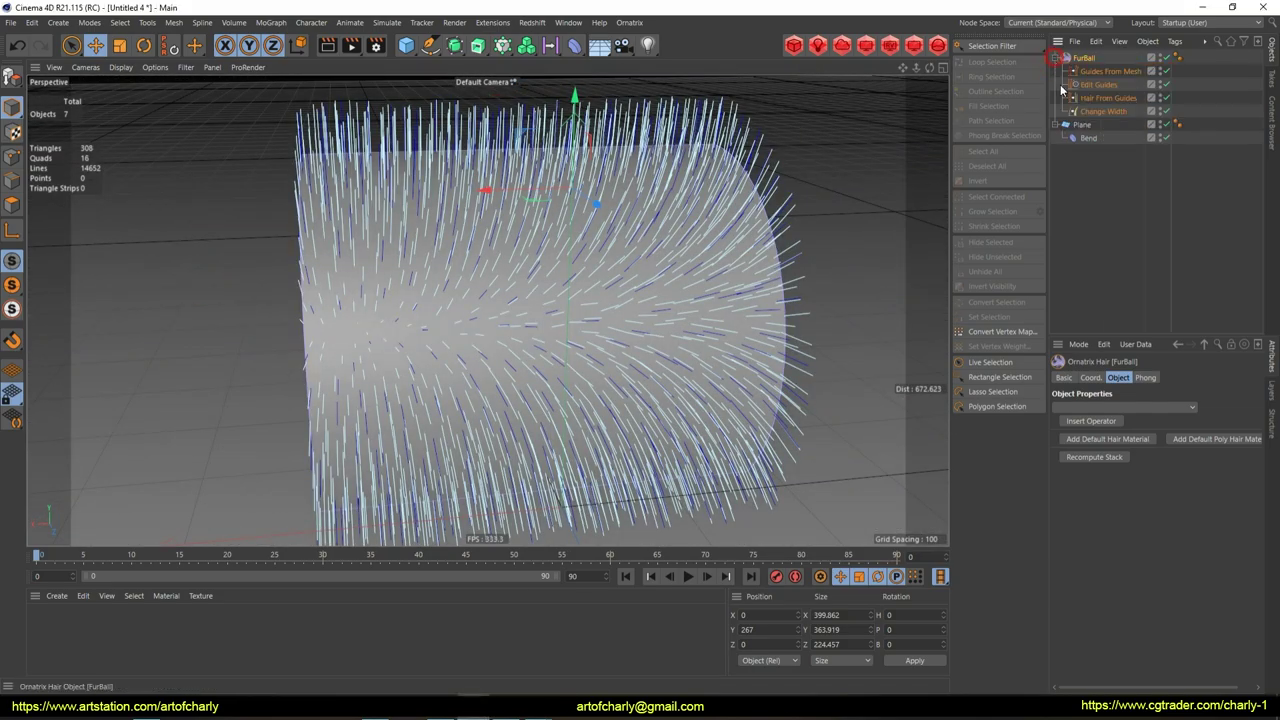
left_click(1111, 74)
left_click(1110, 86)
left_click(1110, 98)
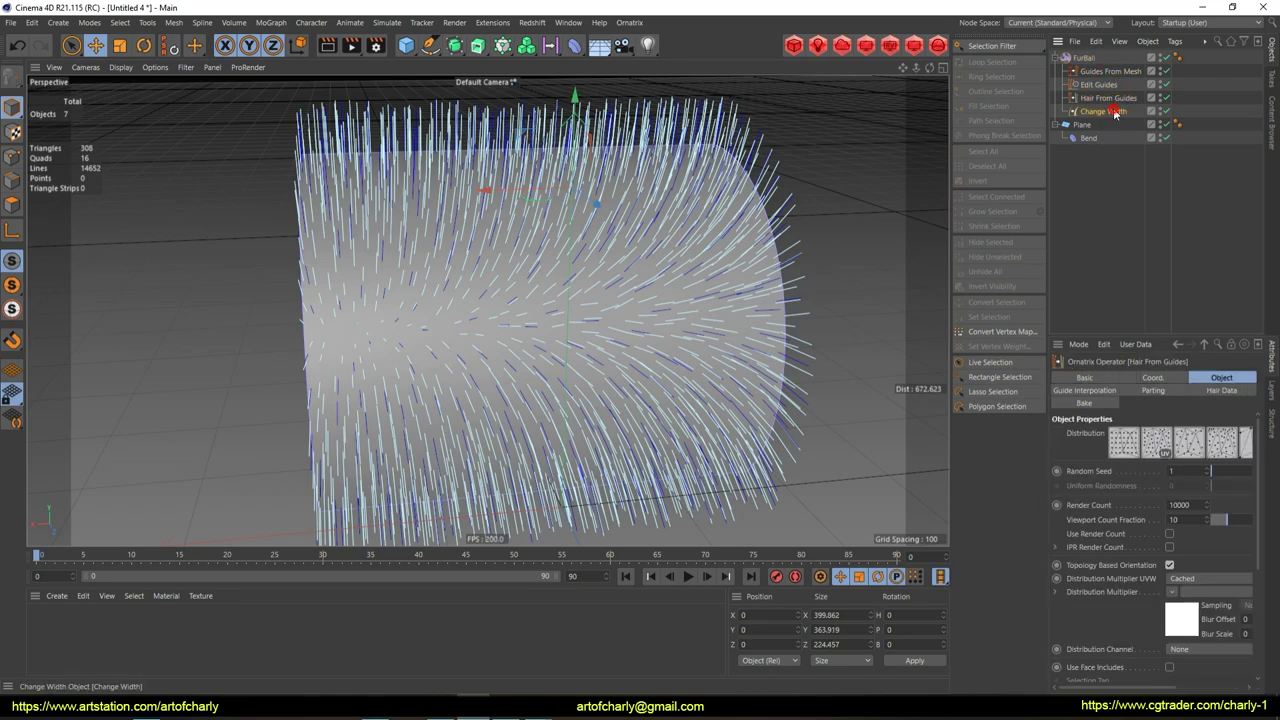
left_click(1104, 111)
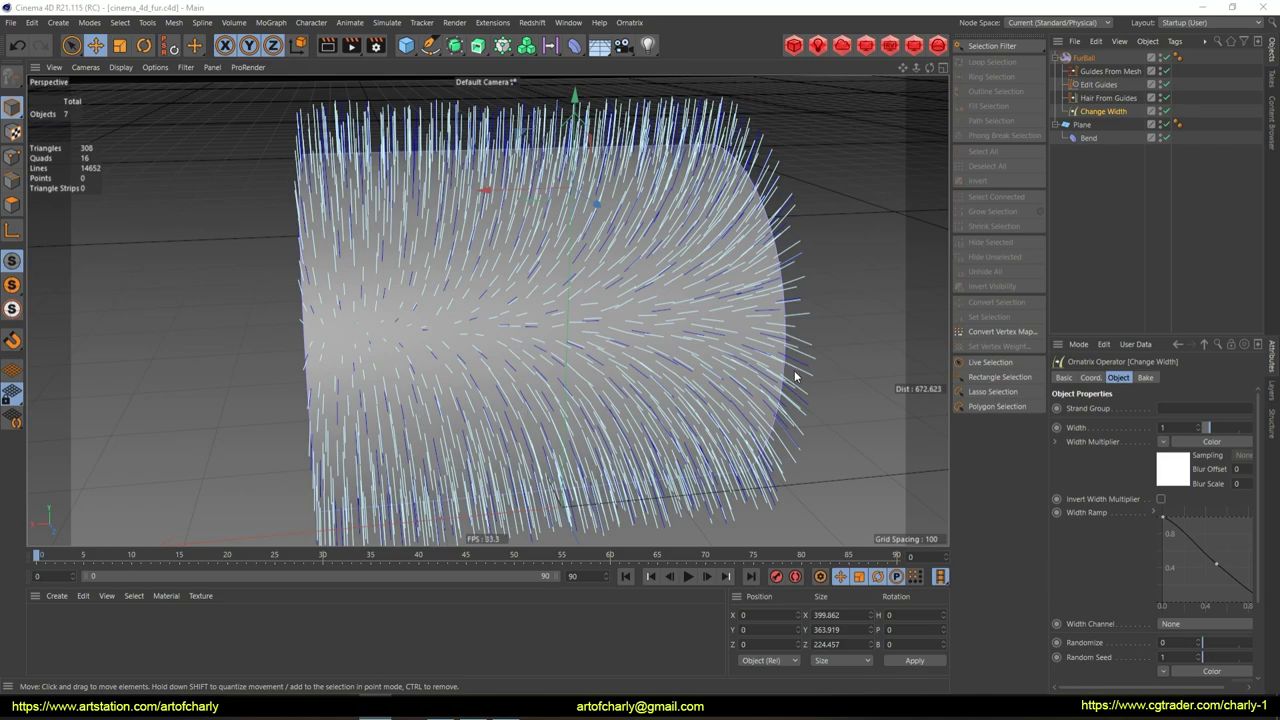
Orbit around the fur to inspect the strands across the curved sheet
mouse_move(816, 272)
left_mouse_down("alt")
mouse_move(763, 274)
mouse_move(743, 306)
left_mouse_up("alt")
right_click_drag(743, 306, 668, 335, "alt")
mouse_move(668, 335)
left_mouse_down("alt")
mouse_move(600, 330)
mouse_move(551, 306)
mouse_move(580, 403)
left_mouse_up("alt")
right_click_drag(580, 403, 586, 298, "alt")
mouse_move(586, 298)
left_mouse_down("alt")
mouse_move(632, 343)
mouse_move(593, 314)
mouse_move(594, 277)
mouse_move(700, 251)
left_mouse_up("alt")
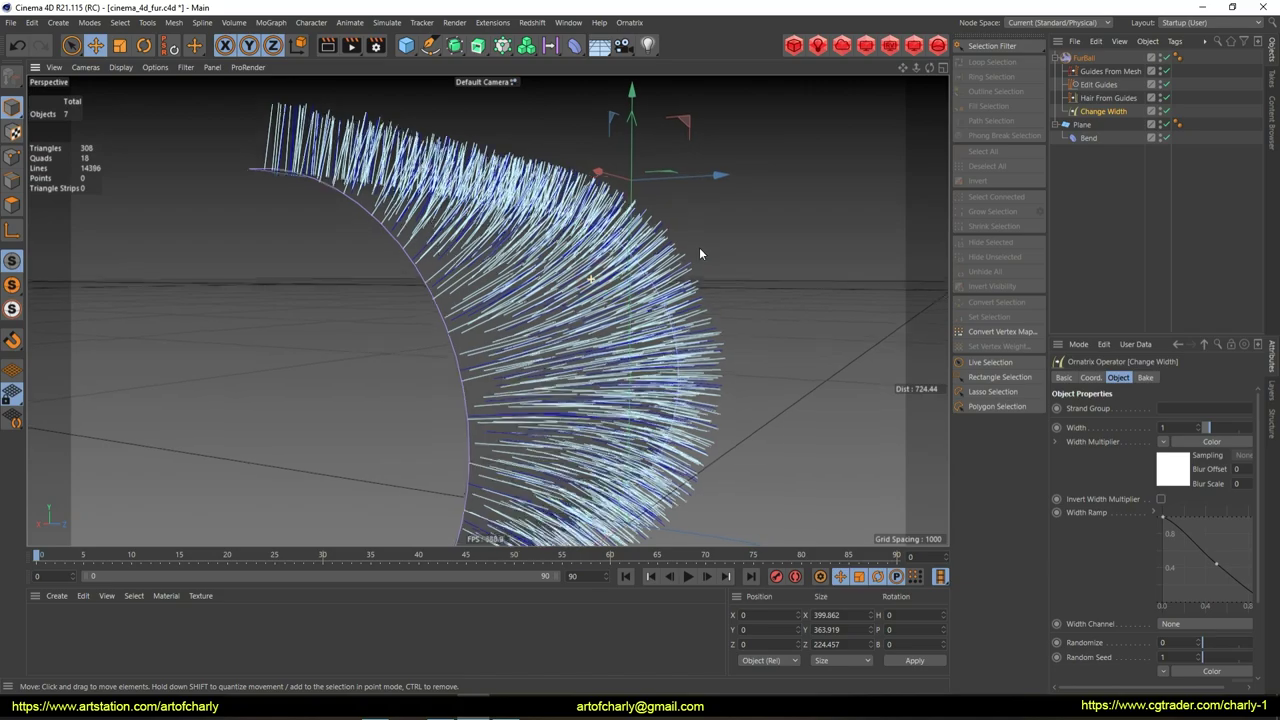
right_click_drag(700, 251, 640, 270, "alt")
mouse_move(640, 270)
left_mouse_down("alt")
mouse_move(580, 282)
mouse_move(443, 251)
left_mouse_up("alt")
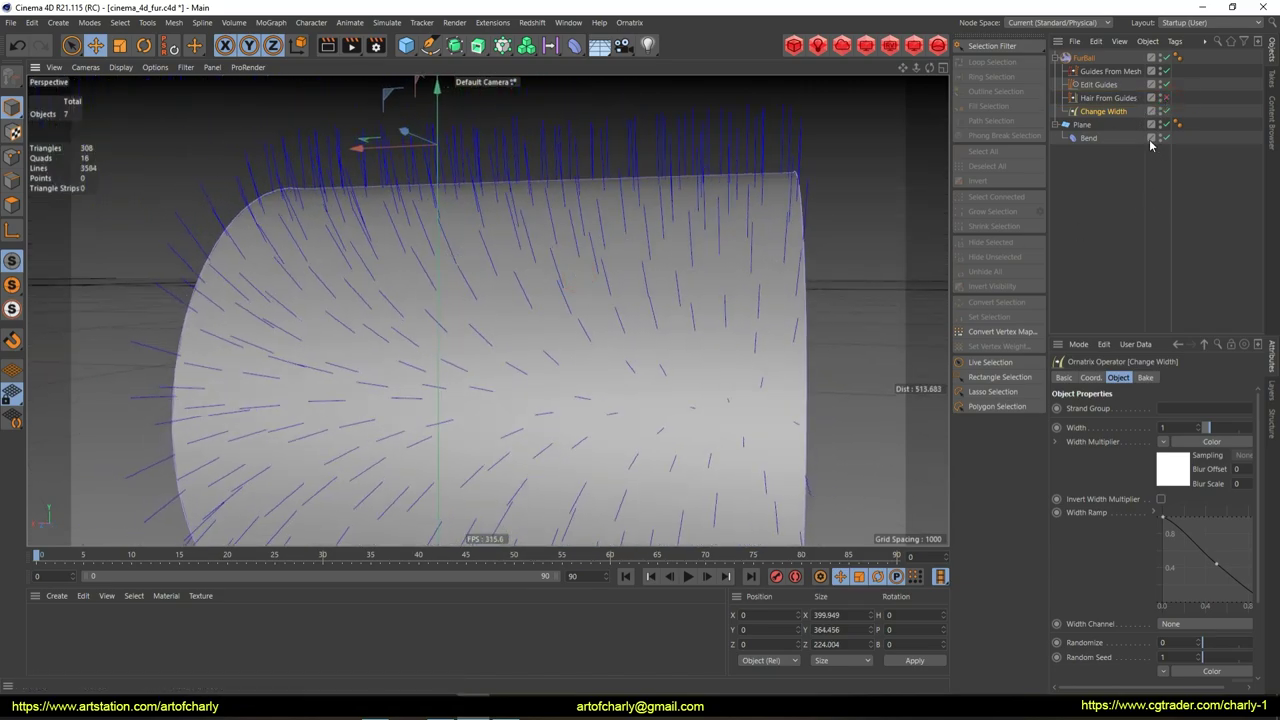
Check the Edit Guides and Hair From Guides operators, select Change Width, and open the Ornatrix menu
left_click(1103, 88)
mouse_move(723, 260)
left_mouse_down("alt")
mouse_move(775, 292)
mouse_move(720, 260)
left_mouse_up("alt")
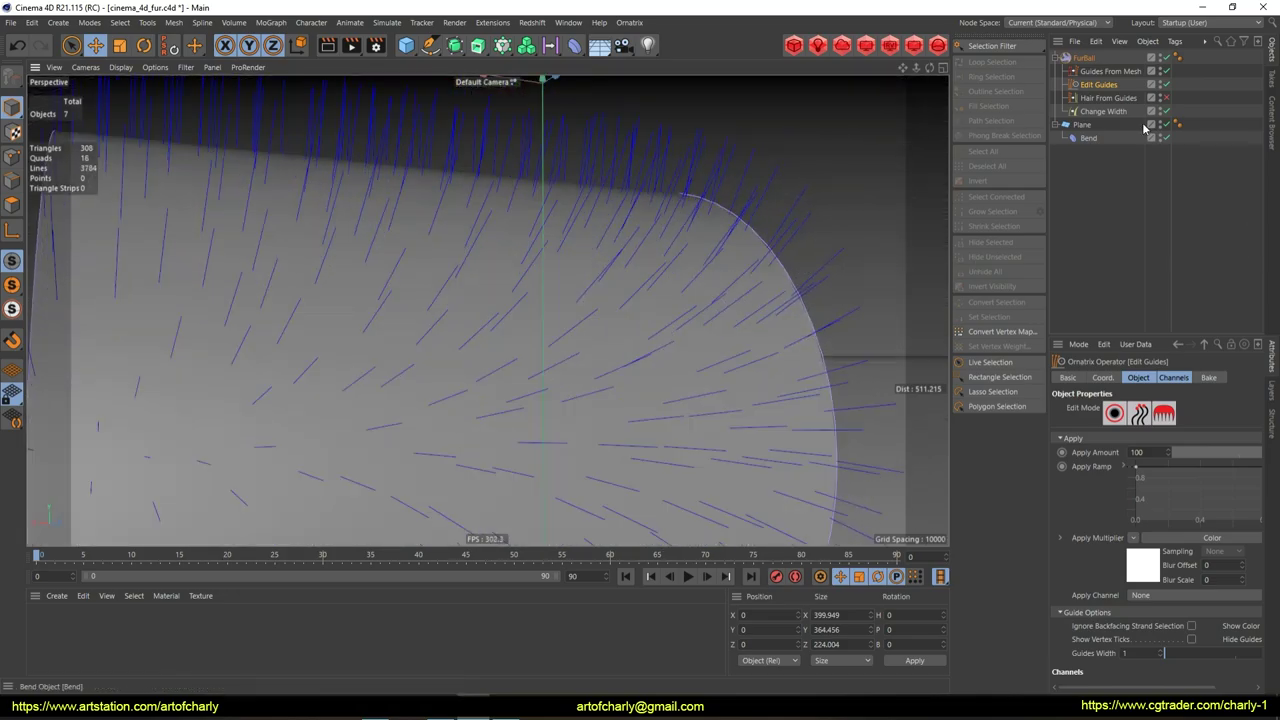
left_click(1108, 98)
mouse_move(680, 206)
left_mouse_down("alt")
mouse_move(757, 237)
mouse_move(655, 286)
mouse_move(653, 347)
mouse_move(703, 309)
mouse_move(676, 276)
left_mouse_up("alt")
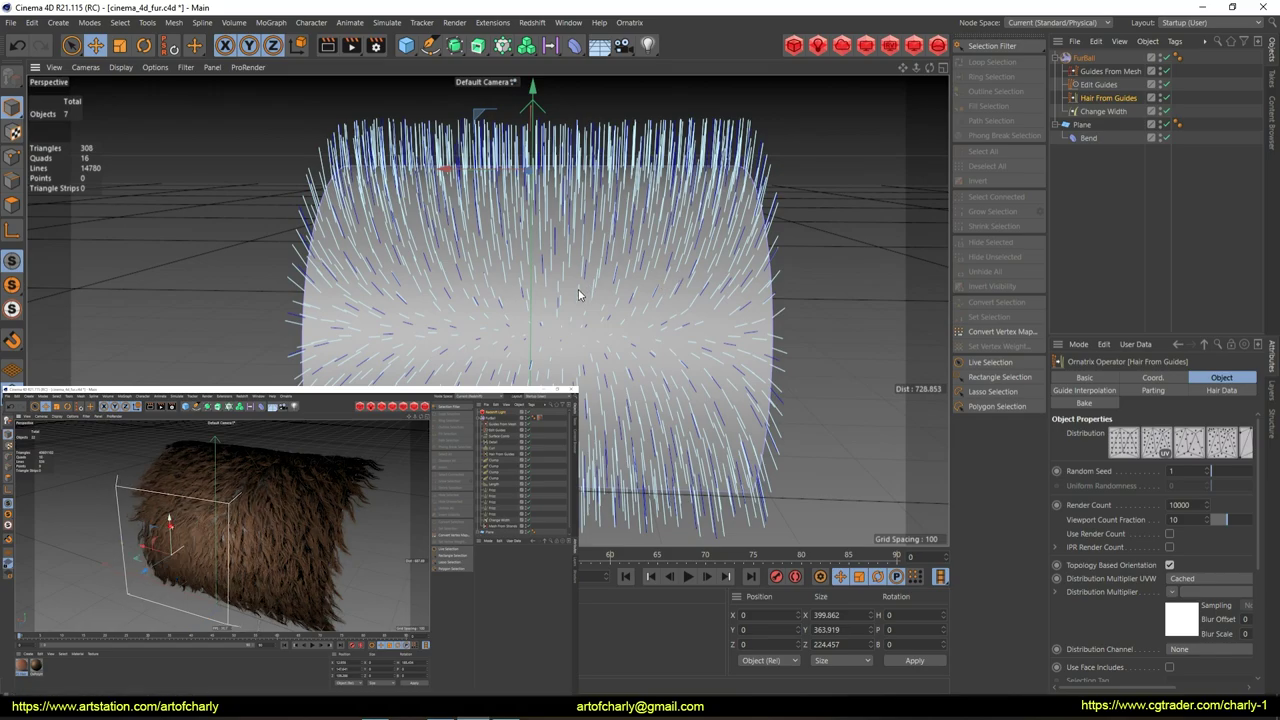
mouse_move(578, 294)
left_mouse_down("alt")
mouse_move(620, 262)
mouse_move(666, 267)
mouse_move(620, 288)
mouse_move(541, 284)
left_mouse_up("alt")
mouse_move(429, 282)
left_mouse_down("alt")
mouse_move(509, 252)
mouse_move(612, 263)
left_mouse_up("alt")
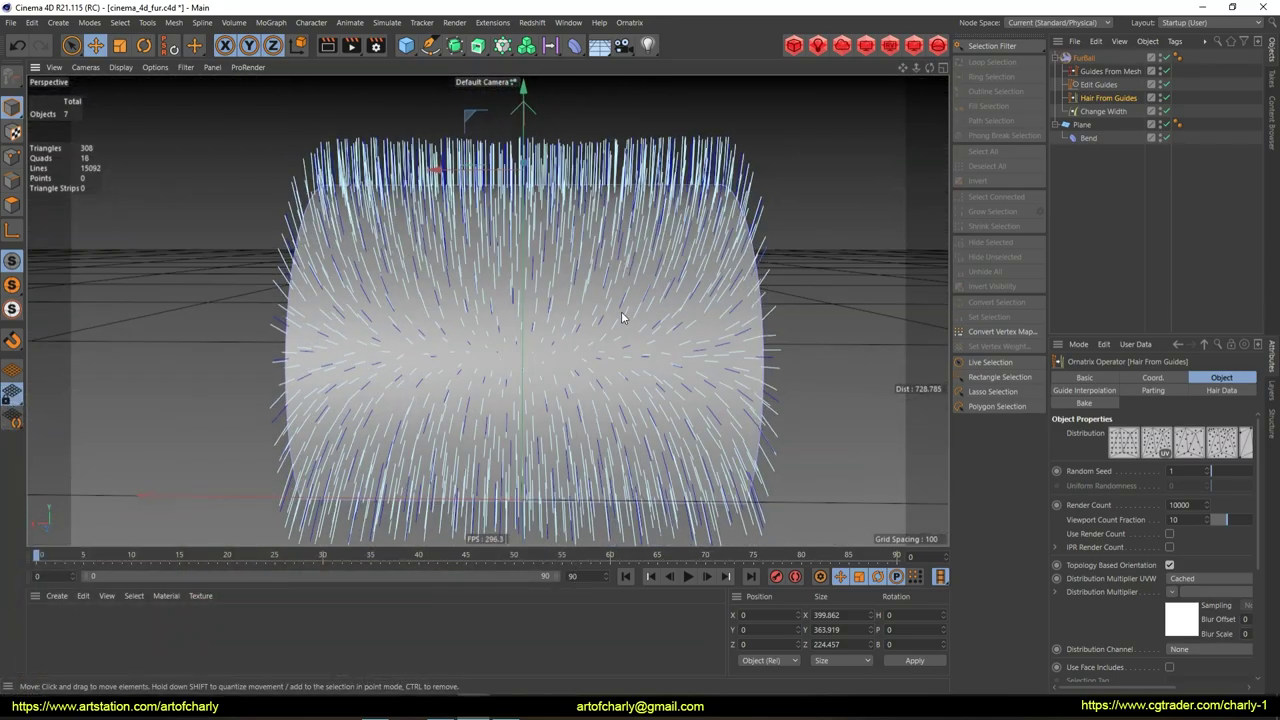
left_click(1103, 113)
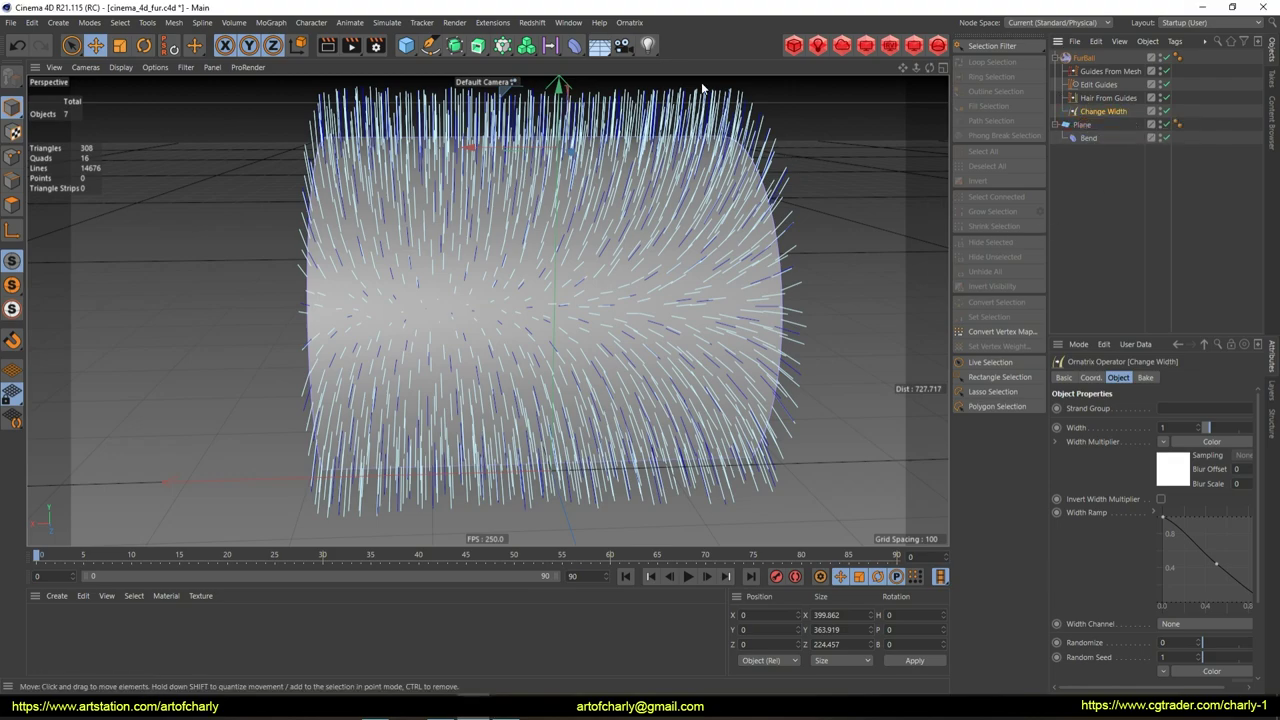
left_click(622, 22)
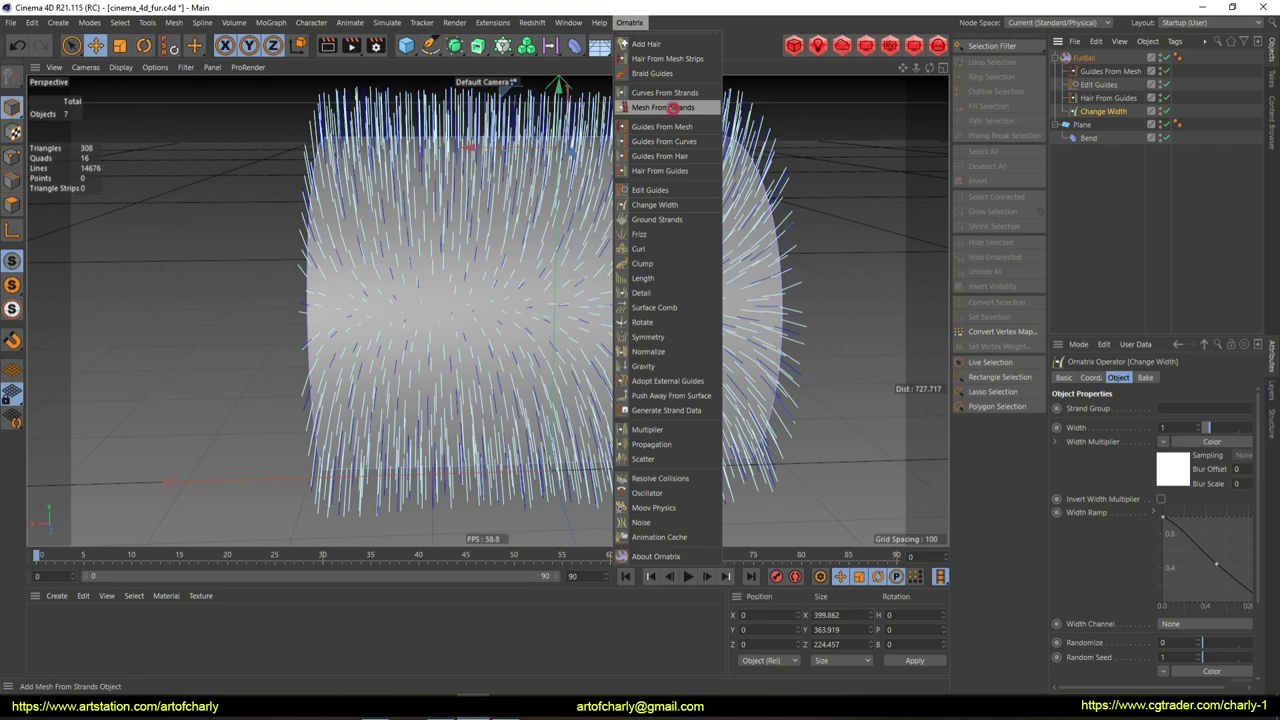
Add Mesh From Strands and review Hair From Guides' Render Count 10000 and Viewport Count Fraction 10
left_click(675, 107)
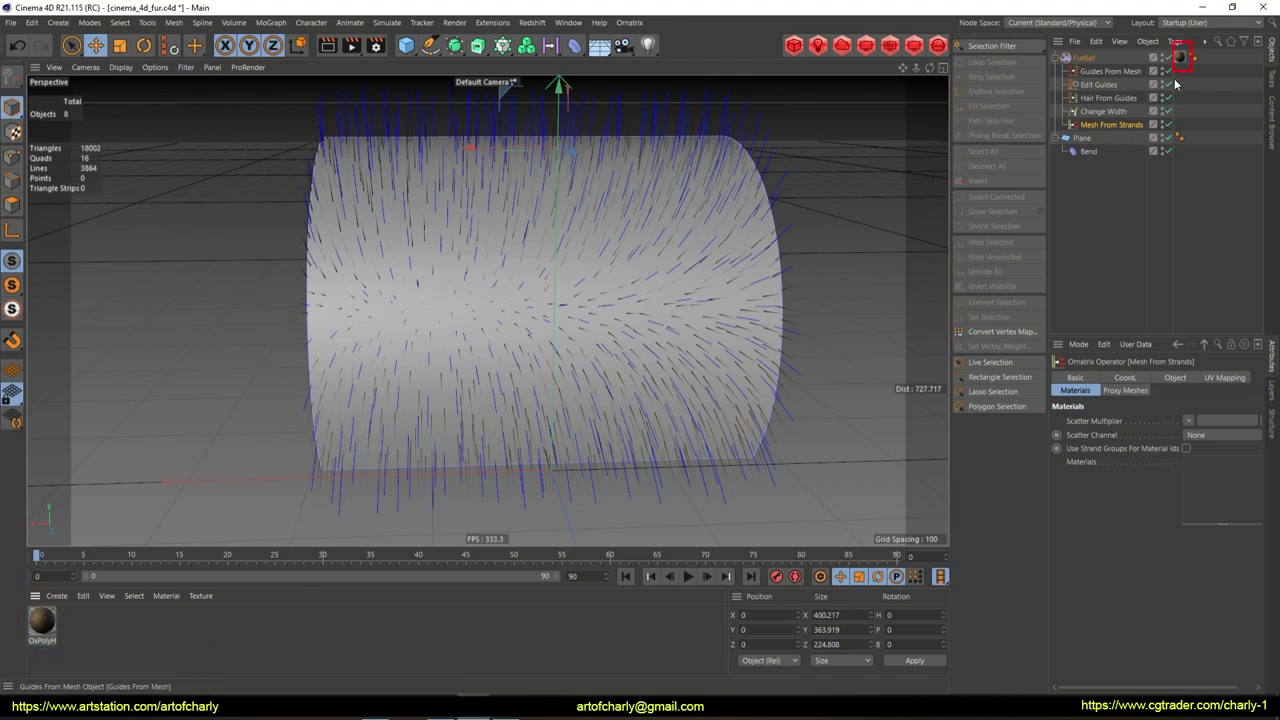
left_click(1112, 98)
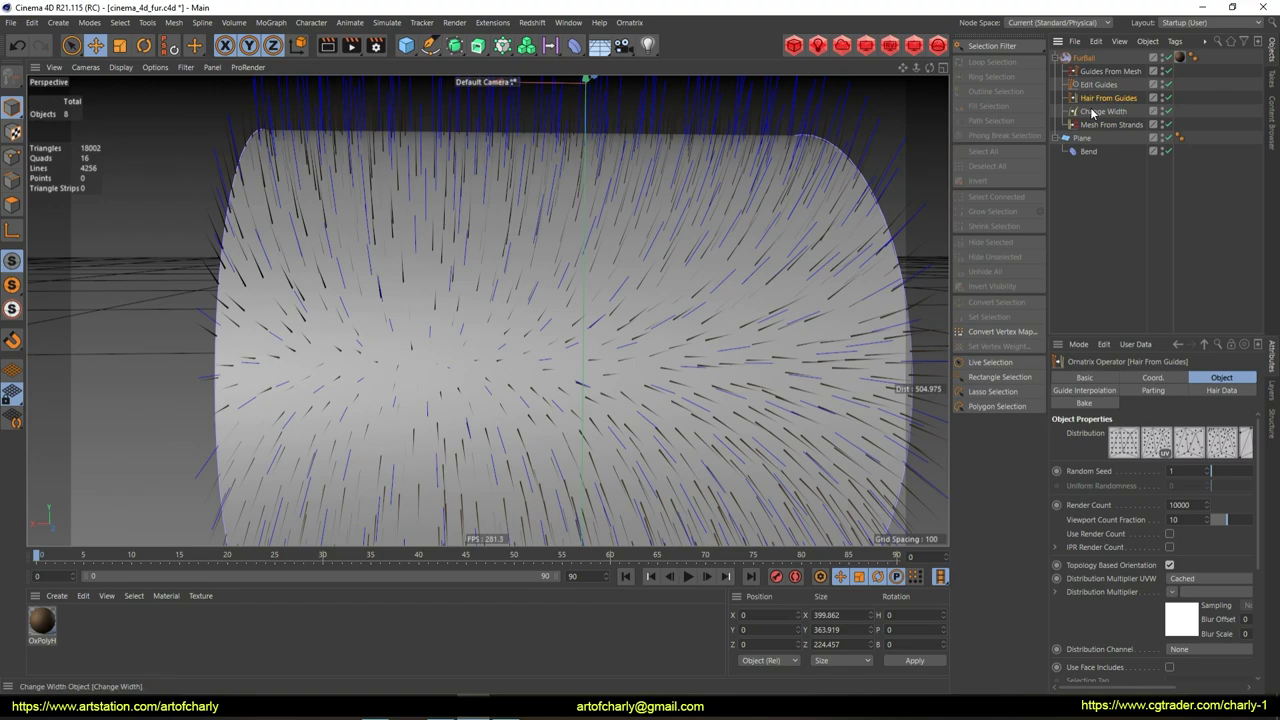
left_click_drag(1078, 102, 1138, 101)
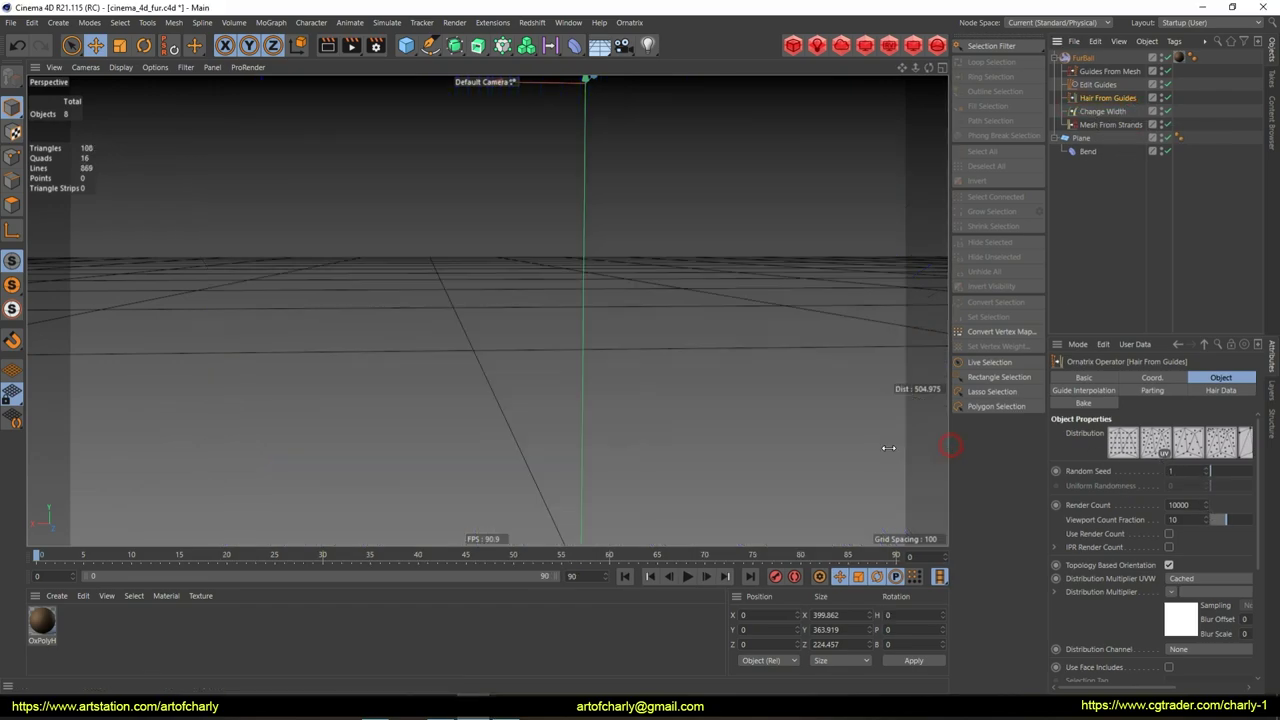
left_click_drag(946, 451, 873, 448)
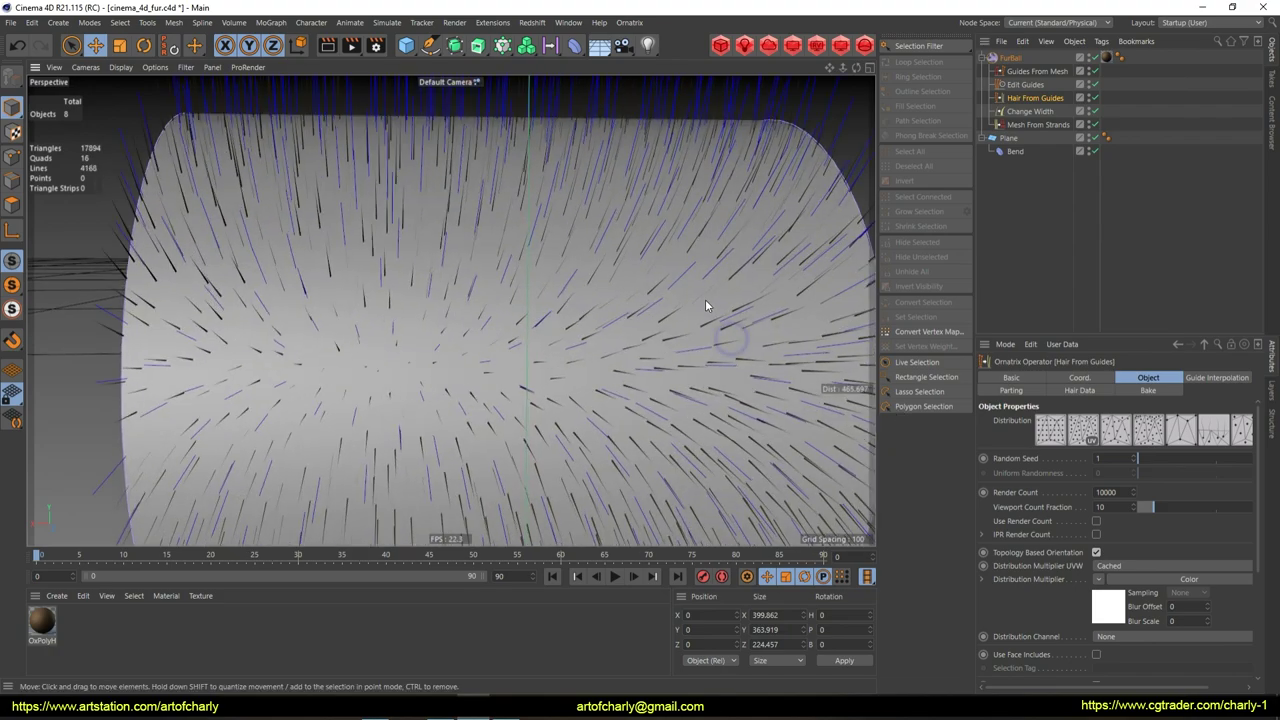
scroll(713, 320, "down", 3)
left_click_drag(989, 105, 1052, 106)
left_click_drag(1117, 382, 1177, 385)
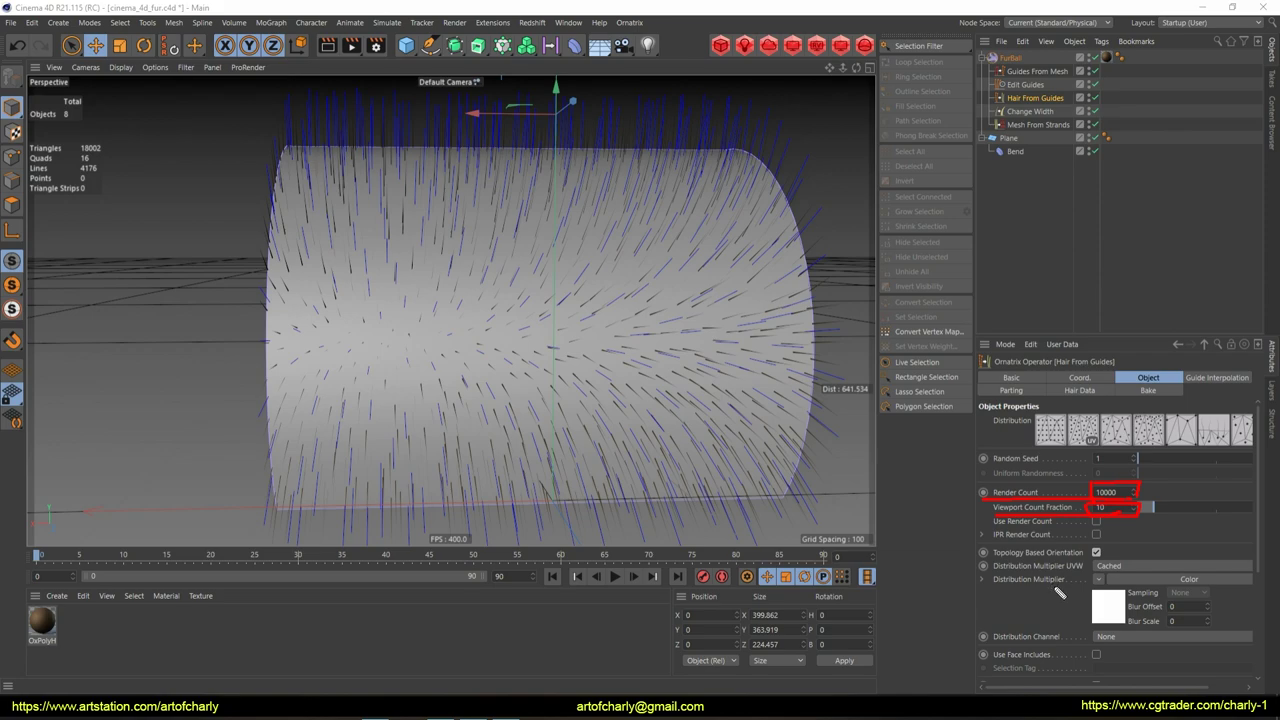
Raise Hair From Guides to Render Count 100000 with Viewport Count Fraction 100
left_click(981, 534)
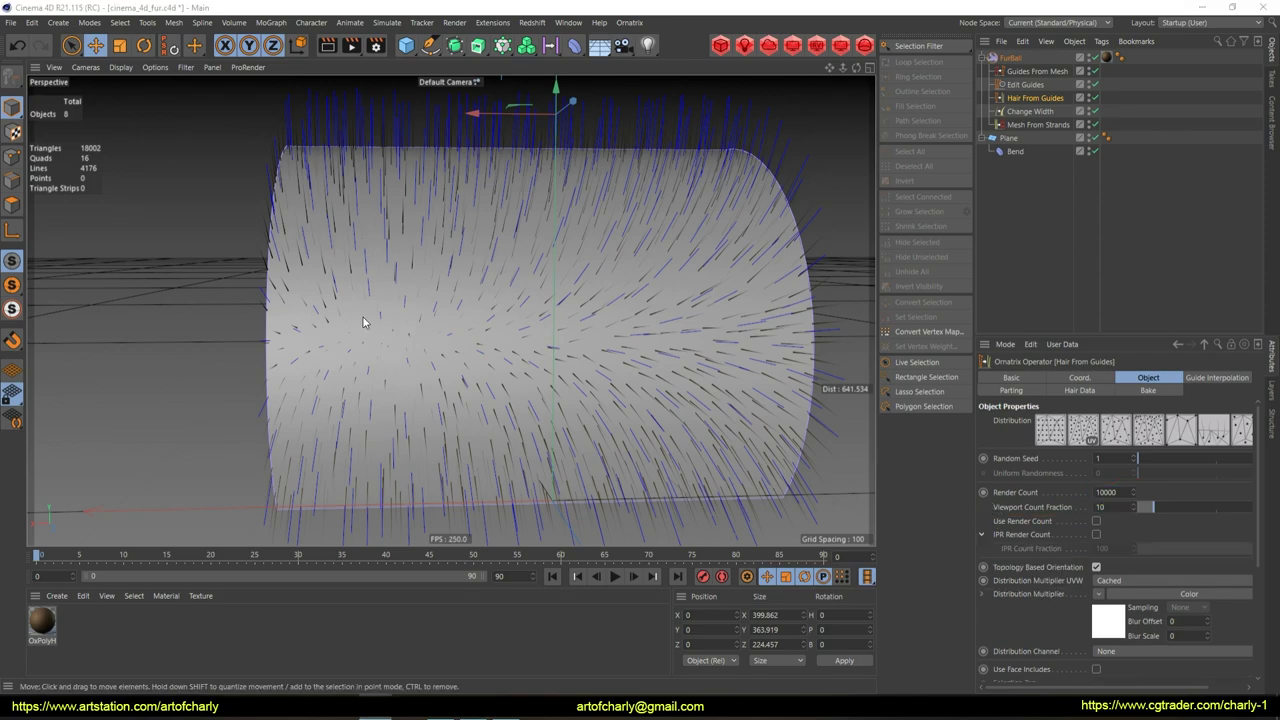
double_click(1111, 508)
type("100")
key("Return")
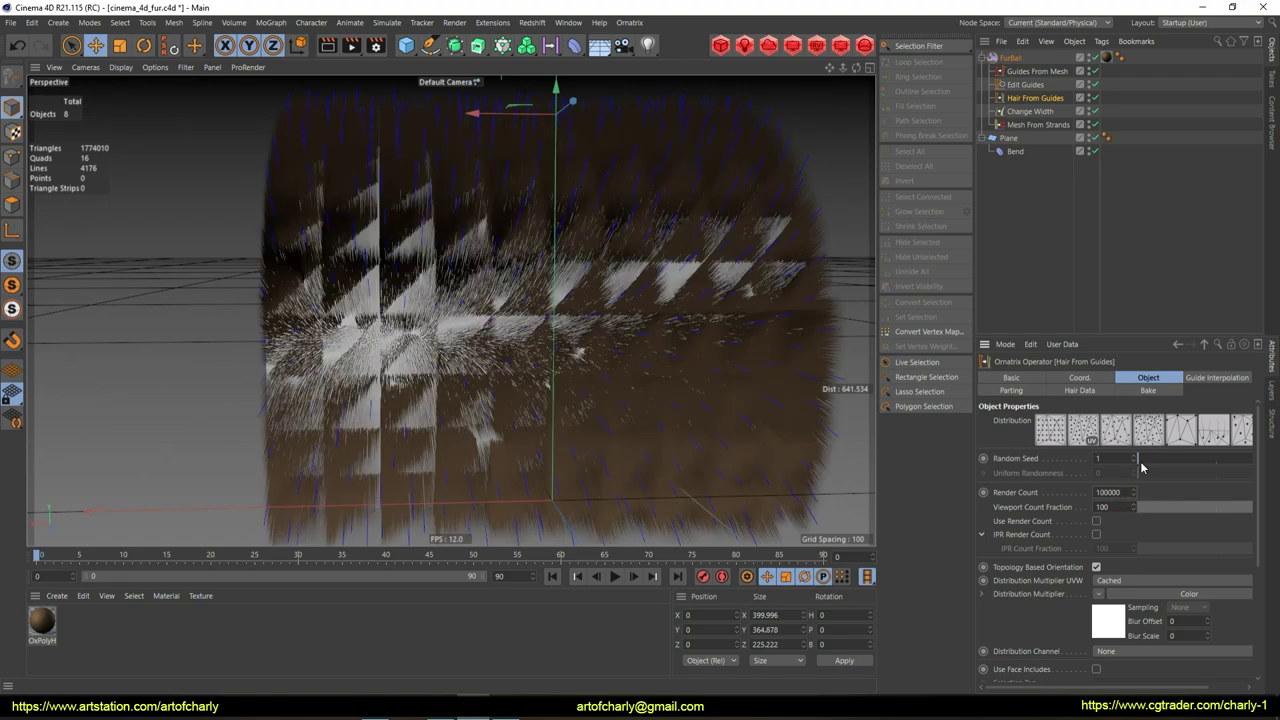
mouse_move(600, 330)
left_mouse_down("alt")
mouse_move(636, 341)
mouse_move(476, 541)
left_mouse_up("alt")
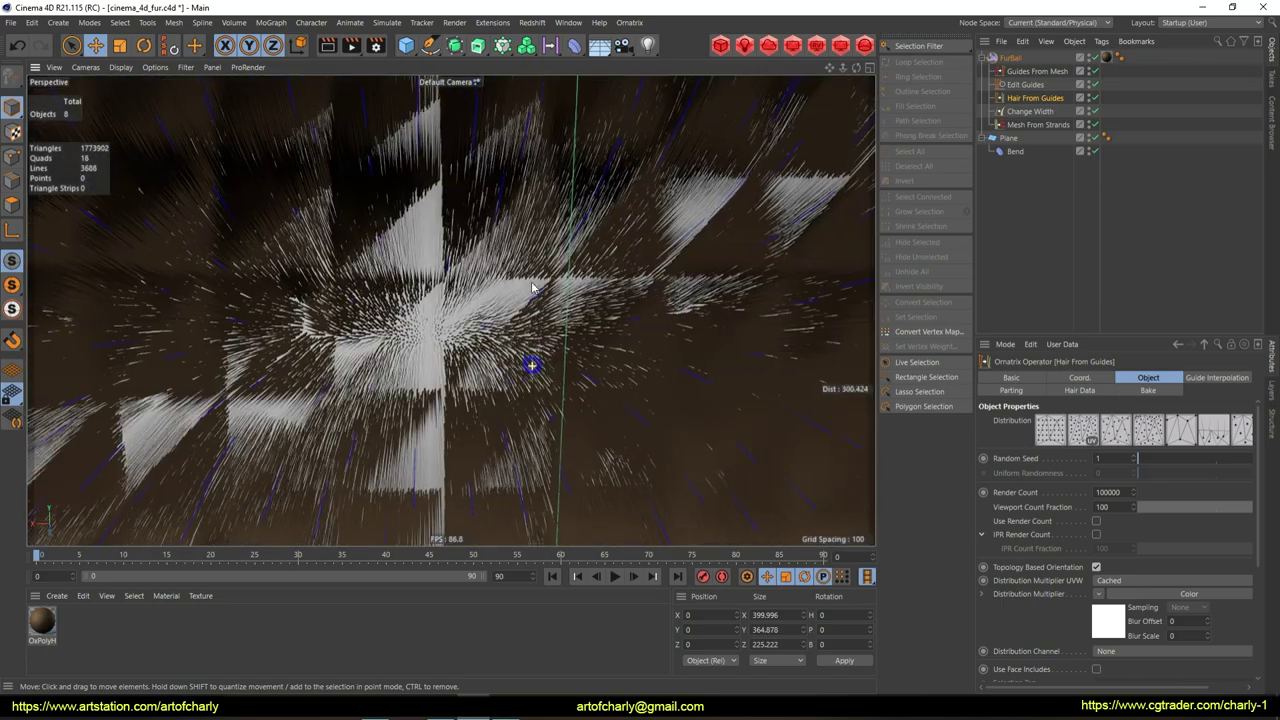
scroll(562, 438, "down", 5)
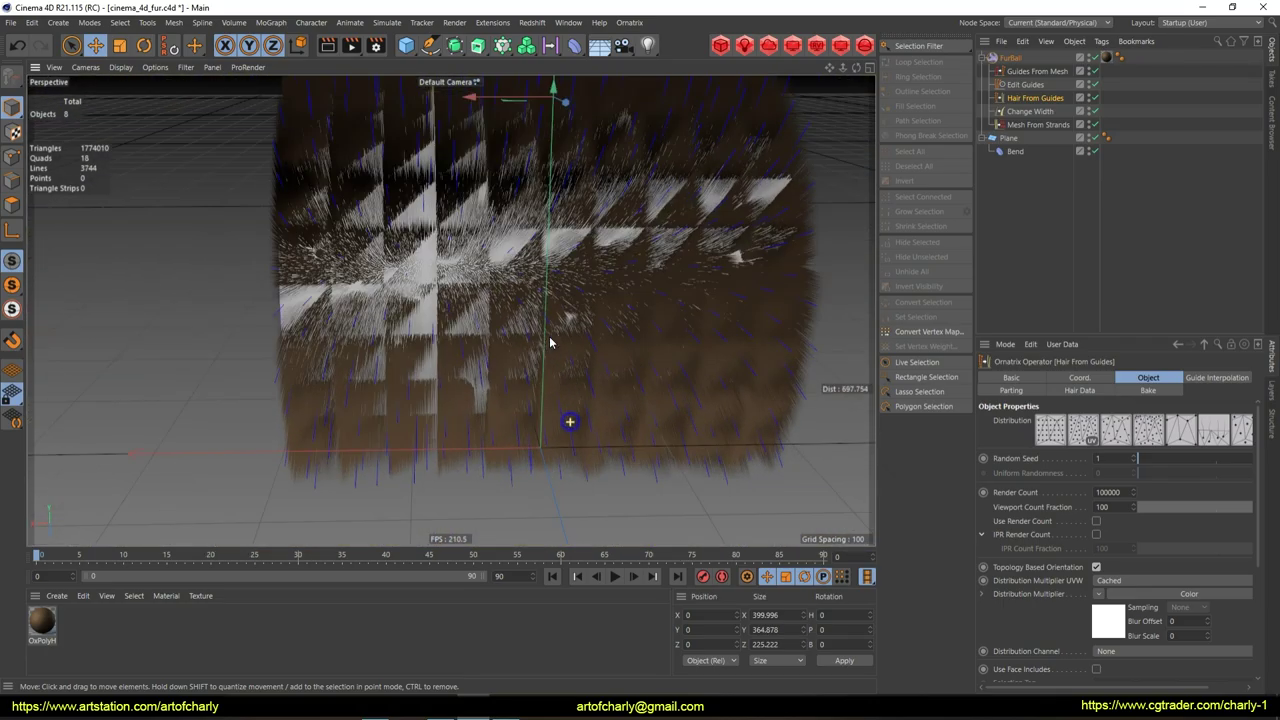
mouse_move(572, 432)
left_mouse_down("alt")
mouse_move(589, 388)
mouse_move(503, 440)
mouse_move(450, 380)
mouse_move(523, 343)
left_mouse_up("alt")
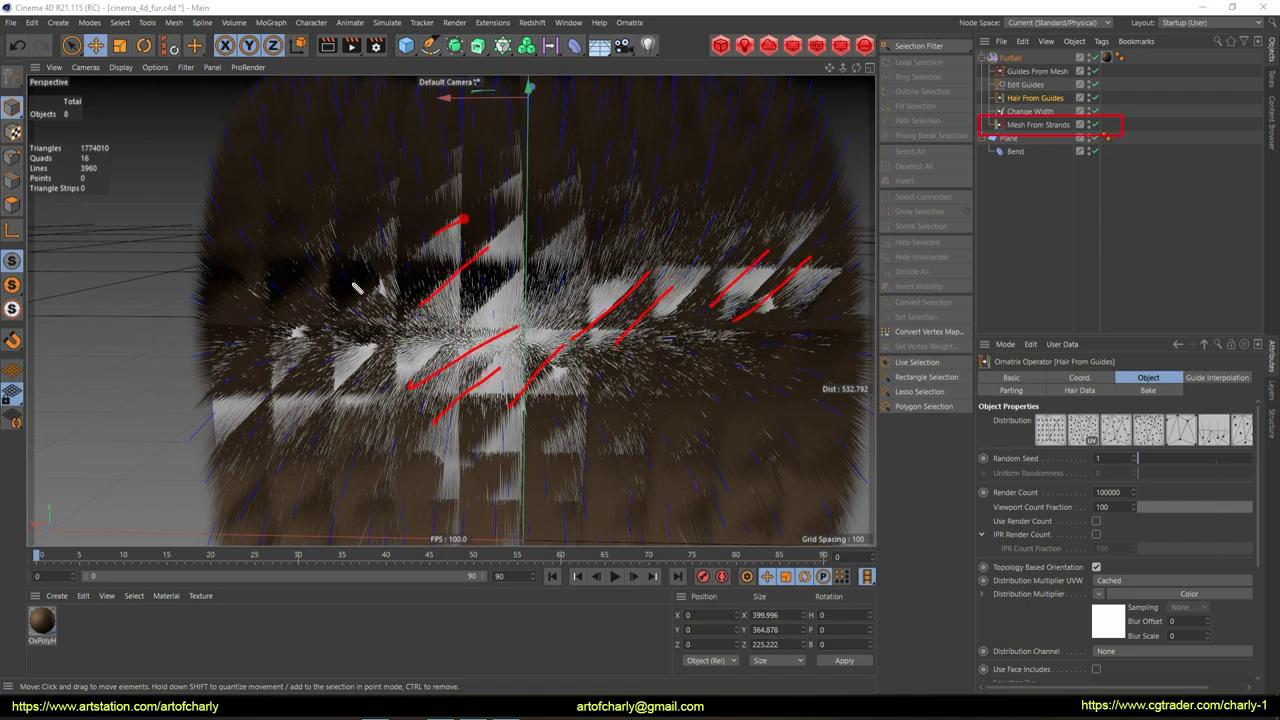
left_click_drag(440, 237, 428, 240, "alt")
Switch Mesh From Strands to the first Mesh Type icon
left_click(1038, 124)
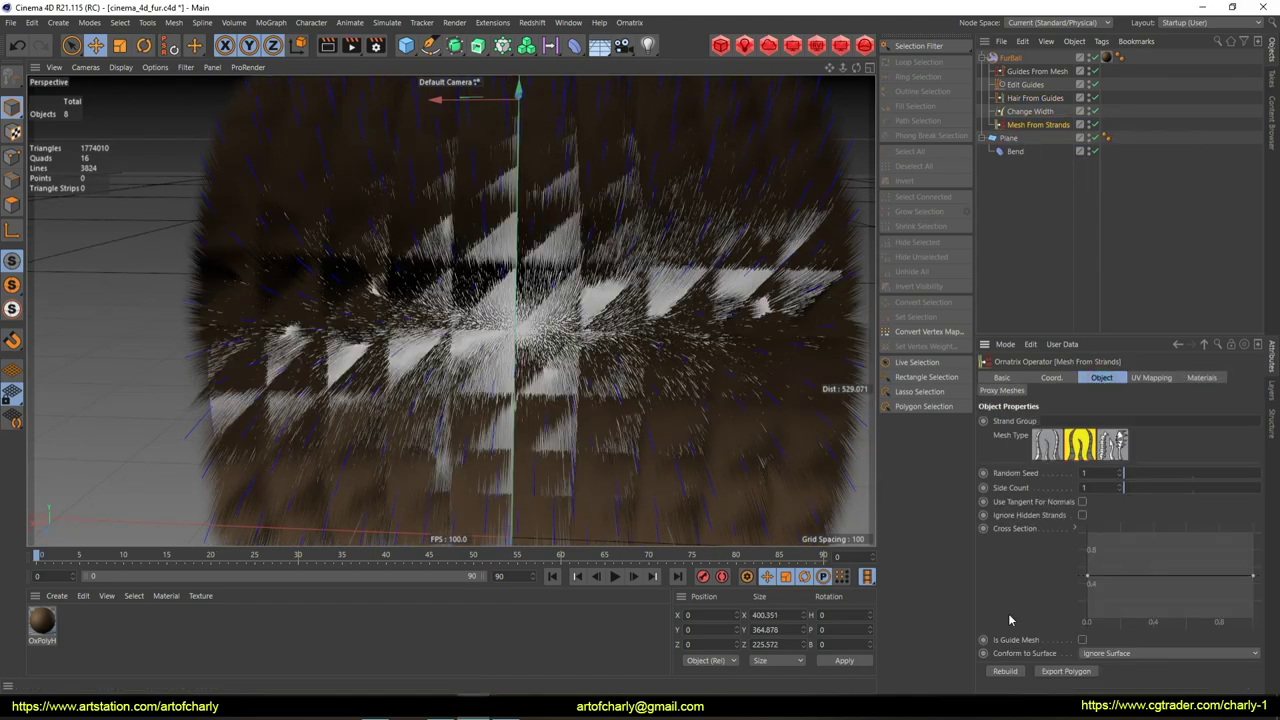
left_click_drag(1042, 440, 1036, 426)
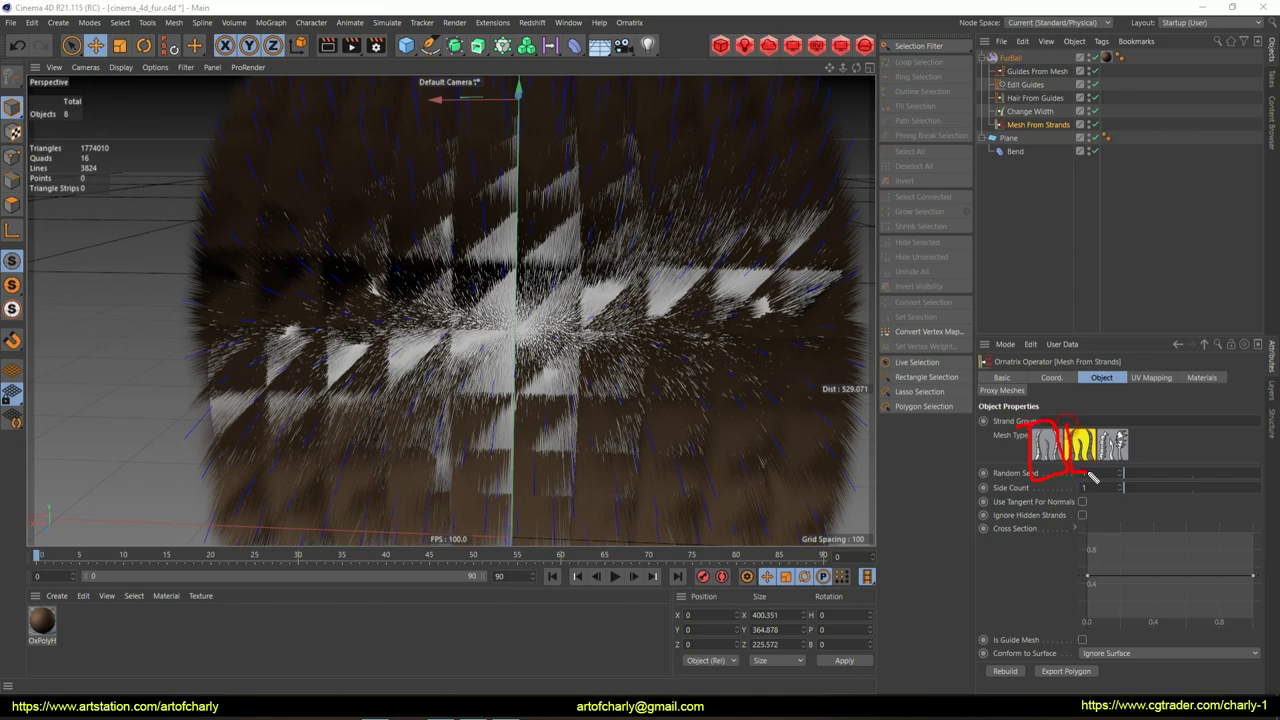
left_click(1047, 444)
mouse_move(592, 329)
left_mouse_down("alt")
mouse_move(566, 323)
mouse_move(612, 348)
mouse_move(100, 86)
left_mouse_up("alt")
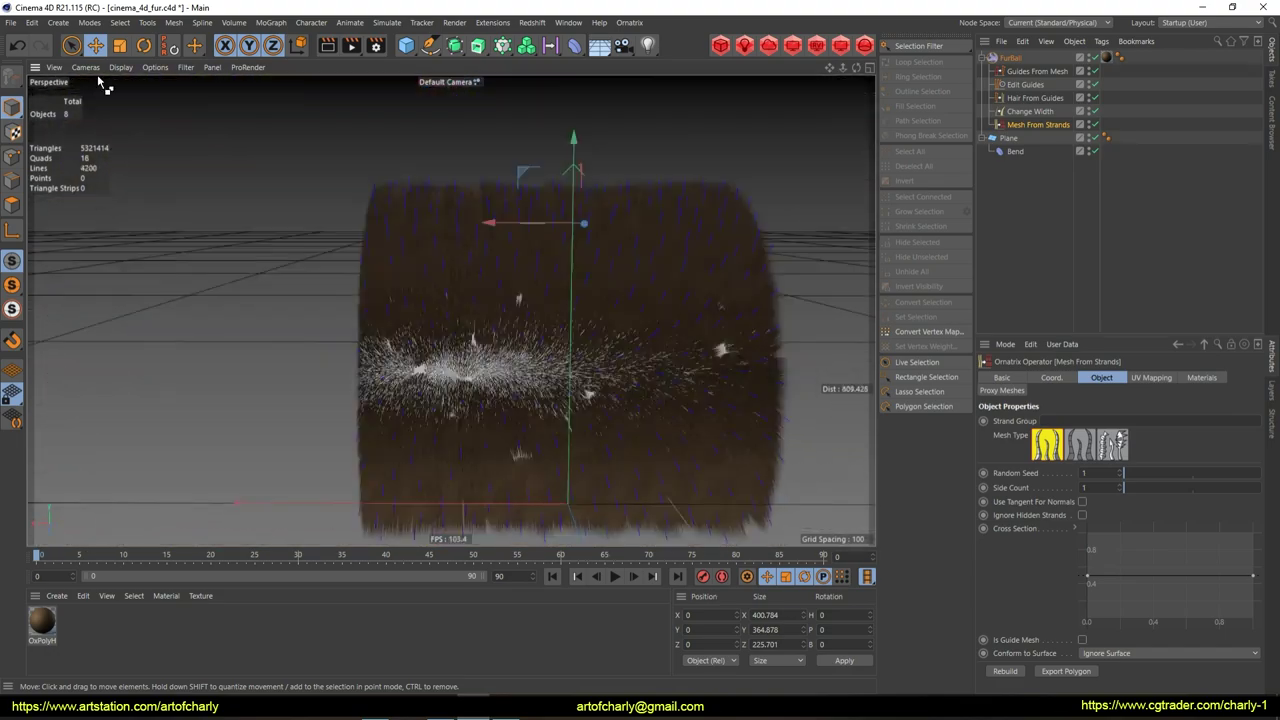
left_click(57, 22)
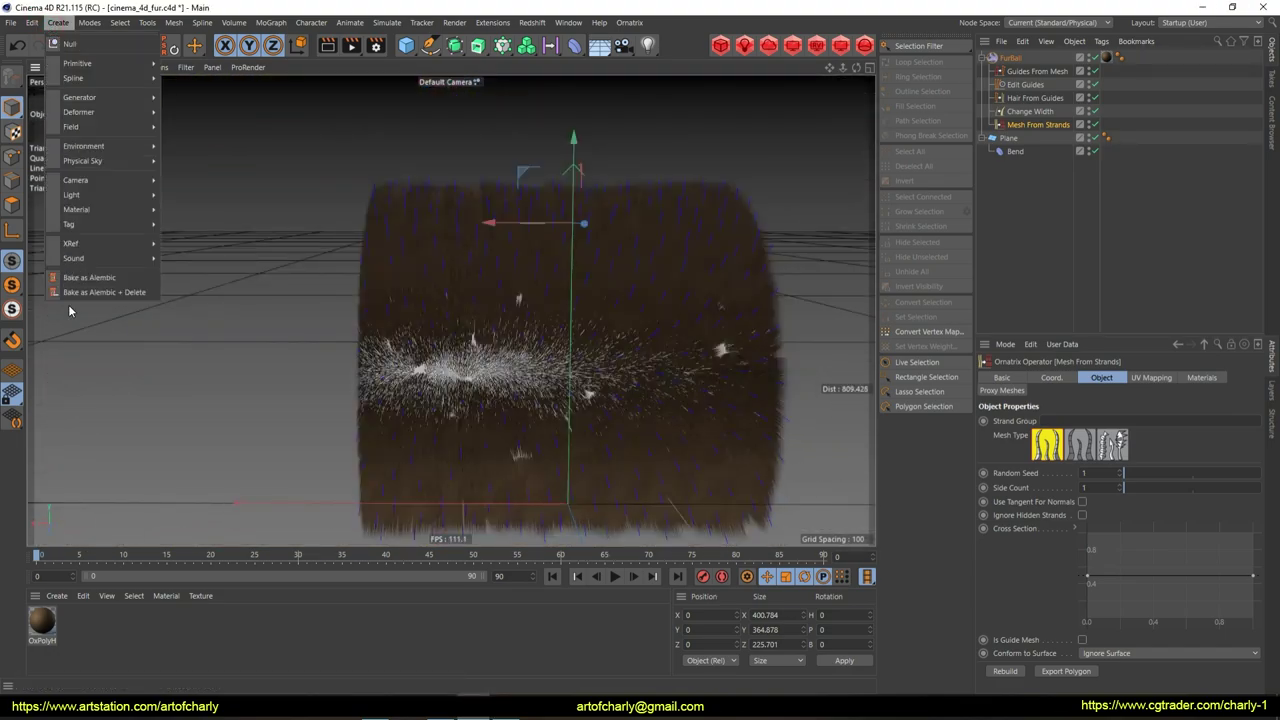
mouse_move(72, 195)
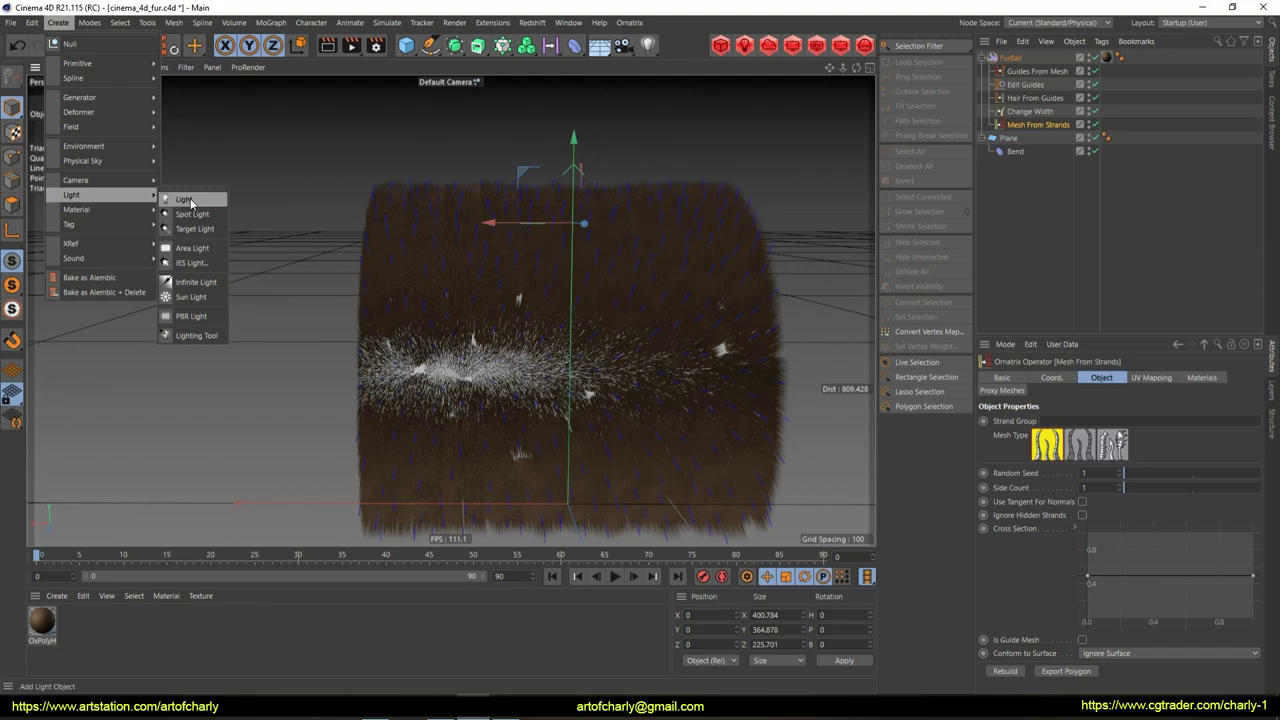
Add a light, make it an Area light, and move it beside the fur
left_click(193, 198)
left_click_drag(441, 335, 492, 418, "alt")
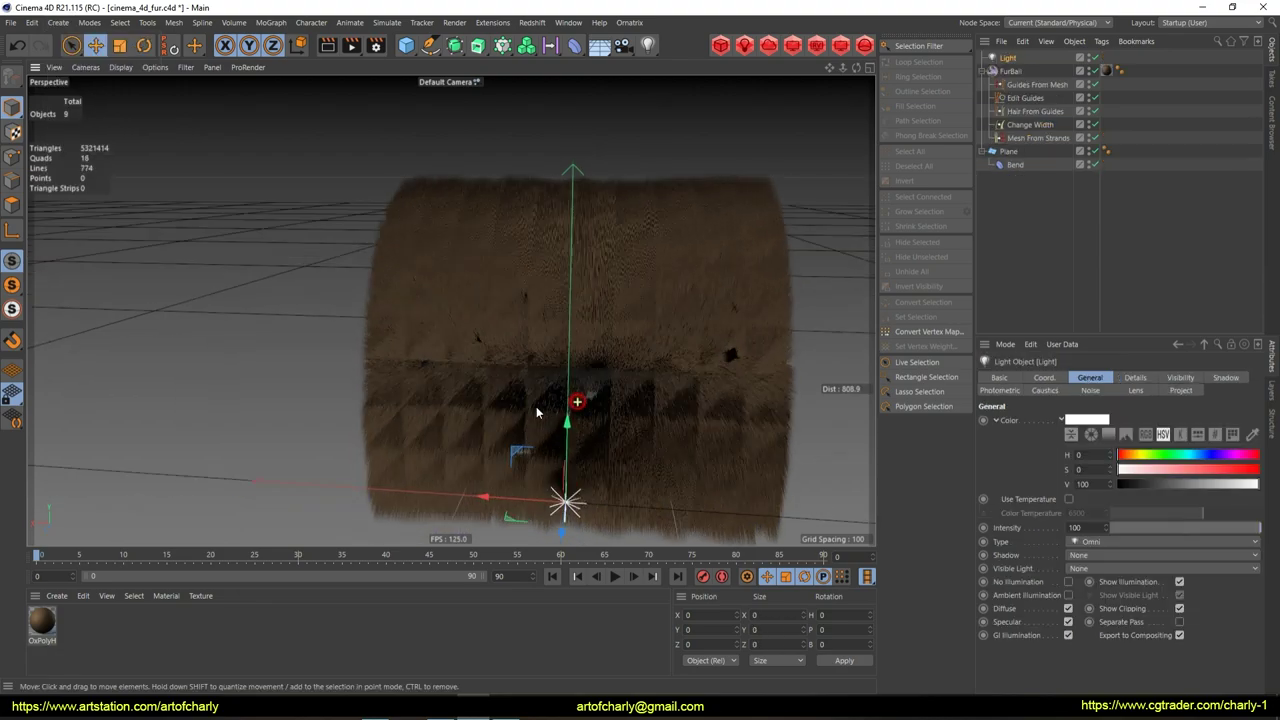
mouse_move(517, 527)
left_mouse_down()
mouse_move(588, 474)
mouse_move(695, 324)
left_mouse_up()
mouse_move(476, 459)
left_mouse_down()
mouse_move(215, 452)
mouse_move(345, 373)
left_mouse_up()
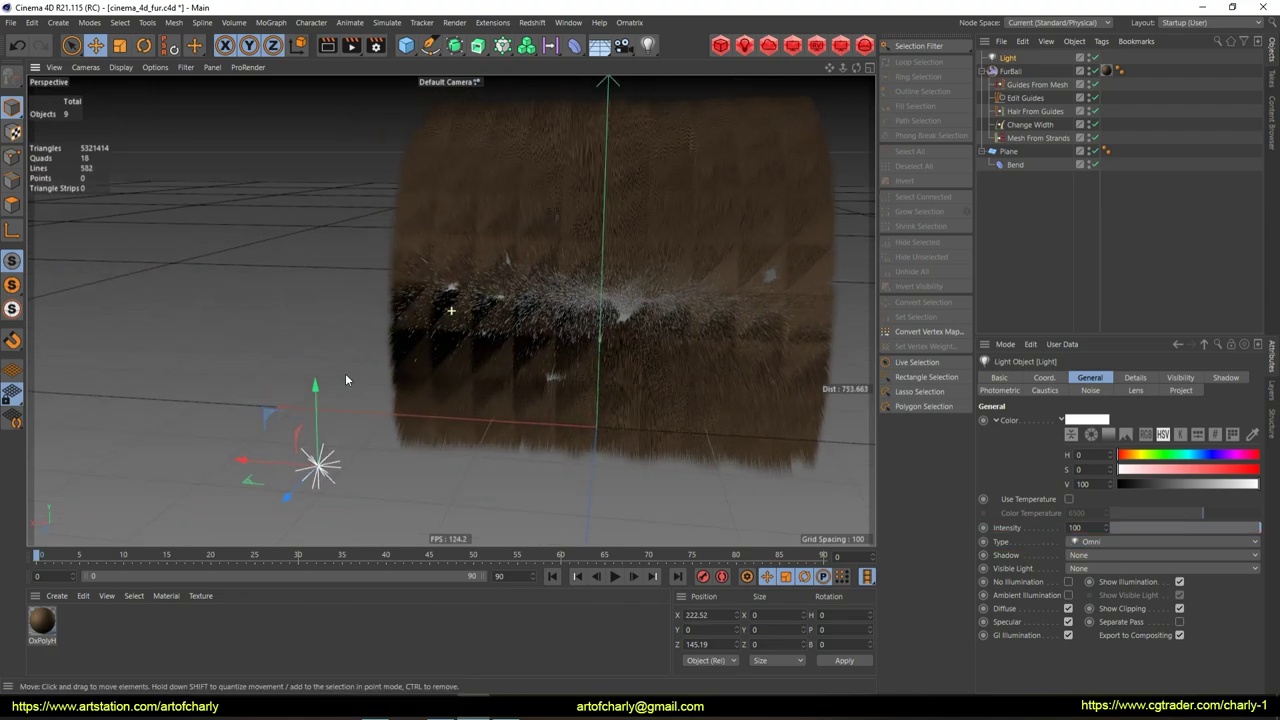
left_click(1094, 546)
left_click(1112, 595)
mouse_move(474, 427)
left_mouse_down("alt")
mouse_move(416, 393)
mouse_move(419, 217)
mouse_move(312, 292)
left_mouse_up("alt")
Turn on Shadows and an extra shading effect in the viewport display options
left_click(155, 67)
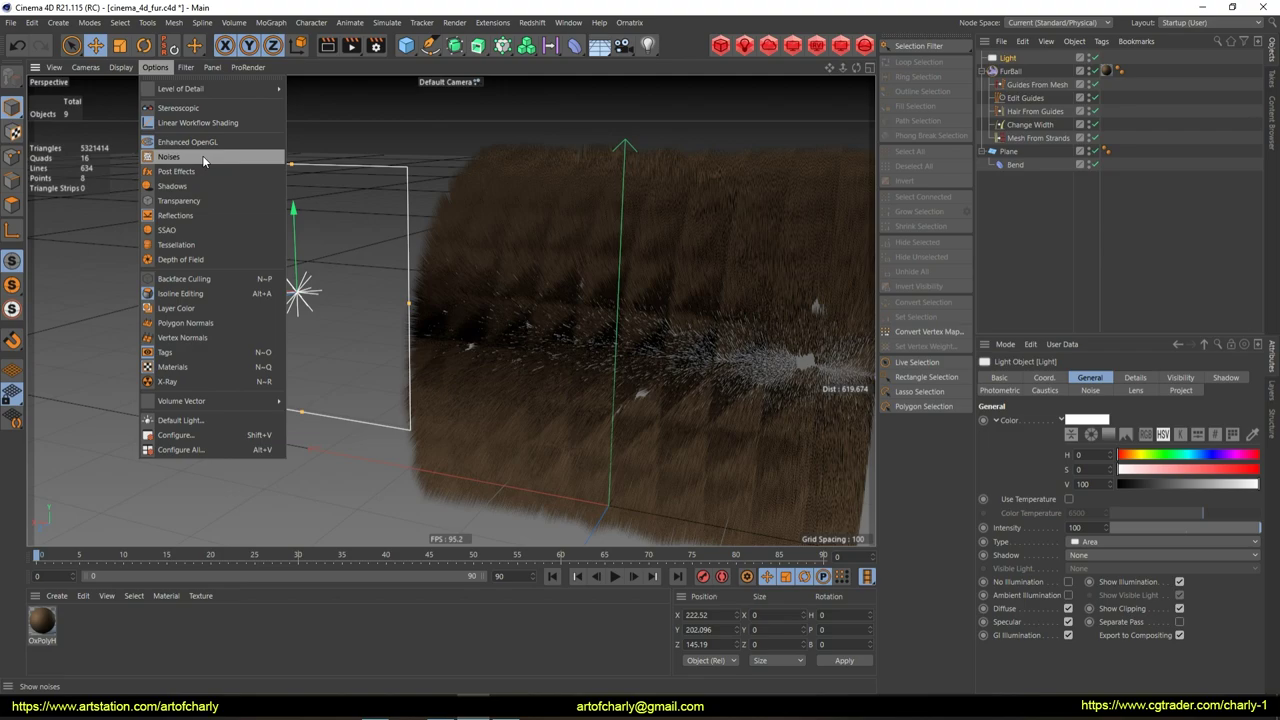
left_click(200, 186)
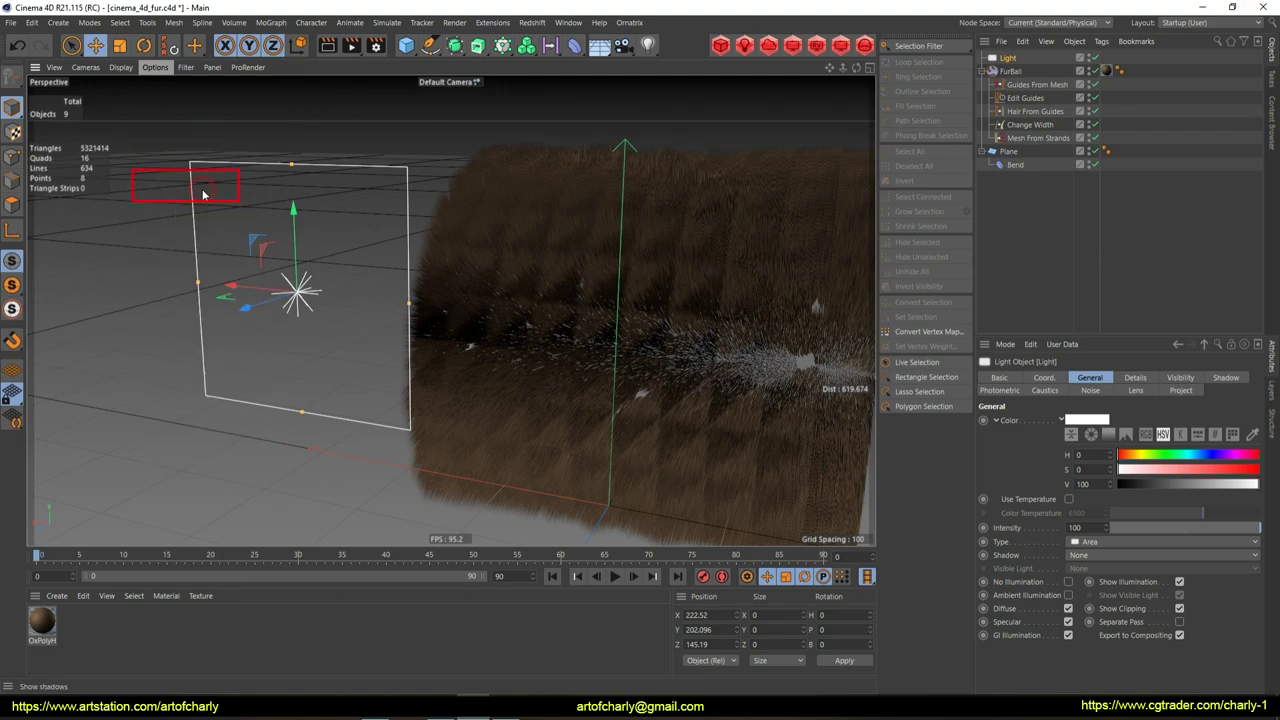
left_click(155, 67)
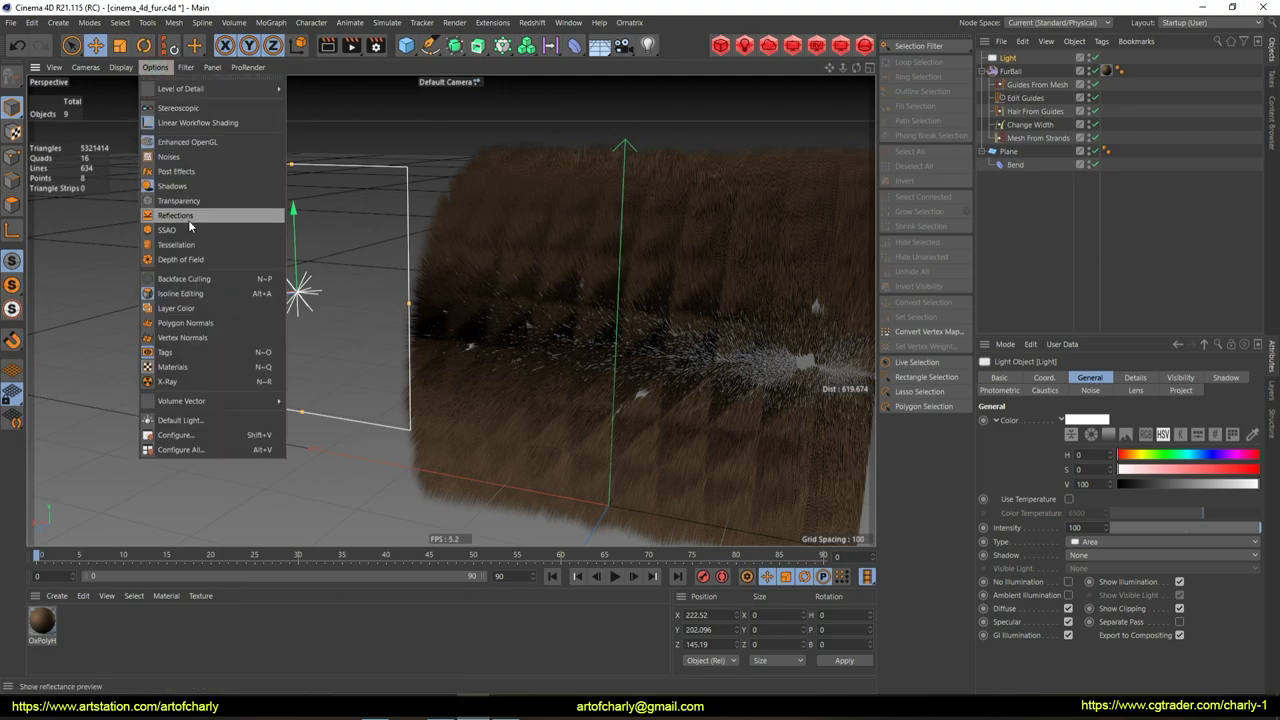
left_click(190, 230)
mouse_move(576, 273)
left_mouse_down("alt")
mouse_move(626, 317)
mouse_move(562, 272)
left_mouse_up("alt")
Set the area light's shadow type to Raytraced (Hard)
left_click(1096, 555)
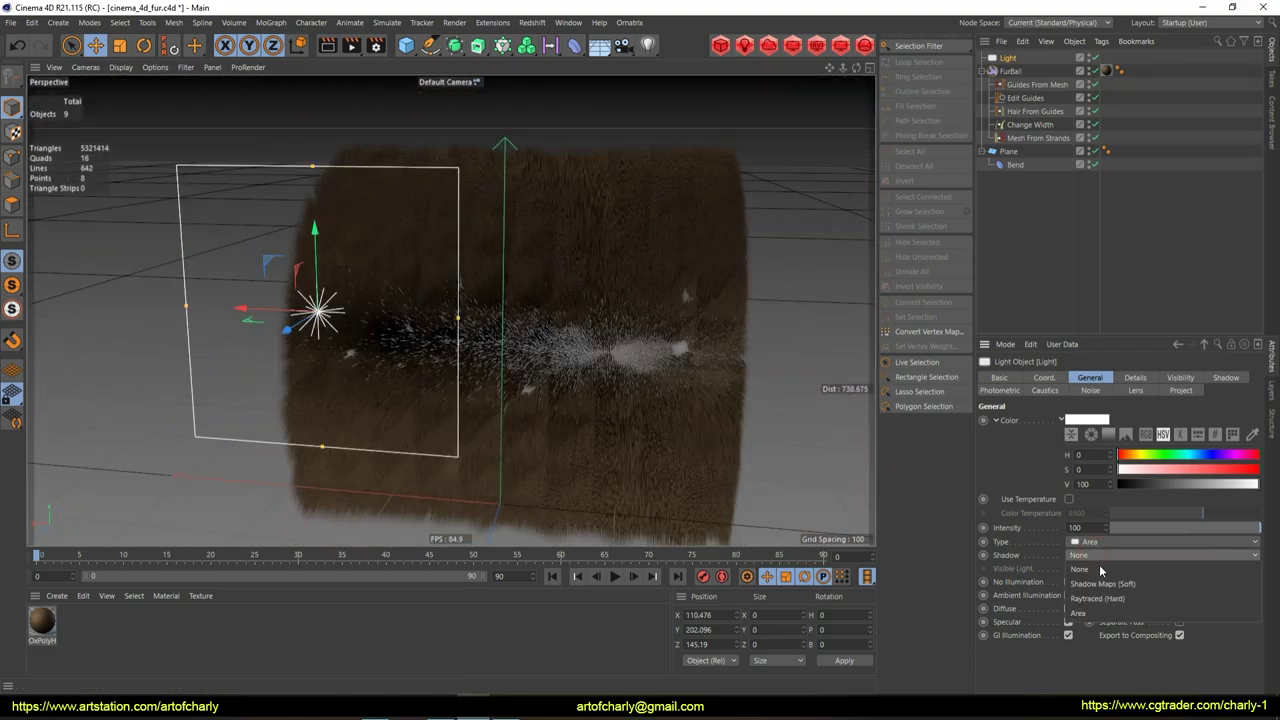
left_click(1102, 583)
mouse_move(486, 320)
left_mouse_down("alt")
mouse_move(662, 339)
mouse_move(567, 353)
mouse_move(517, 393)
mouse_move(689, 406)
left_mouse_up("alt")
left_click(1127, 554)
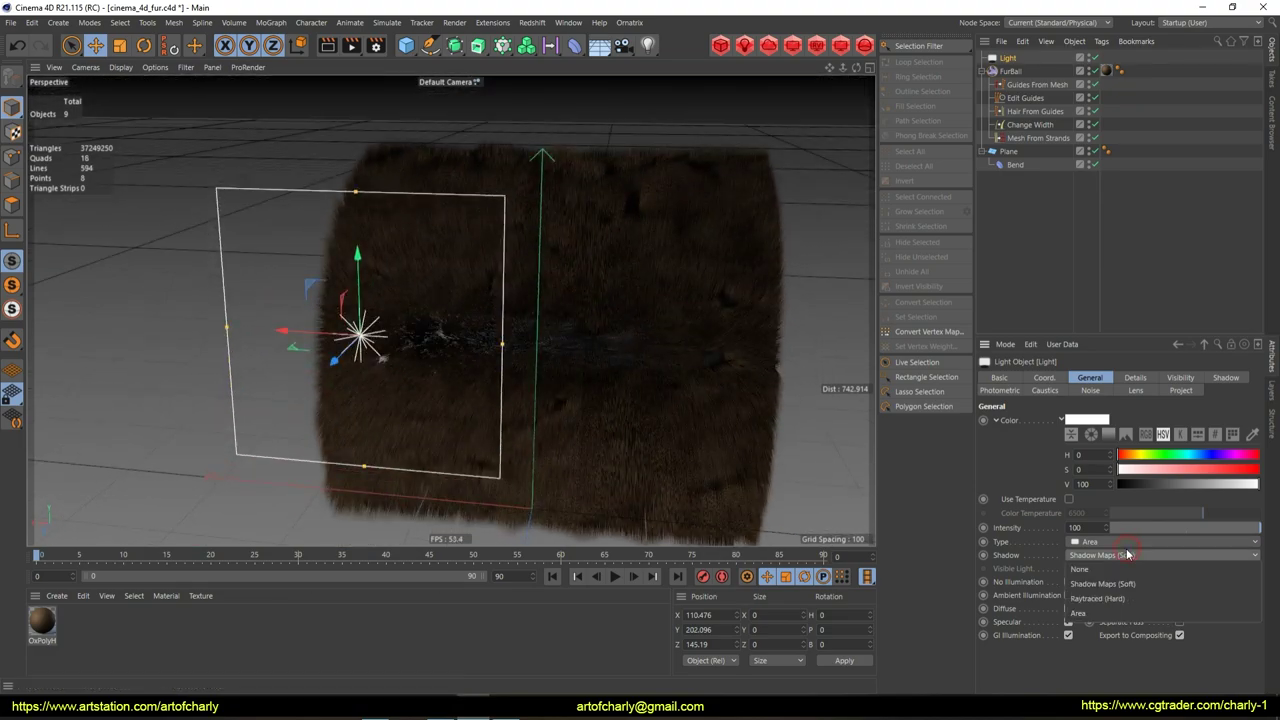
left_click(1097, 598)
mouse_move(486, 357)
left_mouse_down("alt")
mouse_move(625, 324)
mouse_move(604, 336)
left_mouse_up("alt")
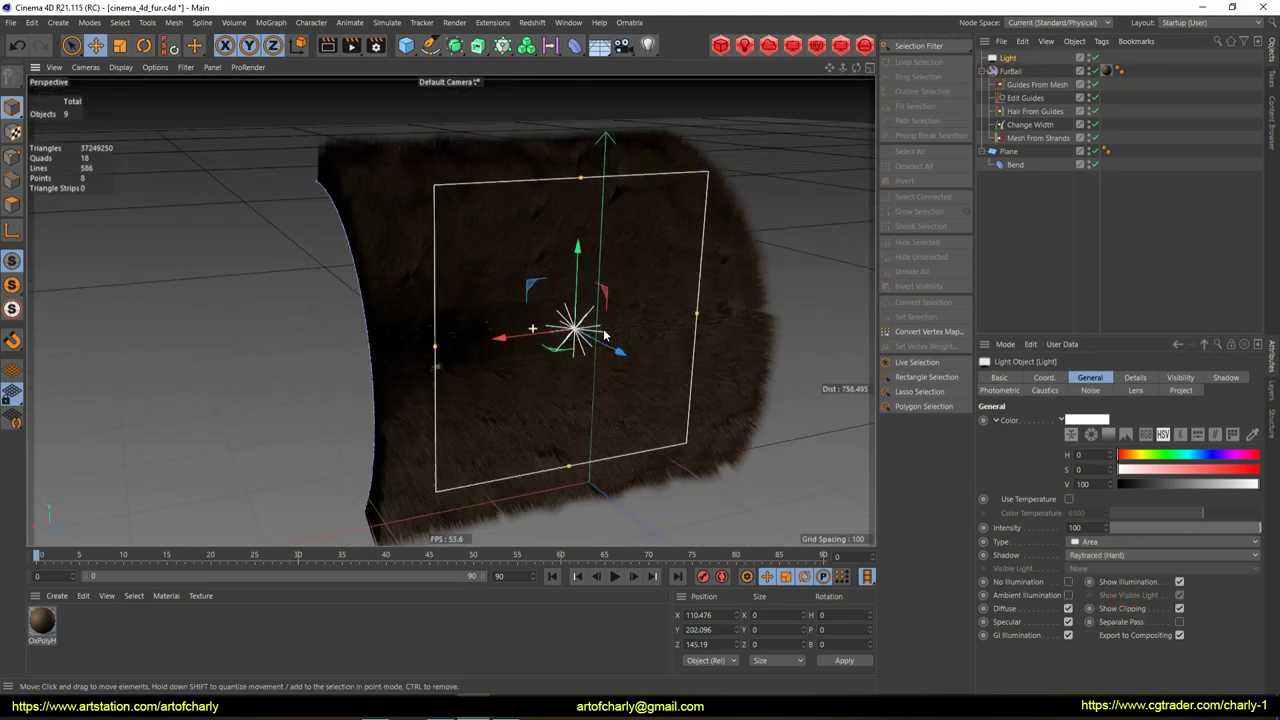
Move the light along X and reposition it higher and nearer the fur
mouse_move(505, 337)
left_mouse_down()
mouse_move(318, 284)
mouse_move(370, 290)
left_mouse_up()
mouse_move(546, 320)
left_mouse_down("alt")
mouse_move(534, 428)
mouse_move(537, 406)
left_mouse_up("alt")
mouse_move(537, 406)
right_mouse_down("alt")
mouse_move(537, 277)
mouse_move(532, 393)
right_mouse_up("alt")
mouse_move(533, 393)
left_mouse_down("alt")
mouse_move(338, 403)
mouse_move(808, 150)
mouse_move(580, 224)
left_mouse_up("alt")
left_click(580, 224)
Zoom and orbit back to a near-frontal view of the lit fur plane
right_click_drag(580, 224, 571, 291, "alt")
mouse_move(571, 291)
left_mouse_down("alt")
mouse_move(565, 327)
mouse_move(580, 323)
left_mouse_up("alt")
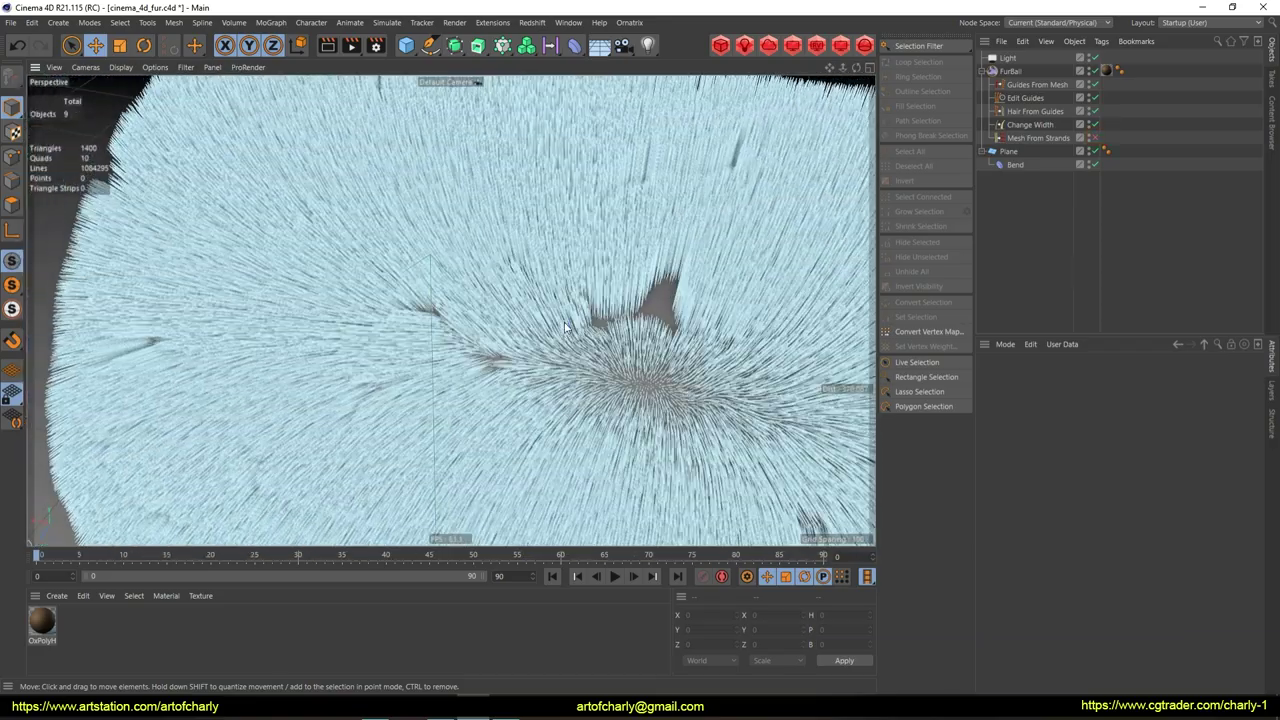
right_click_drag(580, 323, 593, 320, "alt")
left_click_drag(587, 358, 571, 386, "alt")
right_click_drag(571, 386, 585, 362, "alt")
mouse_move(585, 362)
left_mouse_down("alt")
mouse_move(548, 299)
mouse_move(508, 403)
mouse_move(560, 279)
mouse_move(517, 410)
left_mouse_up("alt")
left_click_drag(548, 362, 530, 380, "alt")
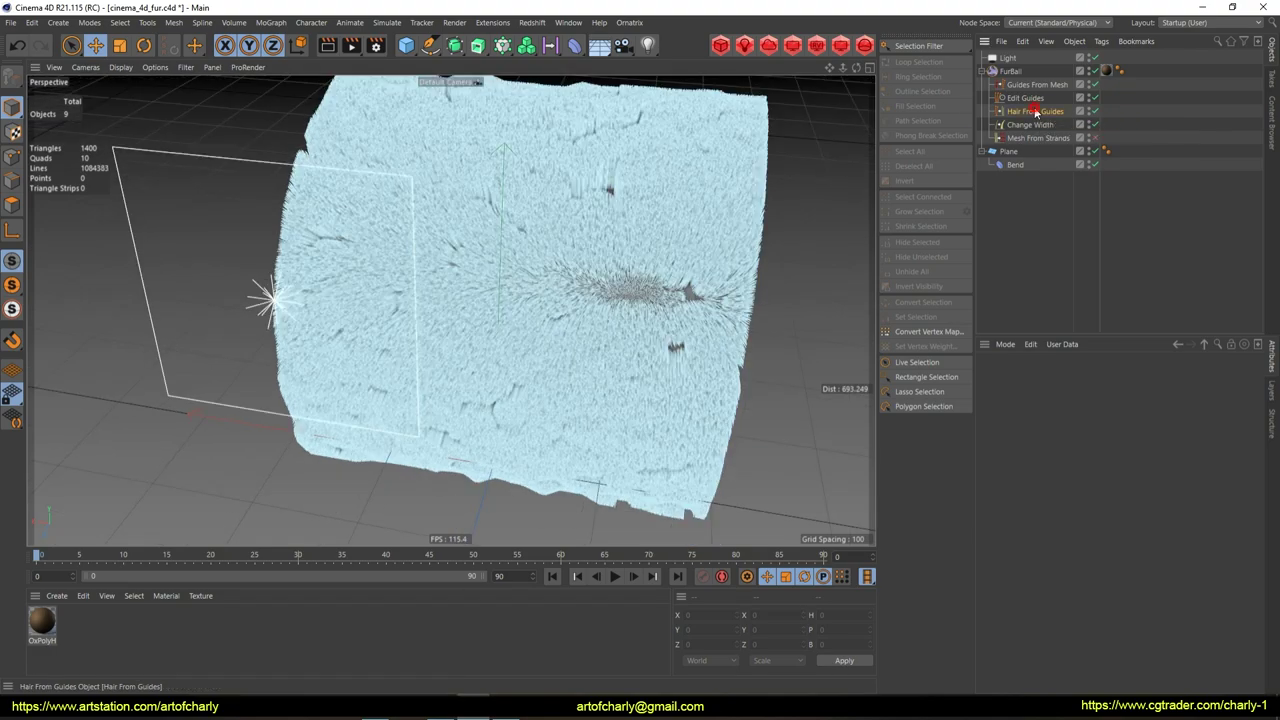
left_click(1036, 111)
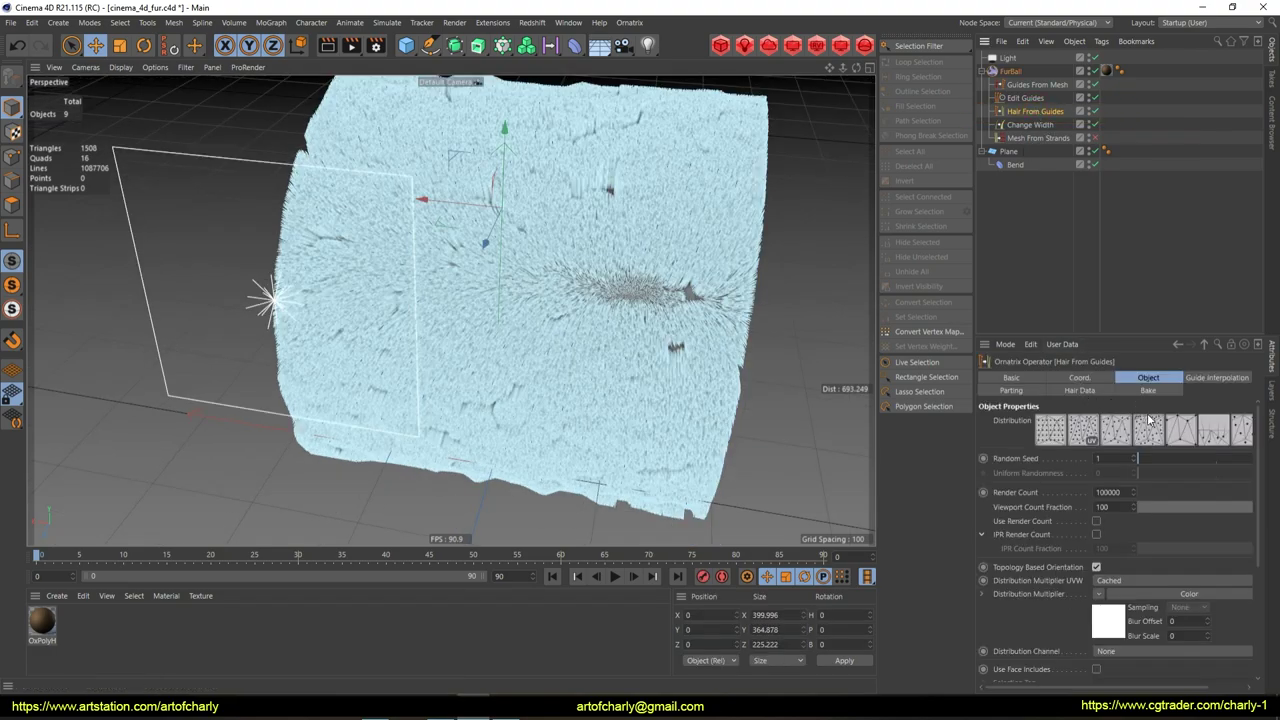
Set Hair From Guides guide interpolation to barycentric with Manual Triangulation
left_click(1222, 379)
left_click_drag(1077, 403, 1094, 445)
left_click(1094, 425)
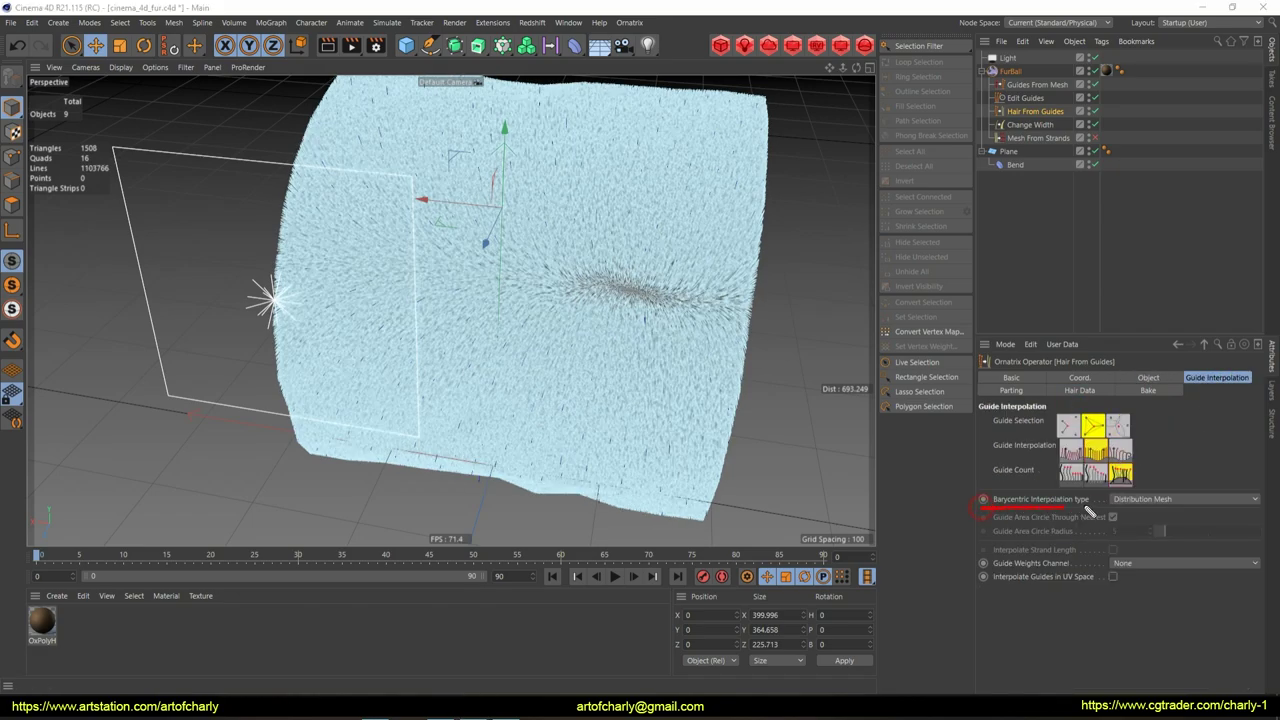
left_click(1140, 499)
left_click(1158, 536)
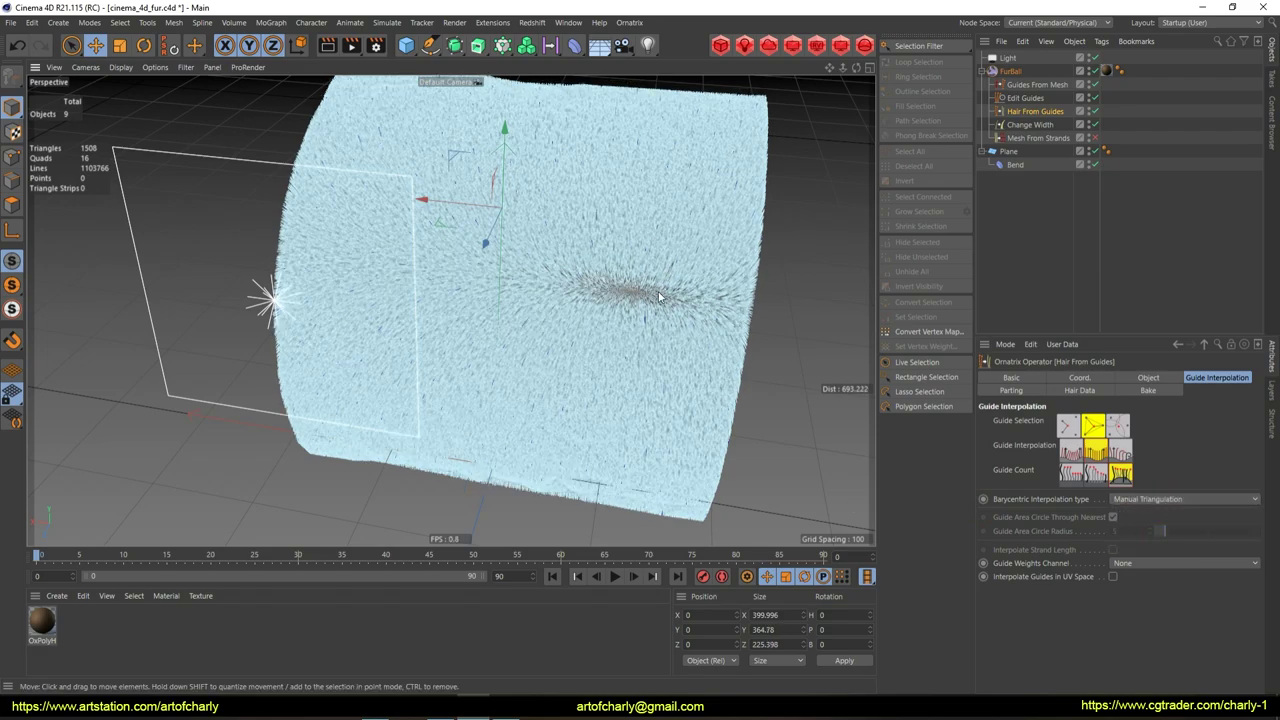
Orbit around the furred sheet from several angles and open the Ornatrix menu
mouse_move(731, 304)
left_mouse_down("alt")
mouse_move(775, 290)
mouse_move(732, 324)
mouse_move(754, 208)
mouse_move(739, 272)
mouse_move(779, 316)
mouse_move(723, 245)
mouse_move(782, 251)
mouse_move(737, 223)
mouse_move(703, 290)
mouse_move(720, 320)
mouse_move(694, 394)
mouse_move(666, 309)
mouse_move(750, 253)
mouse_move(679, 327)
mouse_move(786, 321)
left_mouse_up("alt")
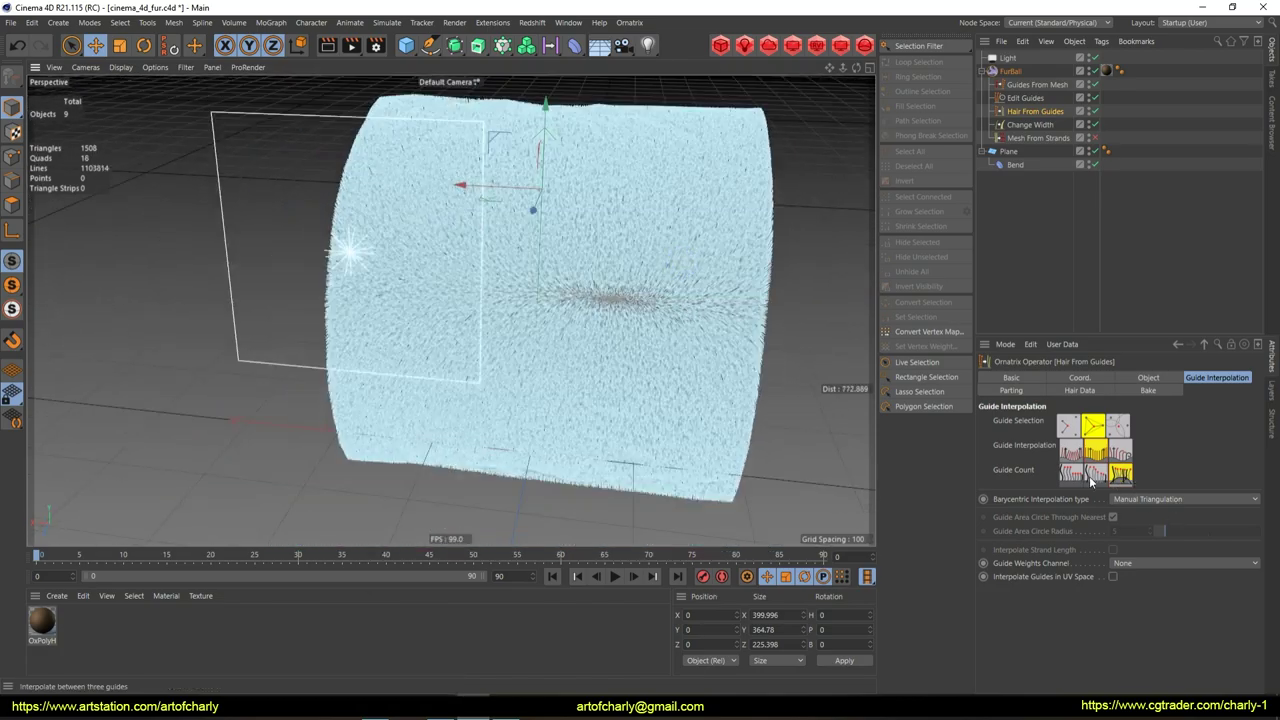
mouse_move(393, 438)
left_mouse_down("alt")
mouse_move(536, 305)
mouse_move(563, 309)
mouse_move(452, 340)
mouse_move(457, 403)
mouse_move(440, 330)
mouse_move(586, 329)
mouse_move(506, 334)
mouse_move(402, 424)
mouse_move(472, 440)
mouse_move(438, 345)
mouse_move(423, 360)
mouse_move(434, 406)
mouse_move(426, 354)
mouse_move(428, 374)
left_mouse_up("alt")
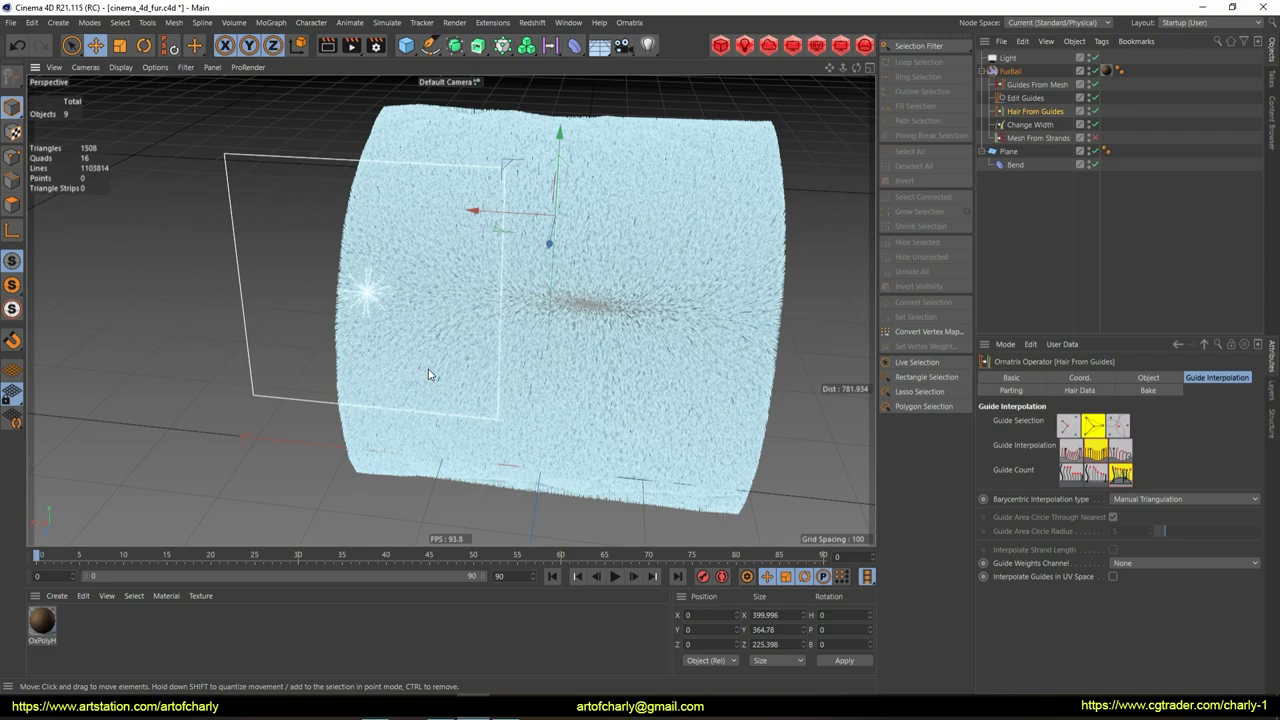
mouse_move(428, 374)
left_mouse_down("alt")
mouse_move(445, 218)
mouse_move(571, 218)
mouse_move(551, 144)
mouse_move(578, 248)
mouse_move(637, 251)
left_mouse_up("alt")
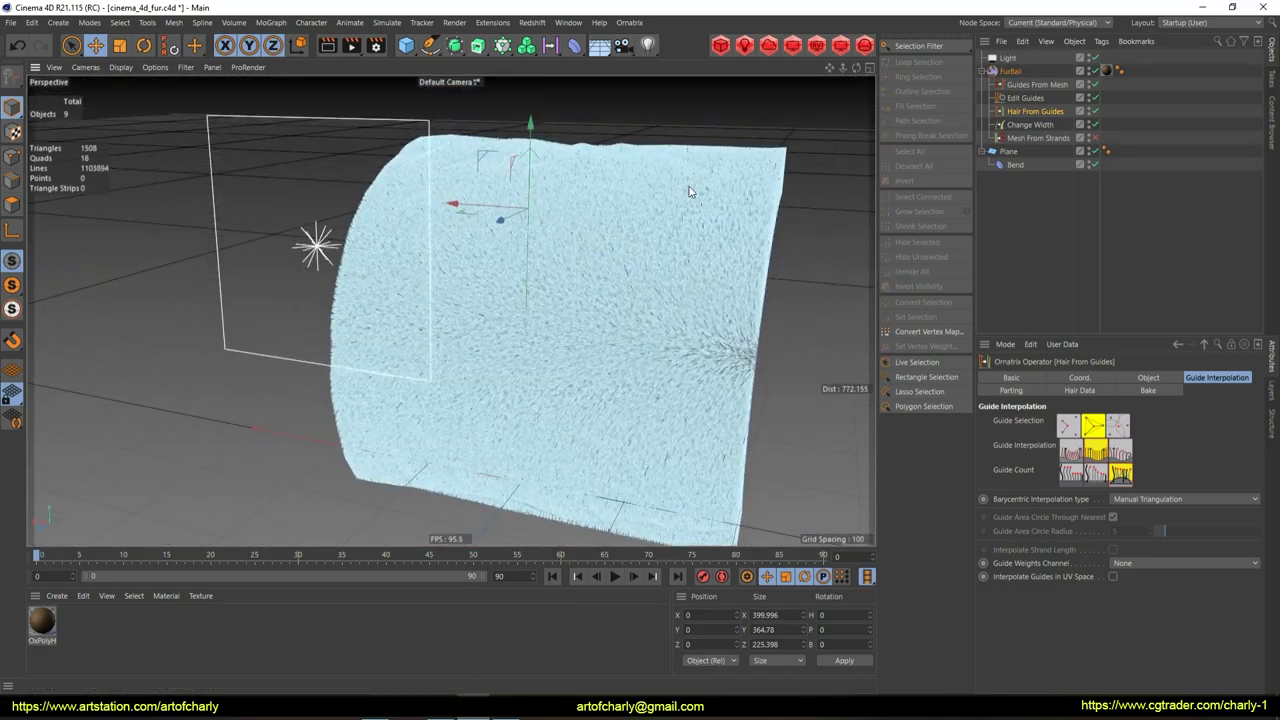
left_click(632, 24)
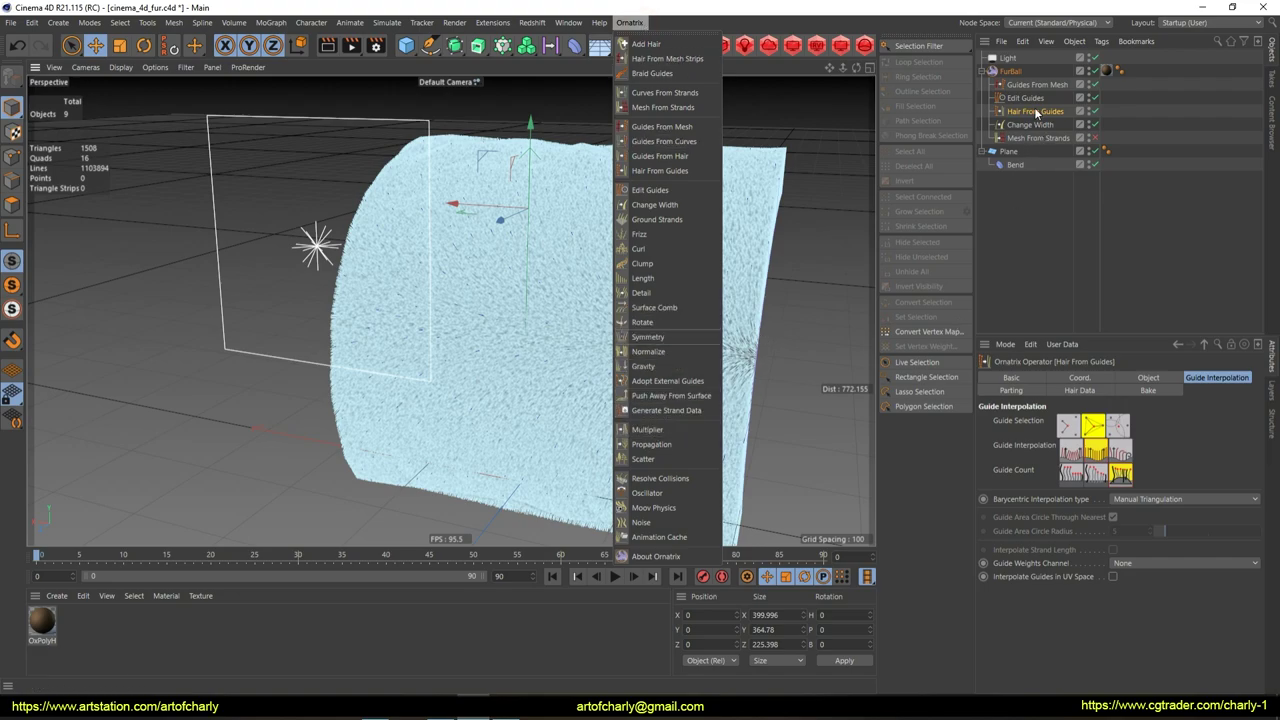
Select Edit Guides and add a Surface Comb operator after it
left_click(757, 242)
left_click_drag(757, 242, 700, 260, "alt")
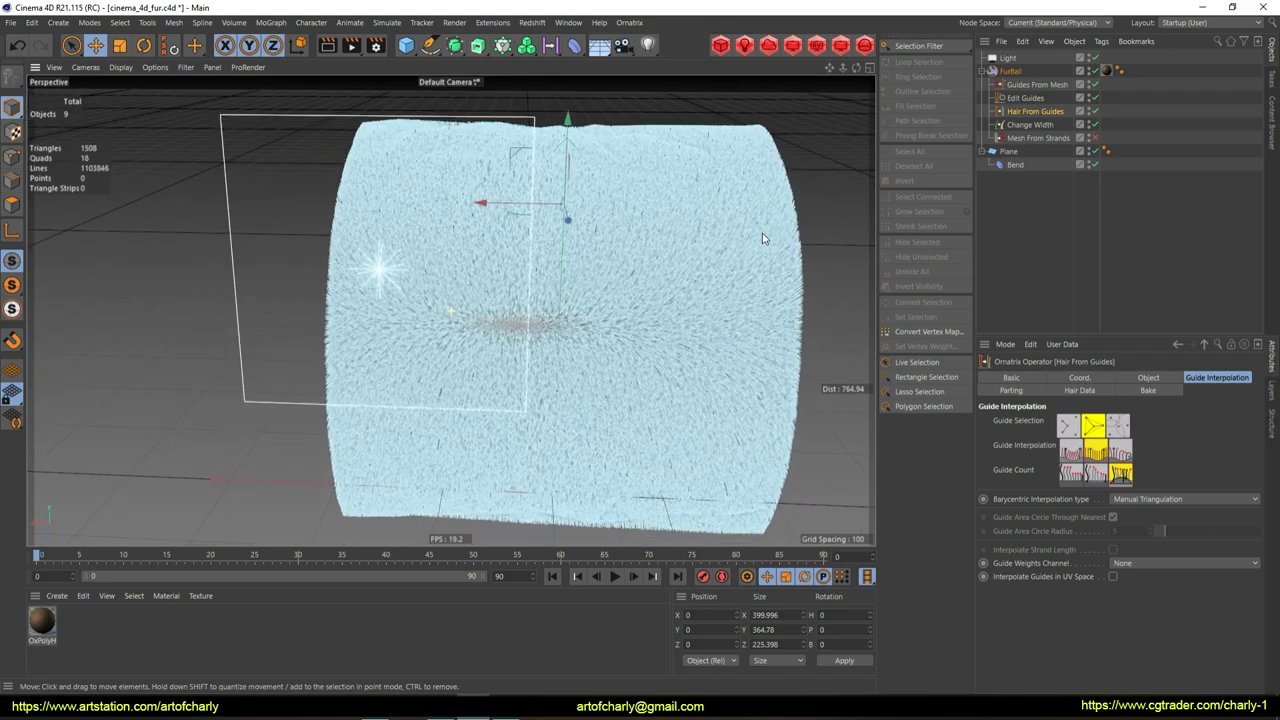
left_click(1025, 98)
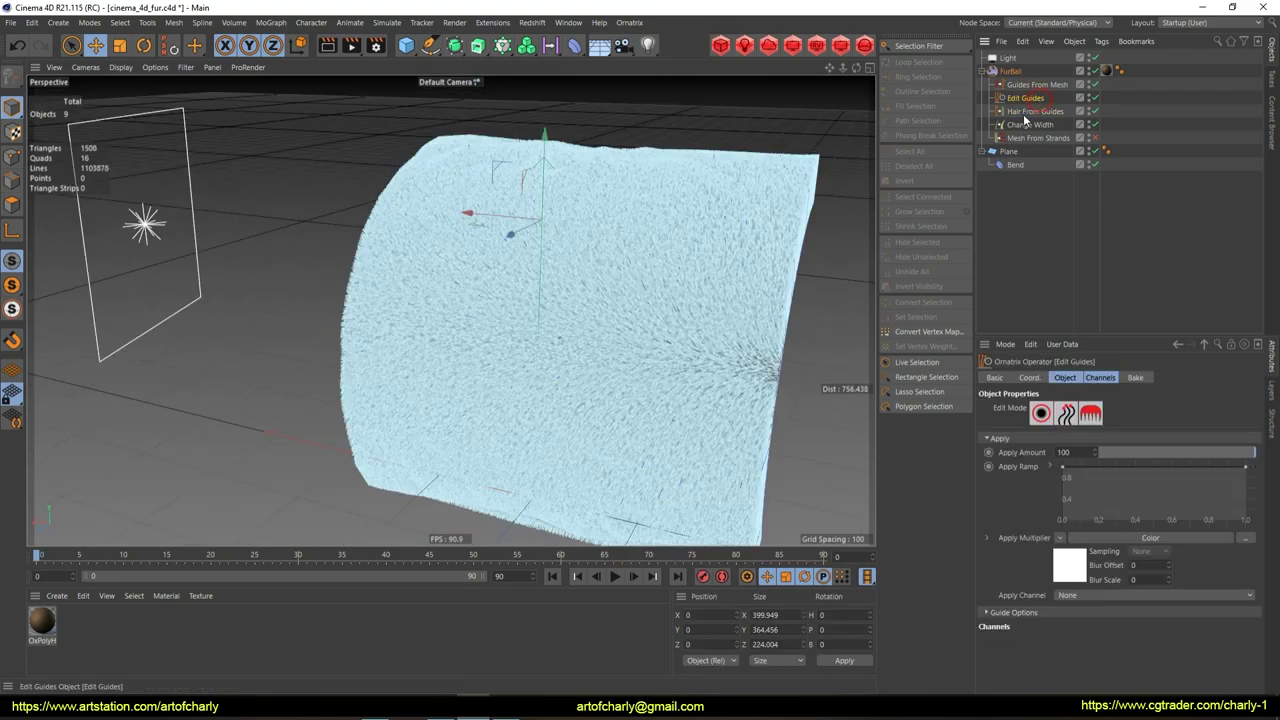
left_click(630, 22)
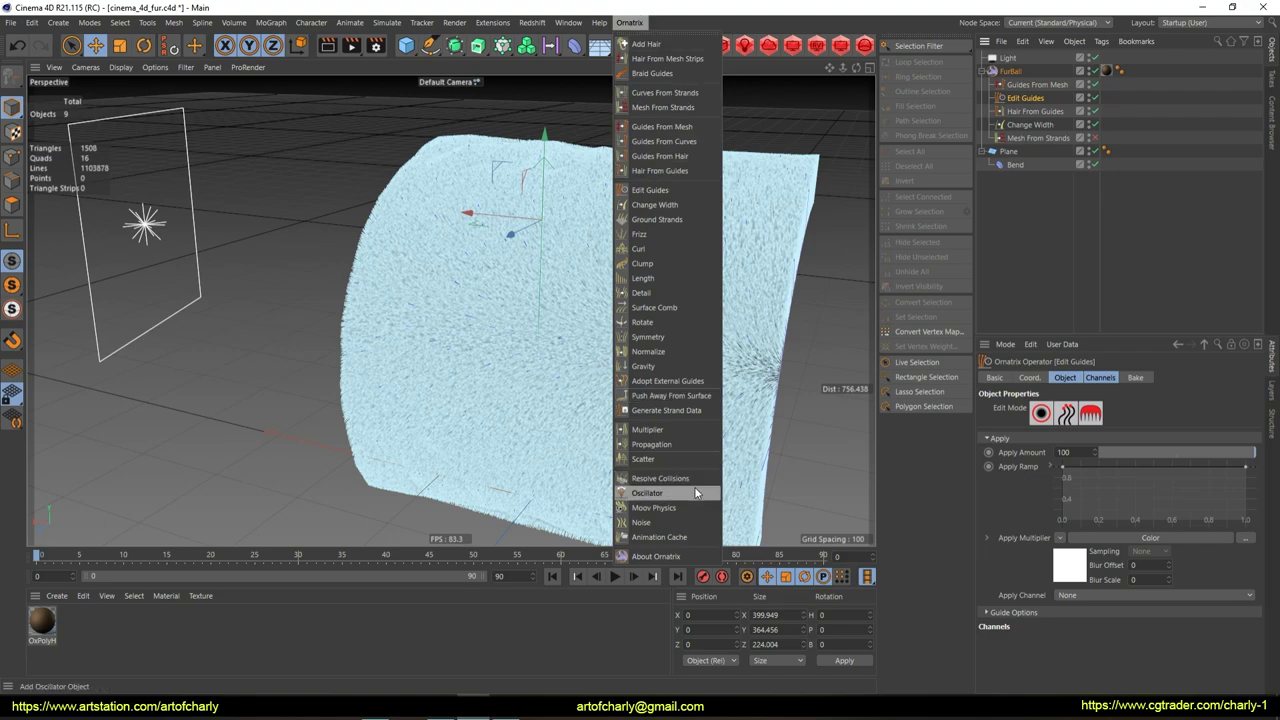
left_click(664, 310)
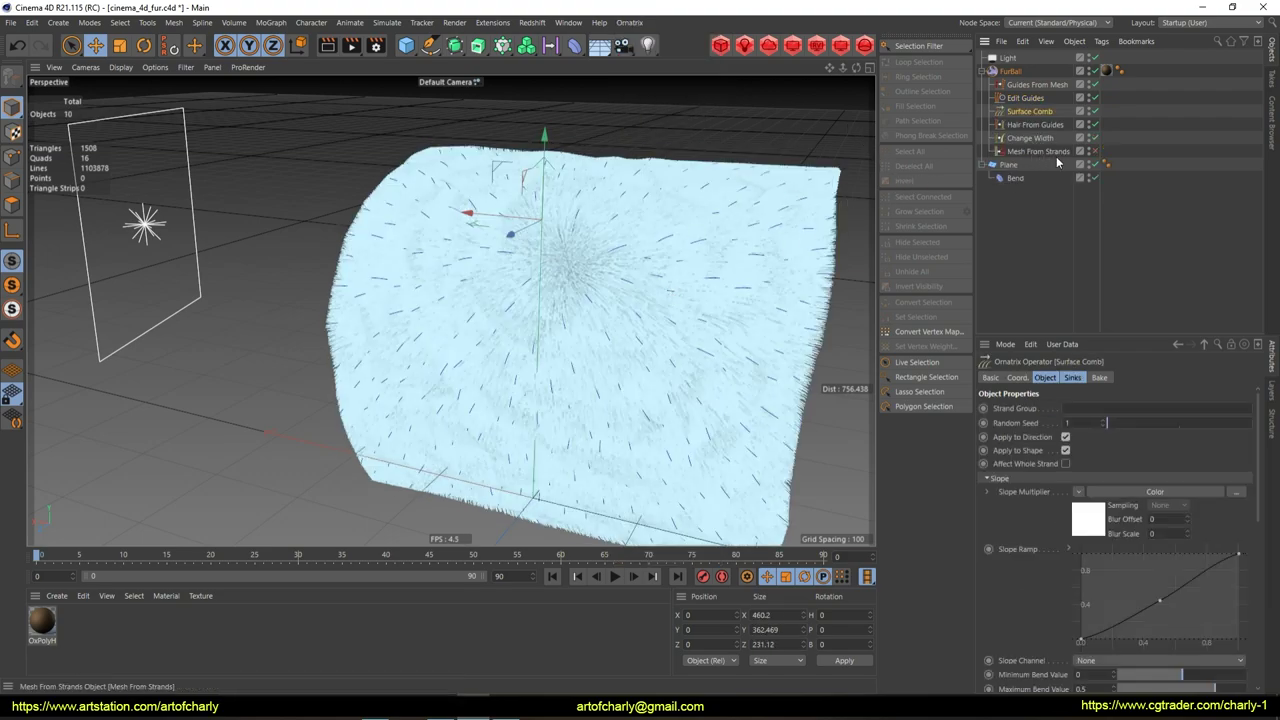
Disable Hair From Guides so only guides show, and bring up the Surface Comb Sinks settings
left_click(1096, 125)
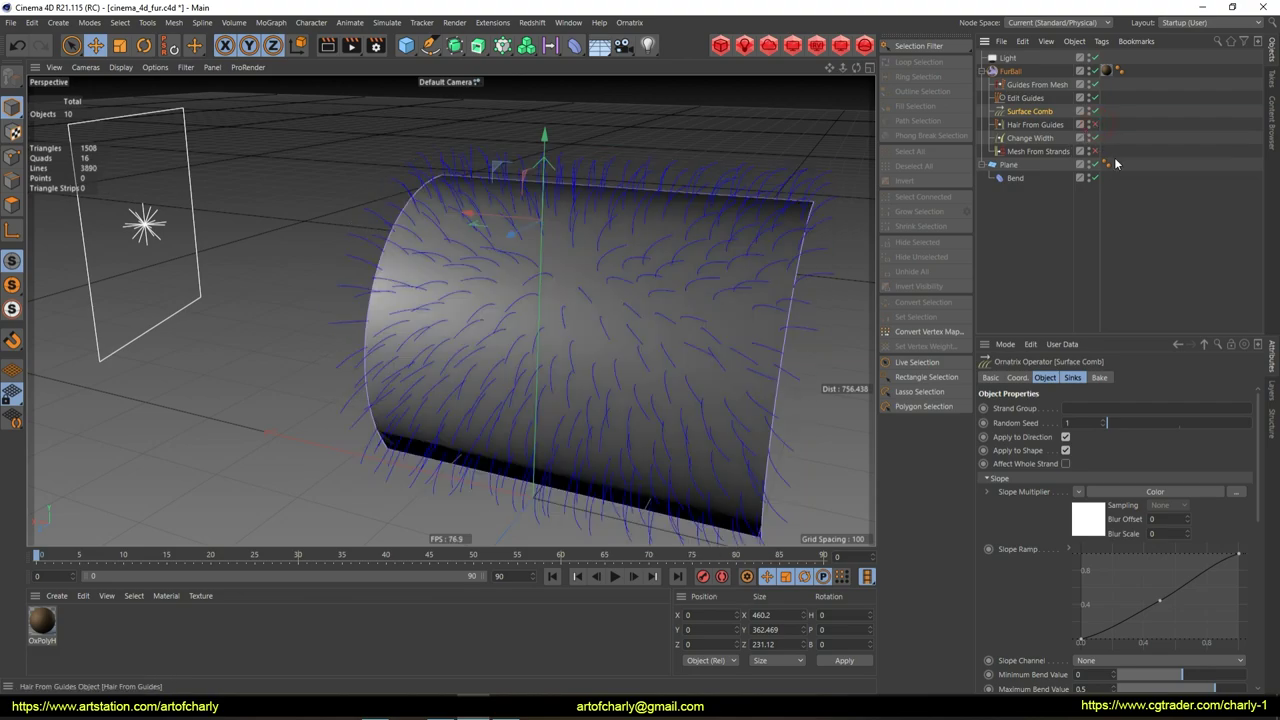
mouse_move(675, 232)
left_mouse_down("alt")
mouse_move(597, 257)
mouse_move(562, 313)
mouse_move(586, 375)
mouse_move(600, 370)
left_mouse_up("alt")
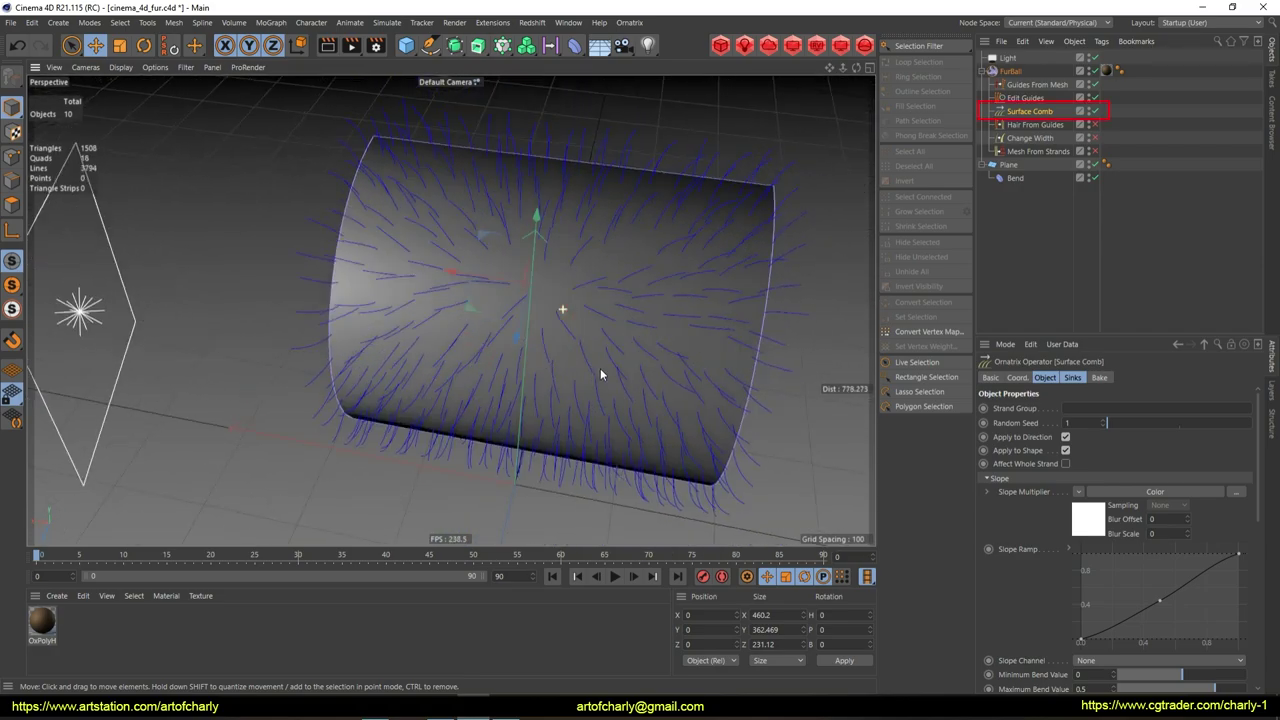
mouse_move(613, 273)
left_mouse_down("alt")
mouse_move(789, 246)
mouse_move(660, 243)
mouse_move(690, 250)
left_mouse_up("alt")
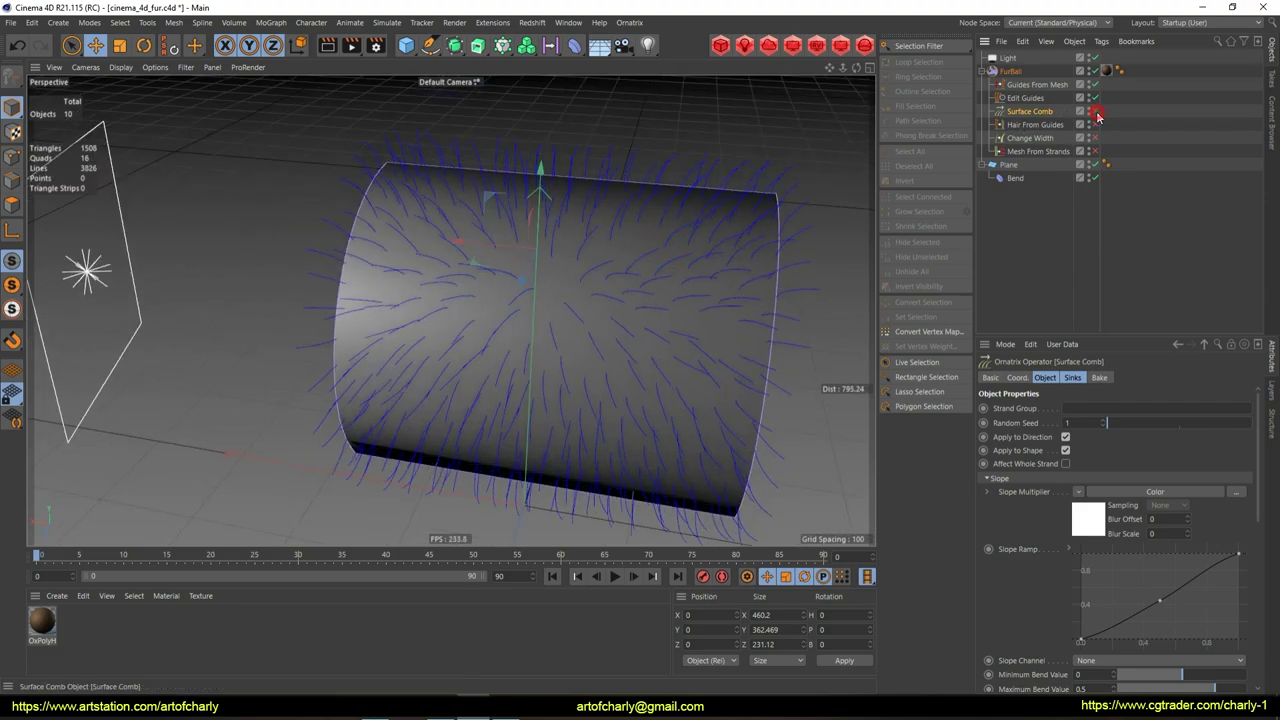
mouse_move(460, 339)
left_mouse_down("alt")
mouse_move(494, 236)
mouse_move(668, 238)
mouse_move(504, 241)
mouse_move(458, 320)
mouse_move(466, 334)
mouse_move(590, 345)
left_mouse_up("alt")
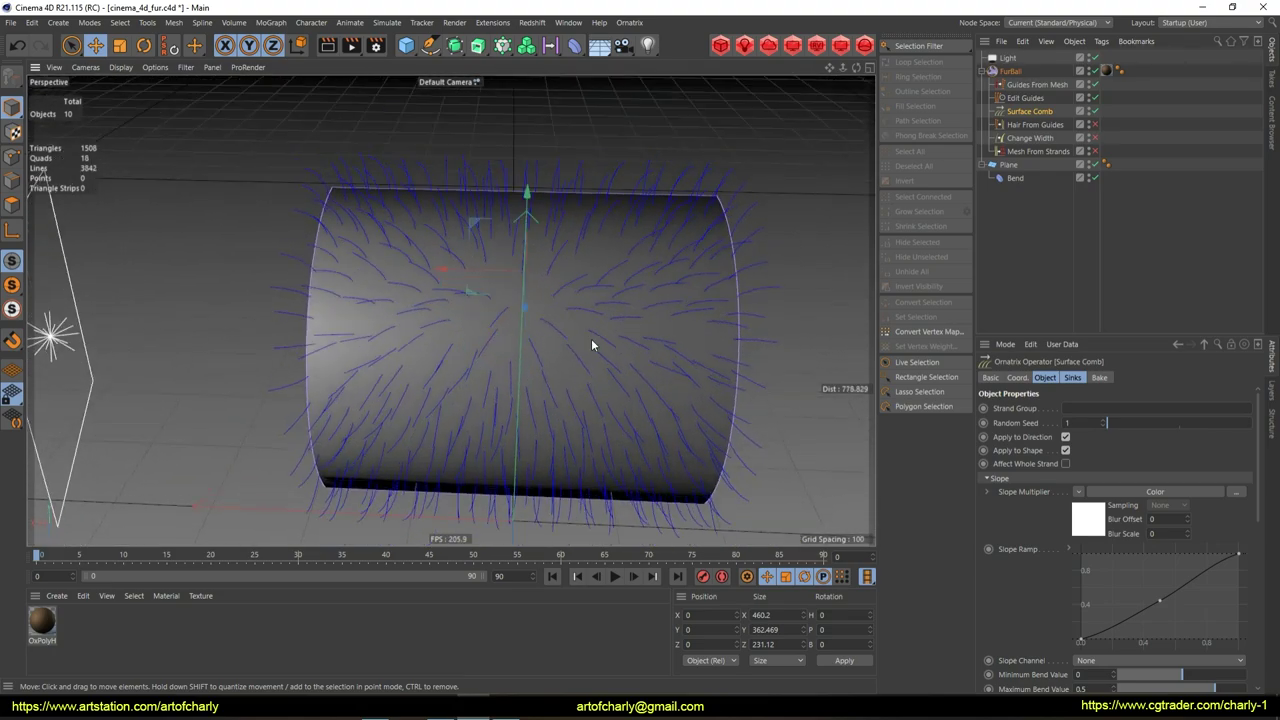
left_click(1071, 377)
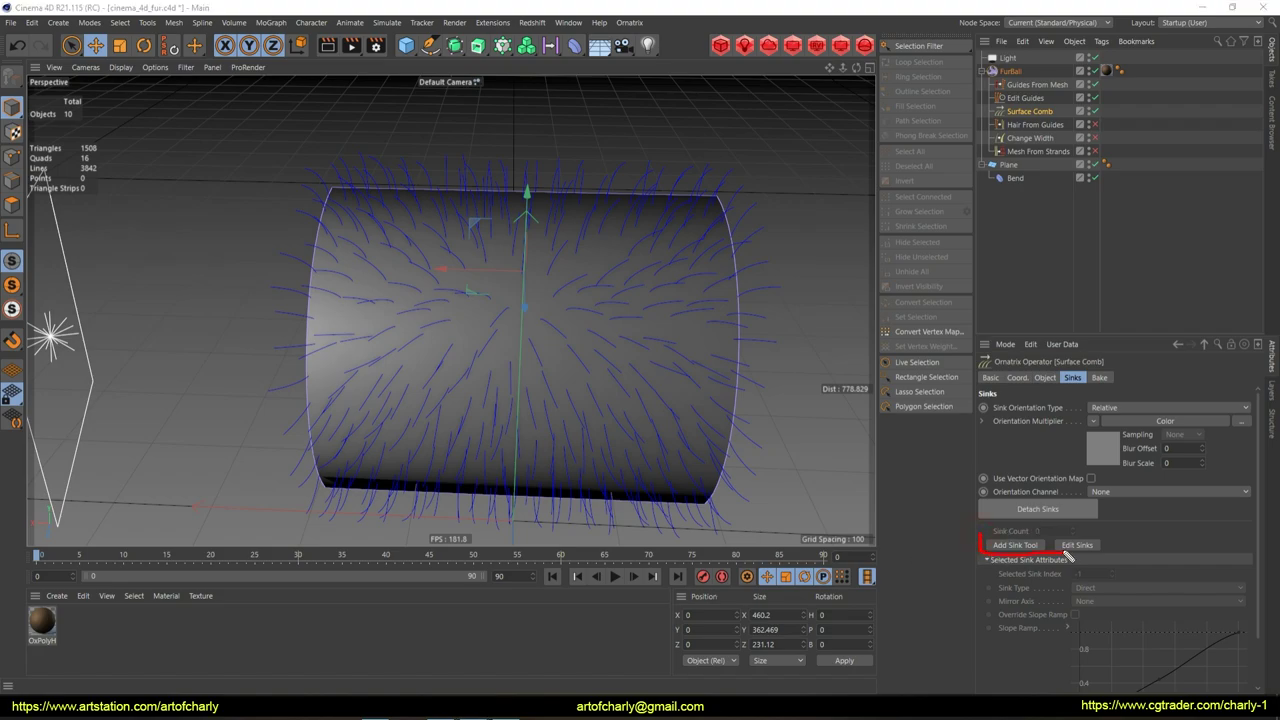
Draw five sink arrows across the cylinder with the Add Sink Tool and check the combed guides
left_click(1016, 548)
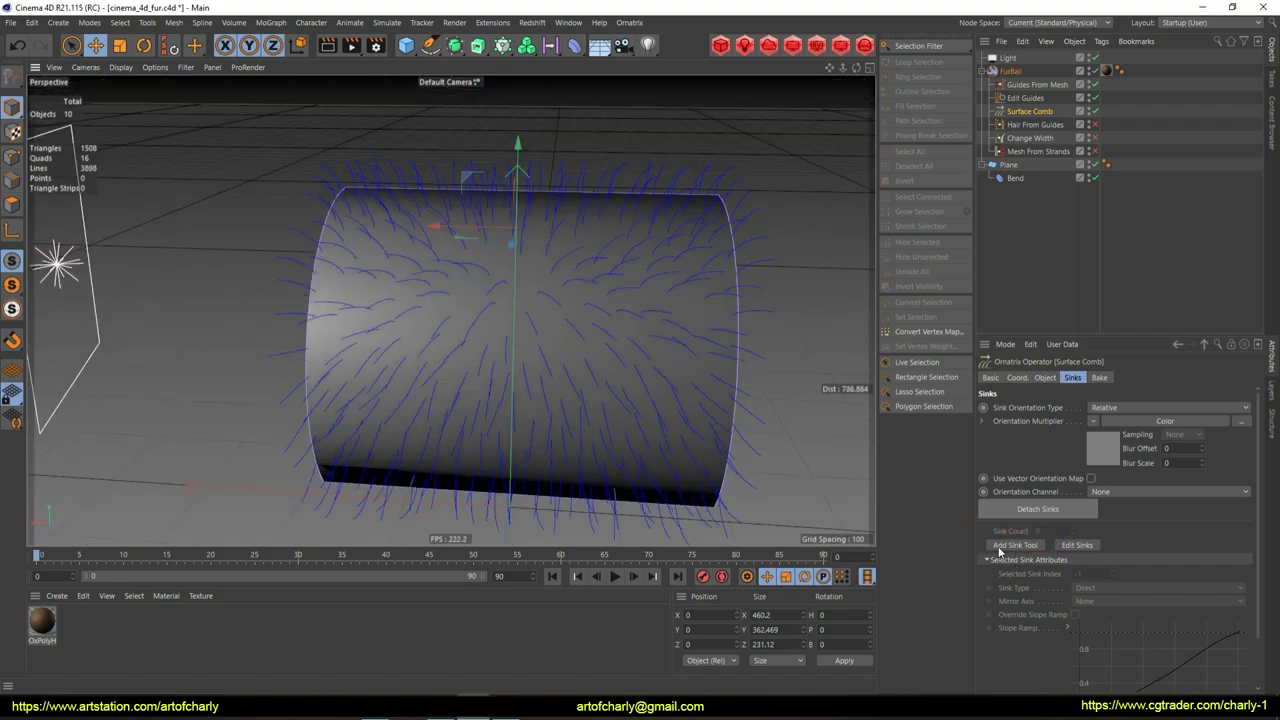
mouse_move(591, 368)
left_mouse_down("alt")
mouse_move(643, 394)
mouse_move(623, 349)
mouse_move(614, 360)
mouse_move(626, 372)
mouse_move(600, 345)
mouse_move(542, 328)
mouse_move(574, 317)
mouse_move(559, 306)
left_mouse_up("alt")
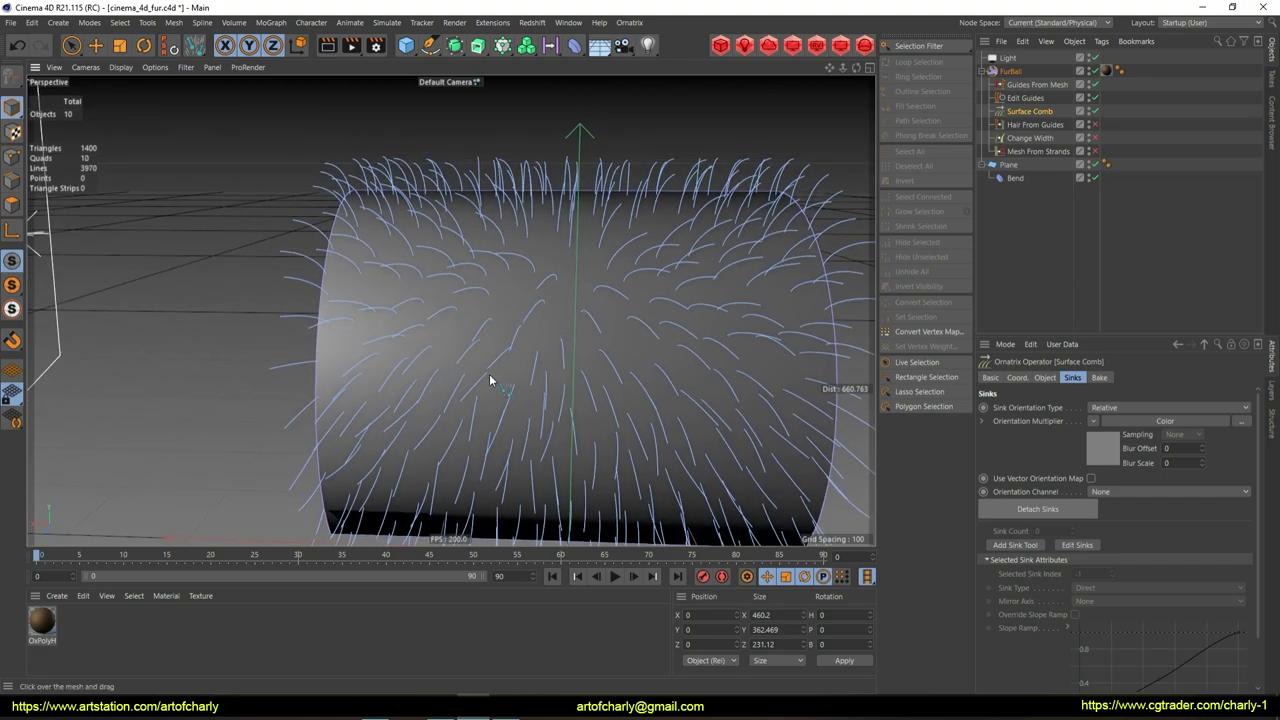
mouse_move(482, 313)
left_mouse_down()
mouse_move(424, 373)
mouse_move(494, 320)
mouse_move(486, 283)
left_mouse_up()
mouse_move(508, 340)
left_mouse_down()
mouse_move(500, 428)
mouse_move(500, 314)
left_mouse_up()
mouse_move(614, 332)
left_mouse_down()
mouse_move(678, 437)
mouse_move(449, 306)
mouse_move(674, 363)
left_mouse_up()
left_click_drag(668, 276, 760, 316)
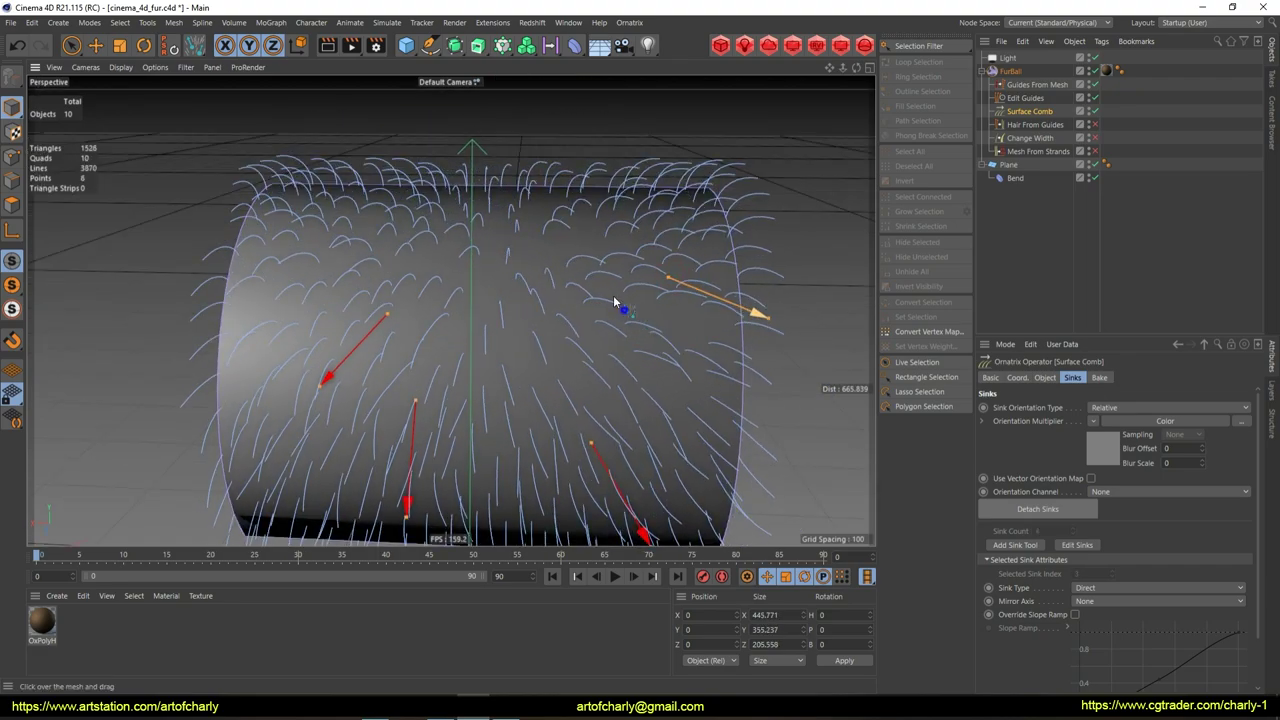
left_click_drag(624, 315, 489, 269, "alt")
scroll(470, 364, "down", 5)
mouse_move(468, 362)
left_mouse_down("alt")
mouse_move(400, 236)
mouse_move(340, 290)
left_mouse_up("alt")
mouse_move(433, 336)
left_mouse_down("alt")
mouse_move(547, 245)
mouse_move(520, 260)
left_mouse_up("alt")
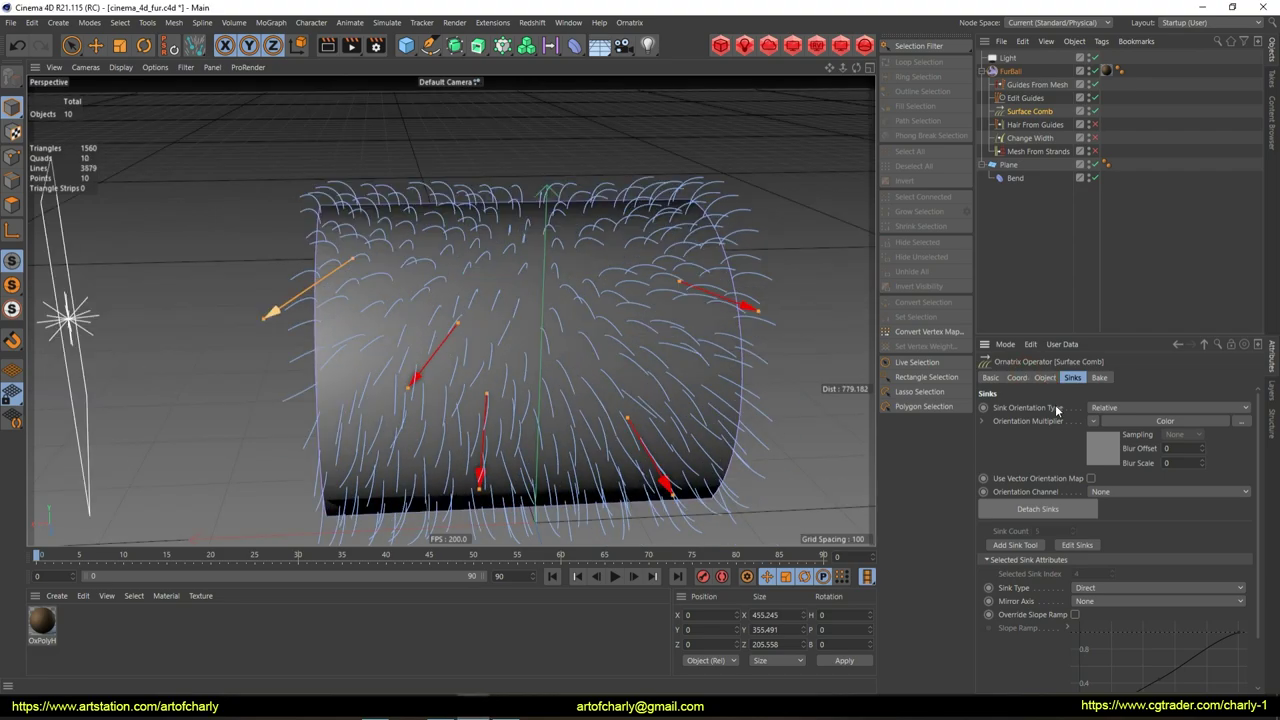
left_click(1045, 377)
mouse_move(609, 289)
left_mouse_down("alt")
mouse_move(551, 274)
mouse_move(530, 285)
left_mouse_up("alt")
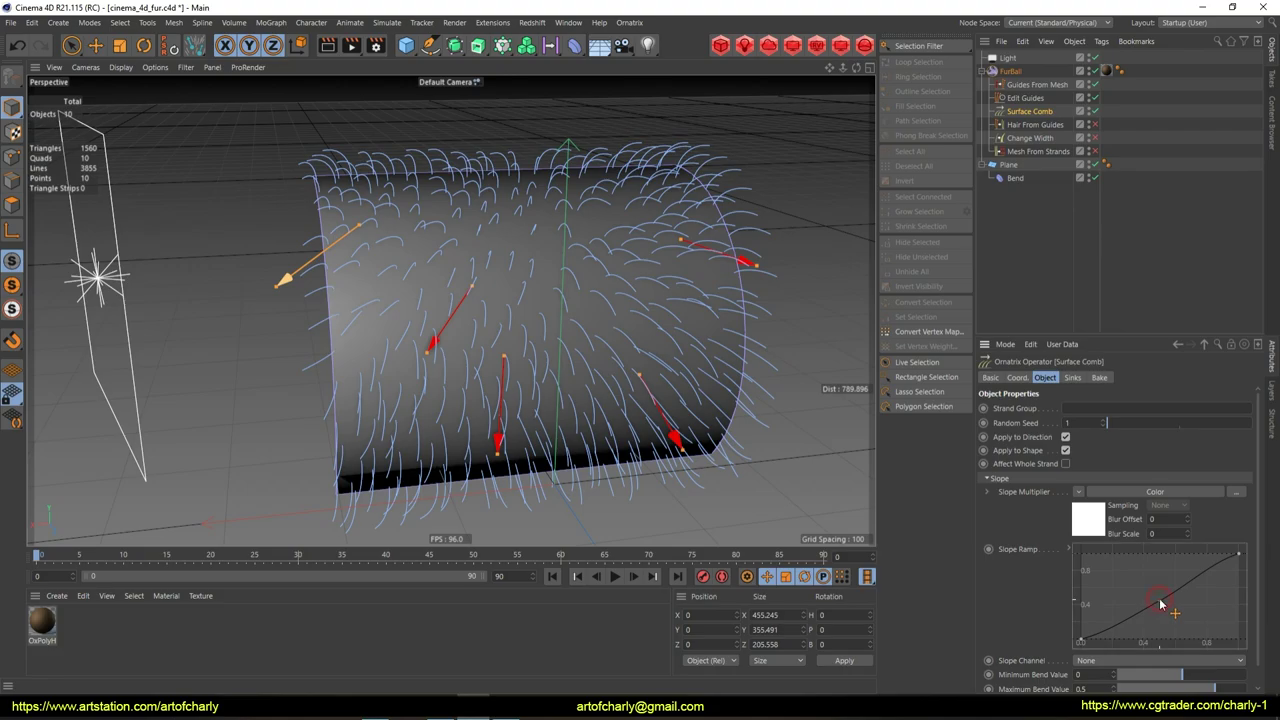
Drag the Slope Ramp knots, raising the start to about 0.7 and reshaping the middle
left_click_drag(1160, 604, 1145, 553)
mouse_move(580, 410)
left_mouse_down("alt")
mouse_move(680, 420)
mouse_move(549, 384)
mouse_move(699, 390)
mouse_move(665, 390)
mouse_move(655, 404)
mouse_move(638, 350)
mouse_move(630, 396)
mouse_move(604, 352)
left_mouse_up("alt")
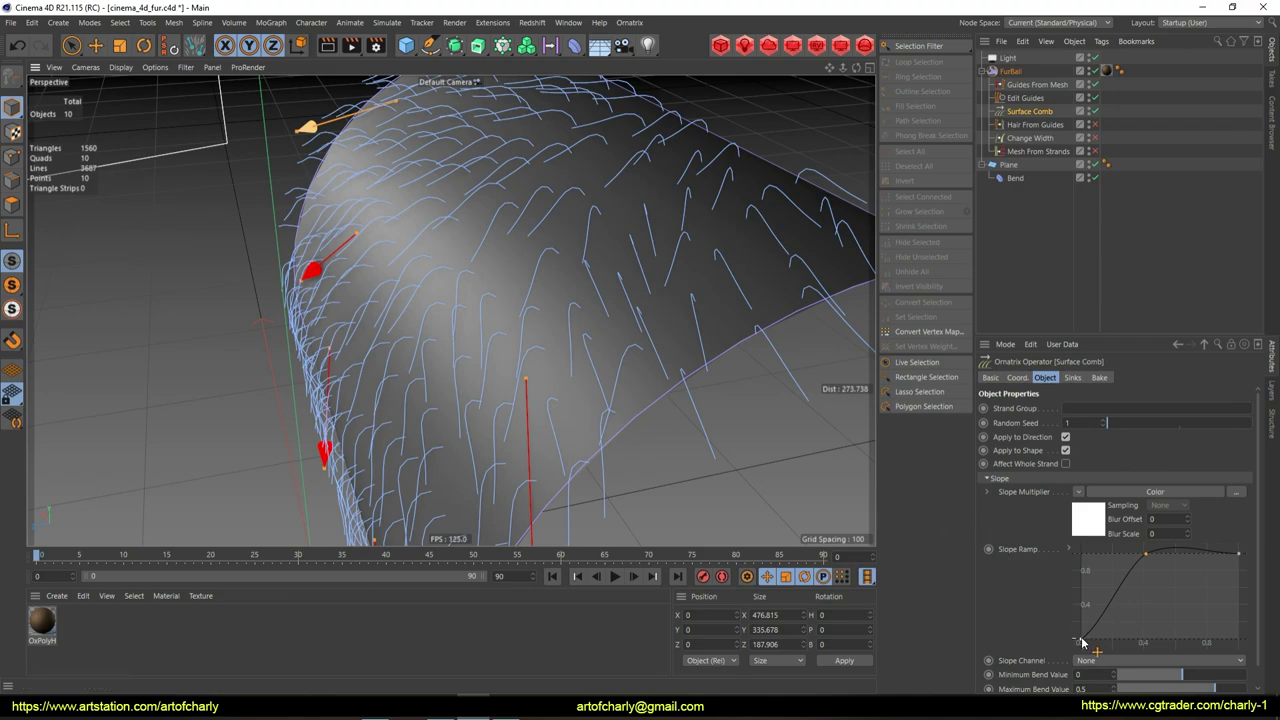
left_click_drag(1081, 641, 1074, 582)
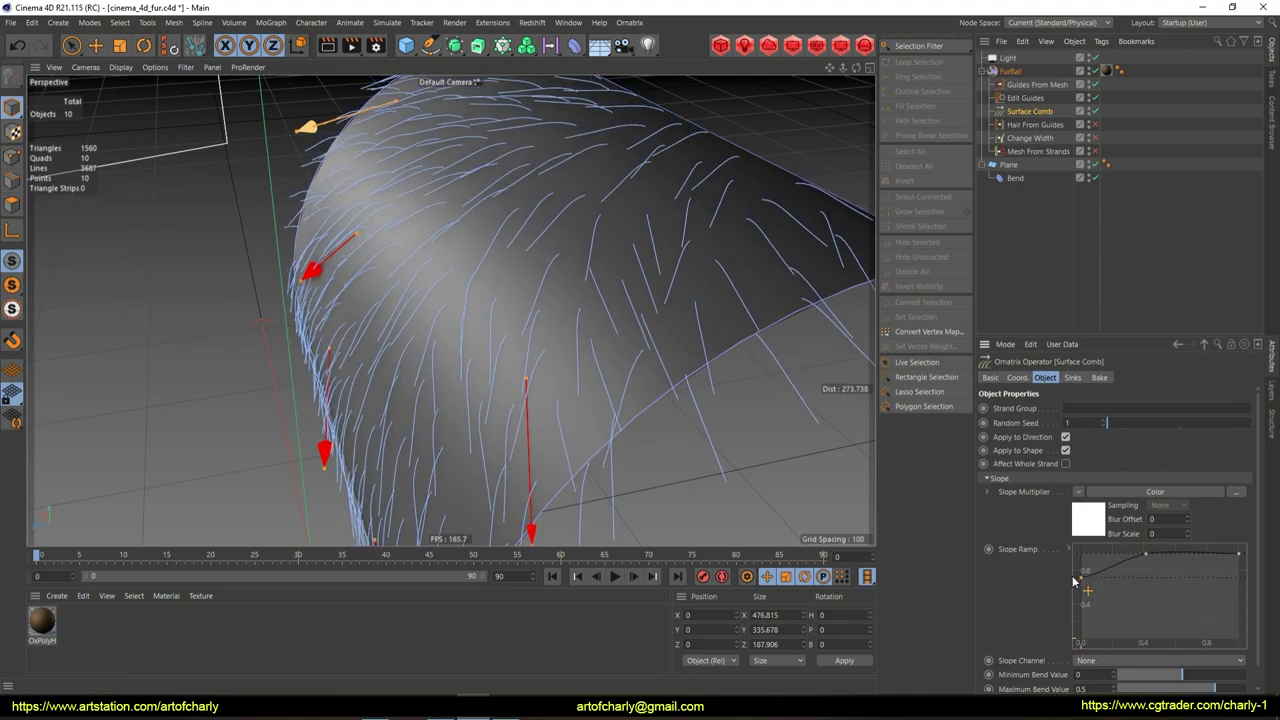
mouse_move(1145, 565)
left_mouse_down()
mouse_move(1157, 622)
mouse_move(1152, 557)
mouse_move(1152, 632)
mouse_move(1154, 559)
left_mouse_up()
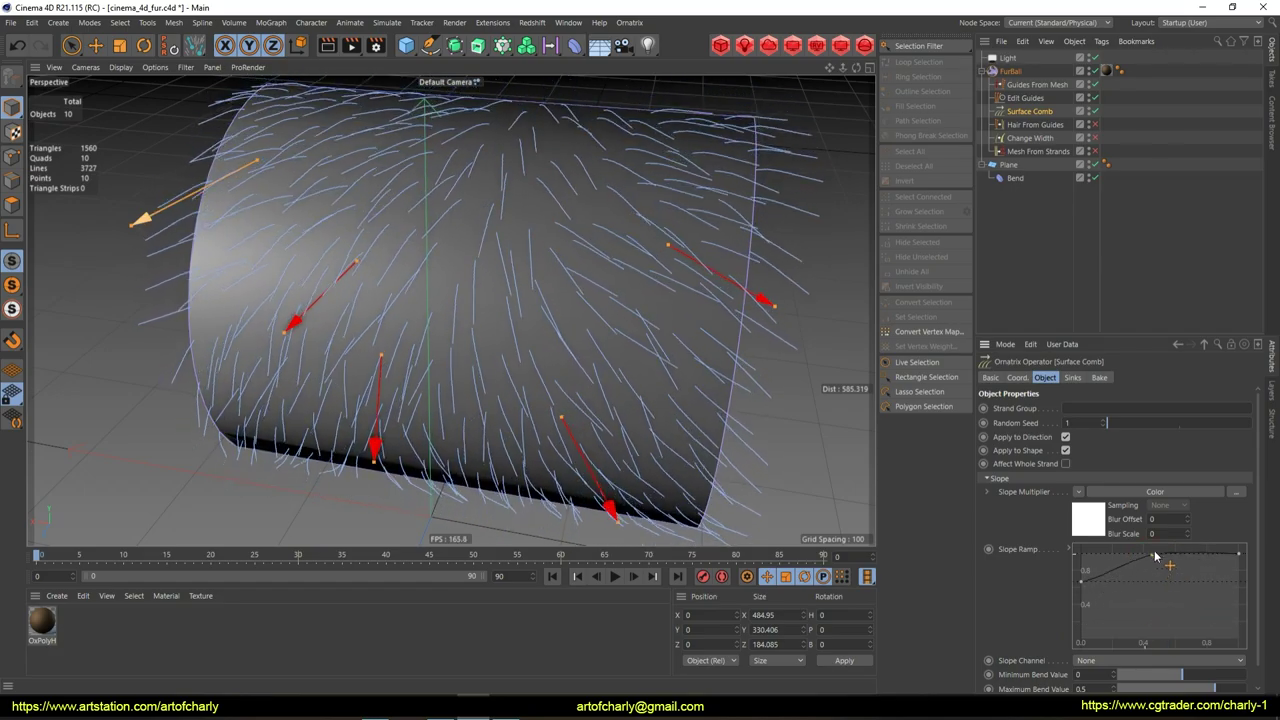
Give two ramp knots Zero Angle/Length tangents and keep the middle knot at the top
right_click(1154, 556)
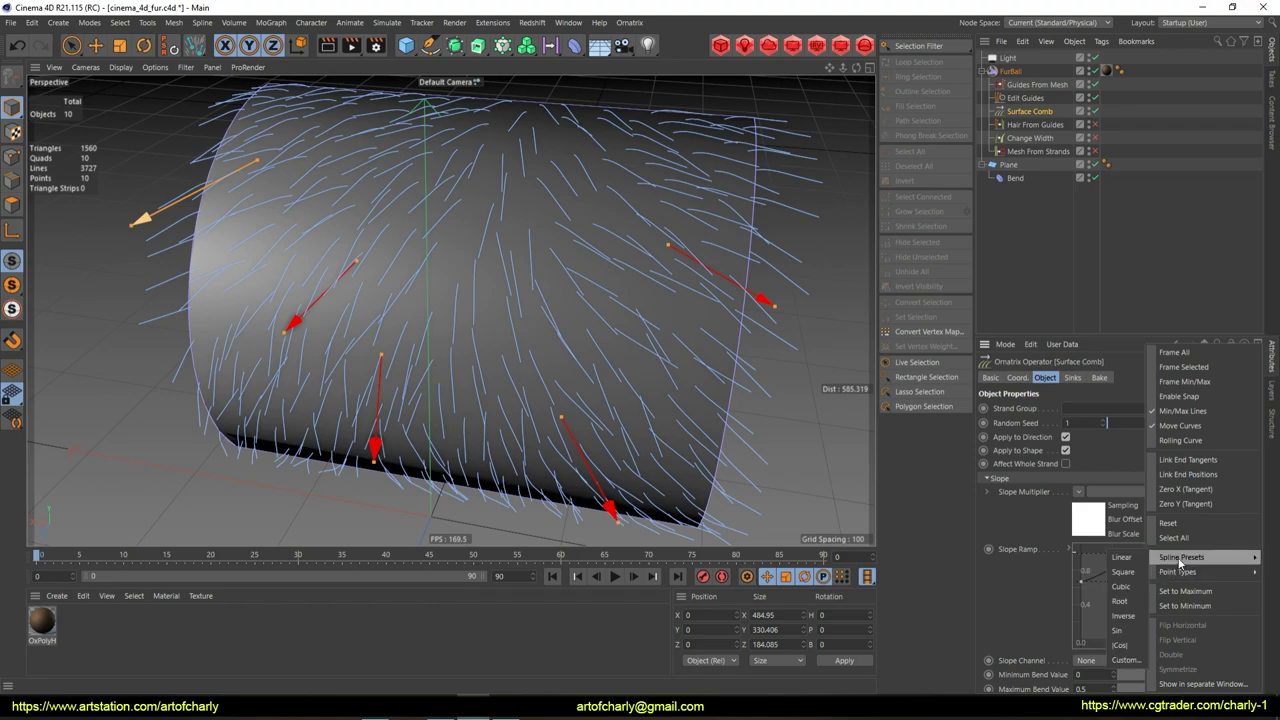
mouse_move(1178, 572)
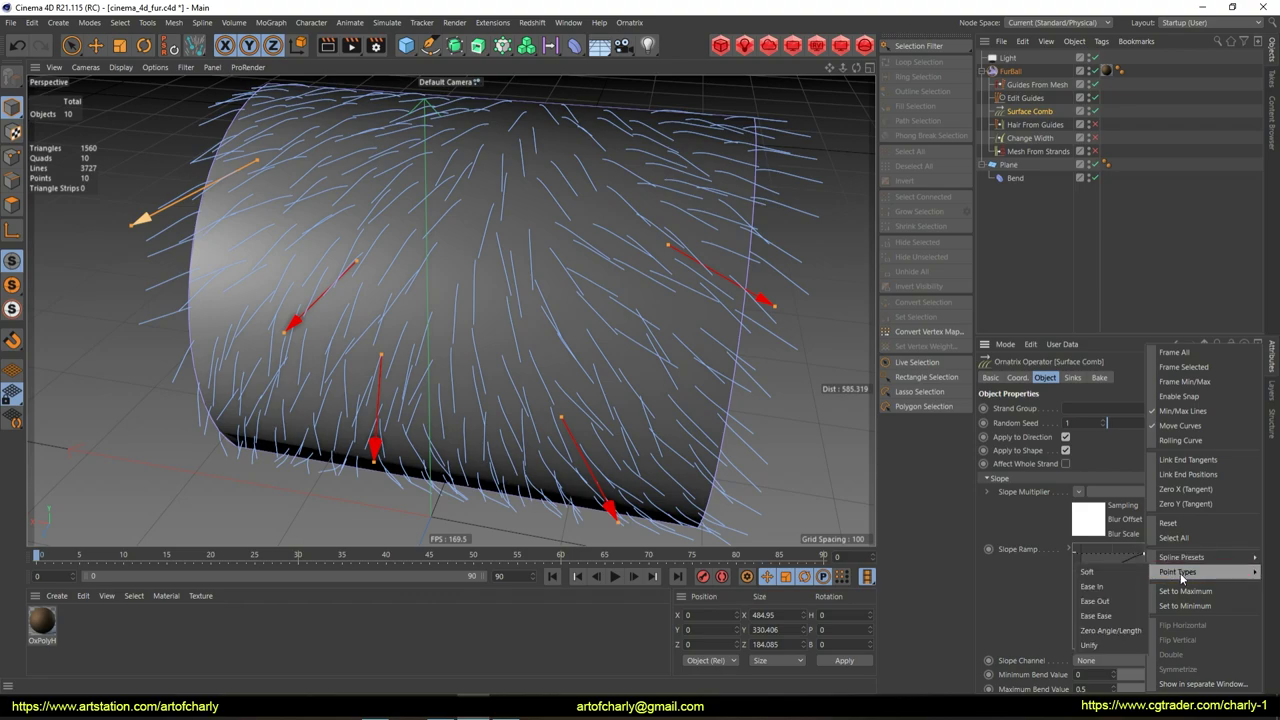
left_click(1130, 638)
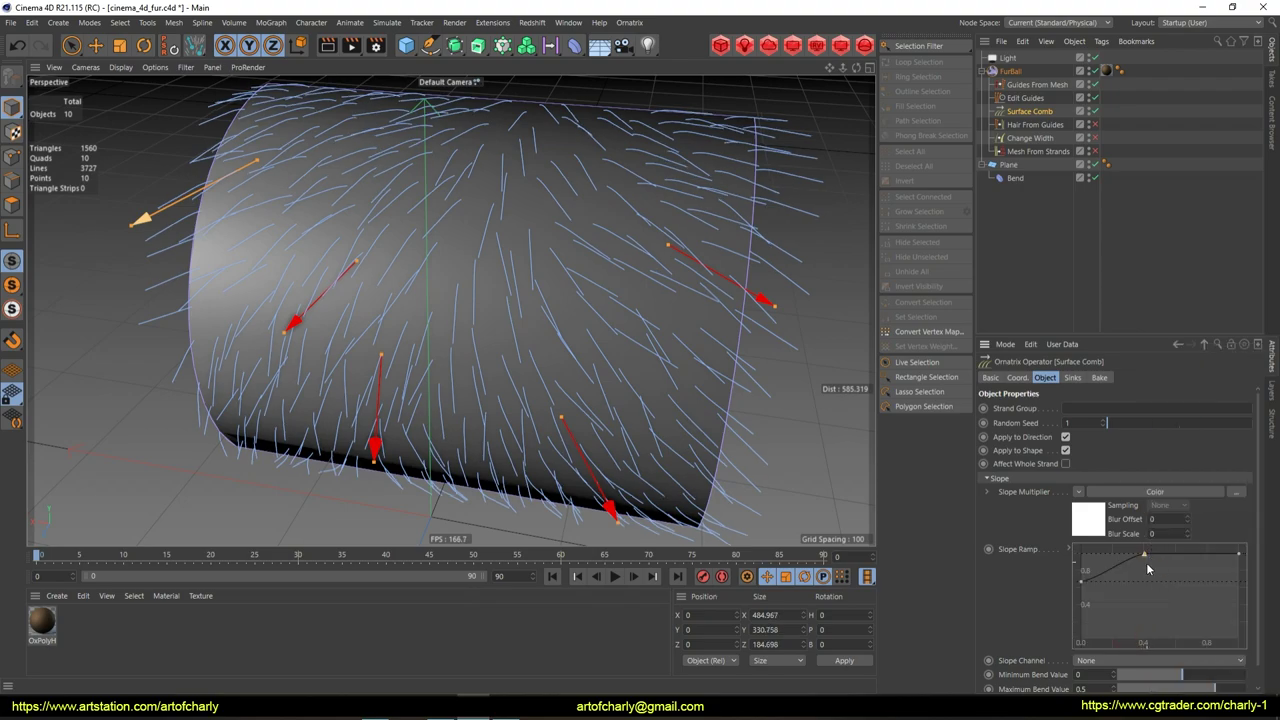
right_click(1081, 583)
mouse_move(1114, 572)
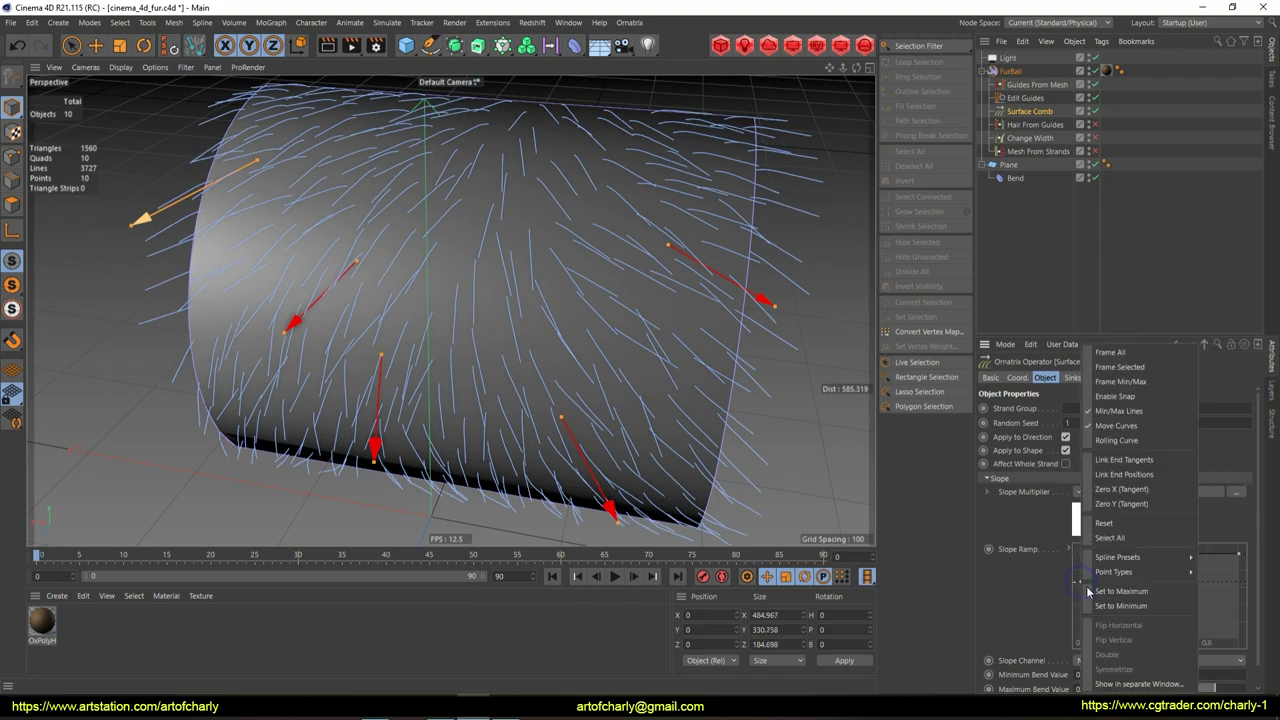
left_click(1230, 632)
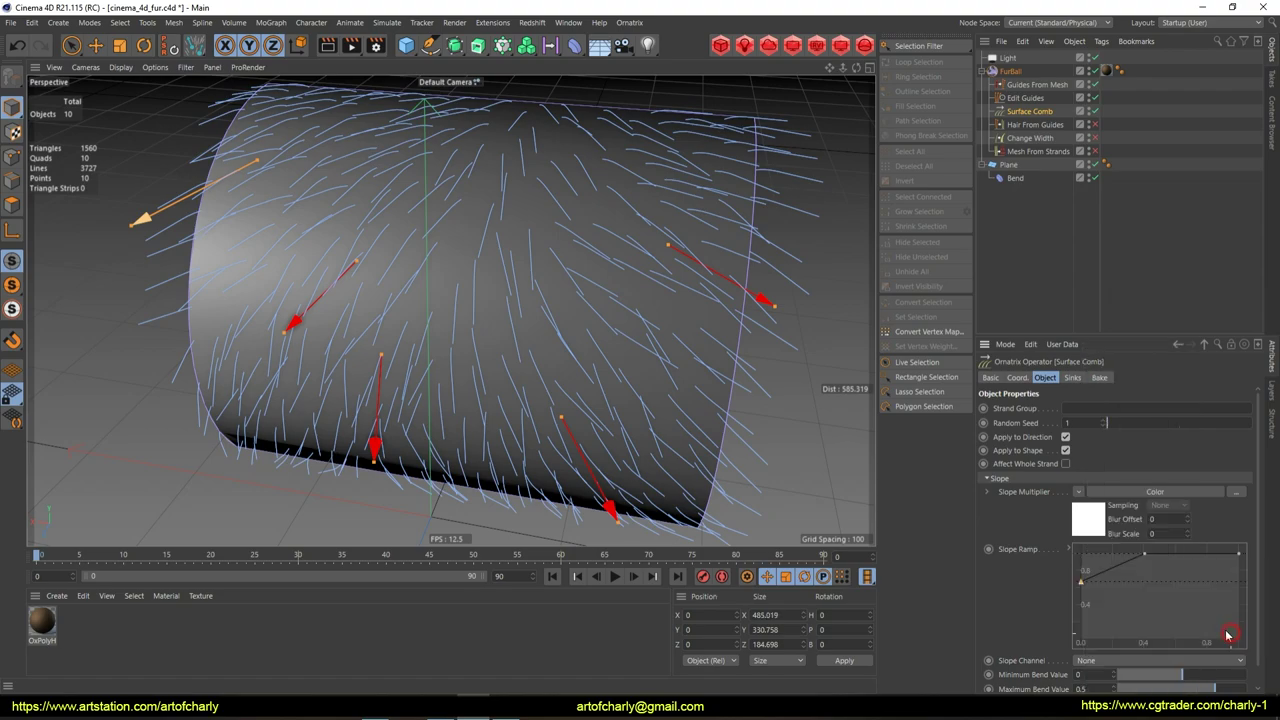
left_click_drag(1147, 557, 1147, 625)
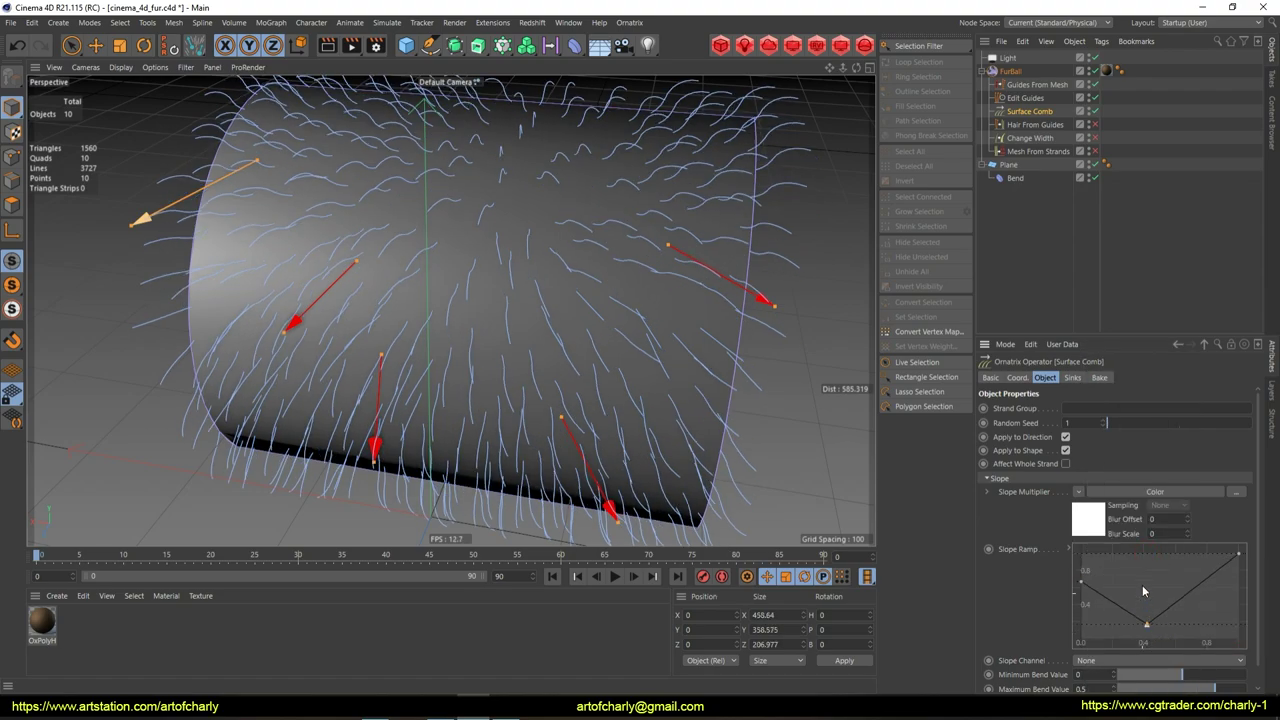
left_click_drag(1147, 620, 1145, 553)
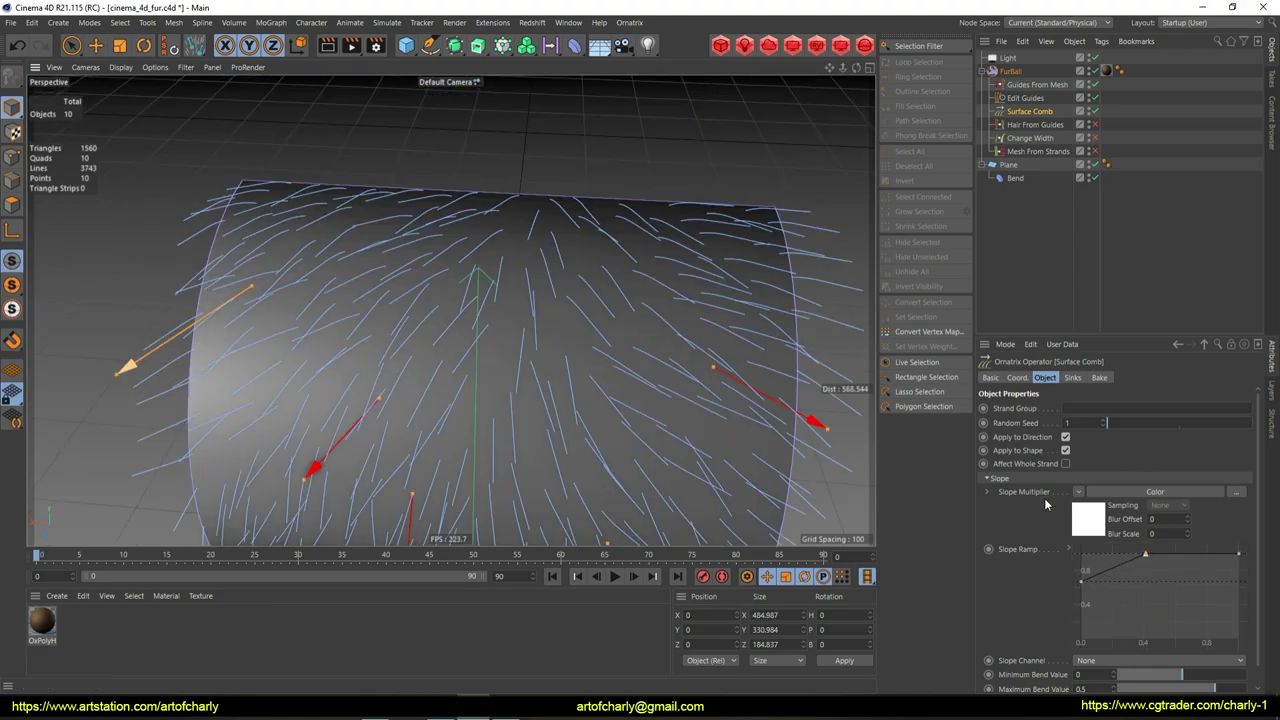
left_click_drag(620, 403, 655, 367, "alt")
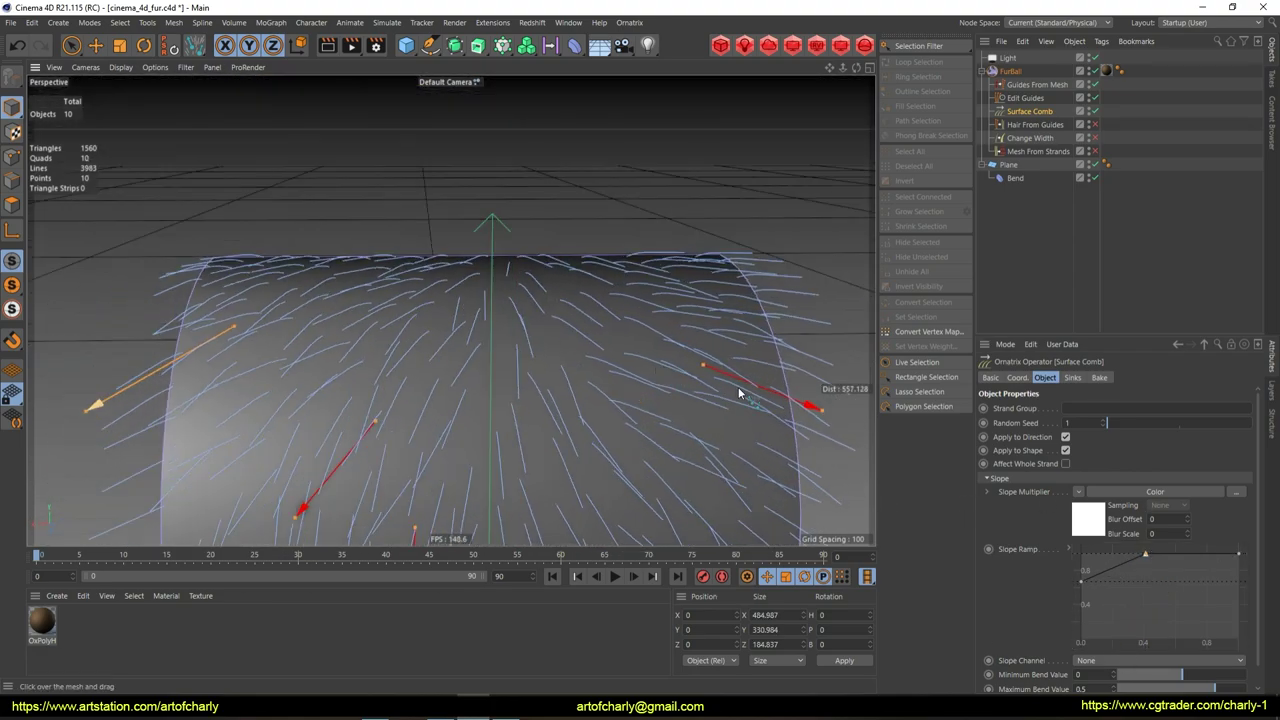
mouse_move(712, 362)
left_mouse_down("alt")
mouse_move(684, 299)
mouse_move(620, 316)
mouse_move(650, 316)
left_mouse_up("alt")
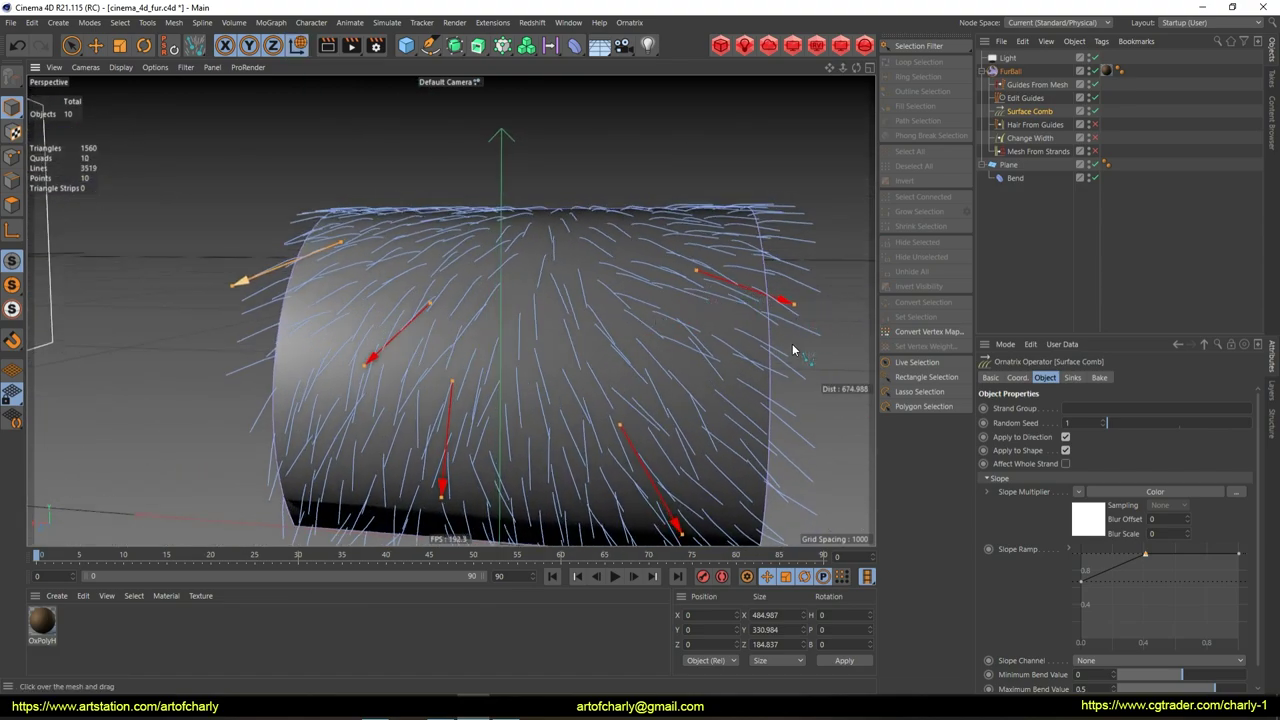
Select the Surface Comb sink arrow and bring up its Sinks settings
key("e")
left_click(792, 305)
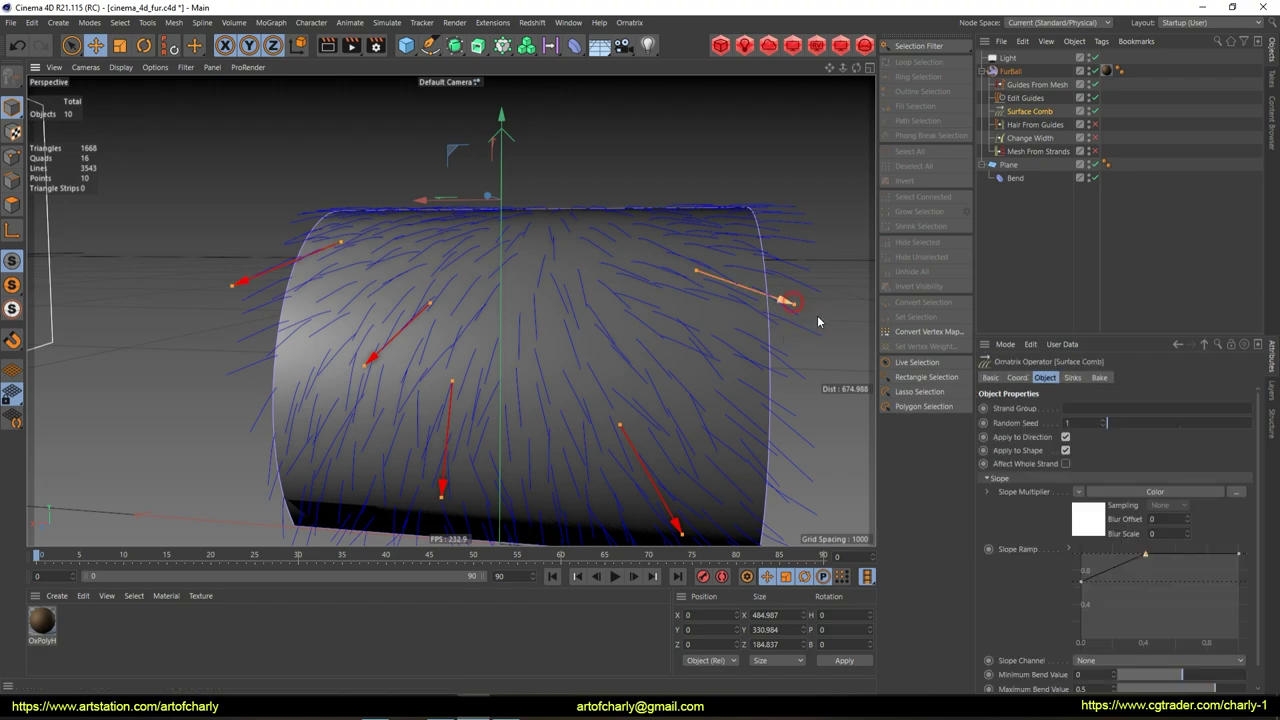
left_click_drag(818, 321, 850, 330, "alt")
left_click(1072, 377)
left_click(1065, 378)
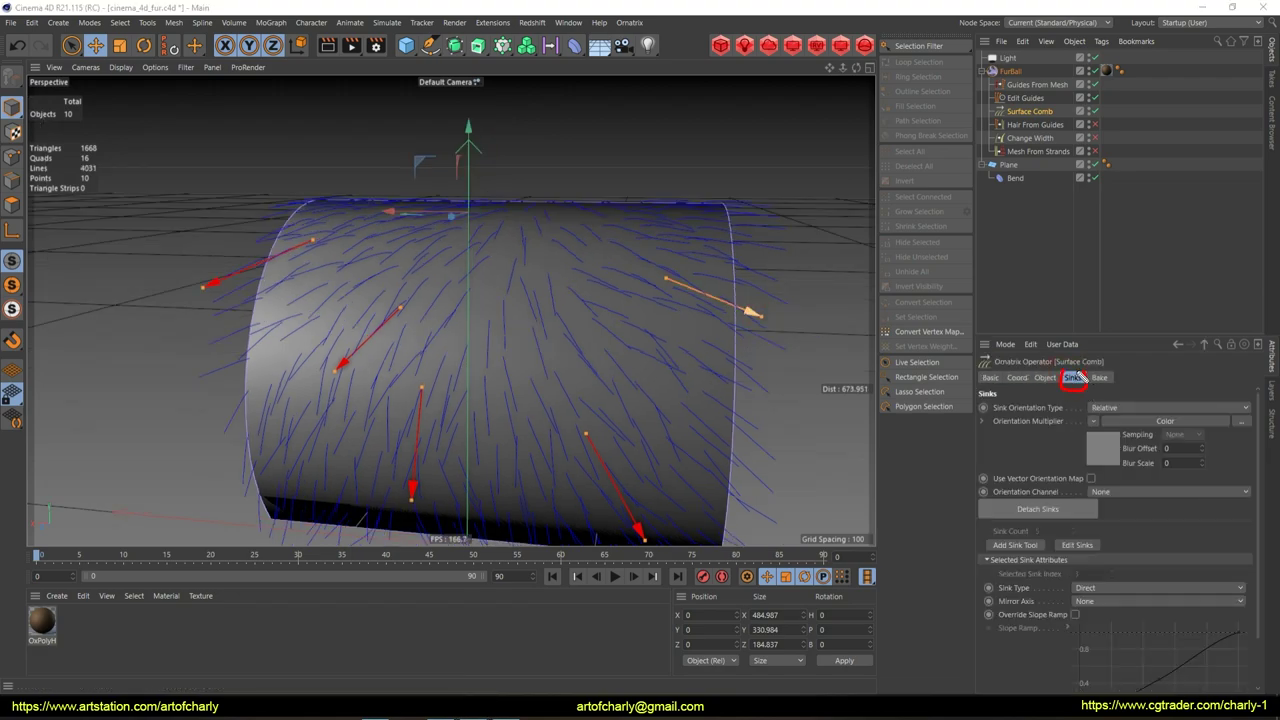
Move the orange sink slightly down and left, and pull its tip in to shorten it
key("9")
left_click_drag(685, 332, 680, 371, "alt")
scroll(690, 345, "up", 2)
scroll(700, 343, "up", 2)
scroll(653, 316, "up", 2)
mouse_move(660, 287)
left_mouse_down()
mouse_move(645, 313)
mouse_move(653, 335)
left_mouse_up()
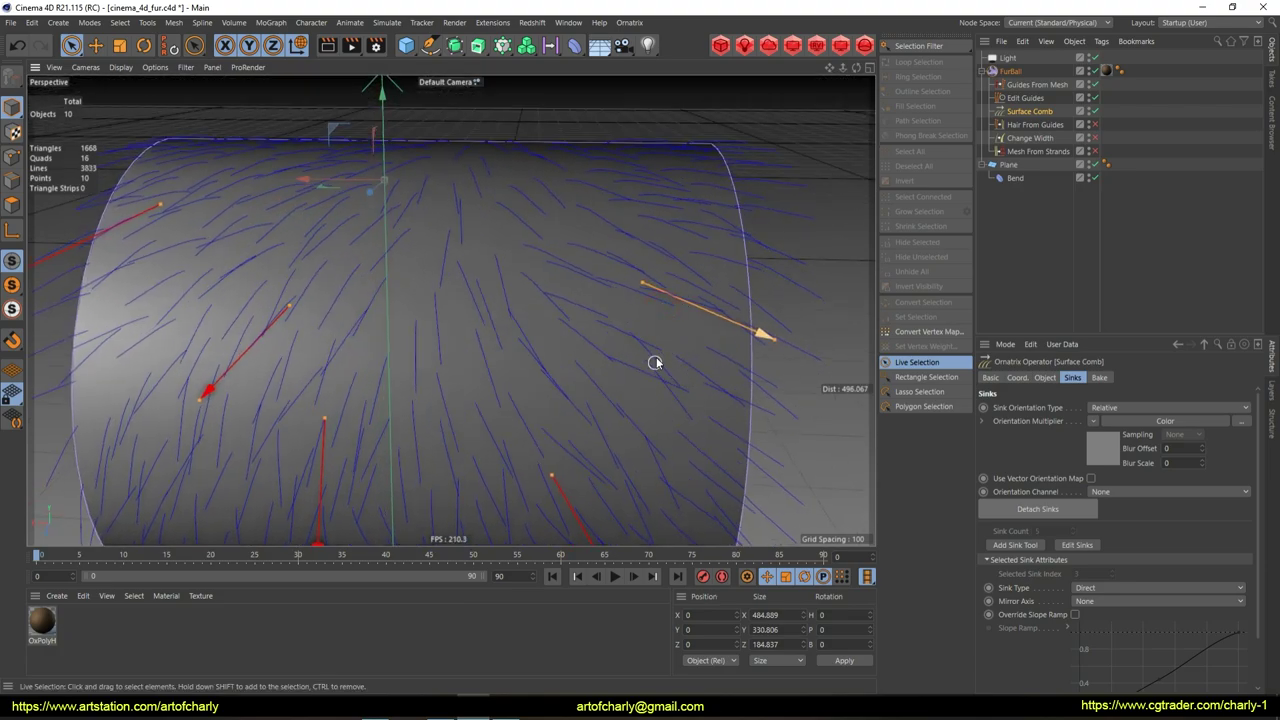
left_click_drag(724, 378, 632, 263, "alt")
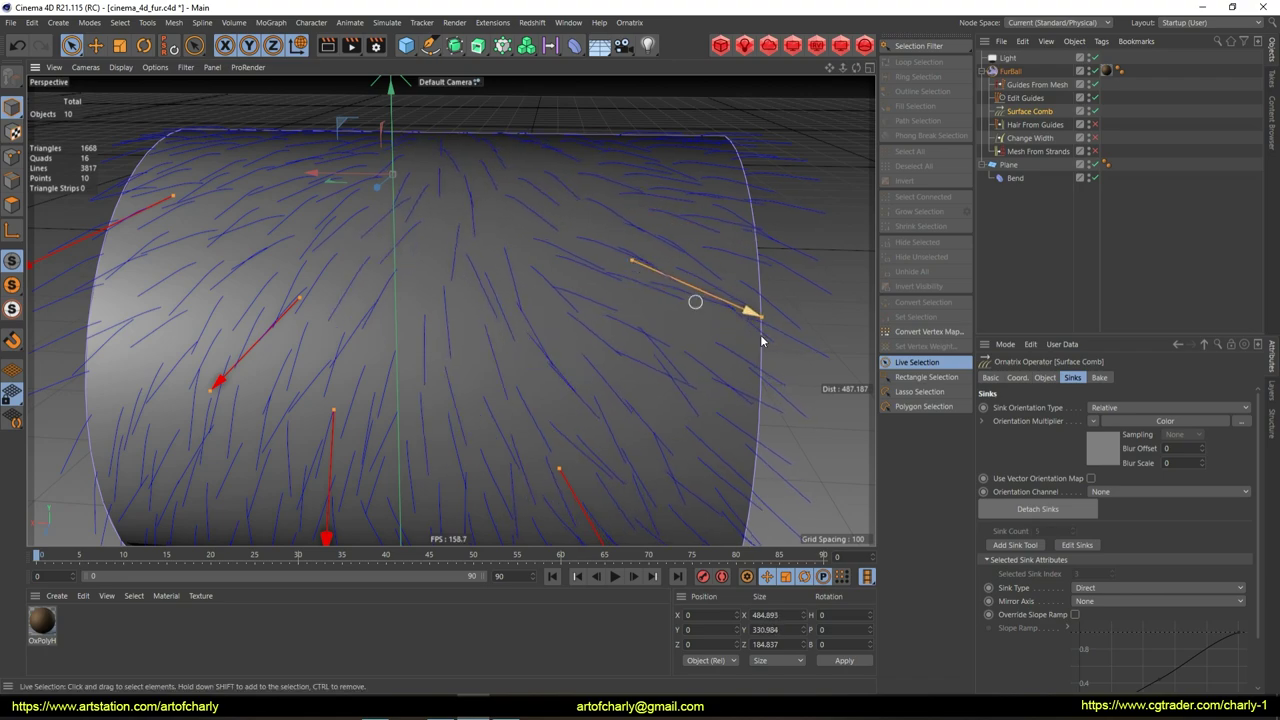
mouse_move(767, 322)
left_mouse_down()
mouse_move(703, 322)
mouse_move(709, 362)
left_mouse_up()
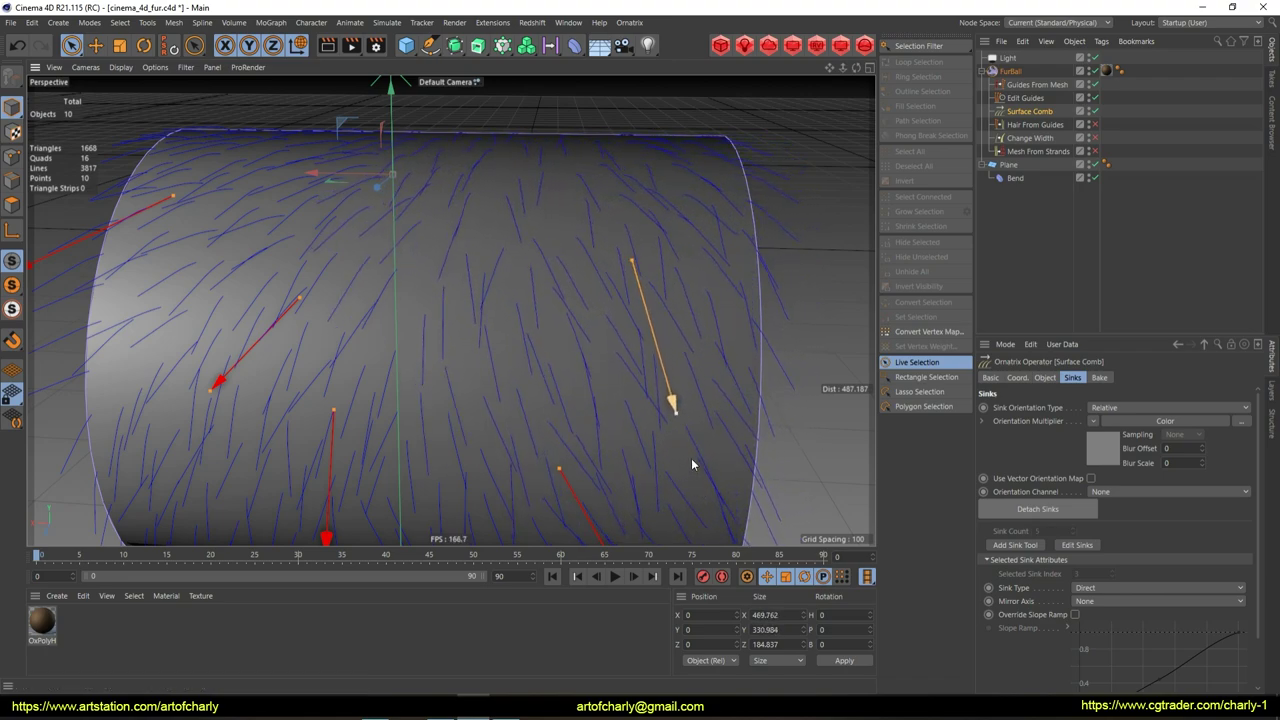
mouse_move(679, 356)
left_mouse_down("alt")
mouse_move(645, 358)
mouse_move(603, 288)
mouse_move(606, 328)
mouse_move(620, 315)
left_mouse_up("alt")
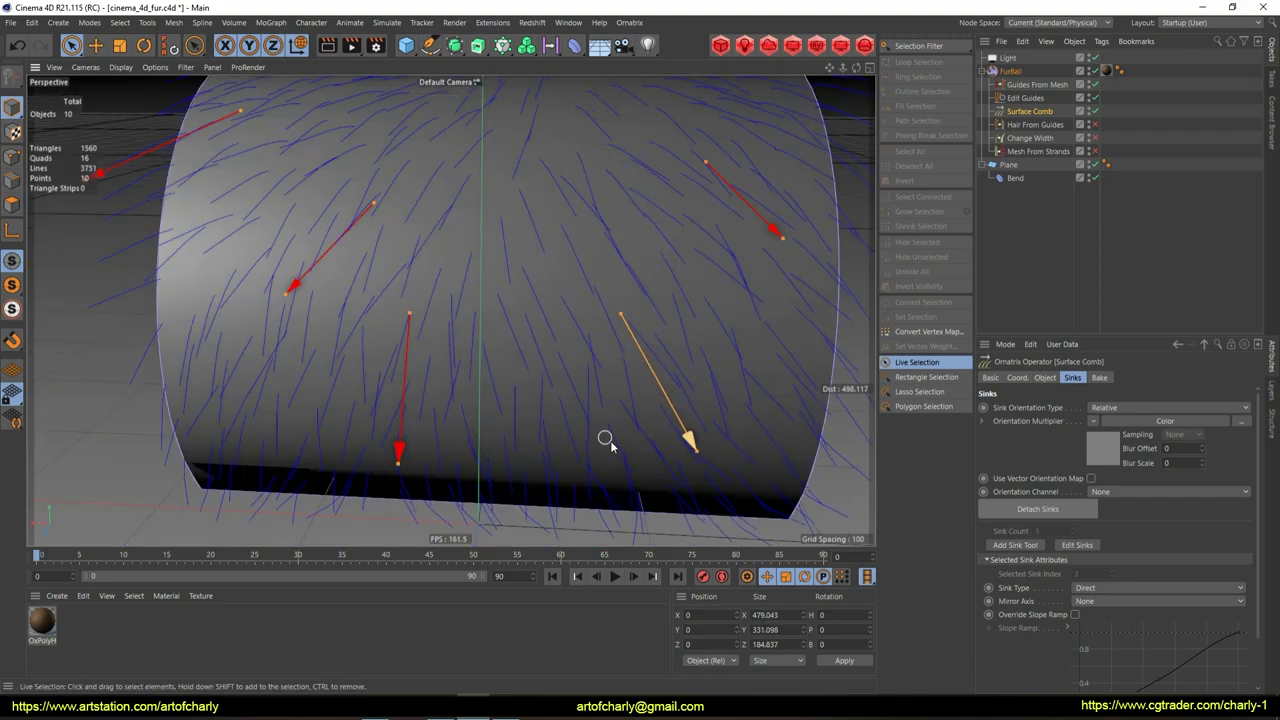
Zoom out to view the whole cylinder and redisplay the Surface Comb sink settings
key("e")
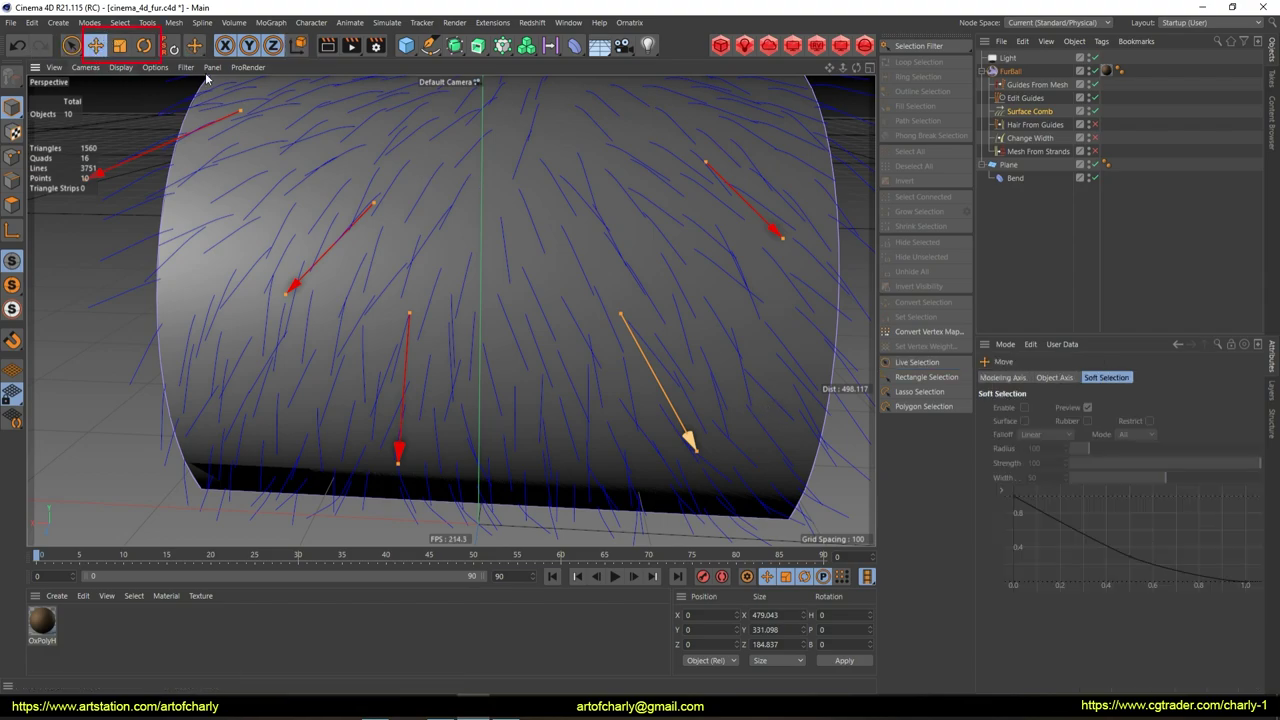
left_click_drag(546, 244, 543, 266, "alt")
scroll(390, 250, "down", 3)
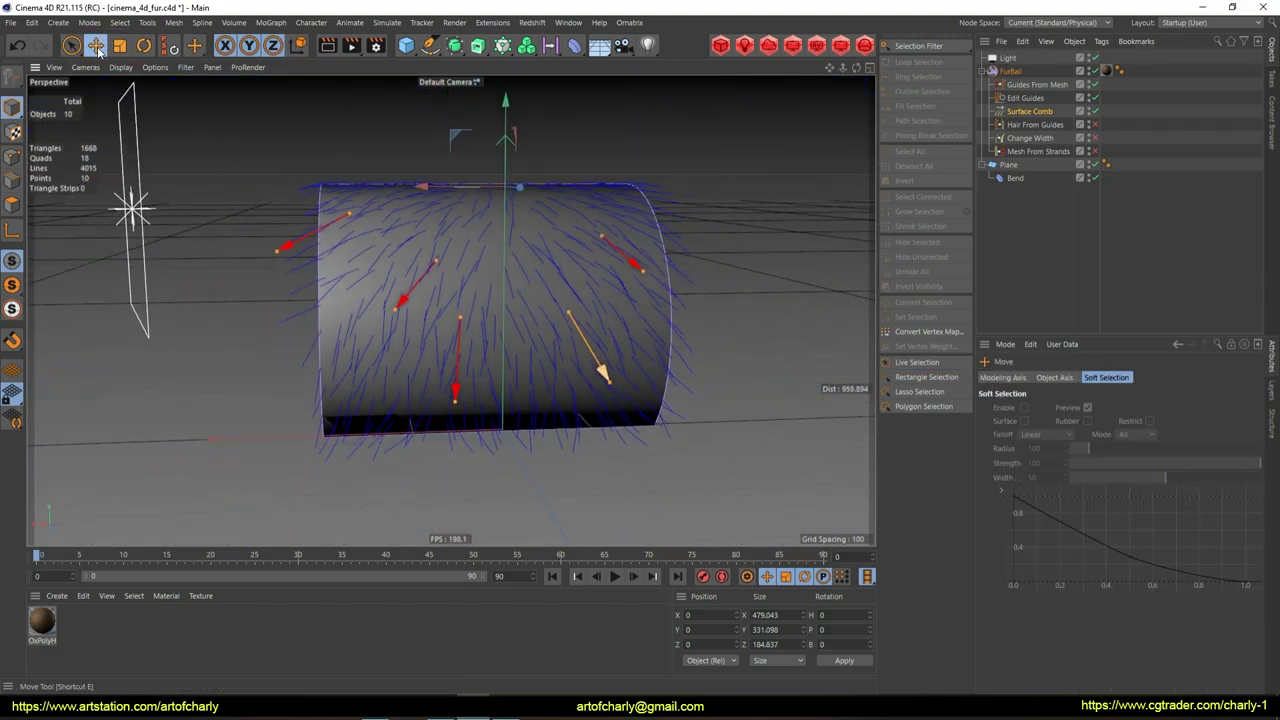
scroll(457, 280, "up", 3)
scroll(486, 257, "up", 2)
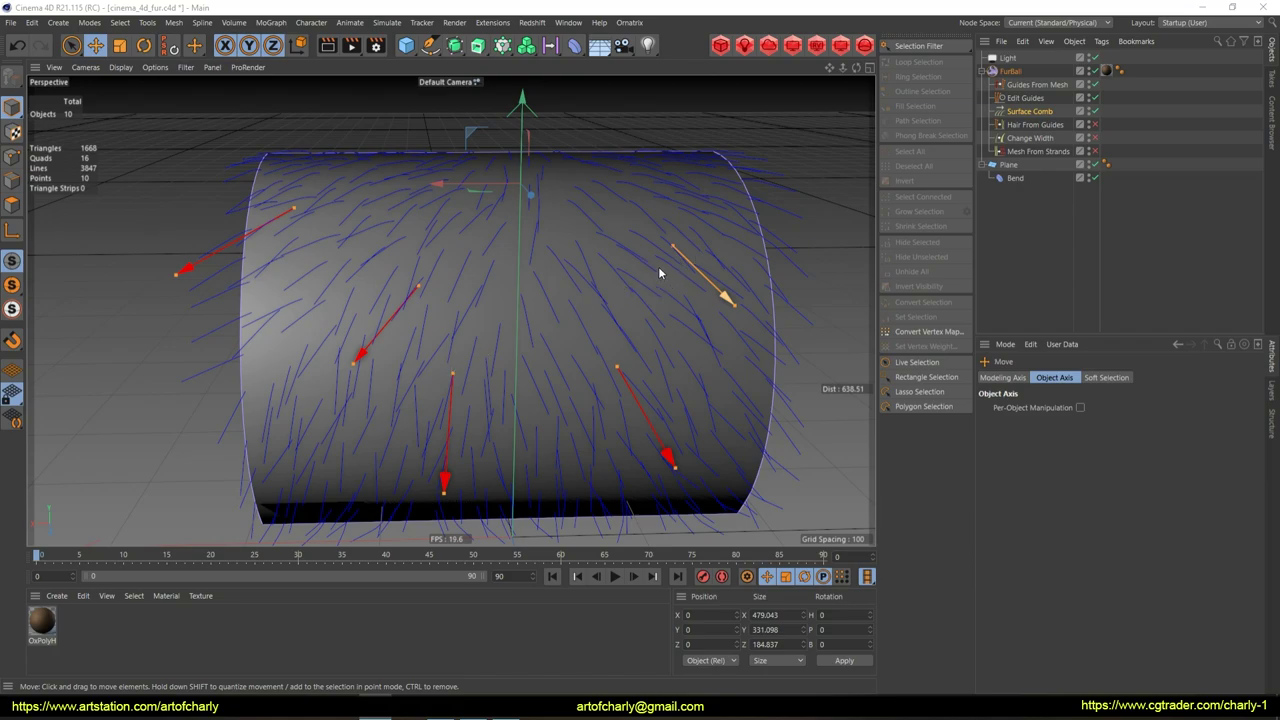
mouse_move(739, 229)
left_mouse_down("alt")
mouse_move(734, 206)
mouse_move(617, 252)
mouse_move(722, 213)
mouse_move(740, 224)
left_mouse_up("alt")
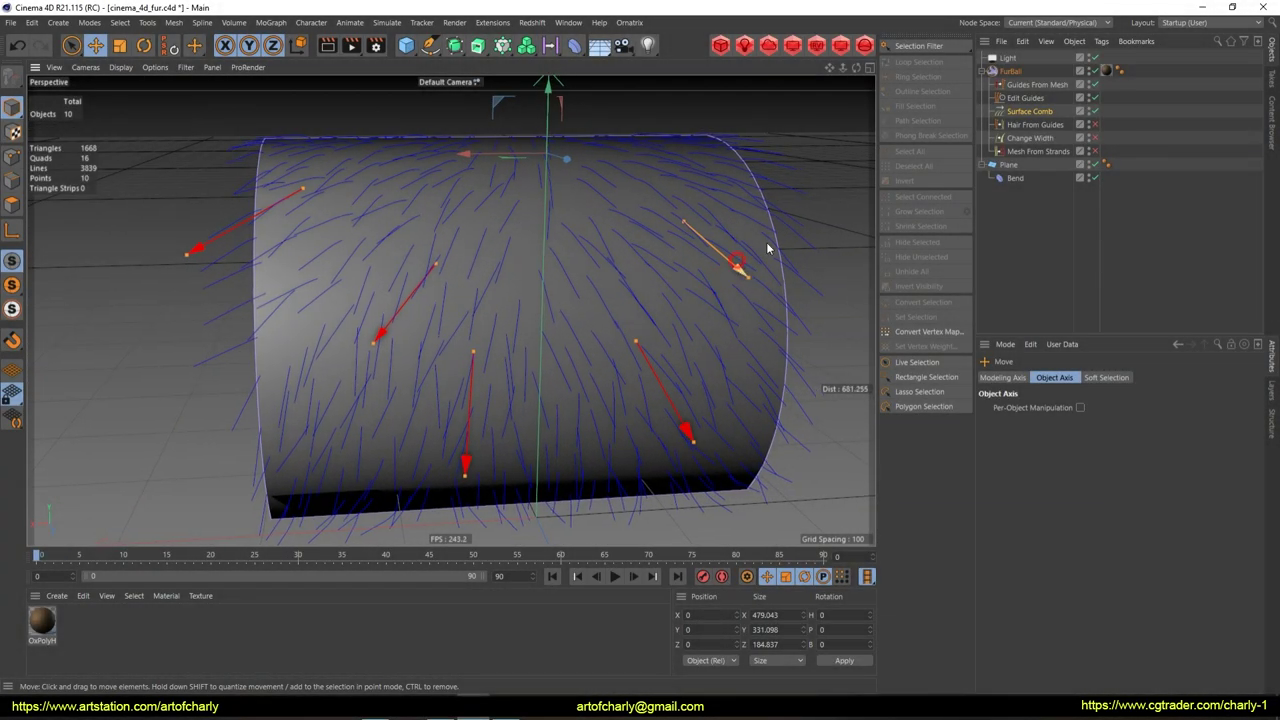
left_click(1040, 113)
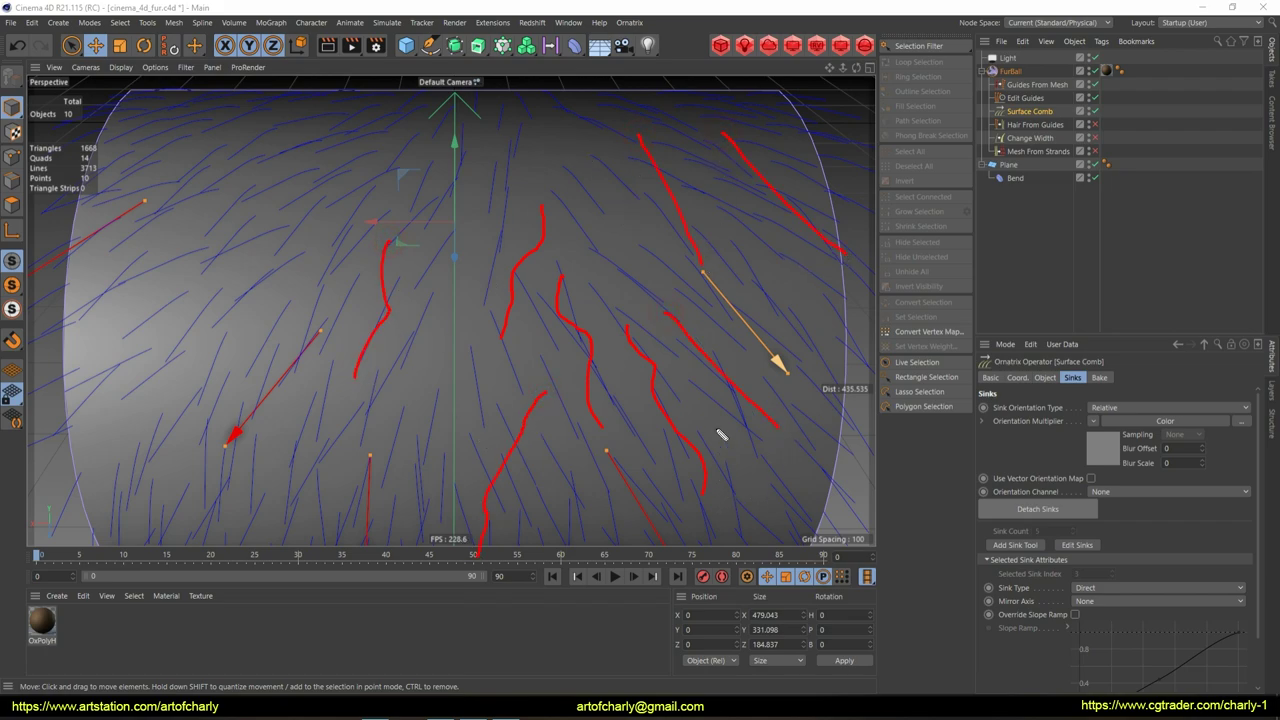
left_click_drag(610, 267, 614, 280, "alt")
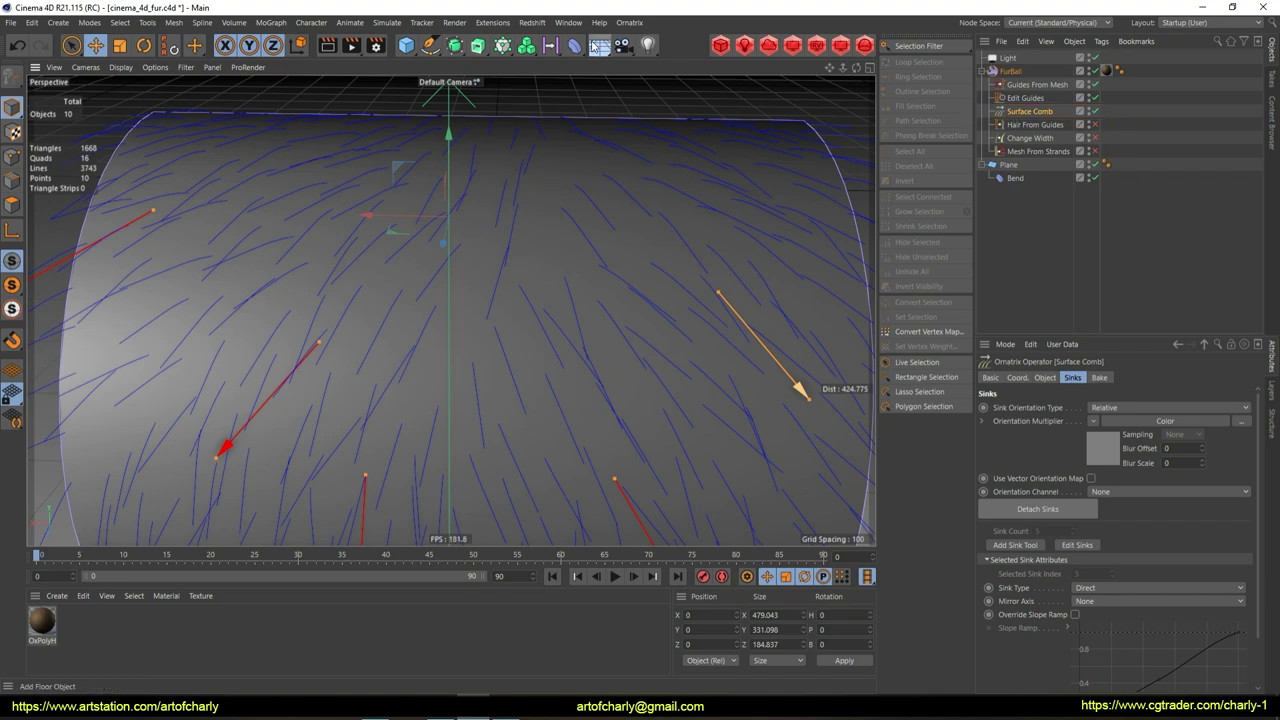
left_click(629, 22)
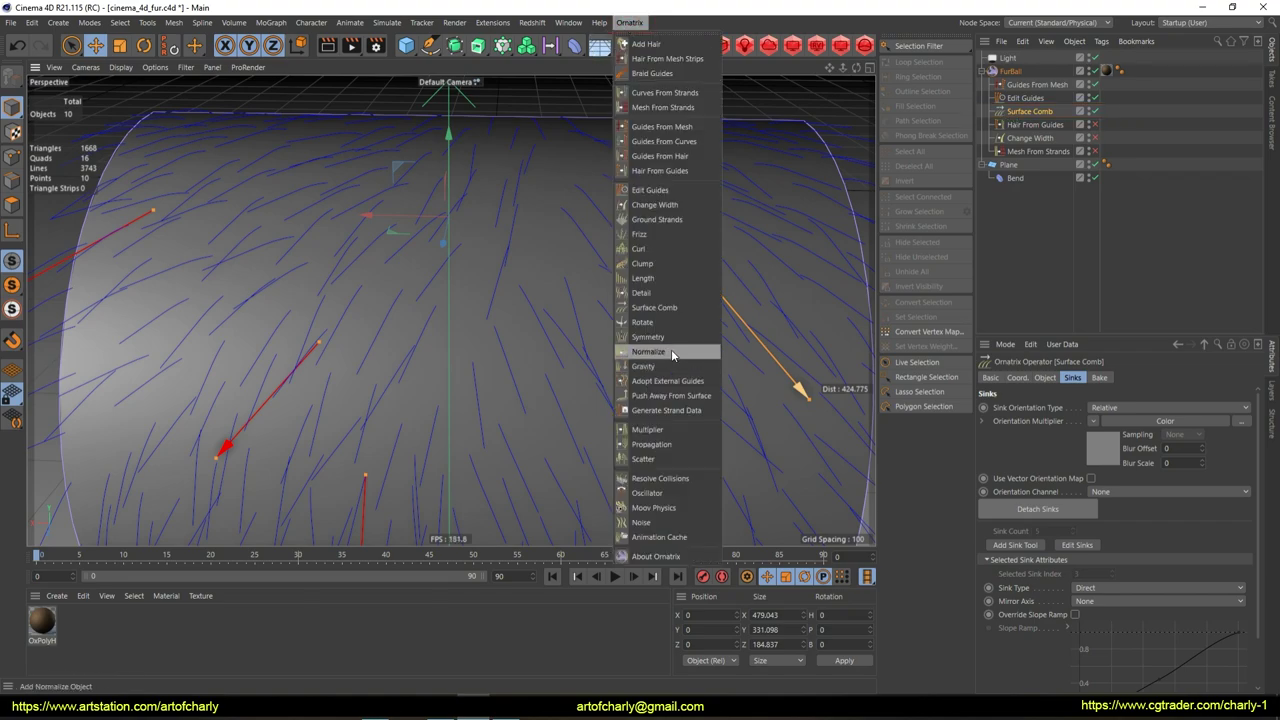
Add a Detail operator with View and Render Point Count both set to 30
left_click(641, 292)
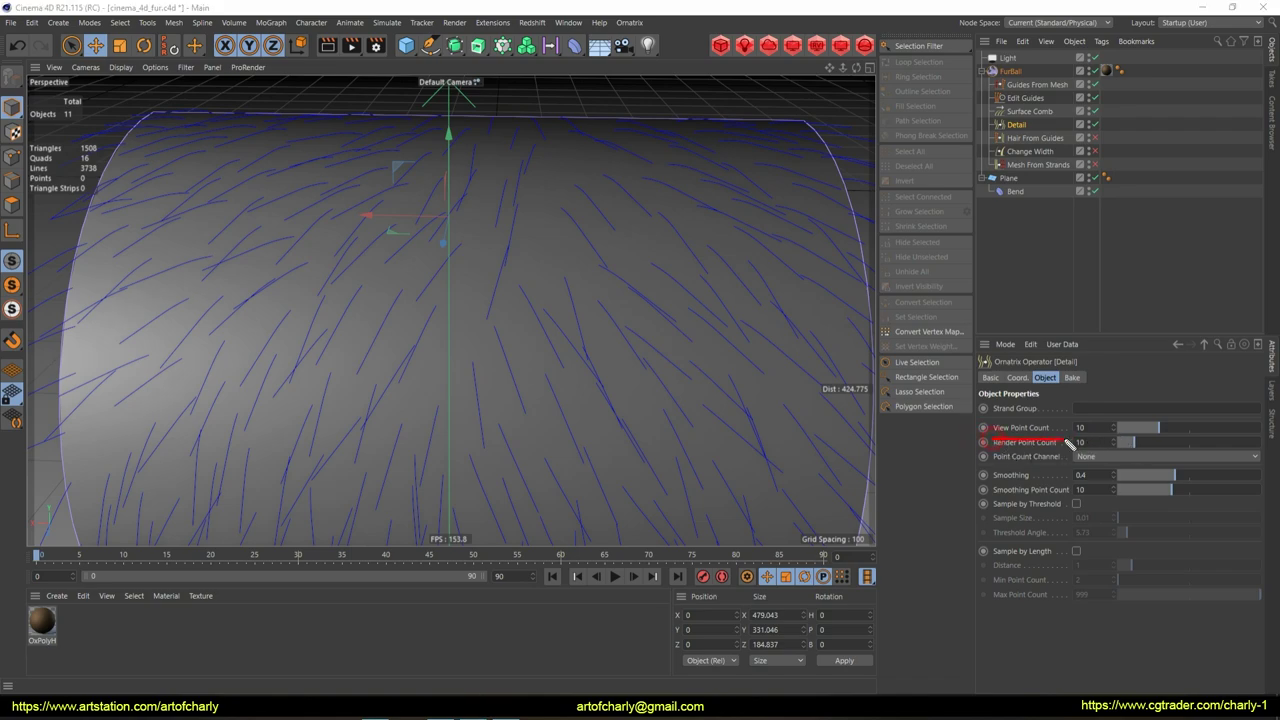
type("30")
key("Return")
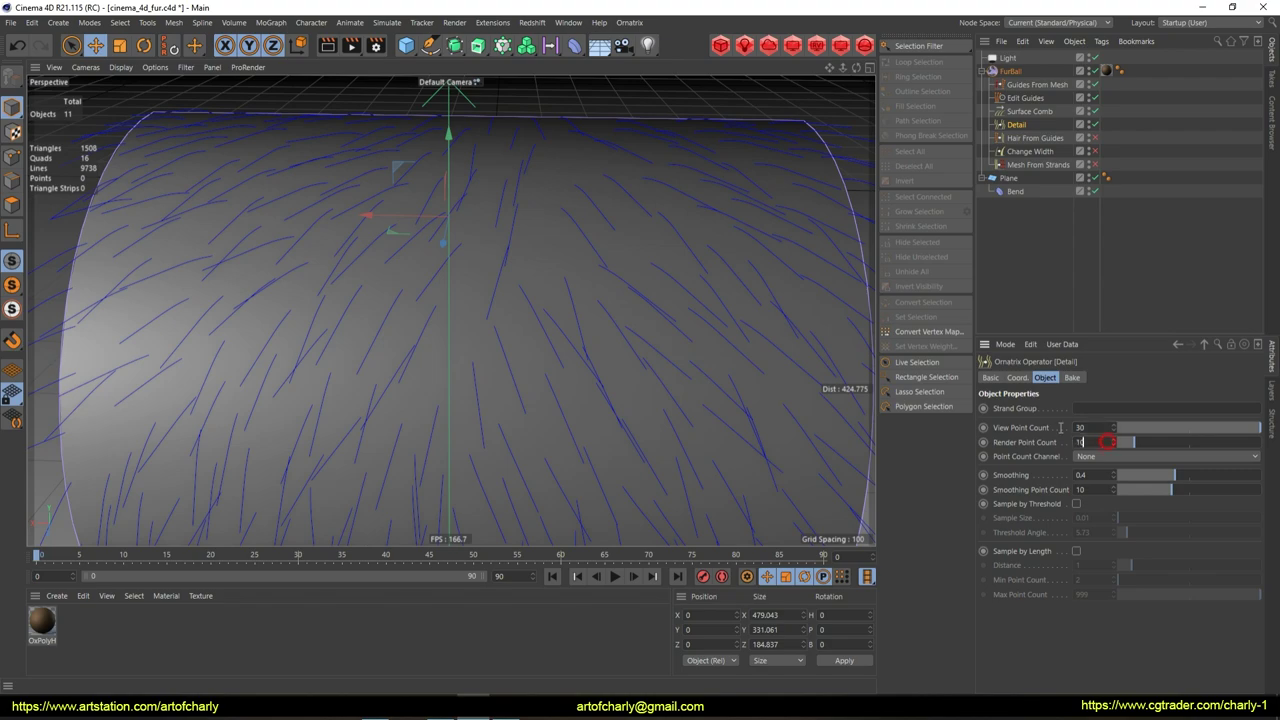
type("30")
key("Return")
left_click(629, 22)
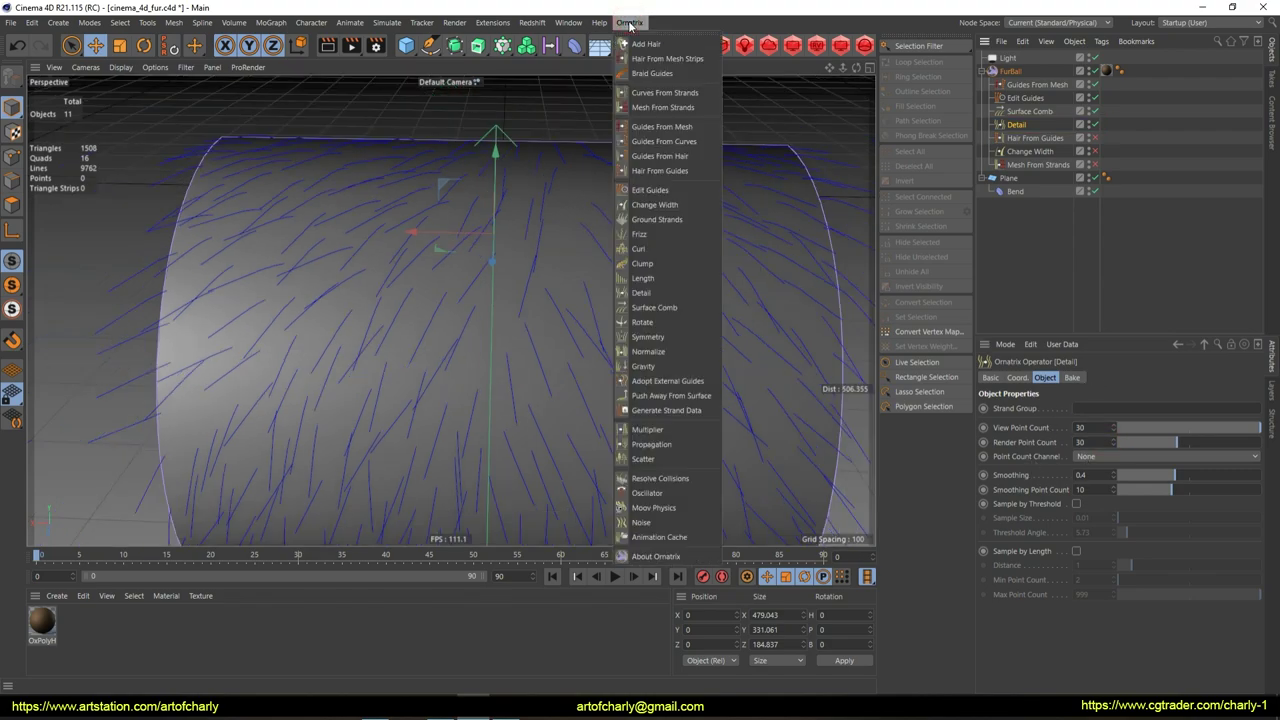
Add a Curl operator with Magnitude raised to 1.81 and Phase lowered to 1.27
left_click(670, 248)
scroll(691, 276, "up", 2)
left_click_drag(1152, 612, 1100, 600)
scroll(1120, 600, "down", 5)
left_click_drag(1214, 477, 1197, 481)
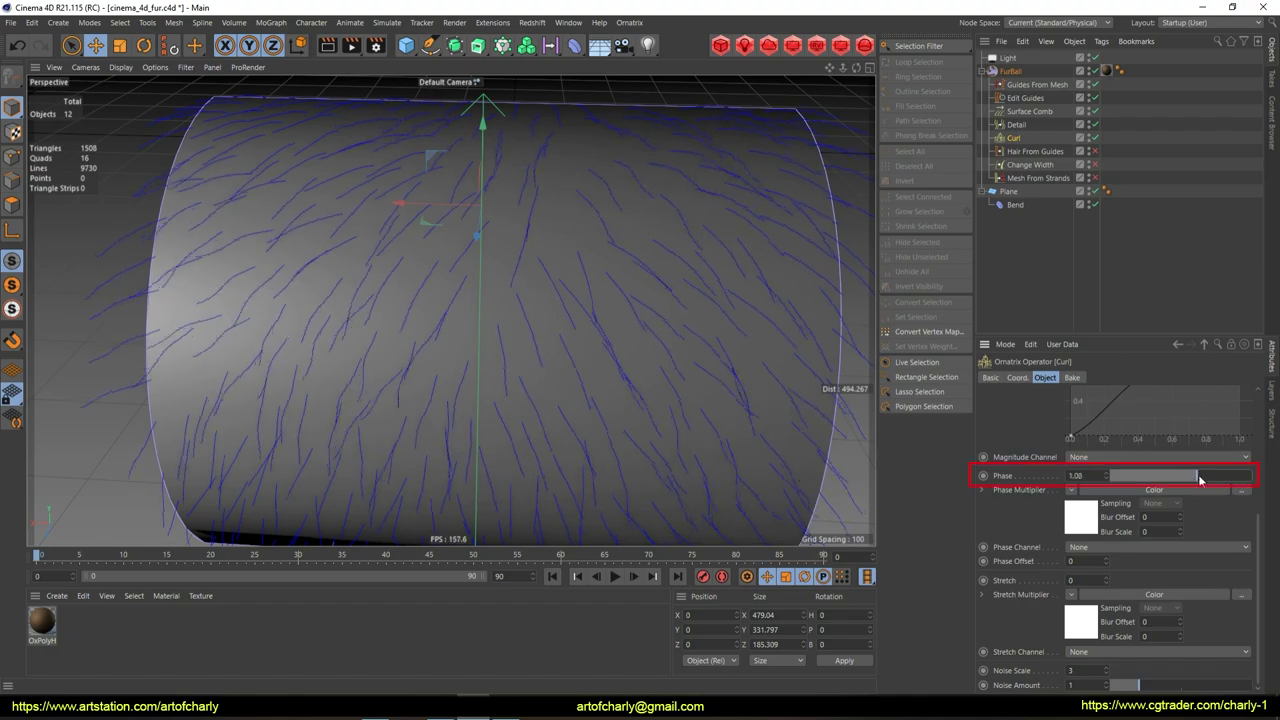
scroll(1033, 446, "up", 5)
scroll(1059, 514, "up", 3)
left_click_drag(1133, 492, 1159, 492)
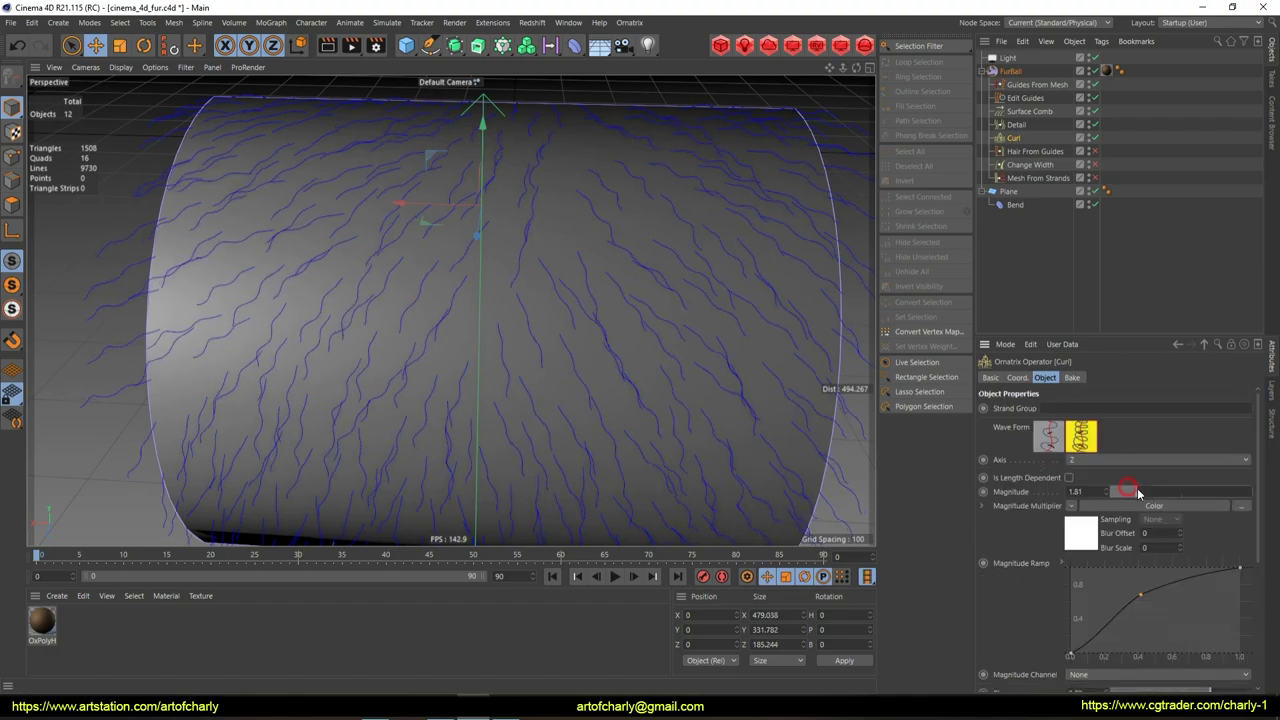
scroll(1190, 530, "down", 3)
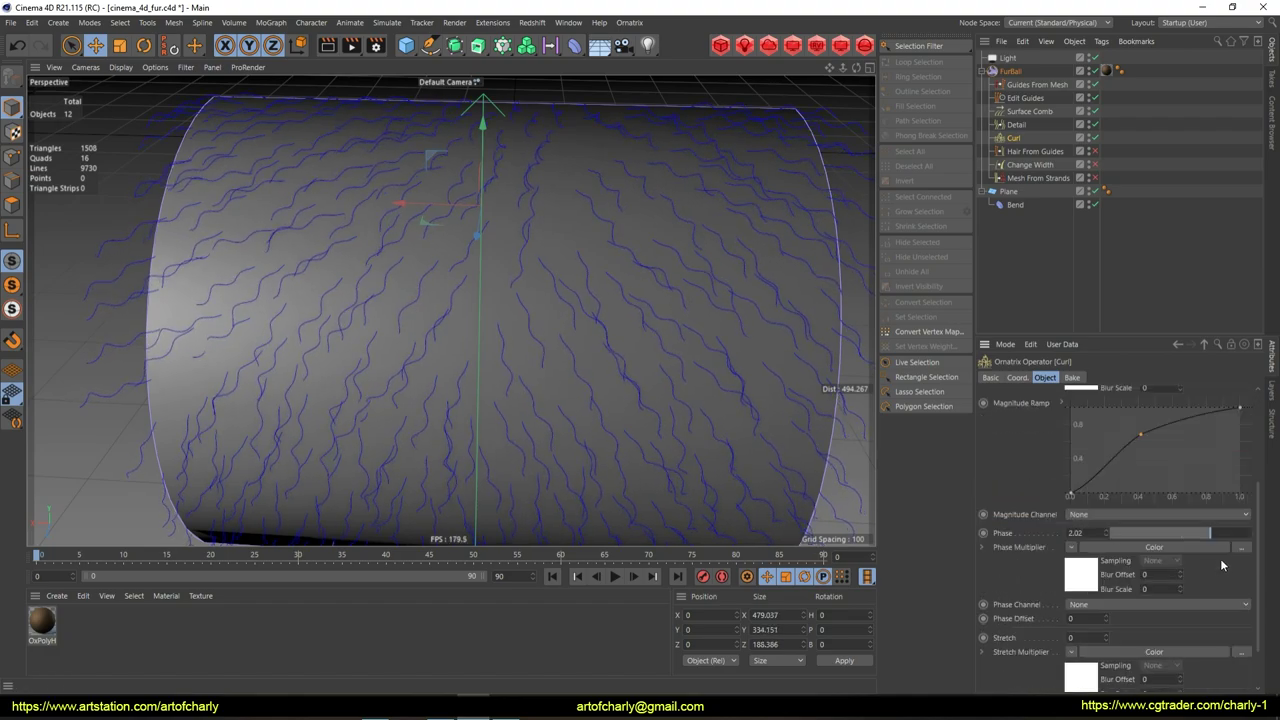
left_click_drag(1213, 537, 1200, 537)
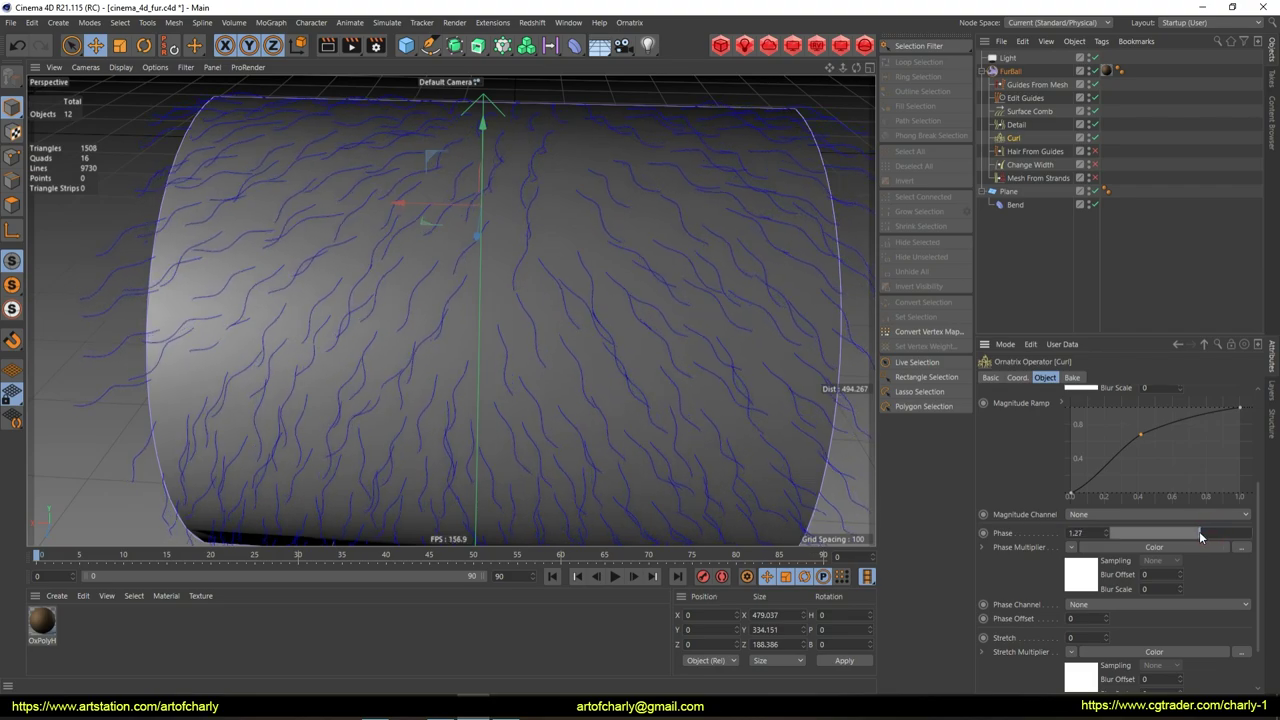
Orbit in close to inspect the wavy strands, then select Hair From Guides
mouse_move(523, 343)
left_mouse_down("alt")
mouse_move(608, 306)
mouse_move(594, 354)
left_mouse_up("alt")
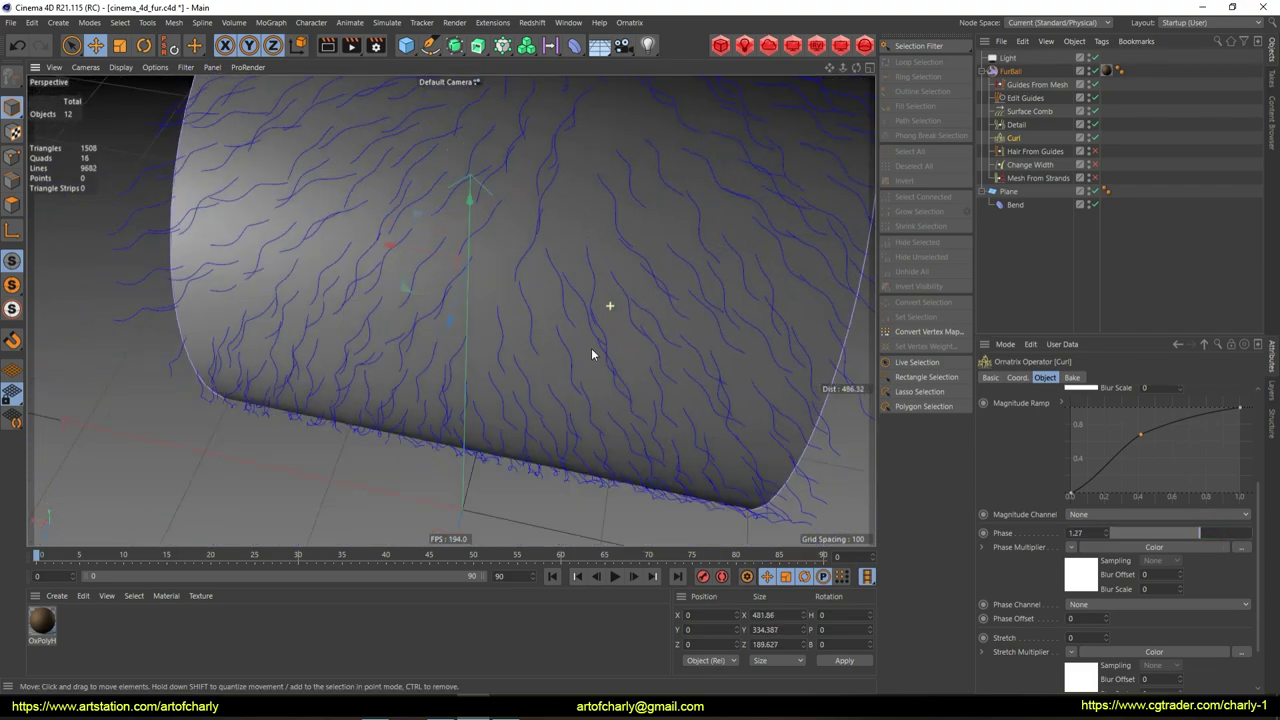
scroll(596, 300, "up", 4)
left_click_drag(597, 266, 563, 225, "alt")
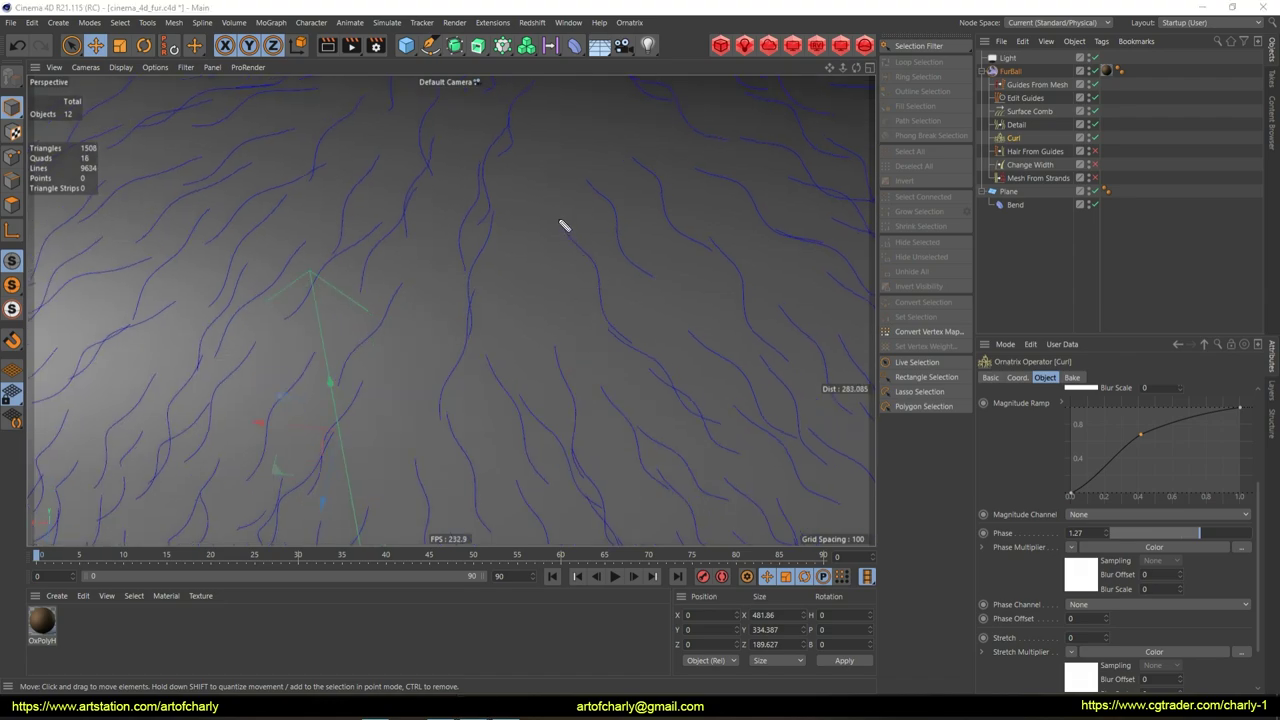
scroll(630, 360, "down", 4)
left_click(1035, 151)
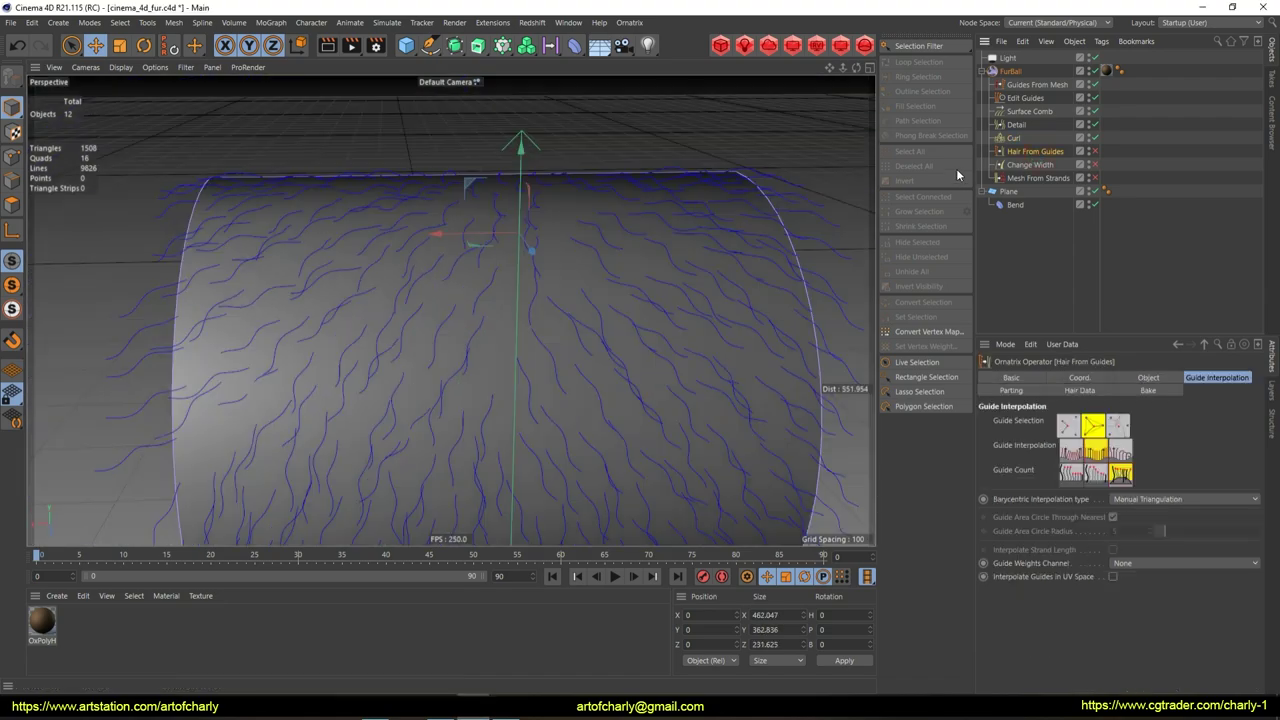
Enable Hair From Guides and set its Viewport Count Fraction to 10
left_click_drag(691, 309, 949, 170, "alt")
left_click(1096, 151)
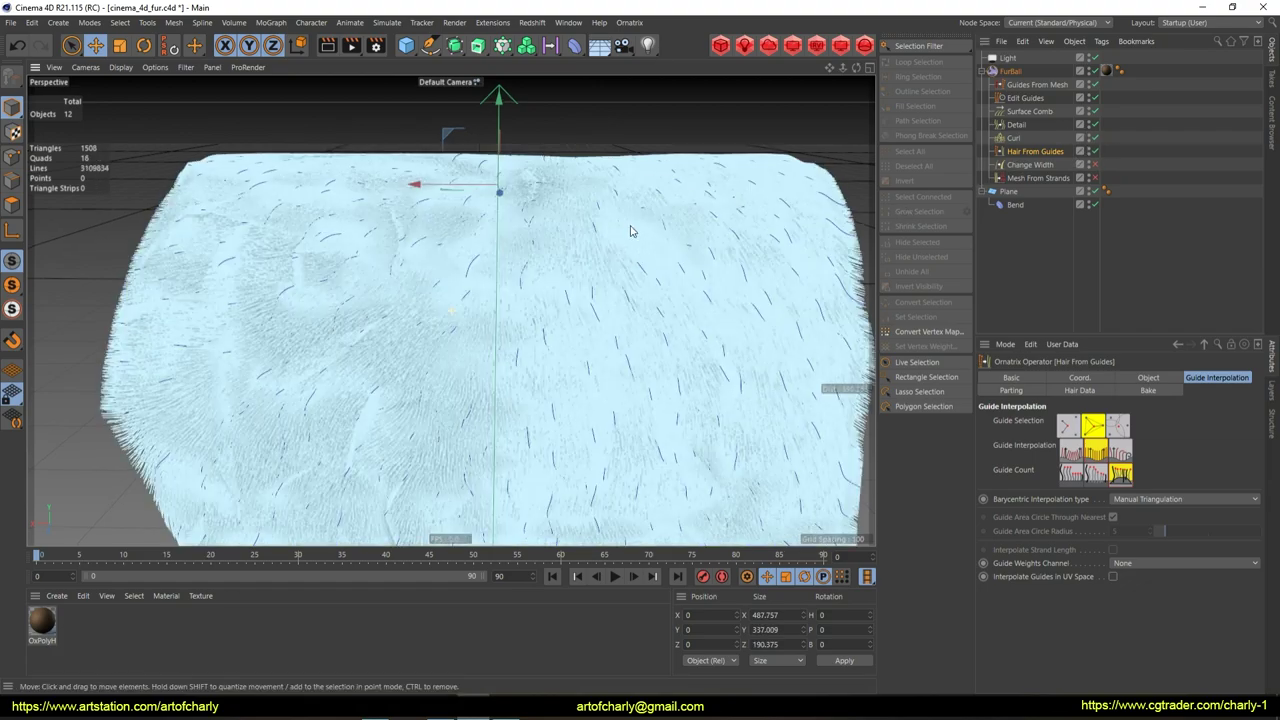
mouse_move(632, 229)
left_mouse_down("alt")
mouse_move(672, 238)
mouse_move(640, 236)
left_mouse_up("alt")
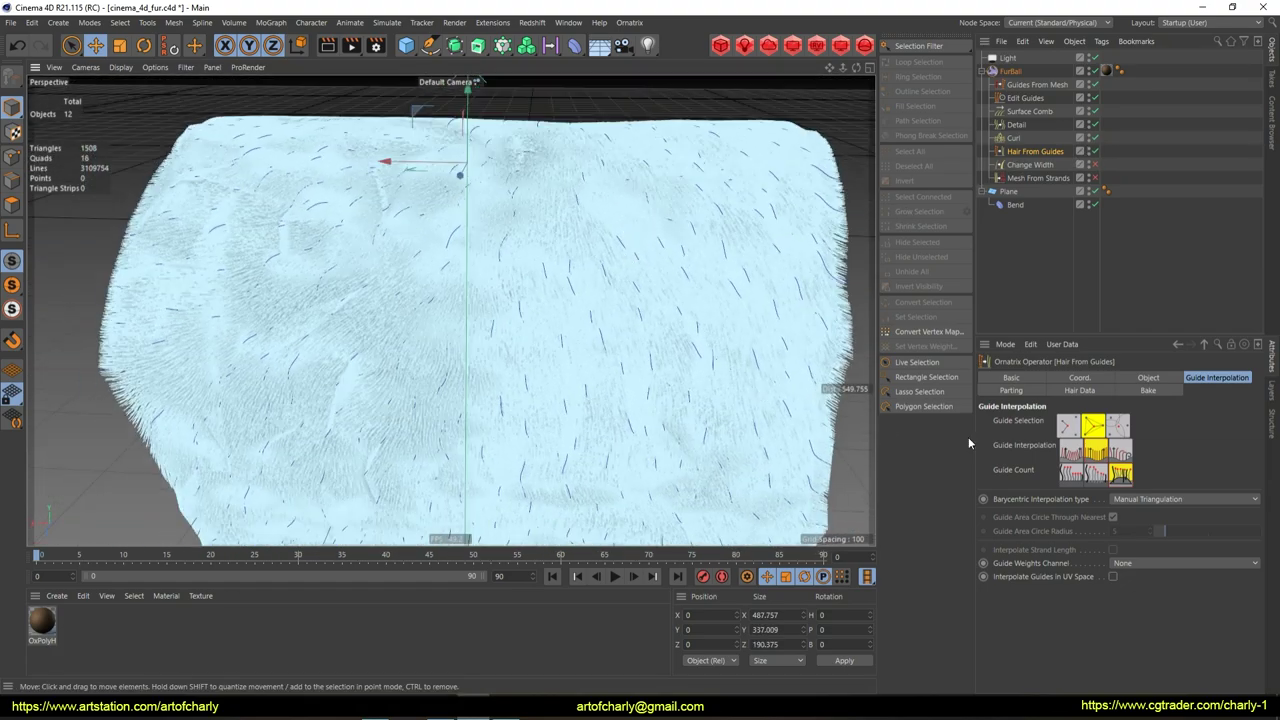
left_click(1150, 378)
double_click(1120, 507)
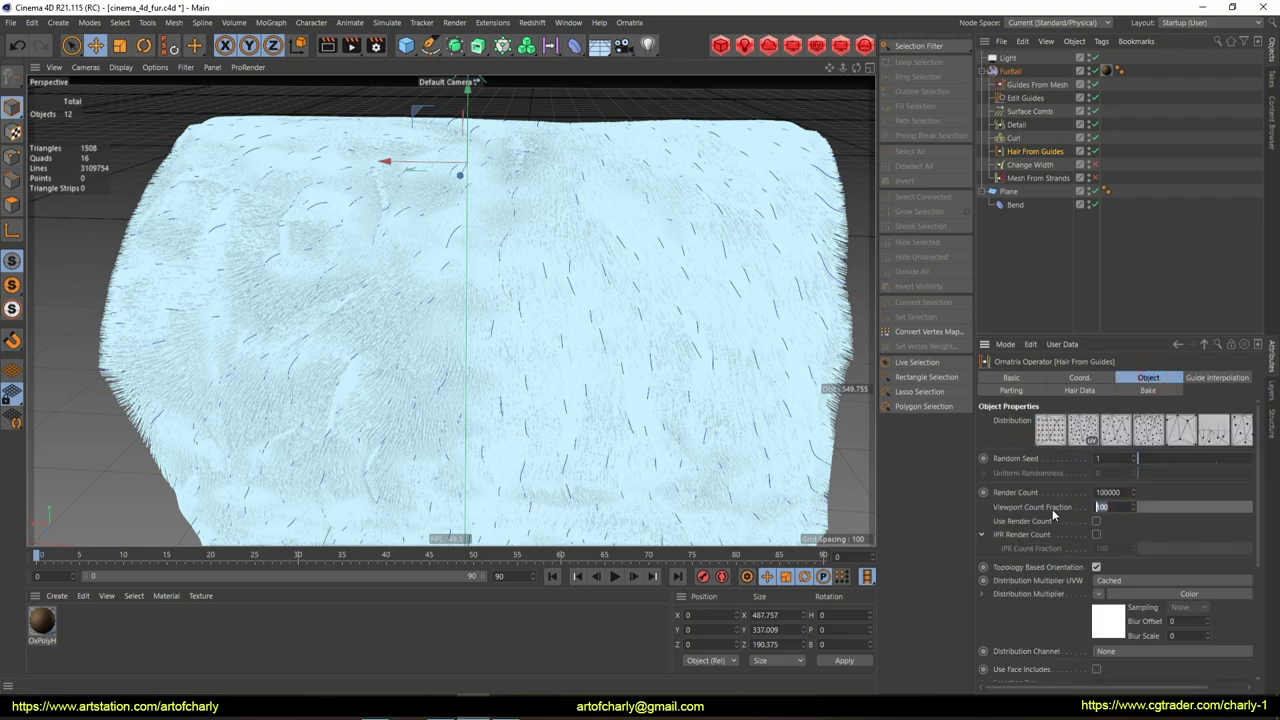
type("10")
key("Return")
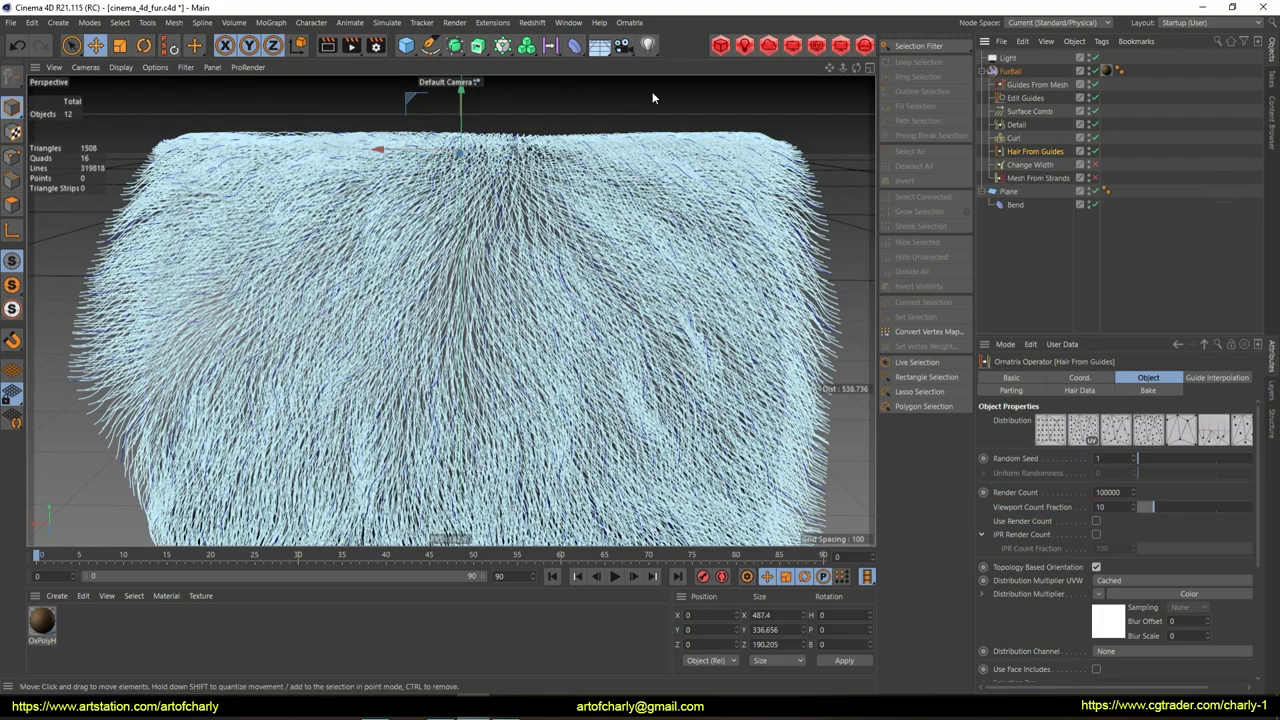
left_click(629, 22)
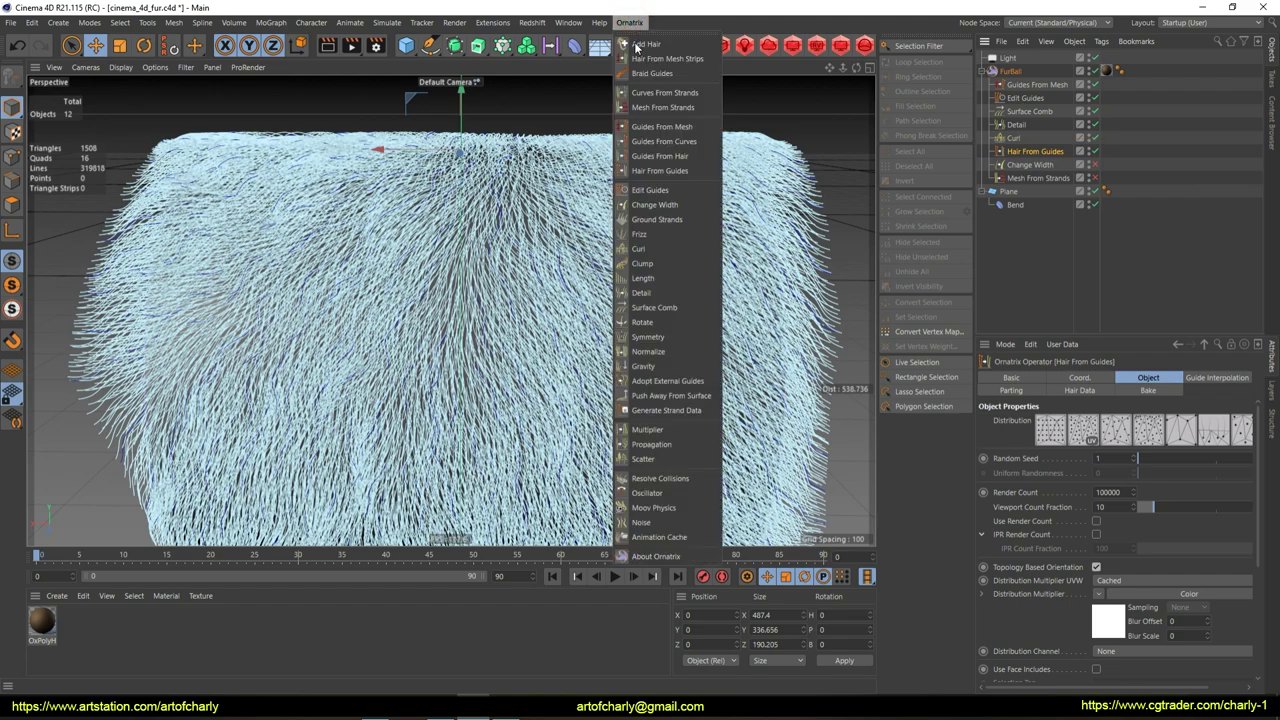
Add a Clump operator and create its clumps from the guides
left_click(660, 263)
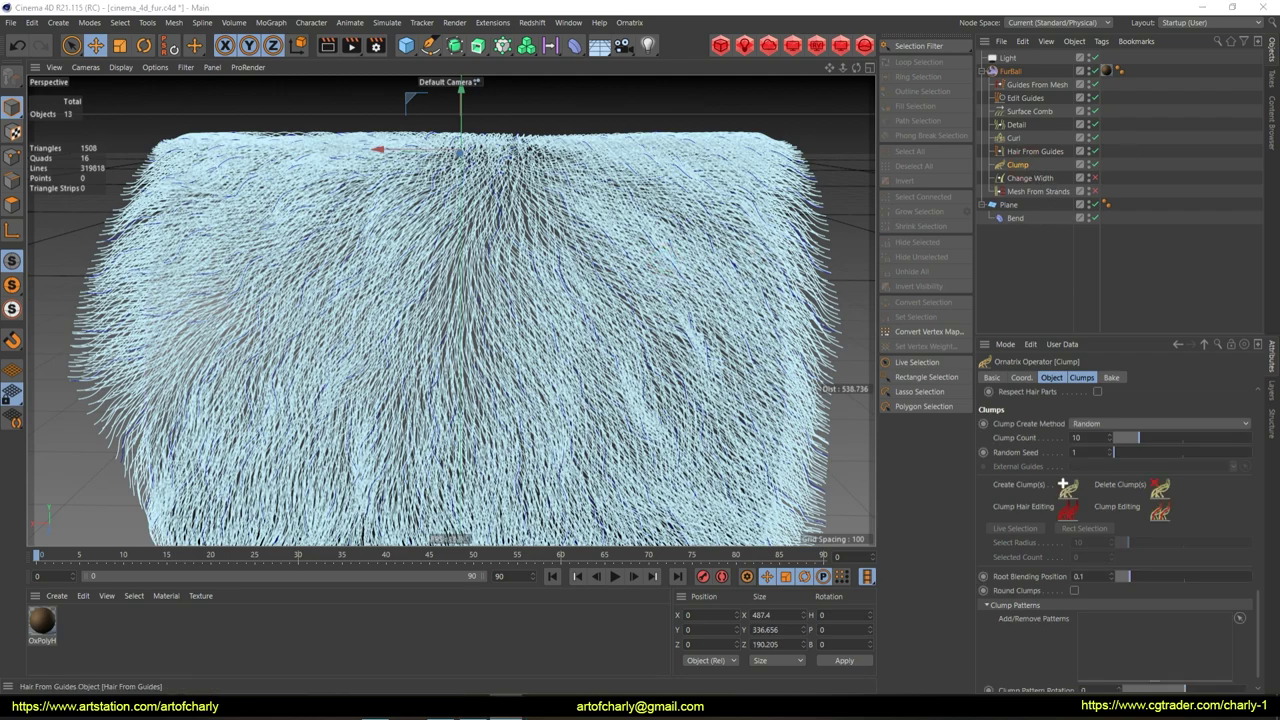
left_click(1082, 377)
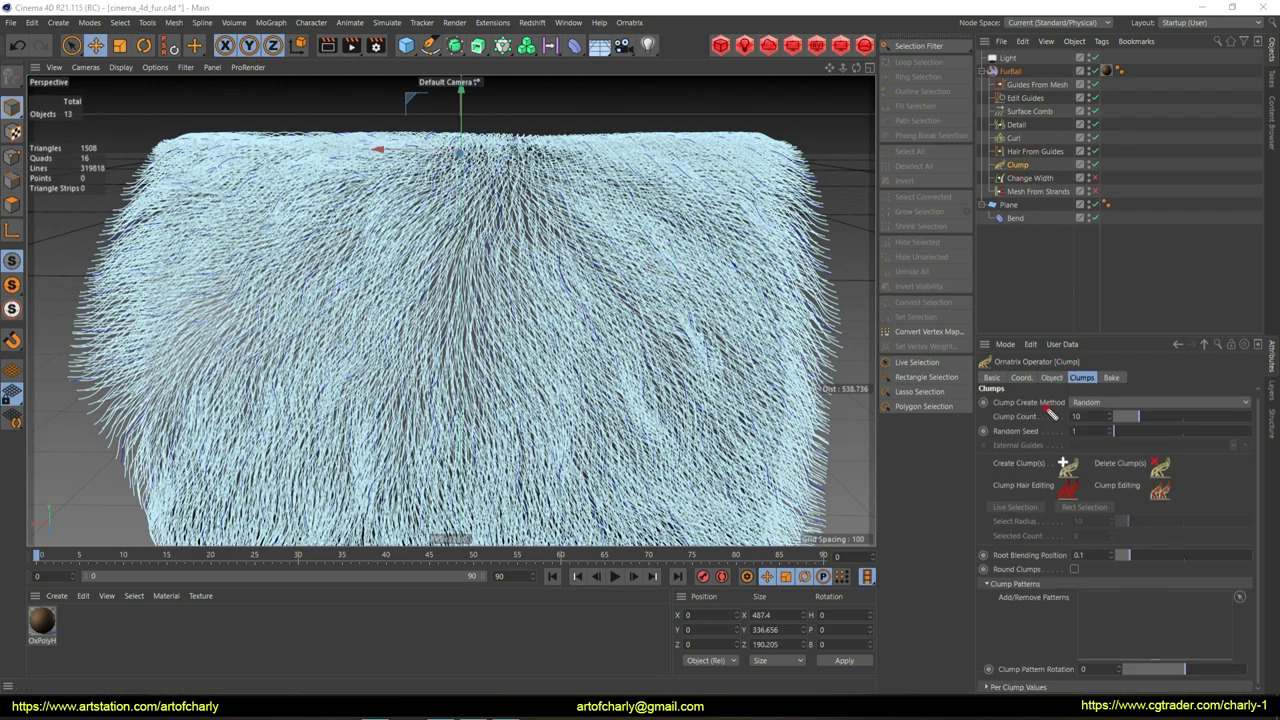
left_click(1100, 402)
left_click(1107, 443)
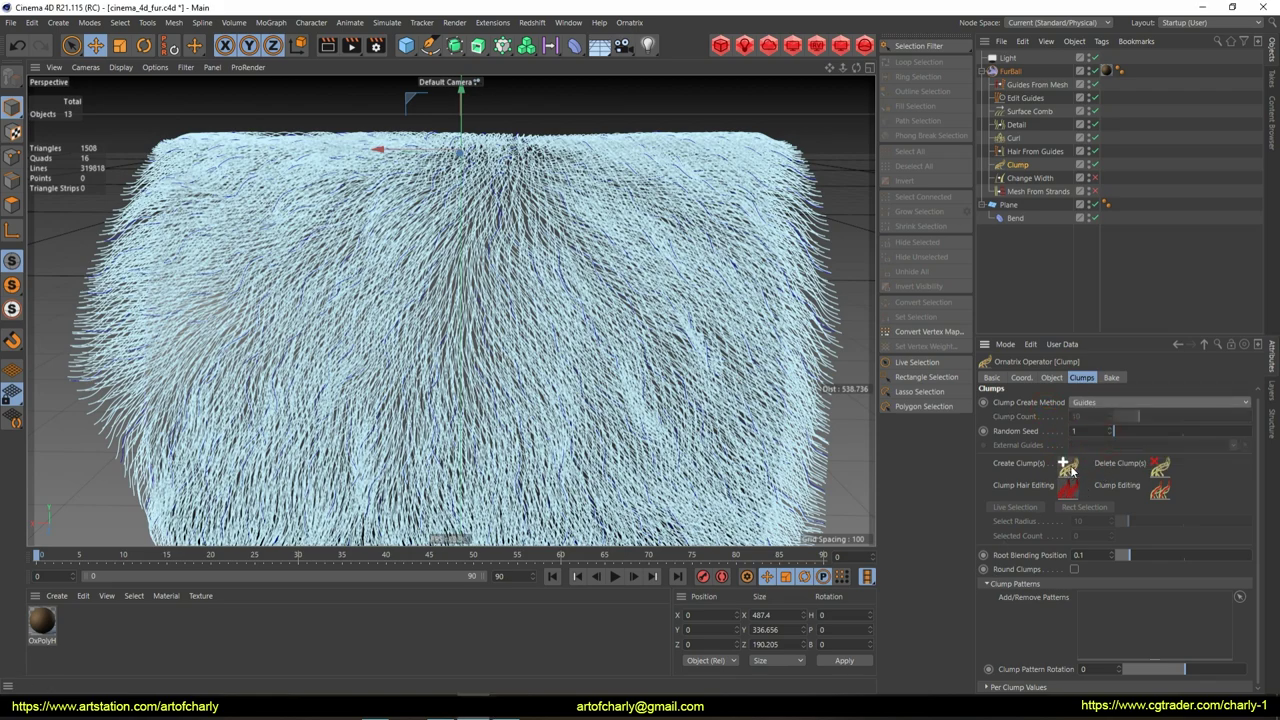
left_click(1072, 466)
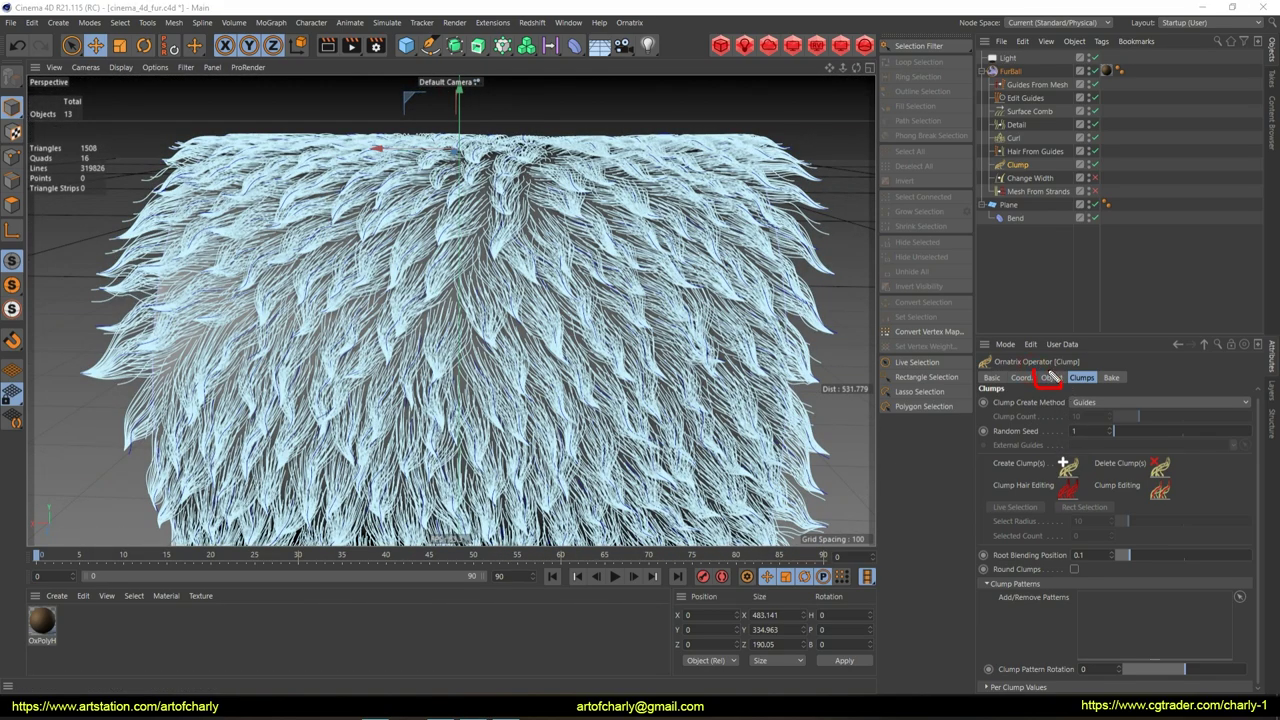
Lower the Amount Ramp tip, set Amount to 0.9, and enable Preserve Strand Length
left_click(1051, 378)
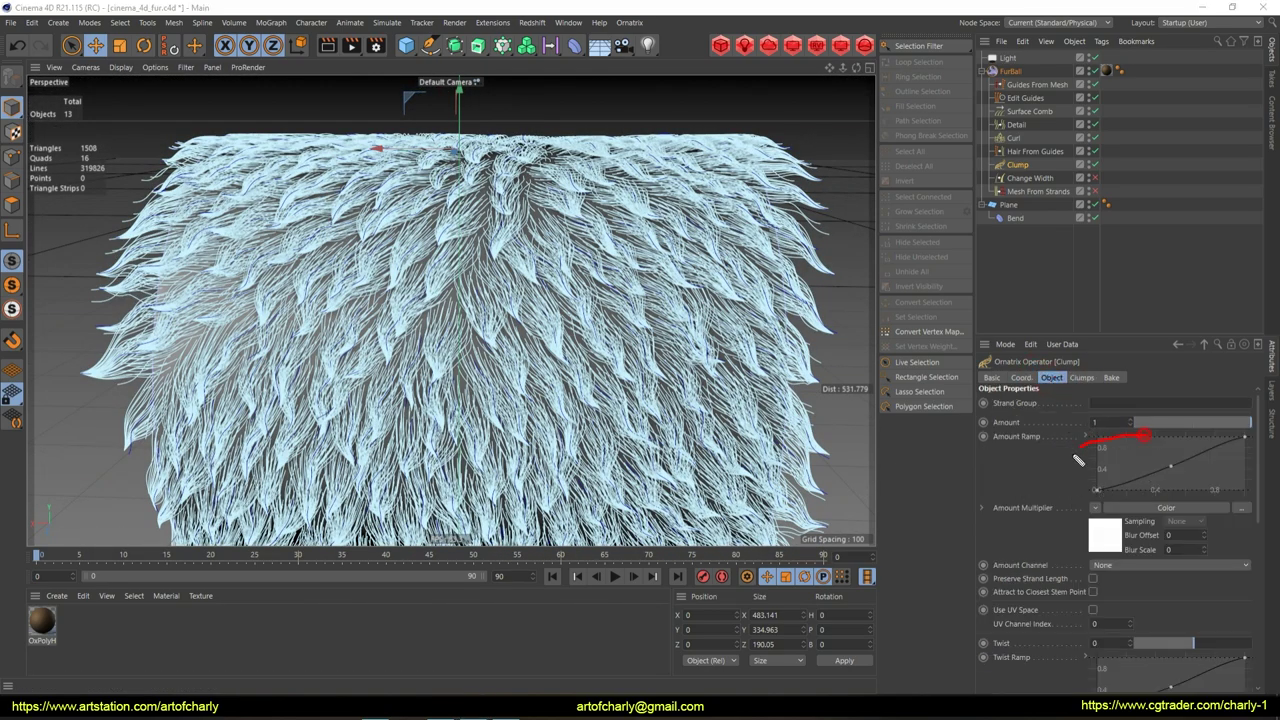
left_click_drag(1244, 437, 1244, 452)
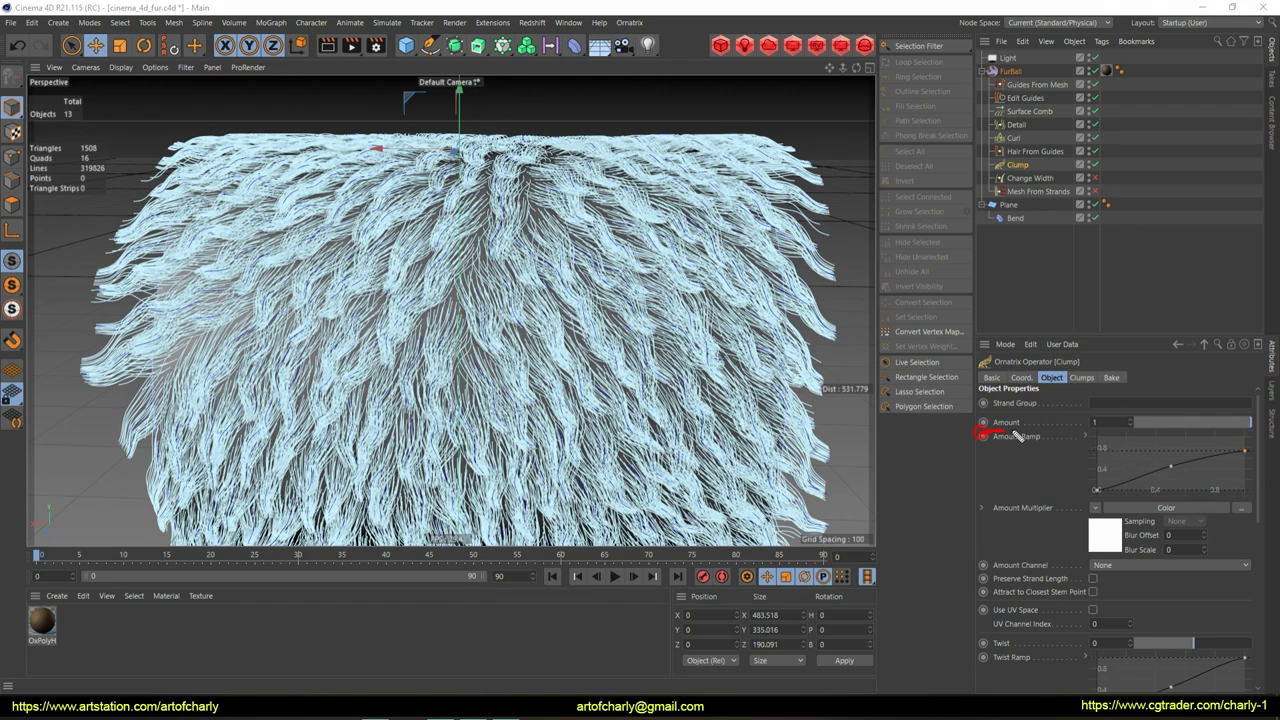
left_click(1113, 421)
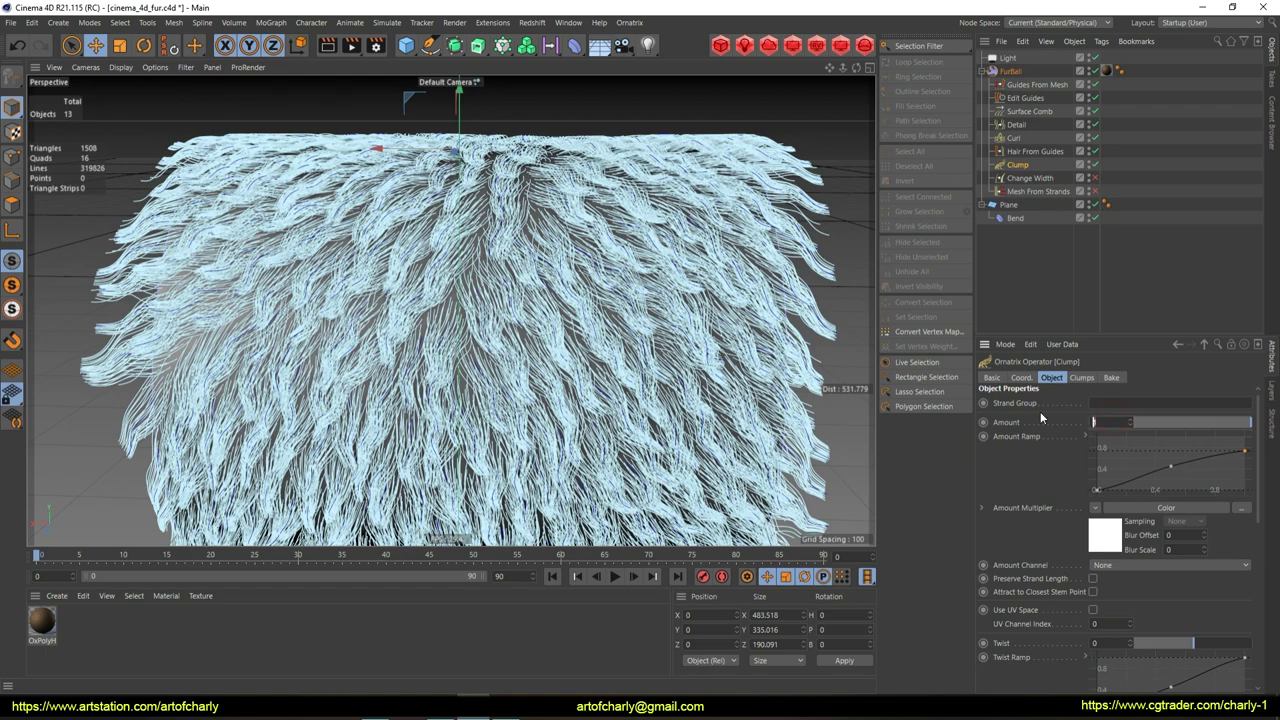
type("0.9")
key("Return")
left_click(1093, 579)
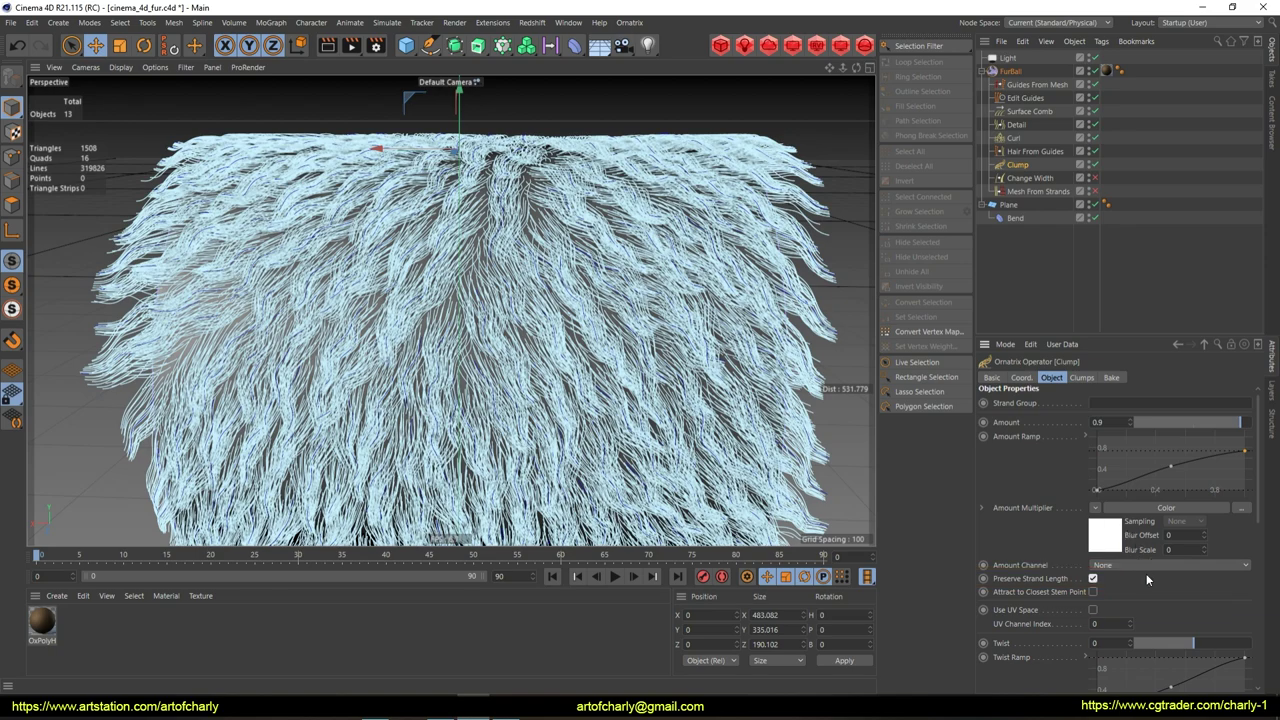
scroll(1049, 513, "down", 3)
scroll(1049, 513, "down", 2)
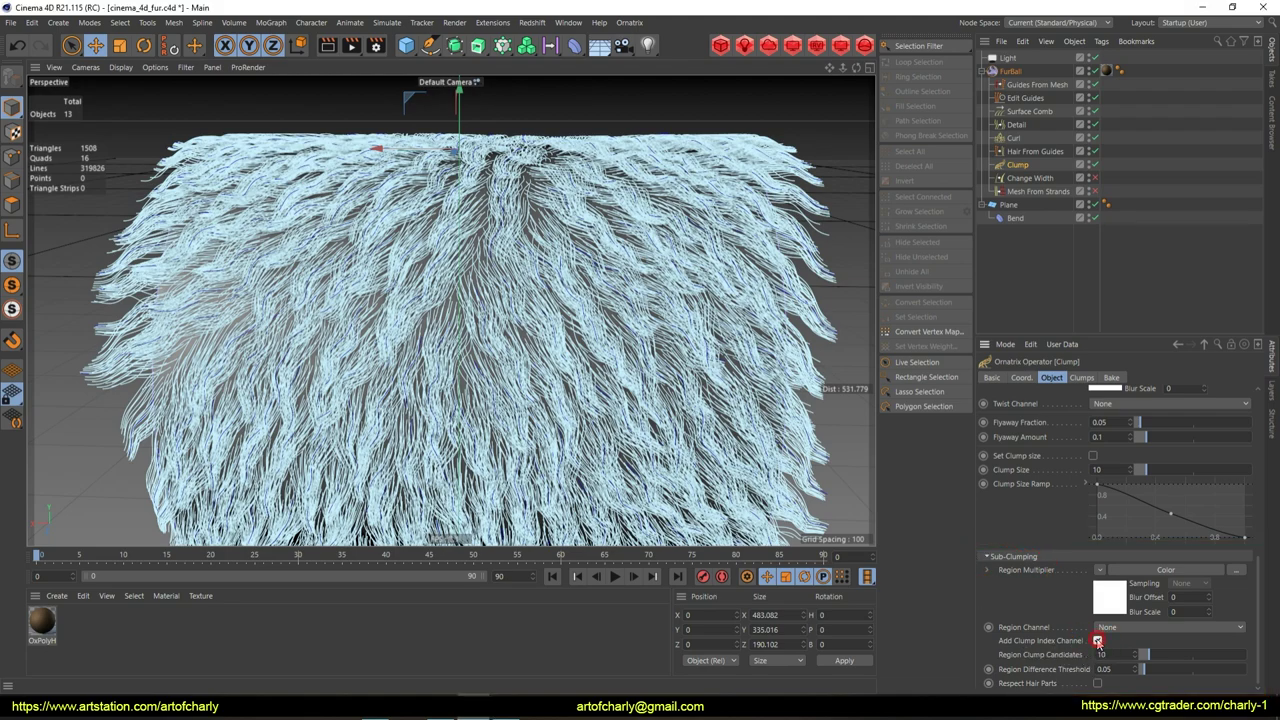
left_click(630, 22)
Add a second Clump using Region Channel ClumpIds and create 1000 clumps
left_click(656, 263)
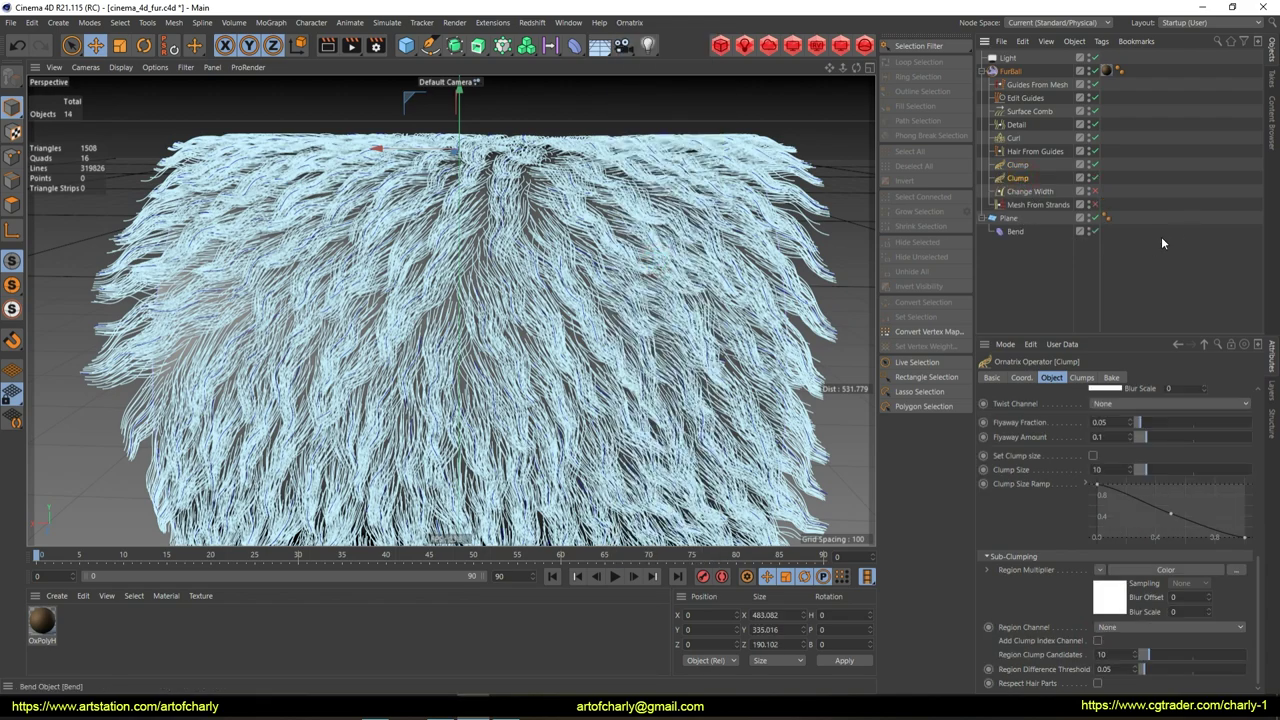
left_click(1060, 422)
left_click(1142, 627)
left_click(1142, 613)
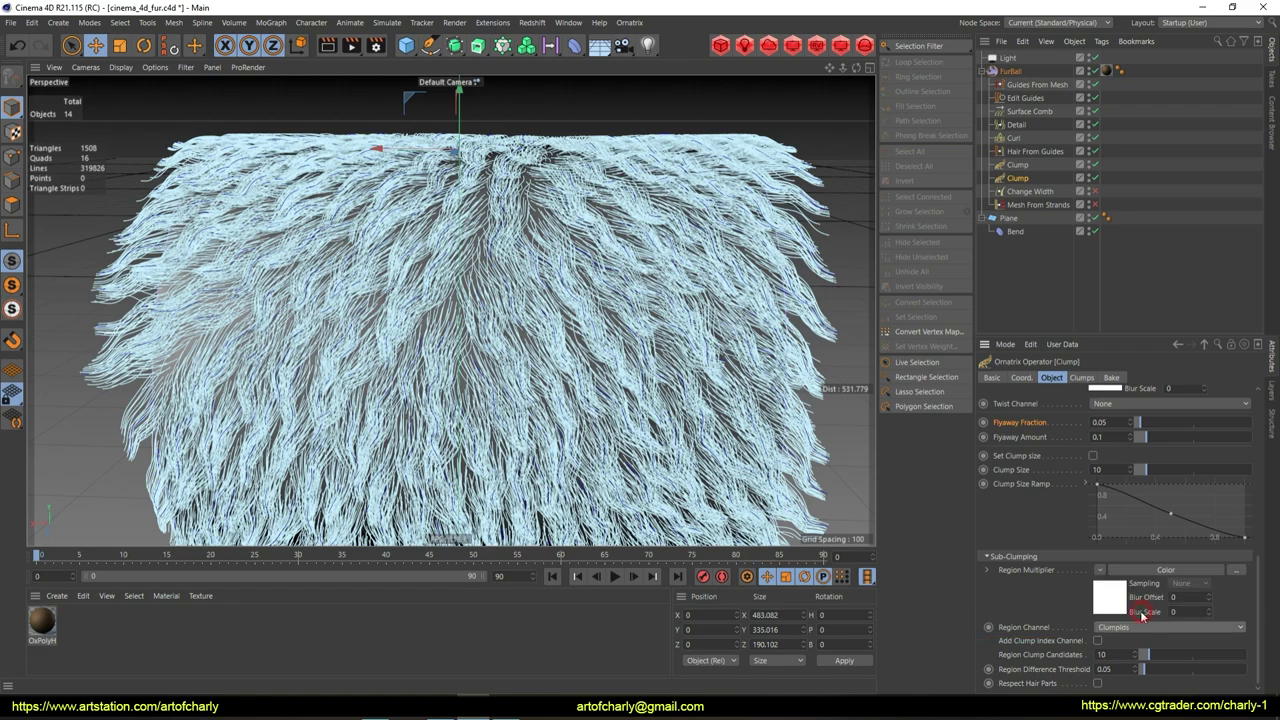
left_click(1082, 377)
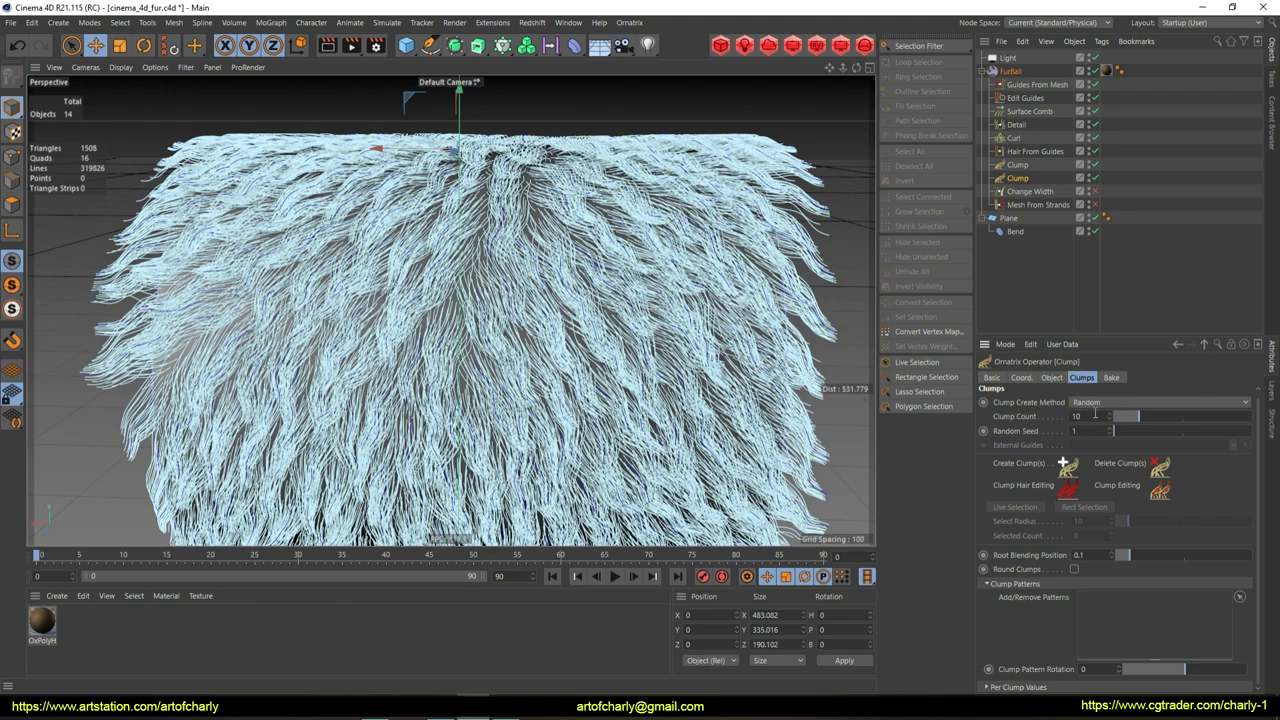
double_click(1098, 413)
type("1000")
key("Return")
left_click(1070, 466)
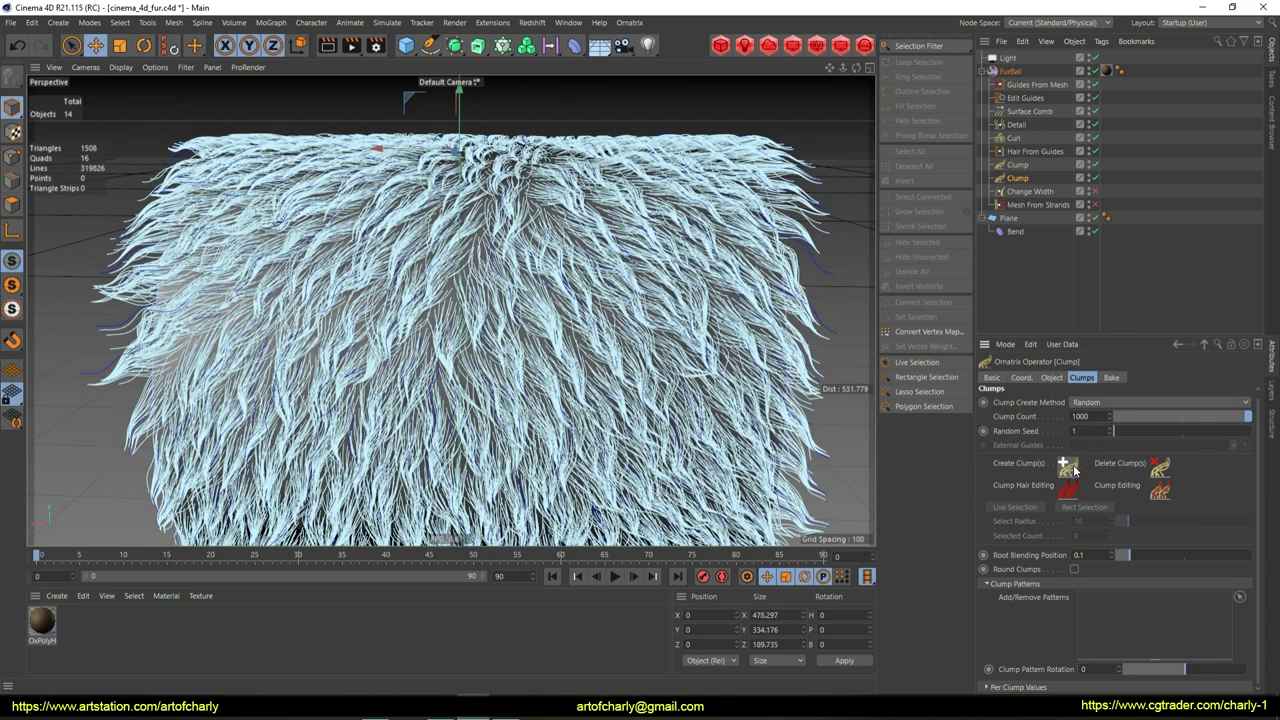
Drop the Amount Ramp tip to 0.8 and enable Add Clump Index Channel
left_click(1052, 377)
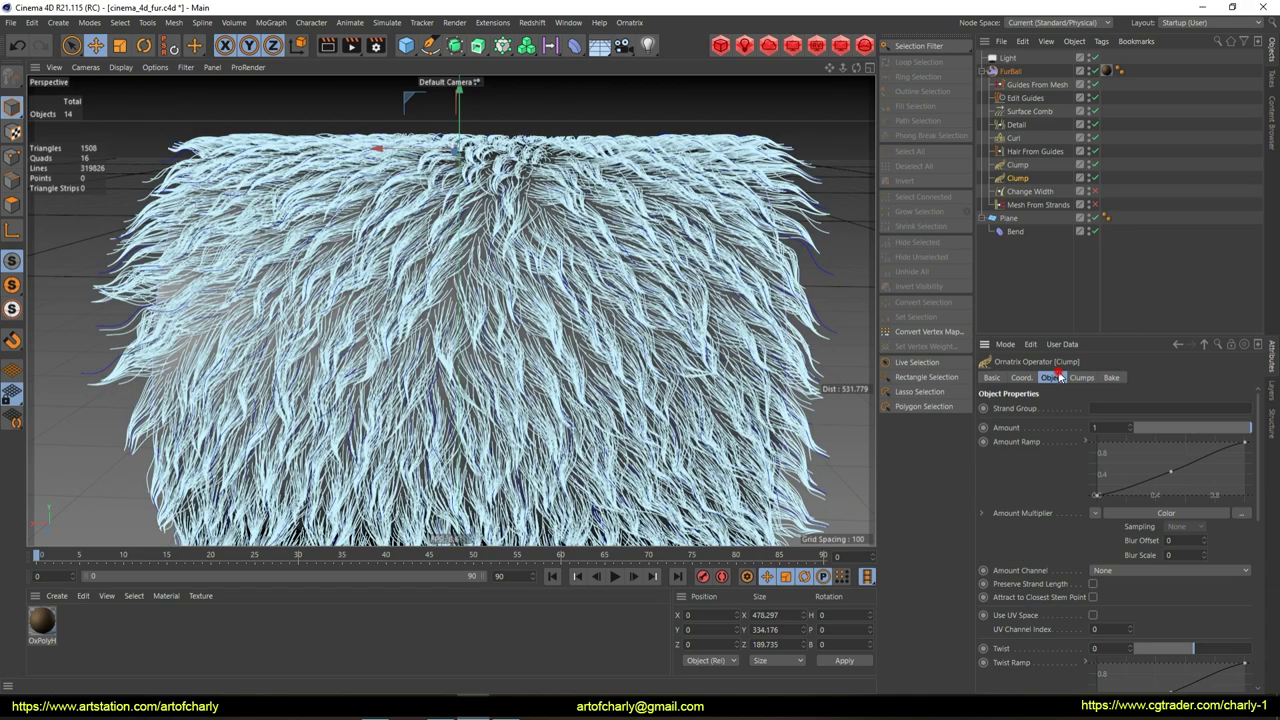
left_click(1245, 442)
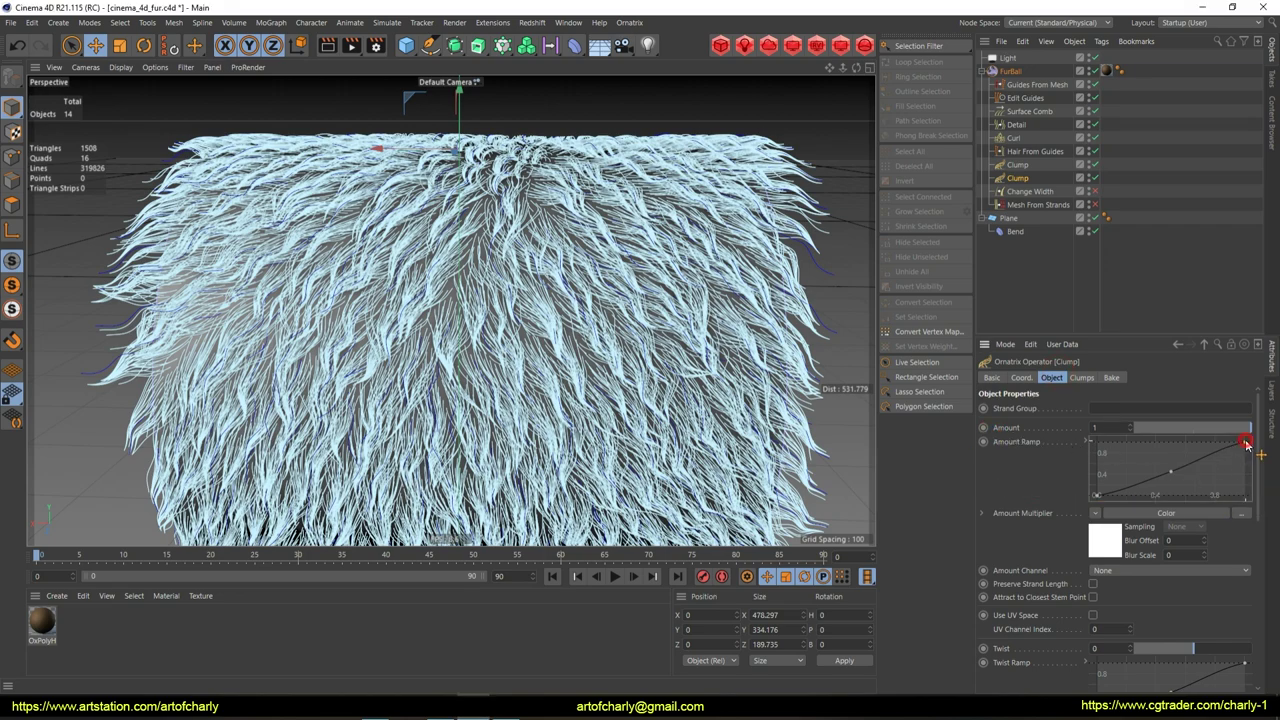
left_click_drag(1245, 442, 1244, 453)
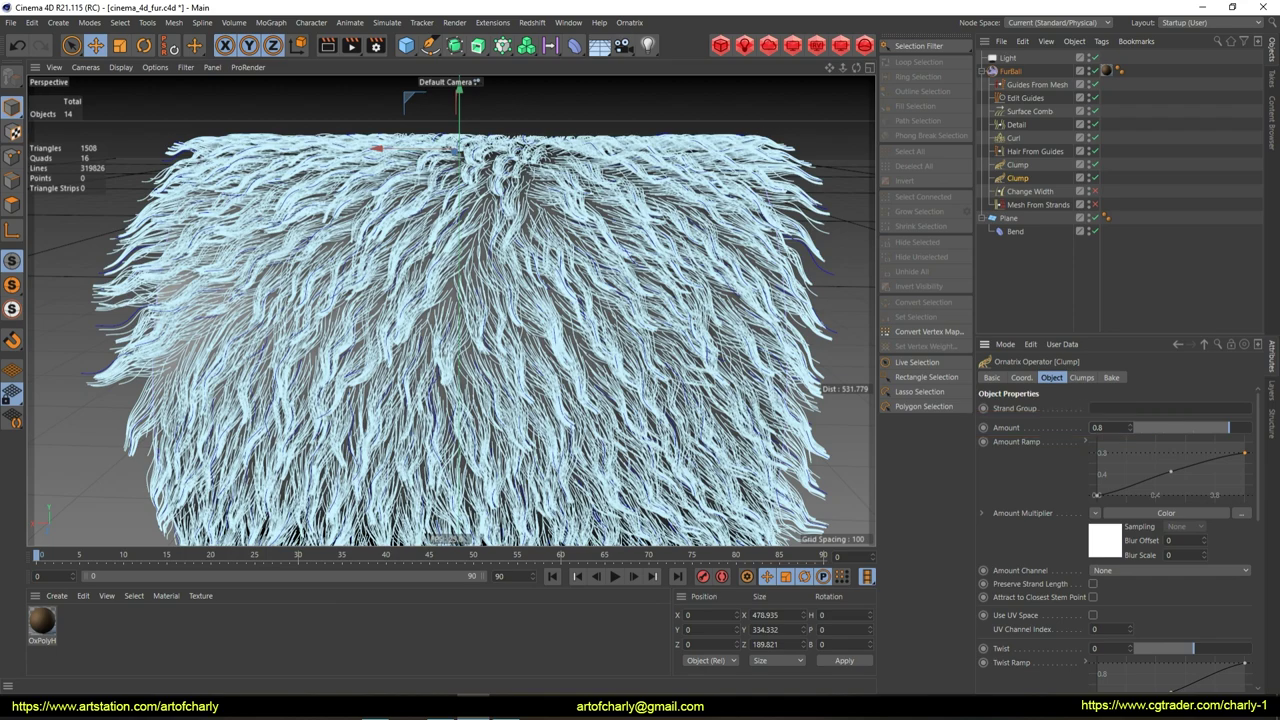
scroll(1100, 582, "down", 5)
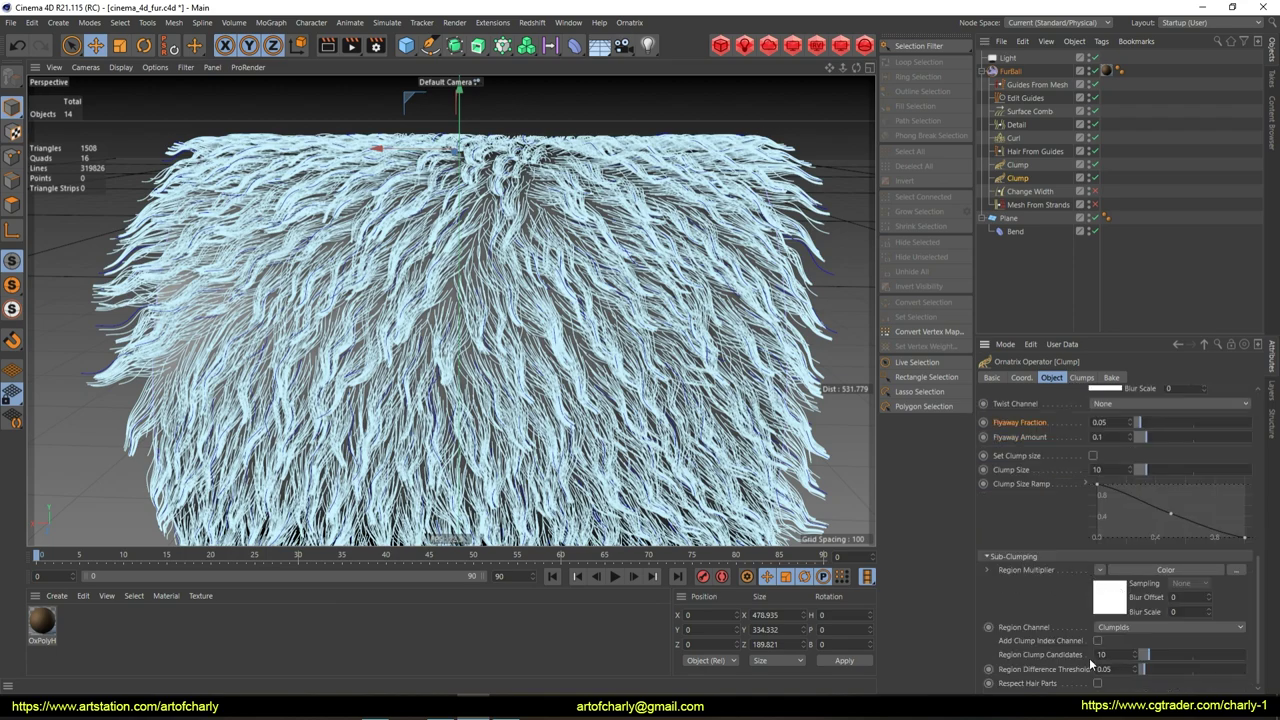
left_click_drag(995, 648, 1119, 648)
key("Escape")
left_click(1097, 640)
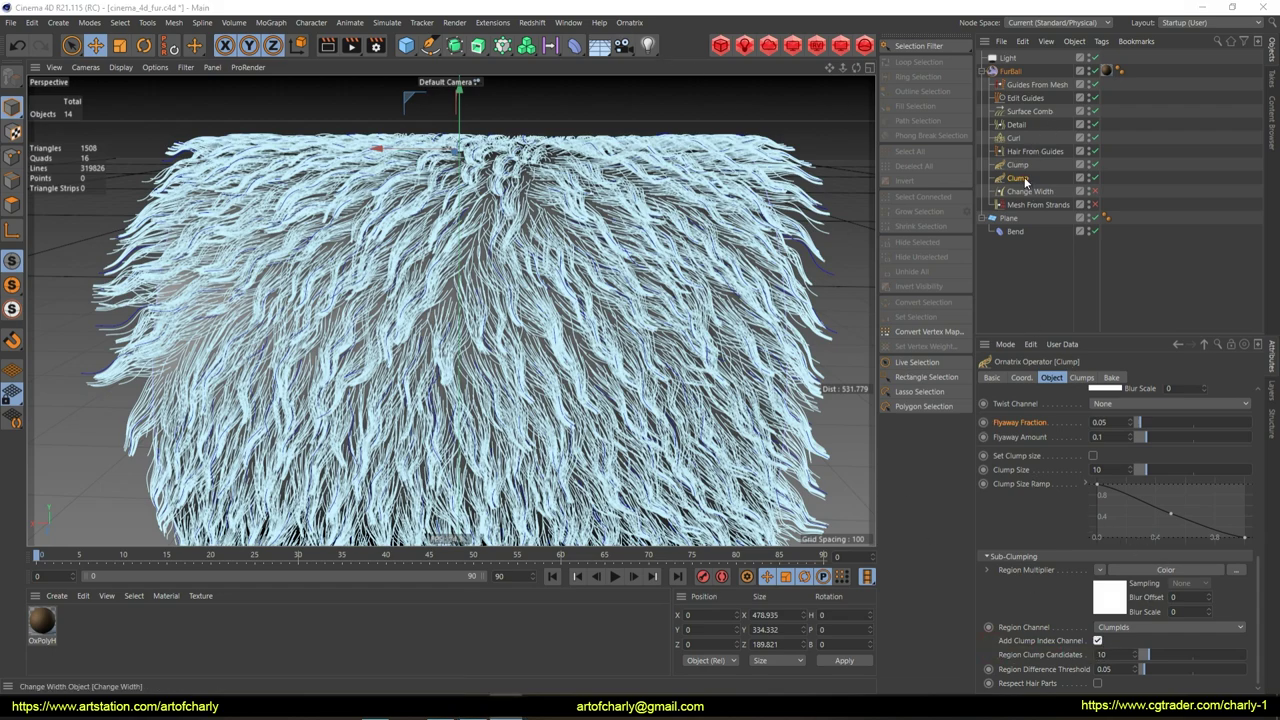
left_click(630, 22)
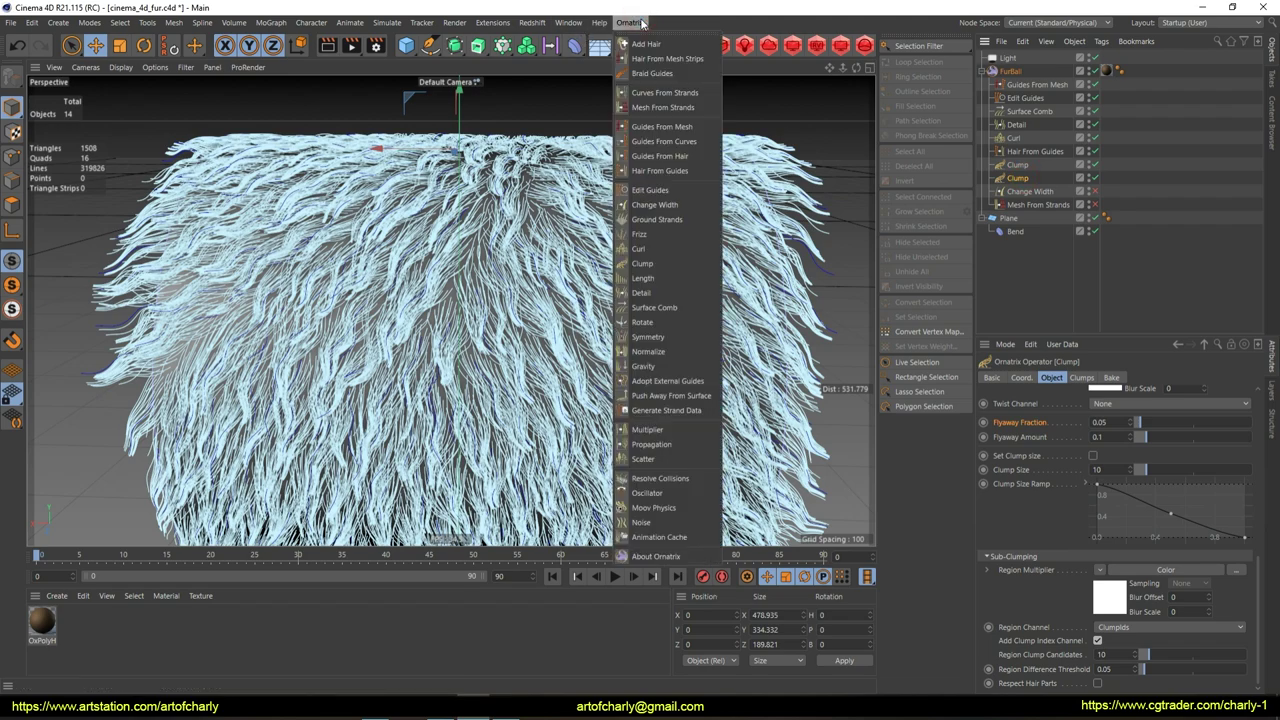
Add a third Clump by Region Channel ClumpIds1 with Add Clump Index Channel, creating 2000 clumps
left_click(660, 264)
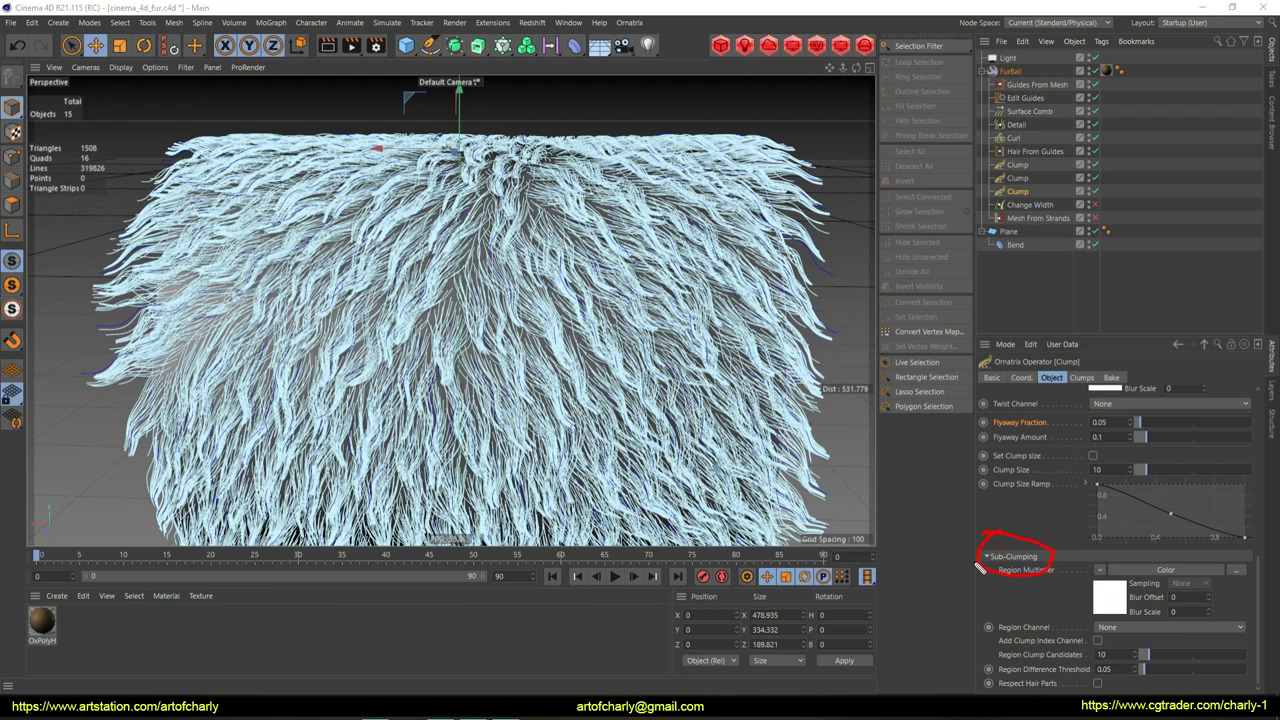
left_click(1123, 626)
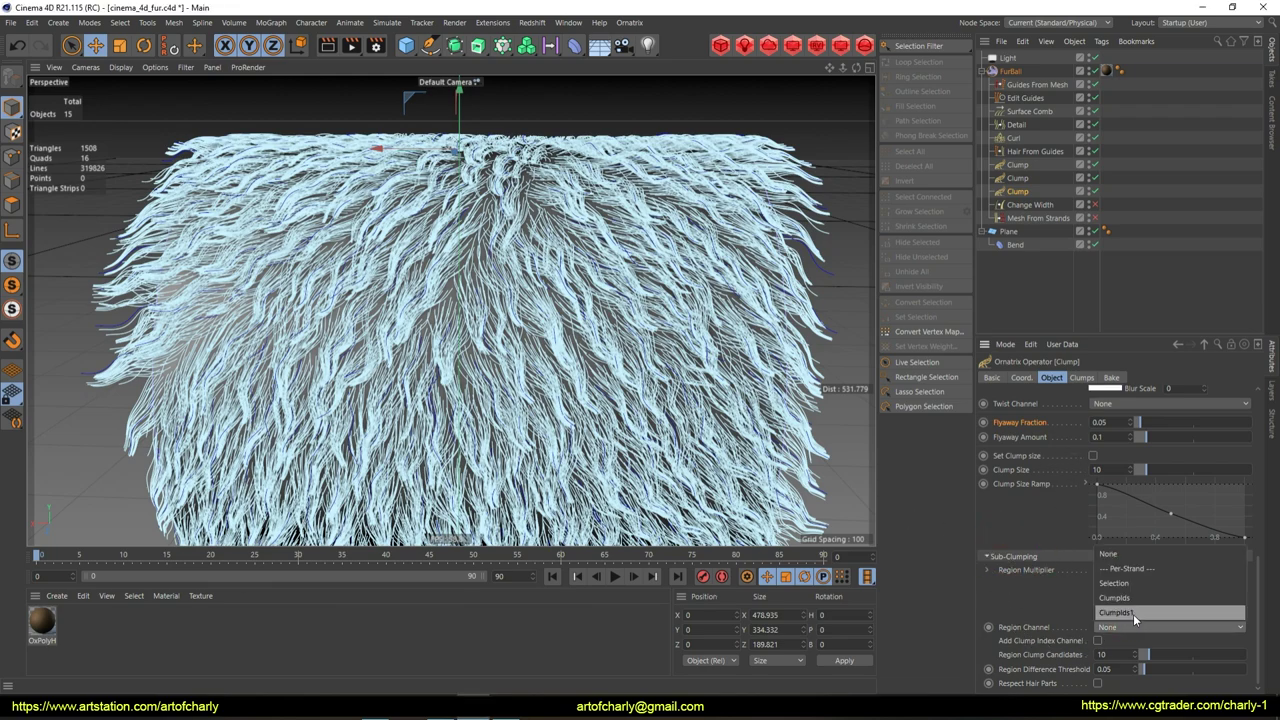
left_click(1133, 613)
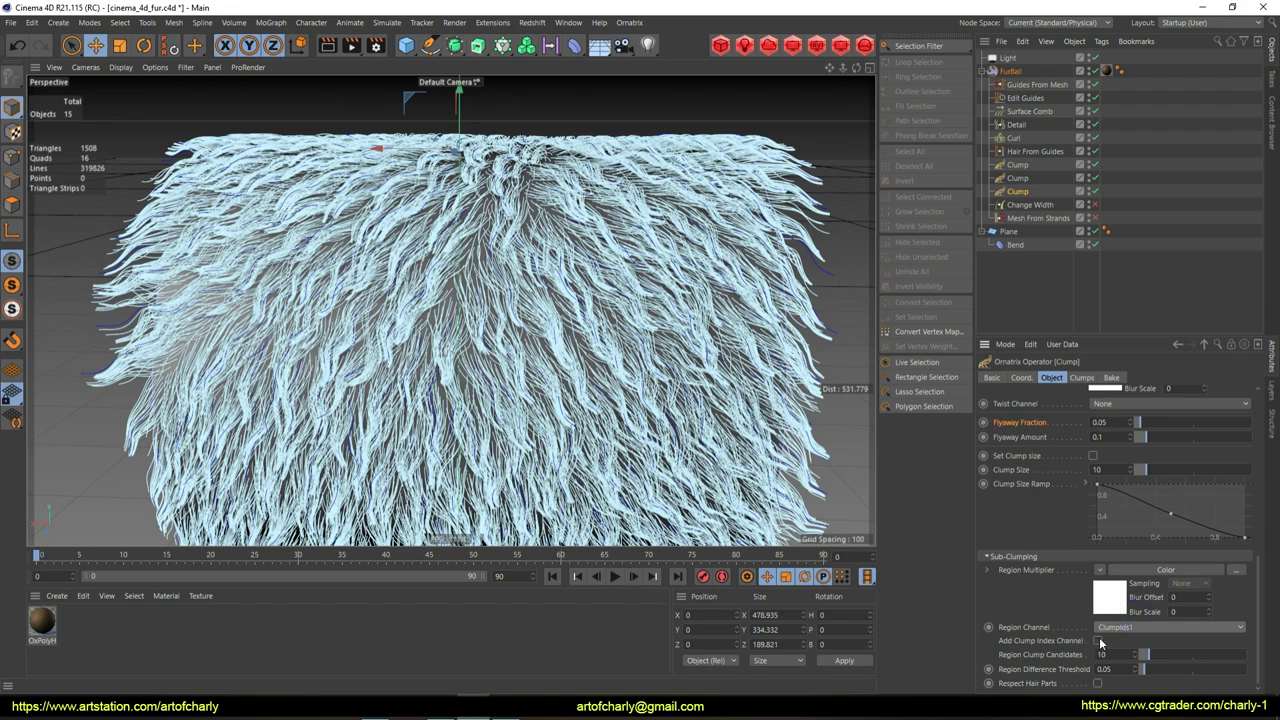
left_click(1098, 641)
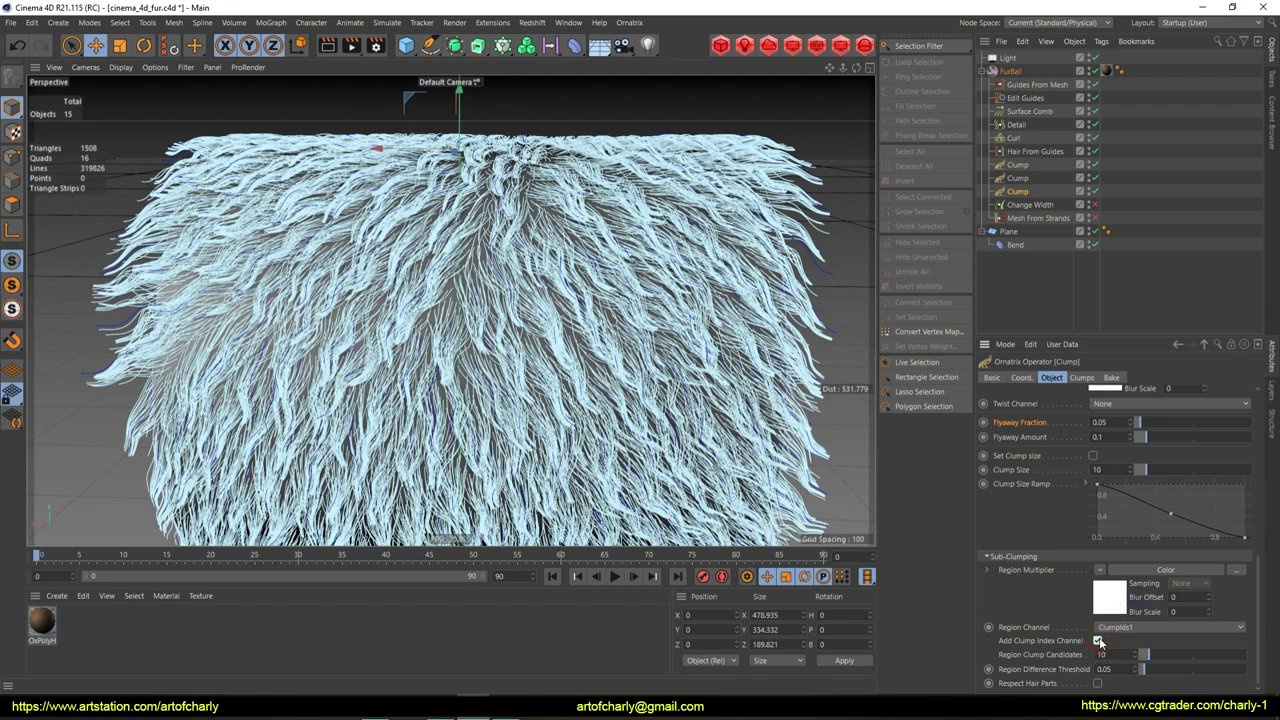
left_click(1082, 377)
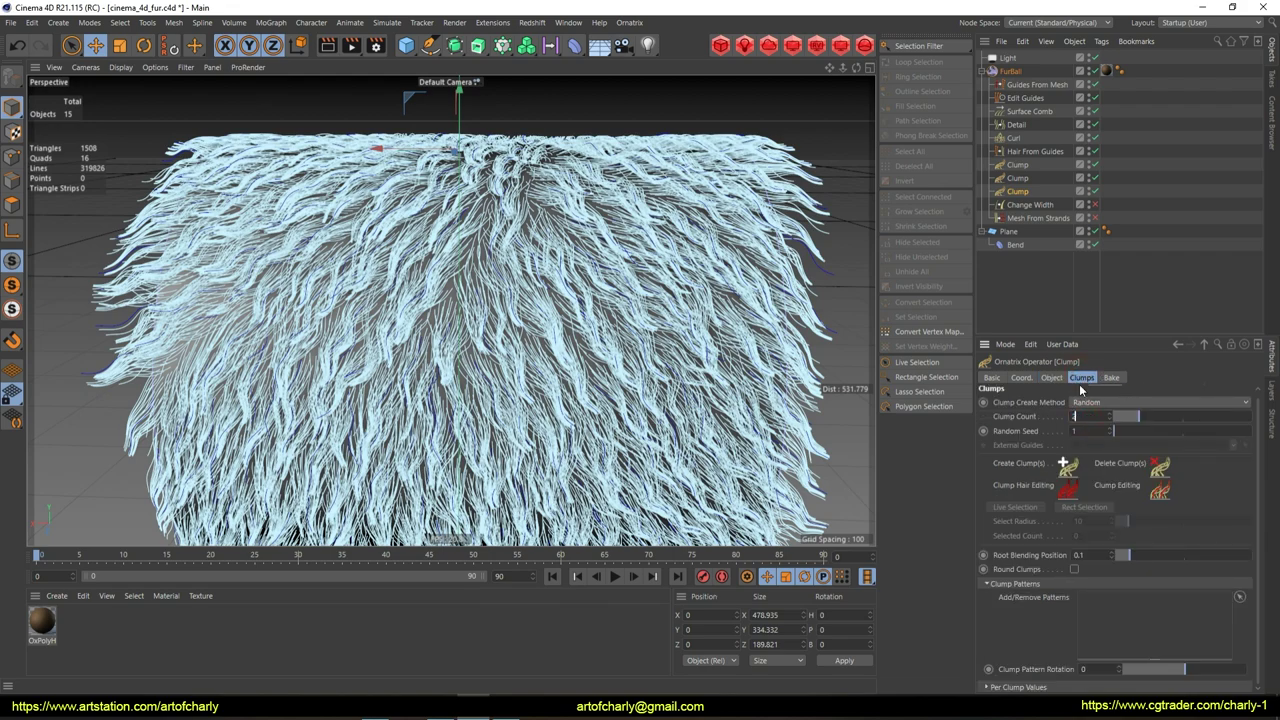
type("2000")
key("Return")
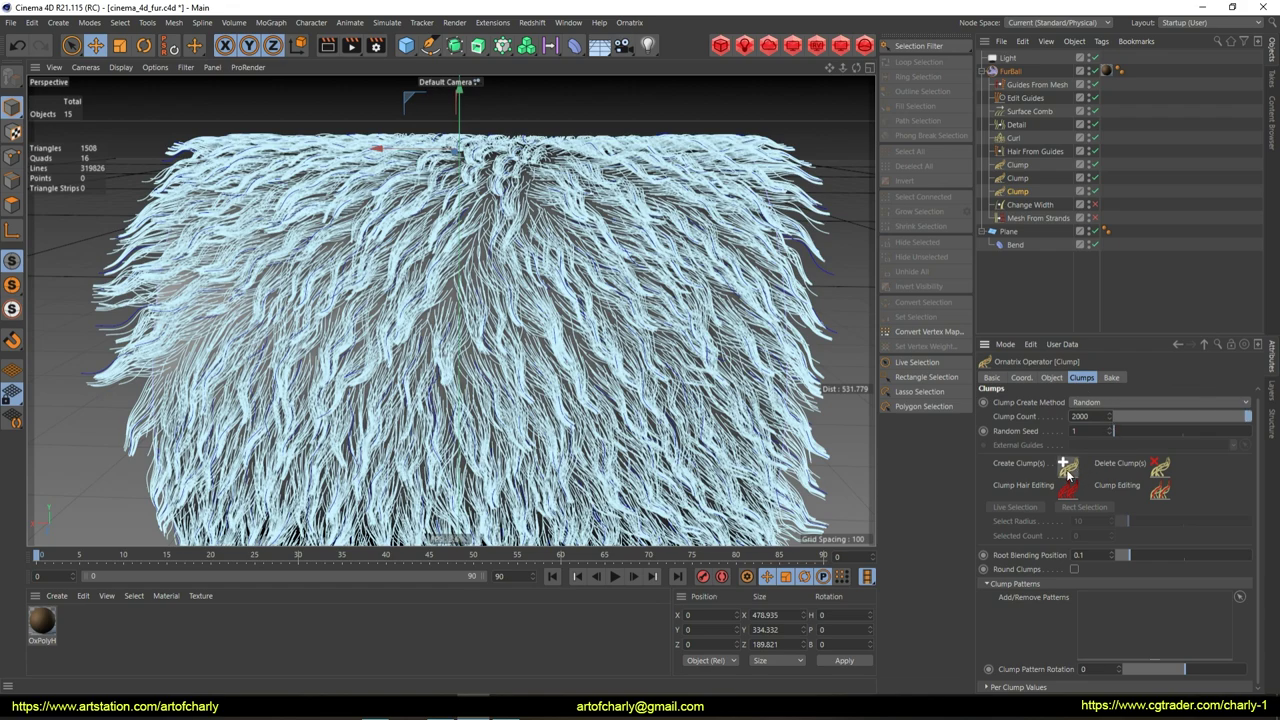
left_click(1066, 469)
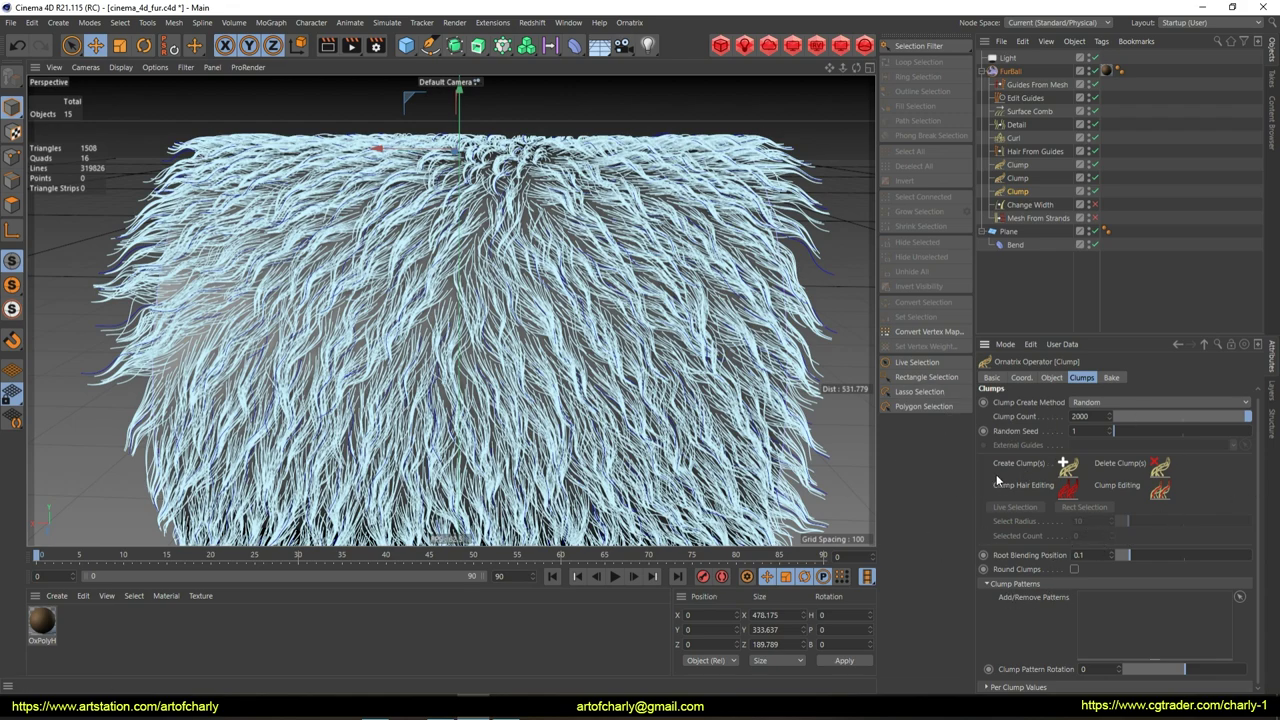
Enable Preserve Strand Length and Attract to Closest Stem Point on the third Clump
left_click(1052, 378)
left_click(1093, 584)
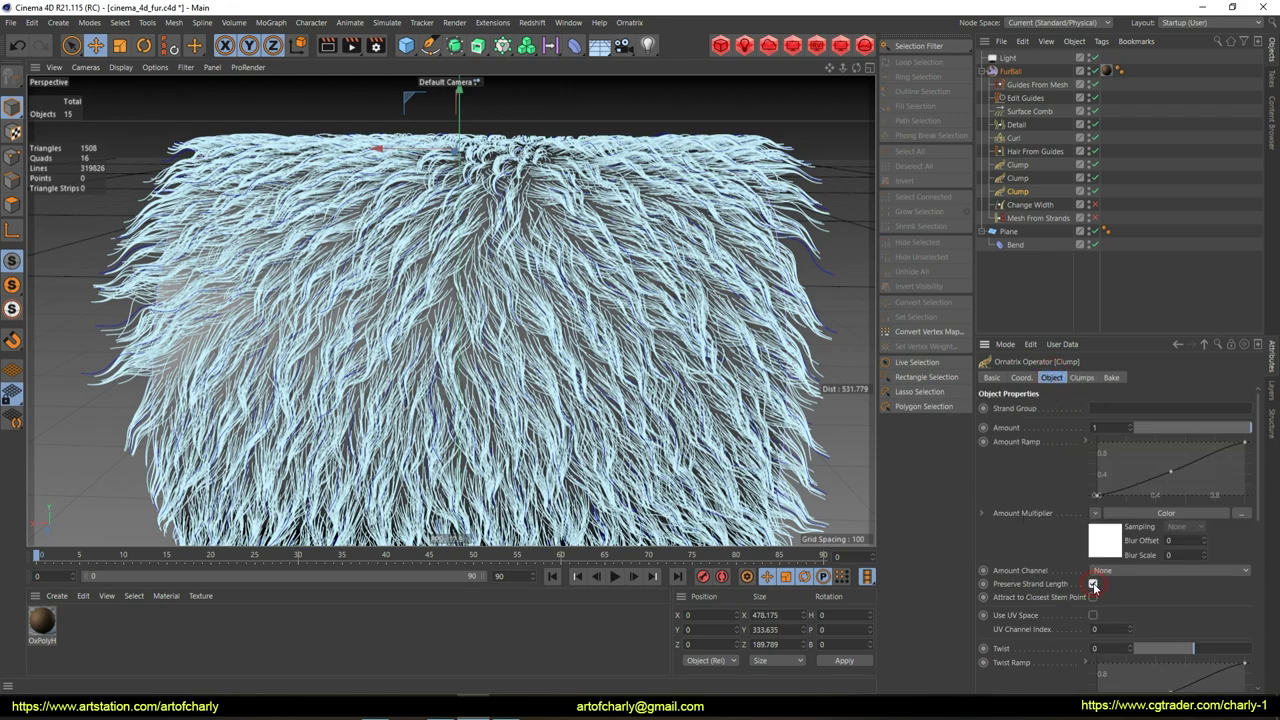
left_click(1093, 597)
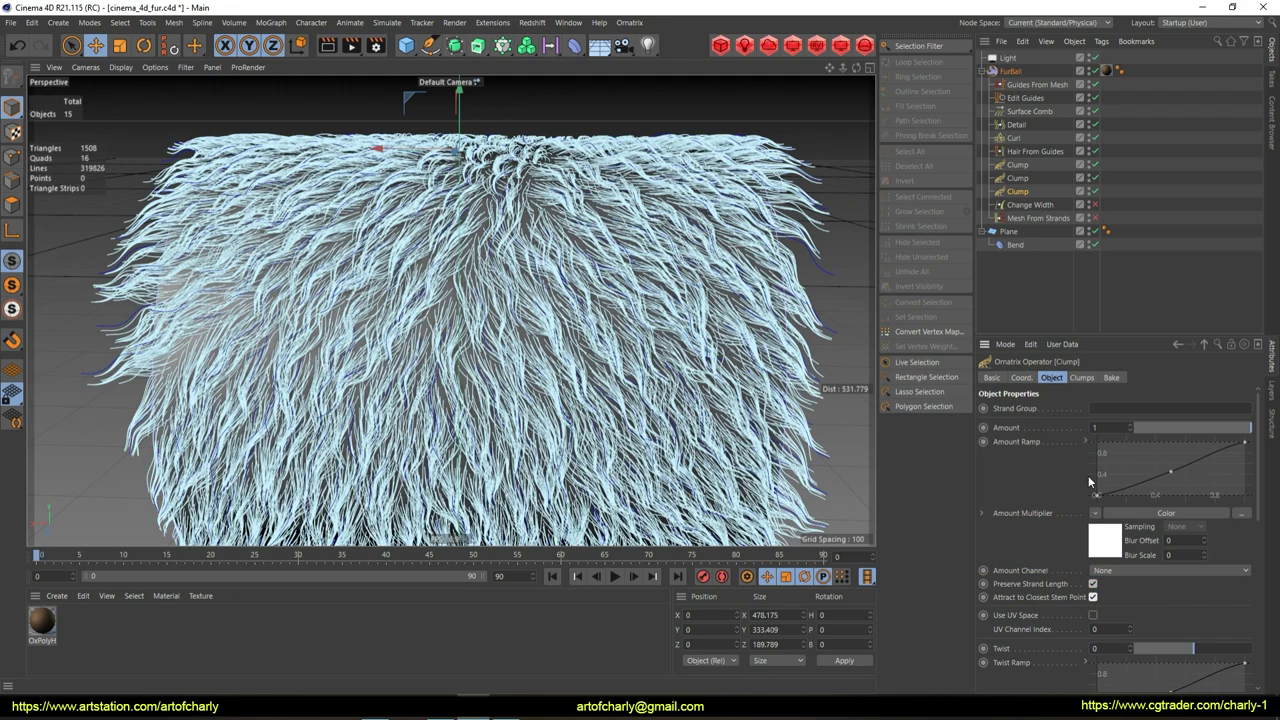
scroll(689, 122, "down", 2)
scroll(689, 122, "down", 2)
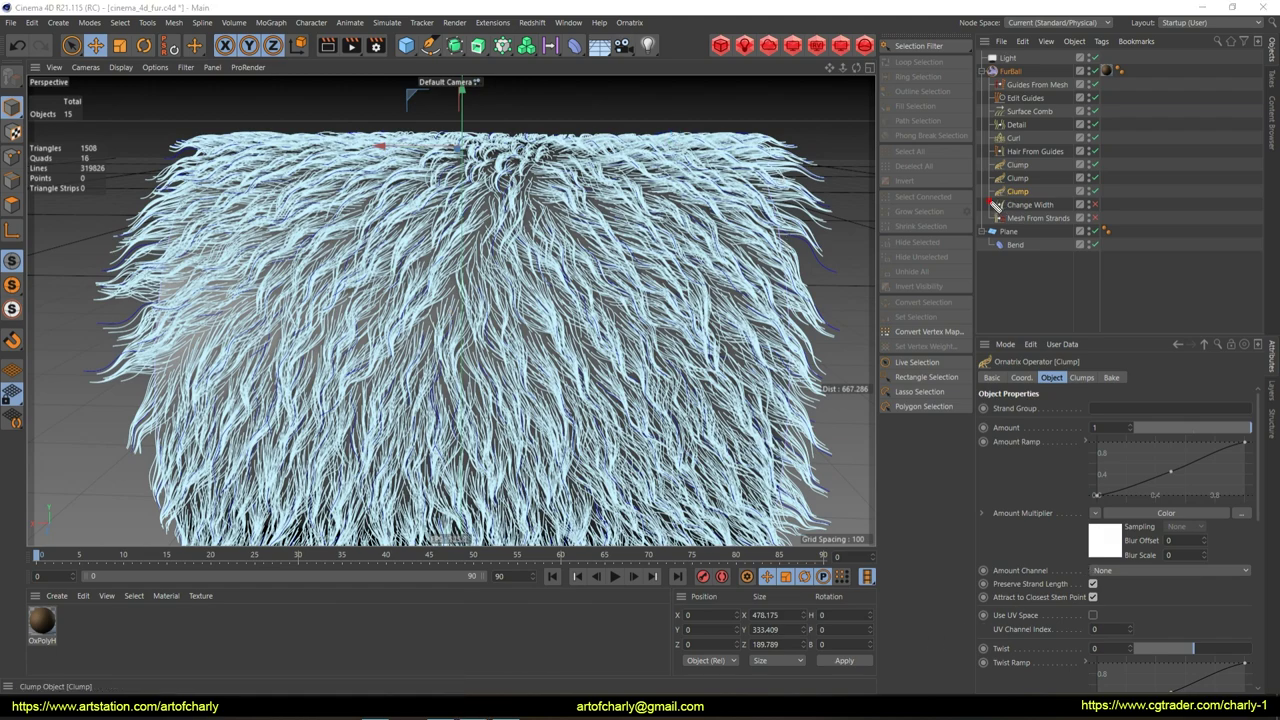
left_click(629, 22)
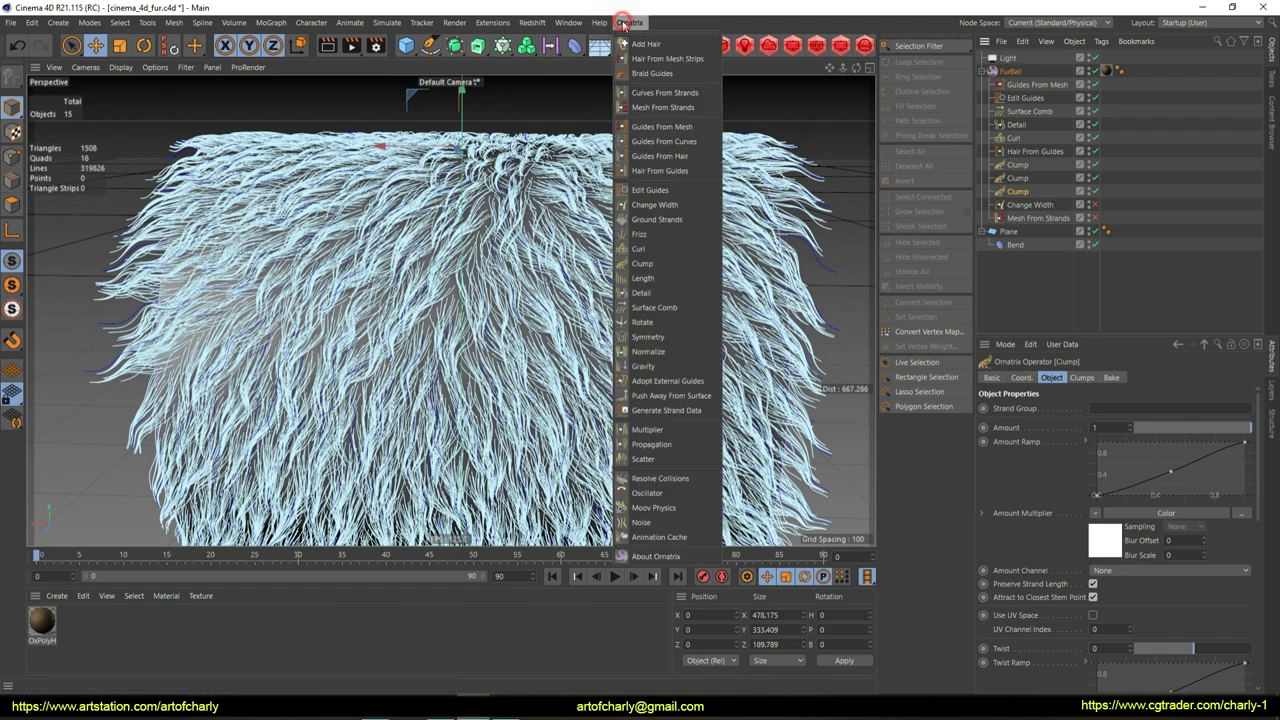
Add a fourth Clump with Preserve Strand Length, using Region Channel Clumpids2
left_click(642, 263)
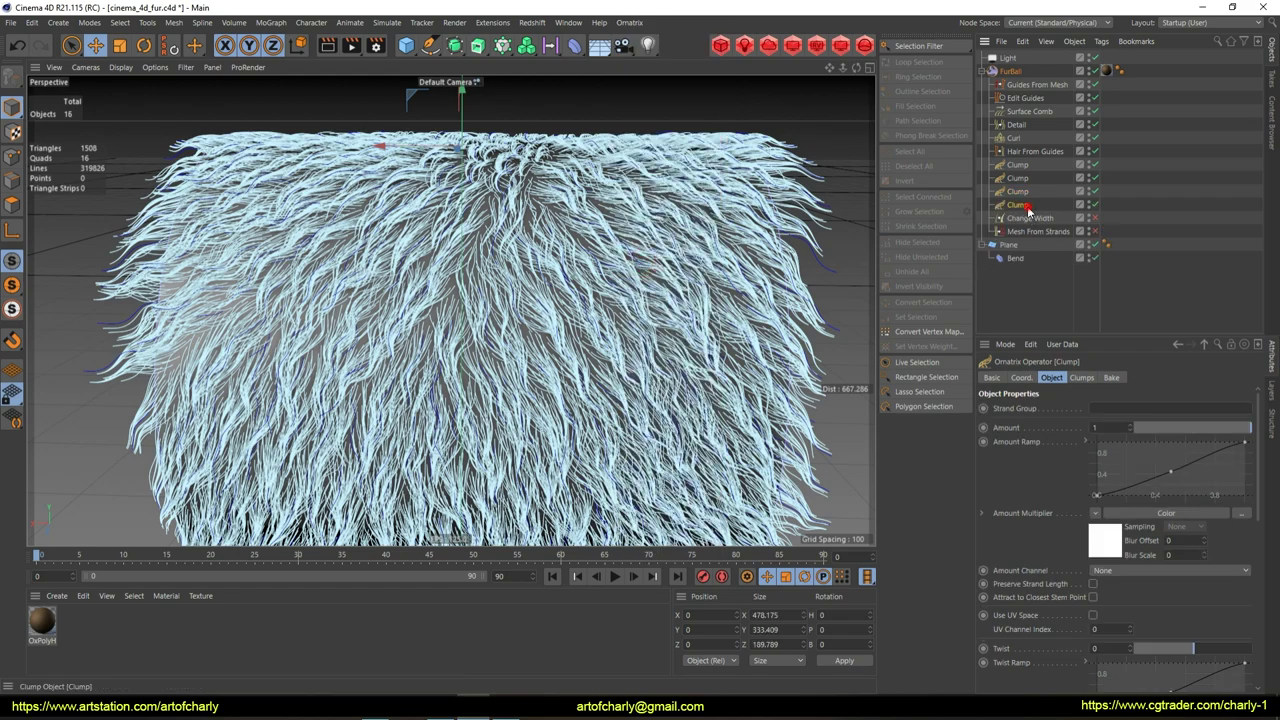
left_click(1092, 583)
scroll(1060, 580, "down", 2)
scroll(1053, 606, "down", 5)
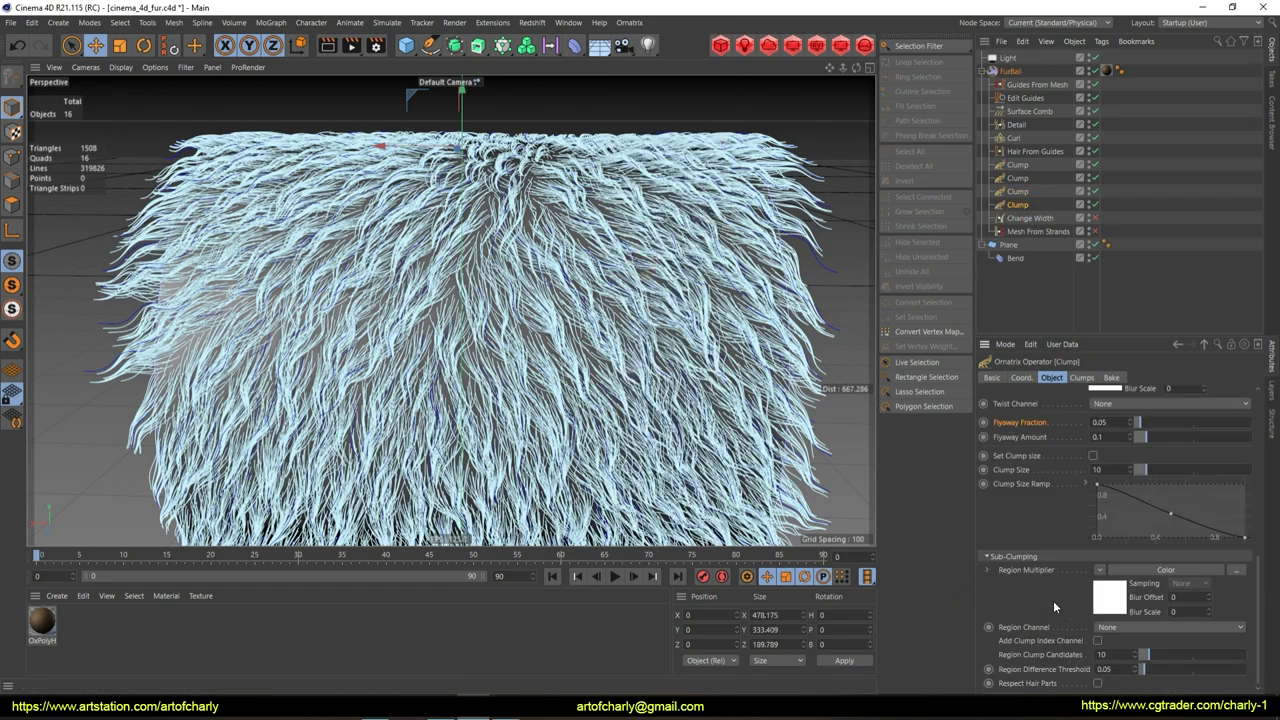
left_click(1130, 625)
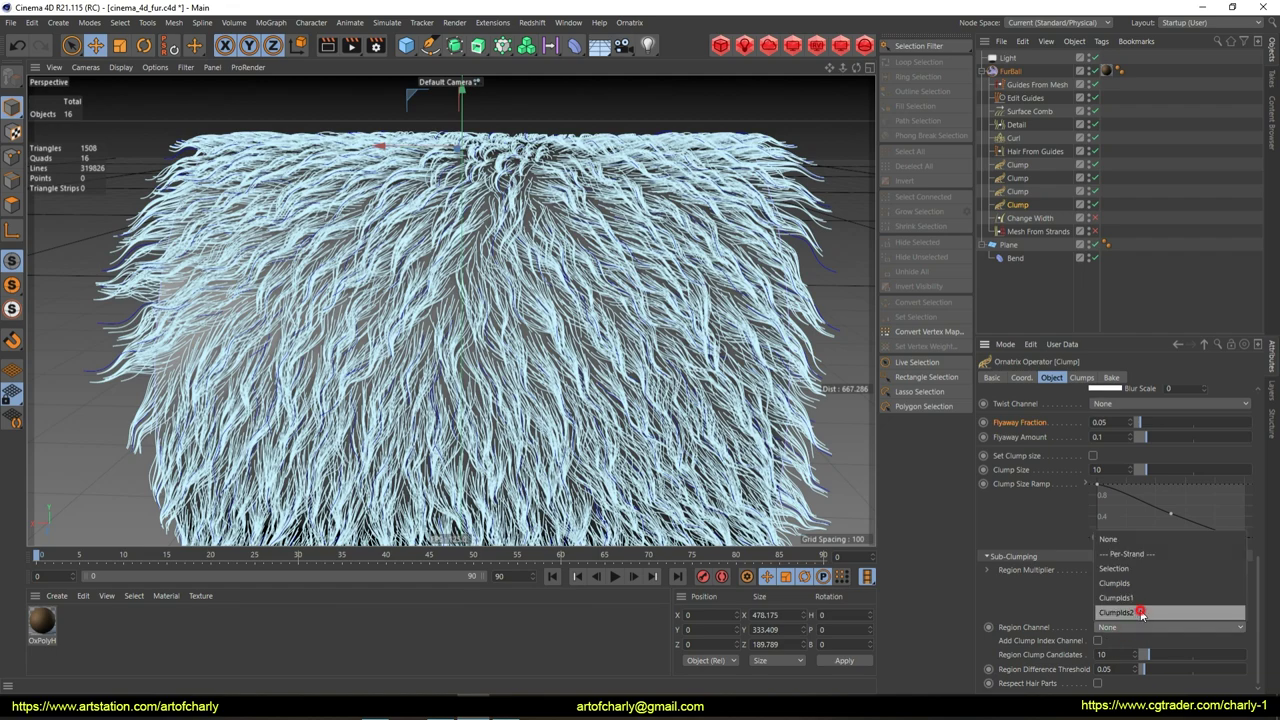
left_click(1140, 611)
mouse_move(995, 656)
left_mouse_down()
mouse_move(1120, 640)
mouse_move(1015, 624)
left_mouse_up()
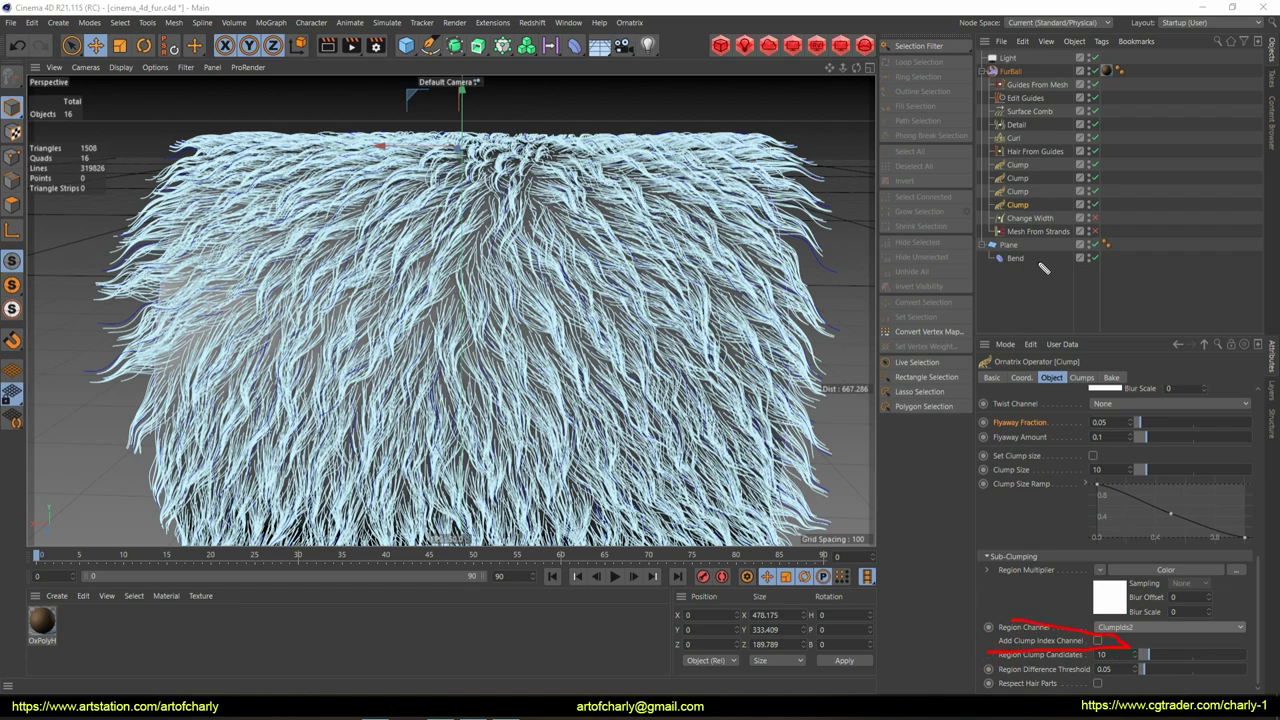
key("Escape")
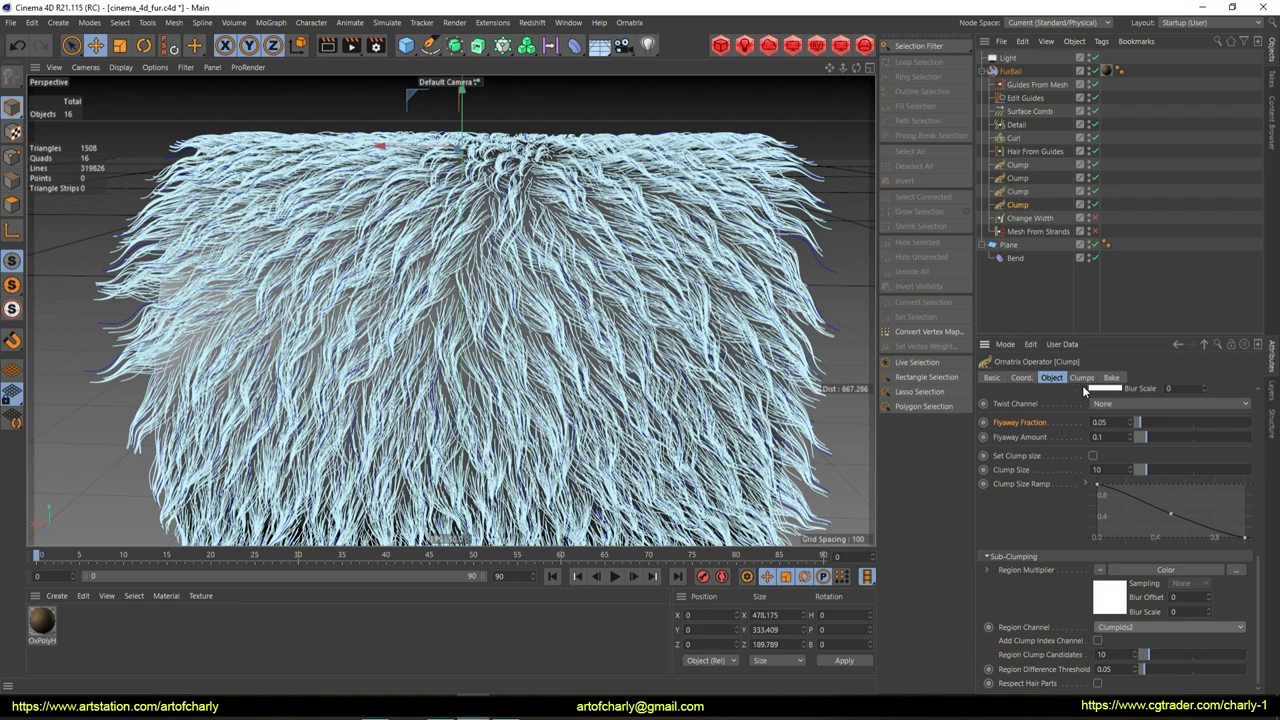
Set the Clump Count to 3000 and regenerate the clumps
left_click(1082, 378)
left_click(1095, 416)
type("3000")
key("Return")
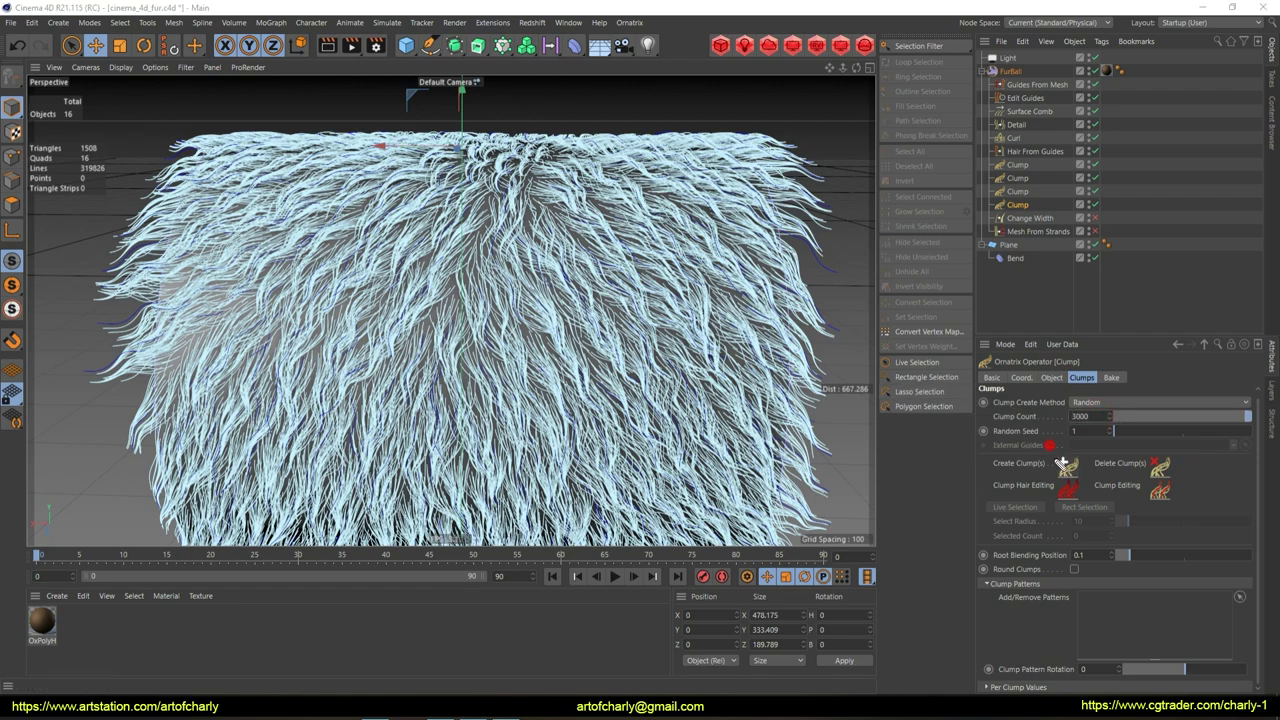
left_click_drag(1066, 446, 1055, 450)
left_click(1068, 465)
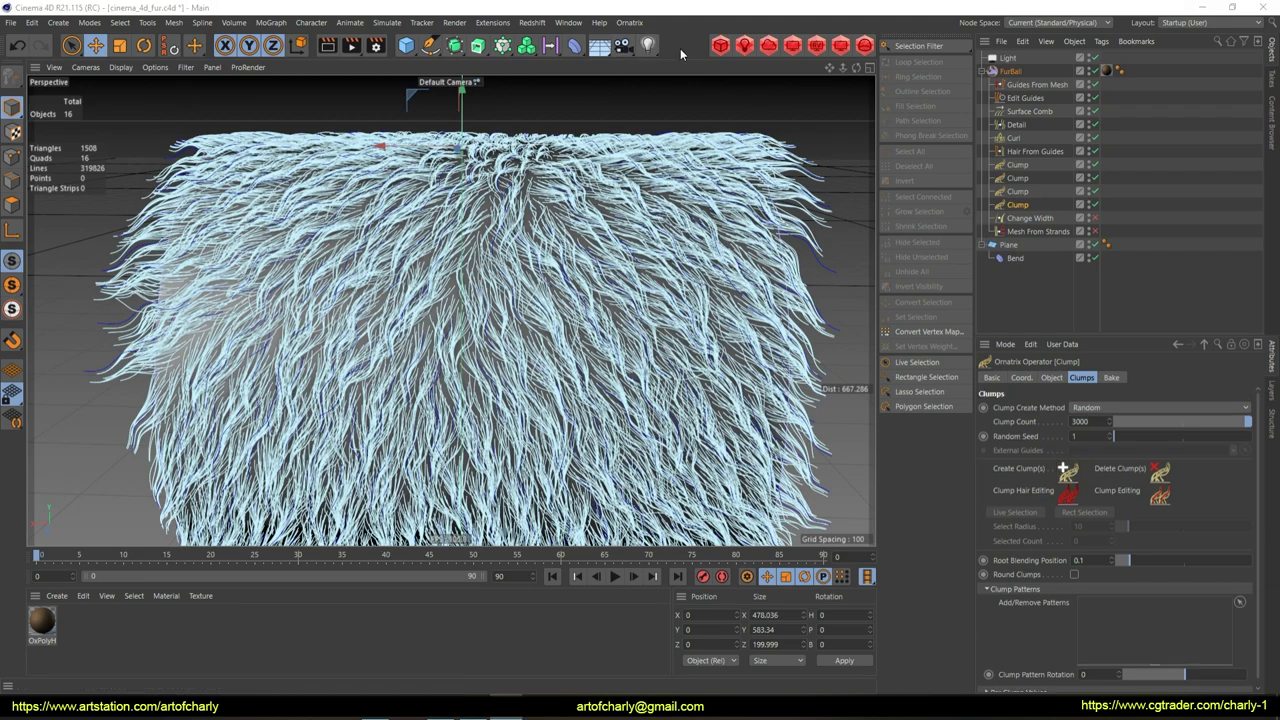
left_click(629, 22)
Add a Length operator with Value 110 and Randomize 0.7, followed by a Frizz operator
left_click(670, 282)
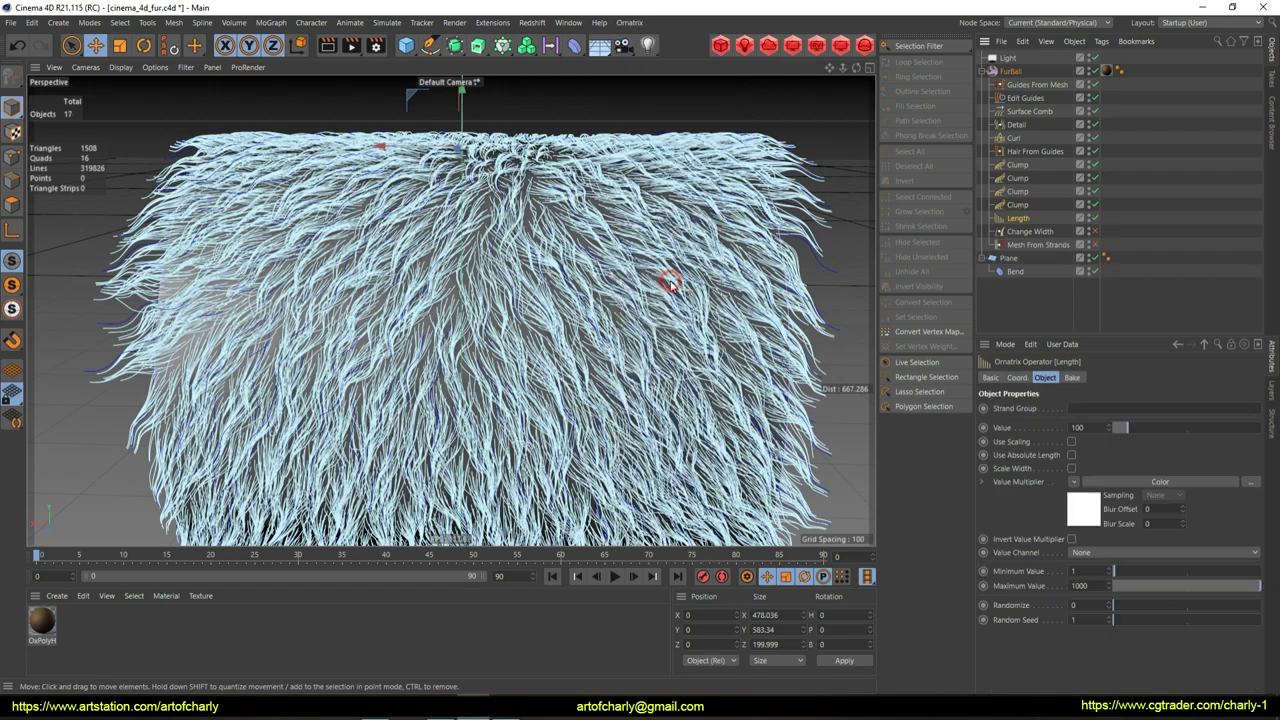
left_click(1088, 427)
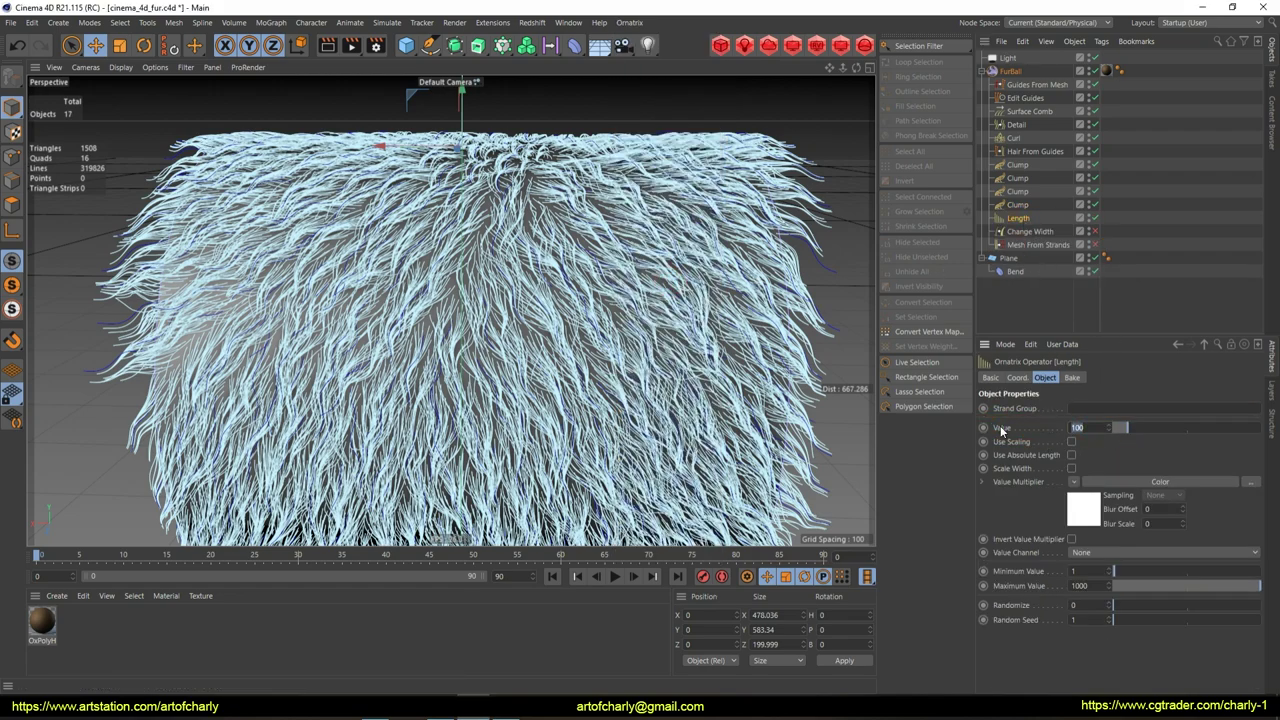
type("10")
key("Return")
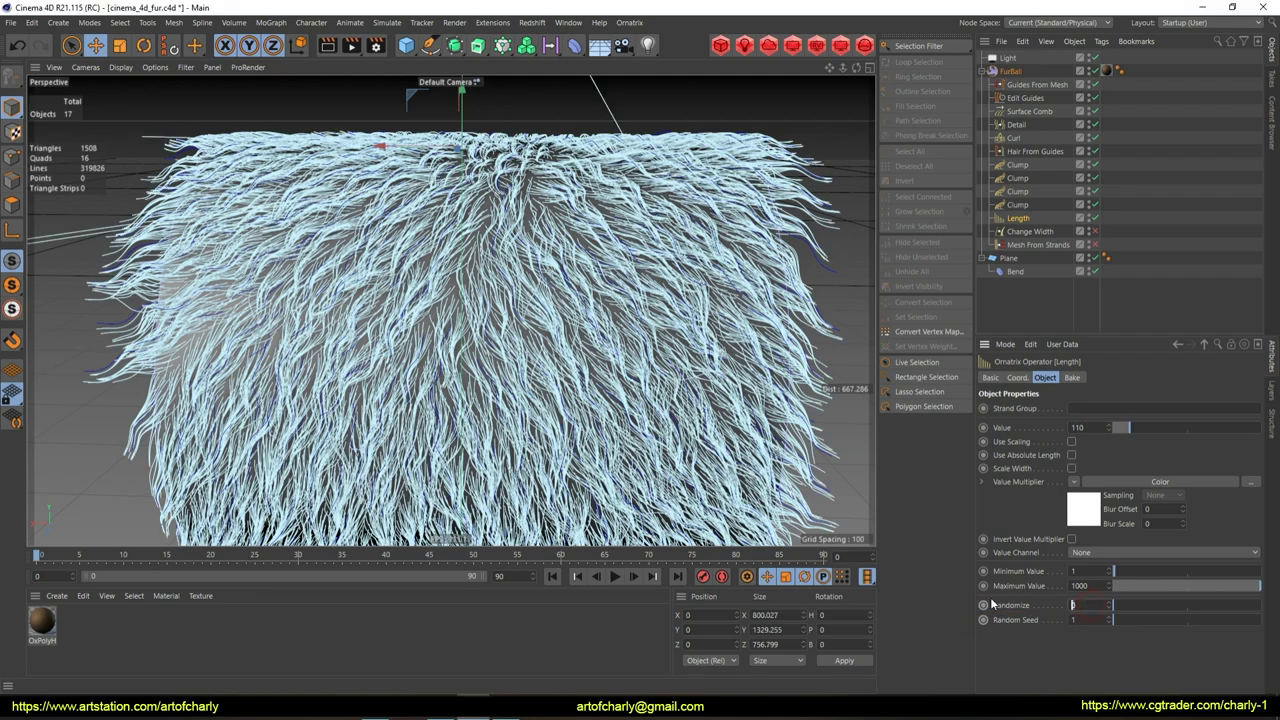
type(".7")
key("Return")
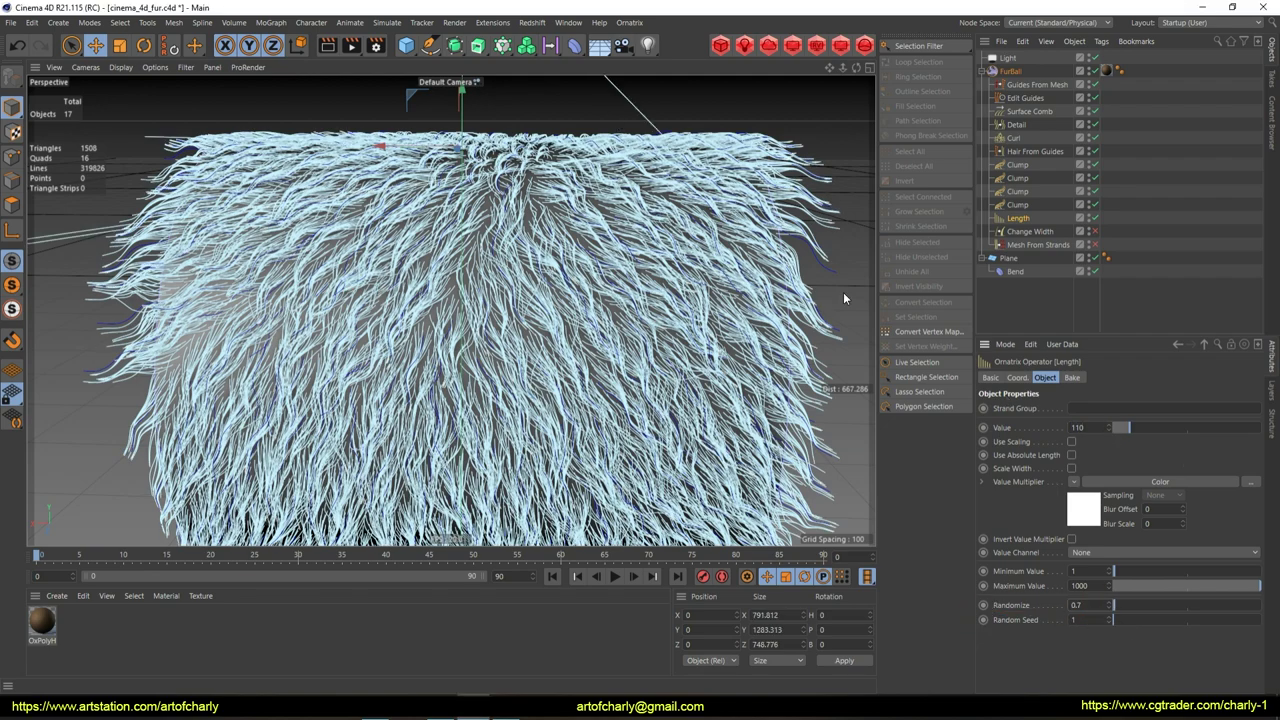
left_click(629, 22)
left_click(642, 238)
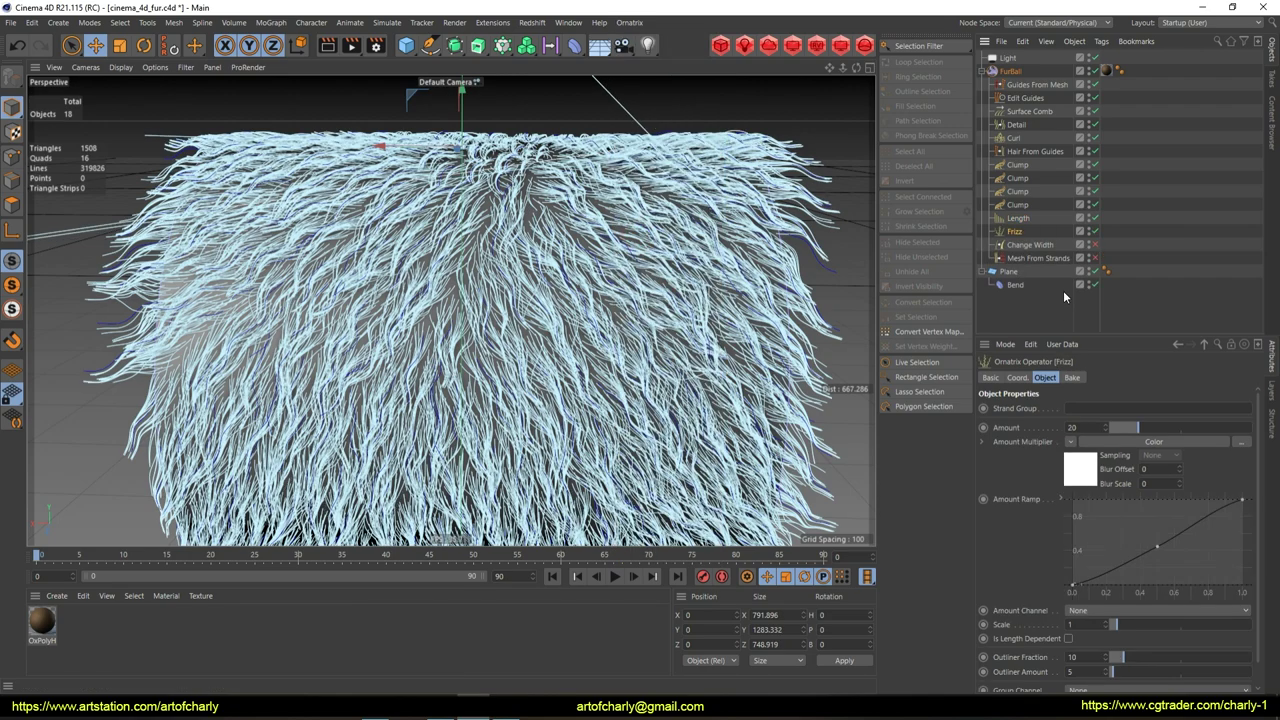
Set the Frizz Amount to 10 and Scale to 3
double_click(1072, 427)
type("10")
key("Return")
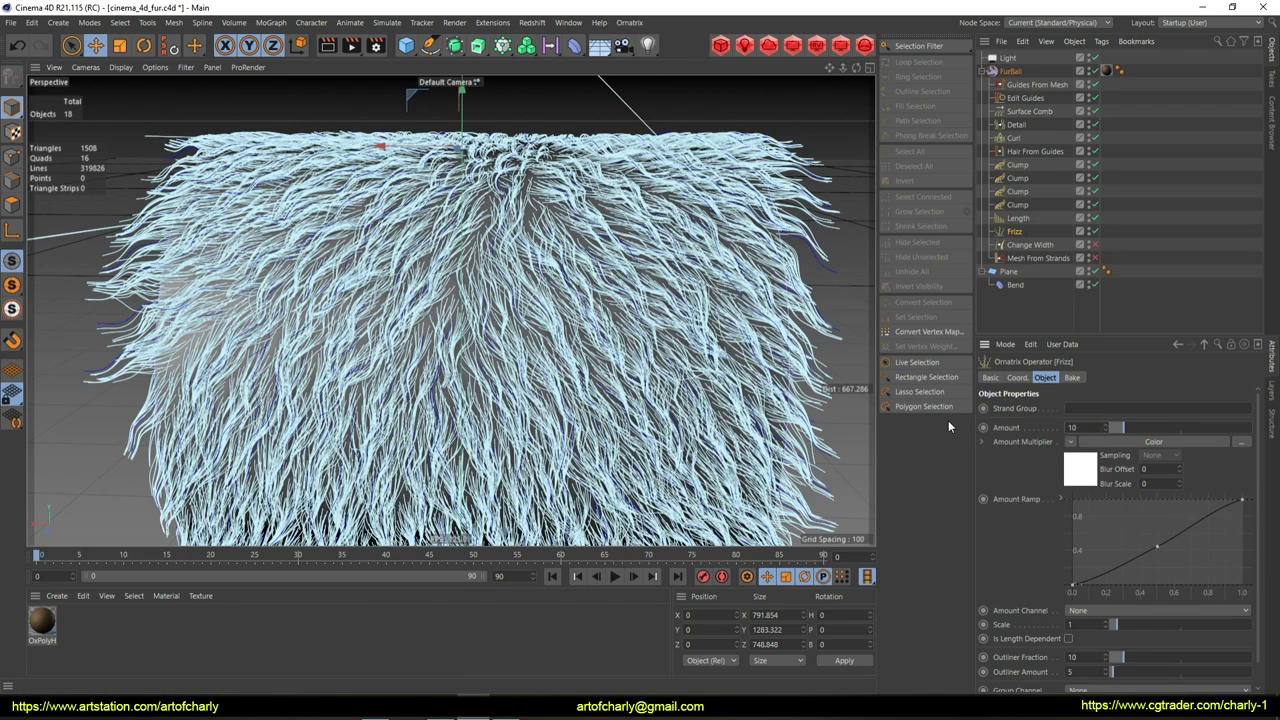
double_click(1072, 624)
type("3")
key("Return")
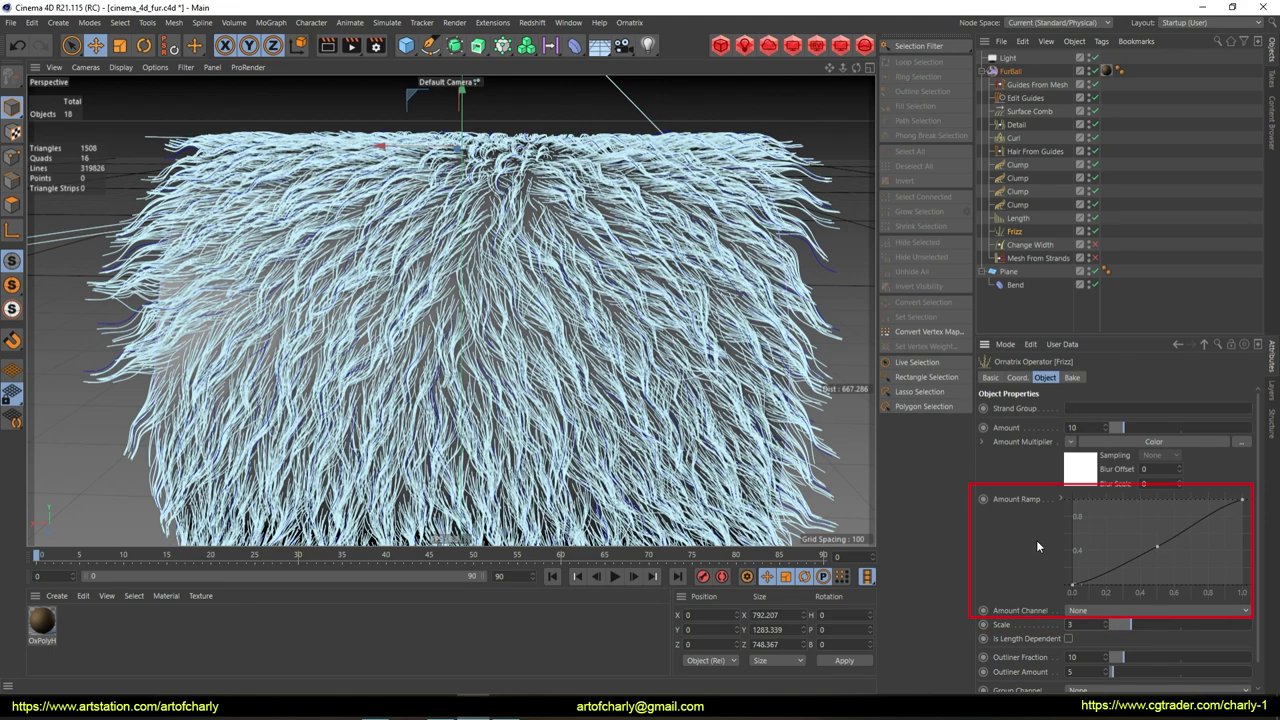
Raise the Amount Ramp midpoint as a linear corner and group the frizz by Clumpids1
mouse_move(1157, 546)
left_mouse_down()
mouse_move(1106, 501)
mouse_move(1115, 495)
left_mouse_up()
right_click(1115, 494)
left_click(1171, 566)
scroll(1108, 600, "down", 1)
left_click(1128, 666)
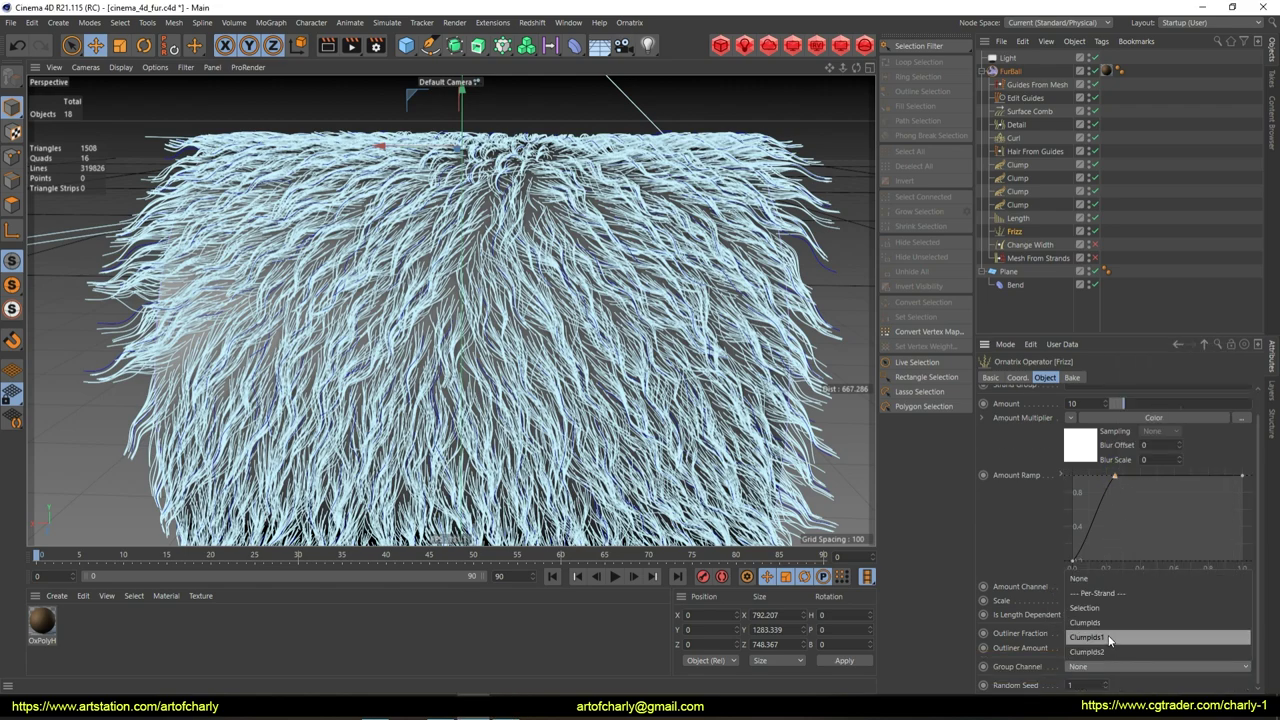
left_click(1100, 637)
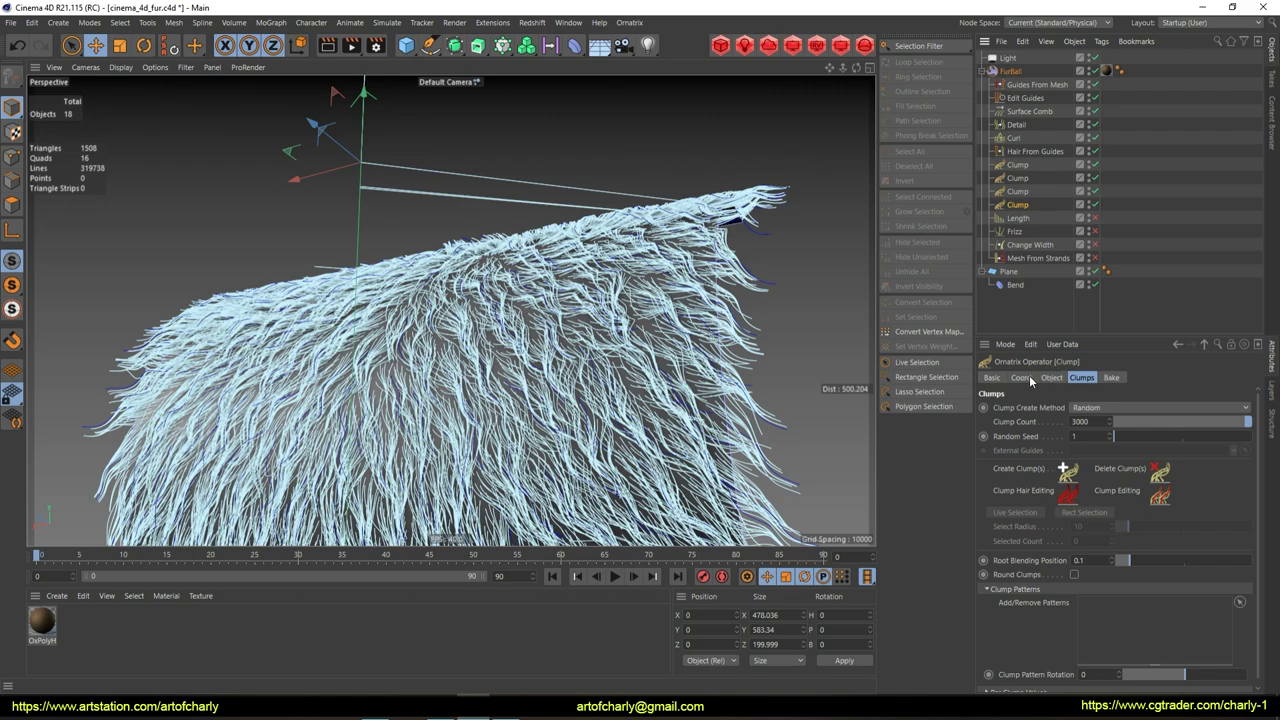
left_click(1052, 377)
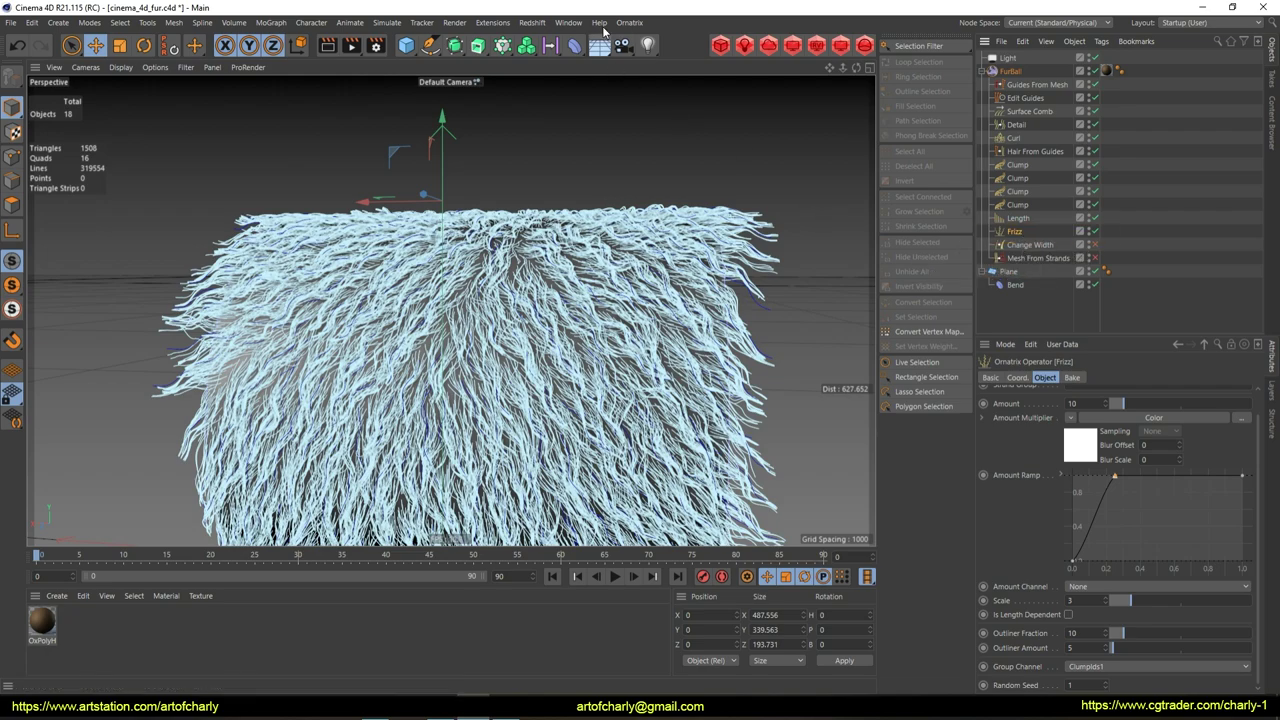
left_click(628, 22)
Add a second length-dependent Frizz with amount 0, outliner fraction 30, grouped by Clumpids
left_click(660, 232)
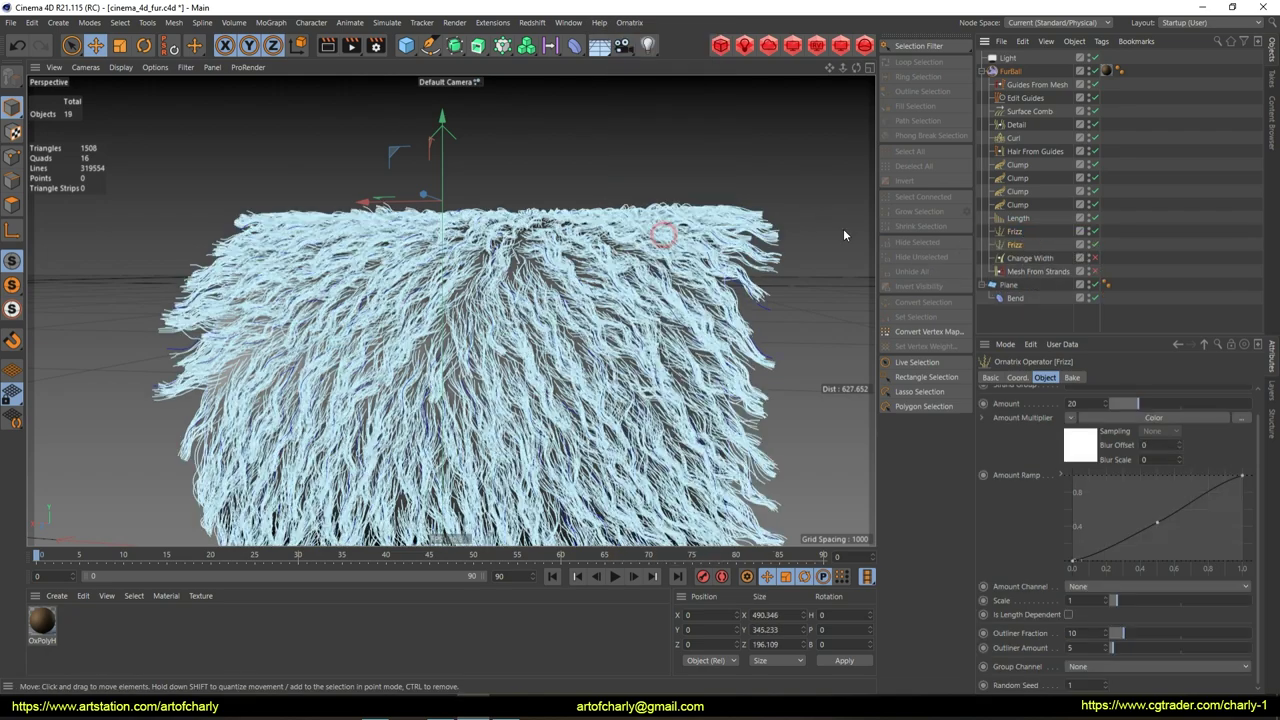
left_click(1068, 614)
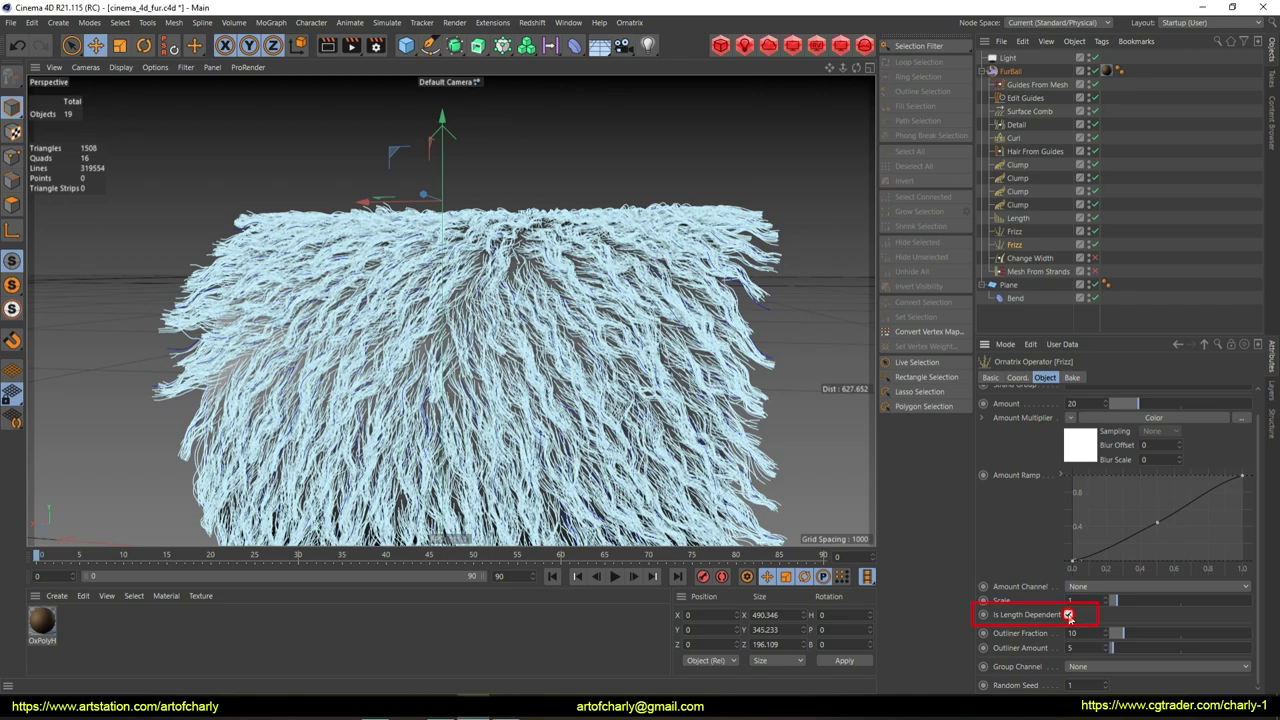
left_click_drag(1068, 616, 1060, 590)
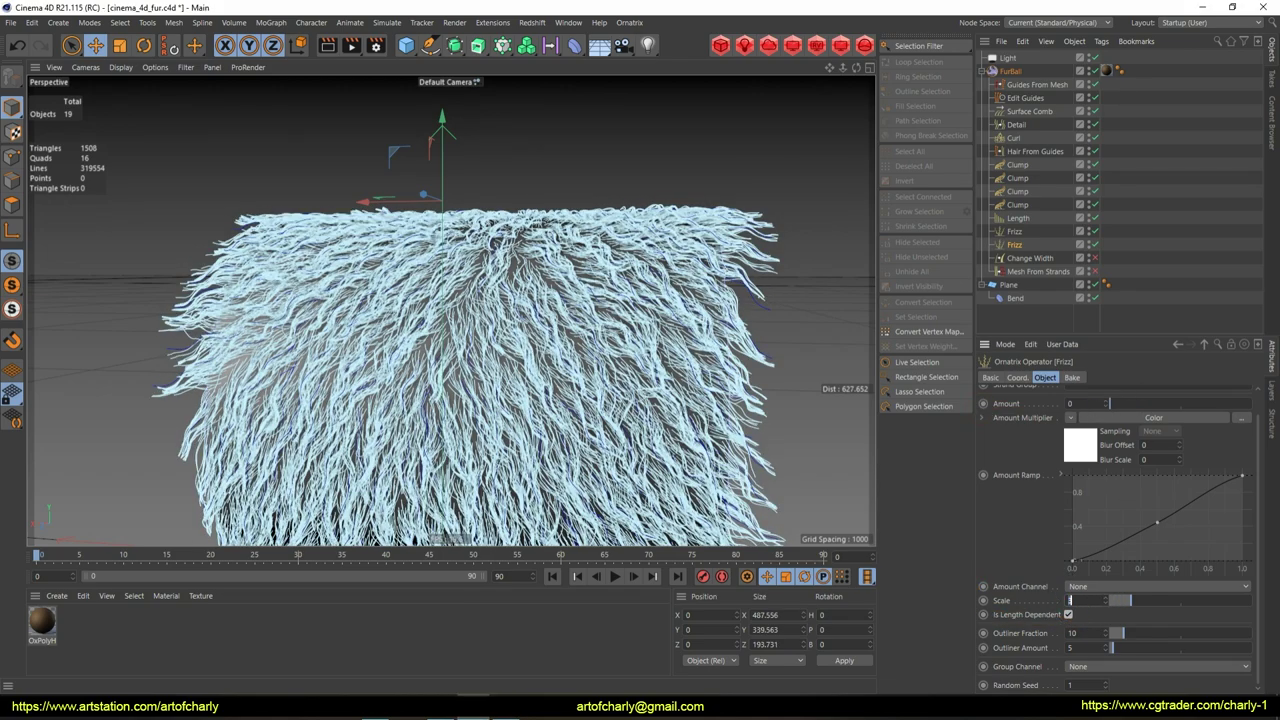
key("Tab")
type("30")
key("Return")
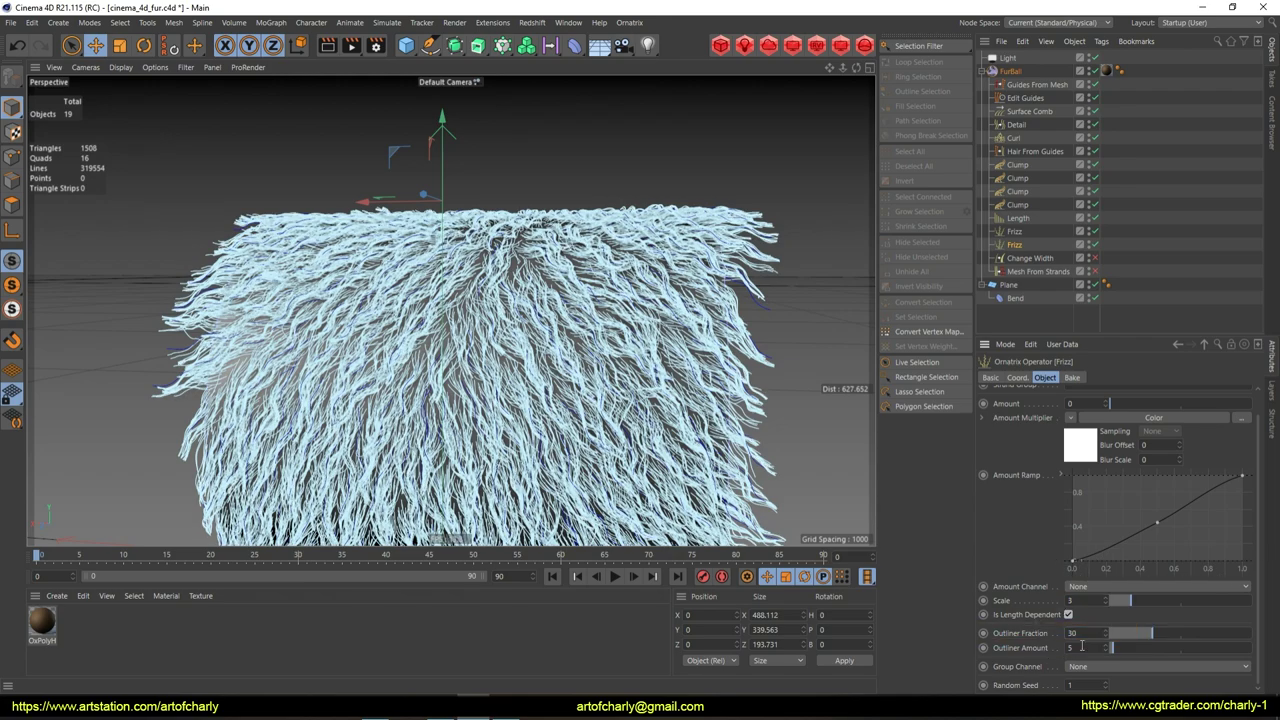
left_click(1139, 667)
left_click(1088, 624)
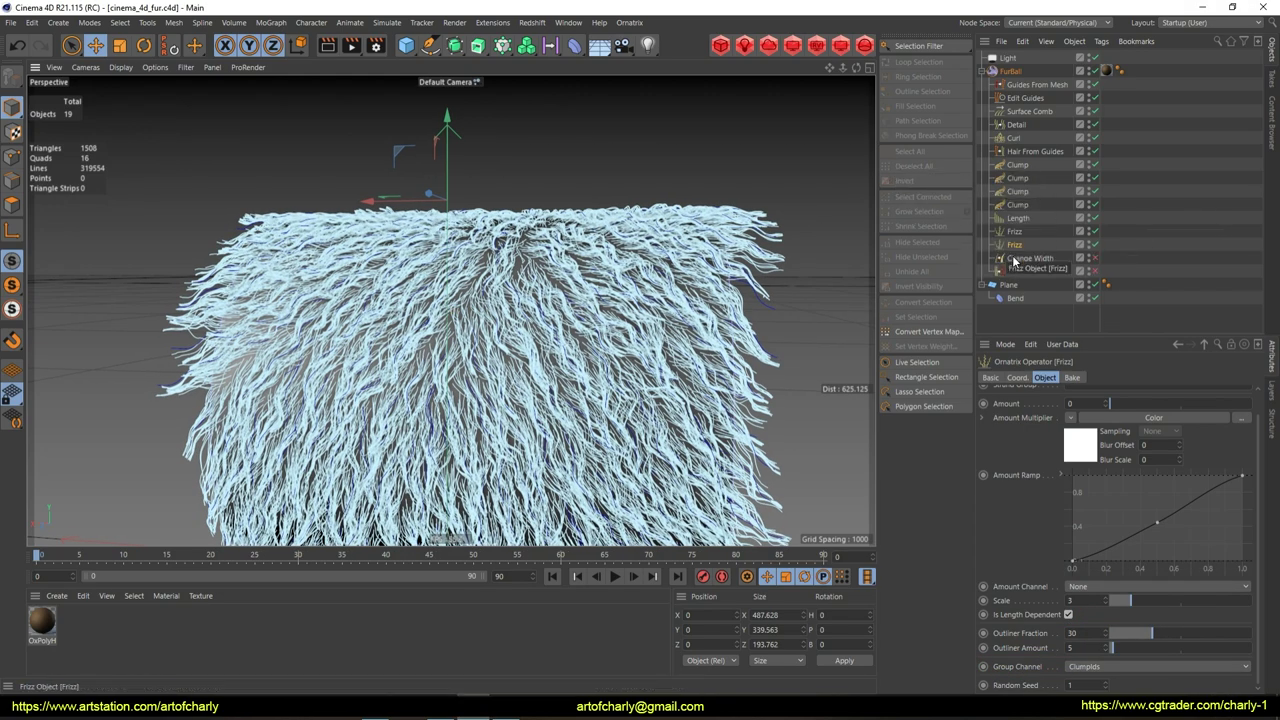
left_click(629, 22)
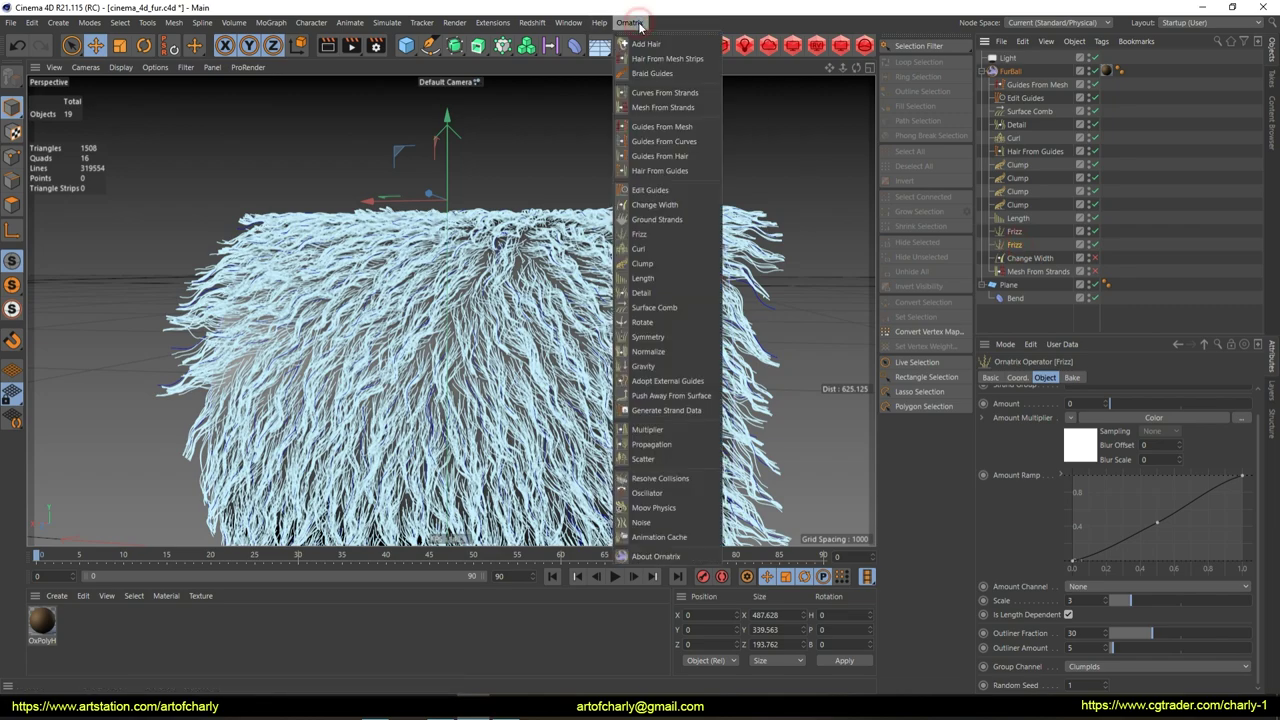
Add a third Frizz and pull its Amount Ramp point up-left so frizz peaks early
left_click(657, 236)
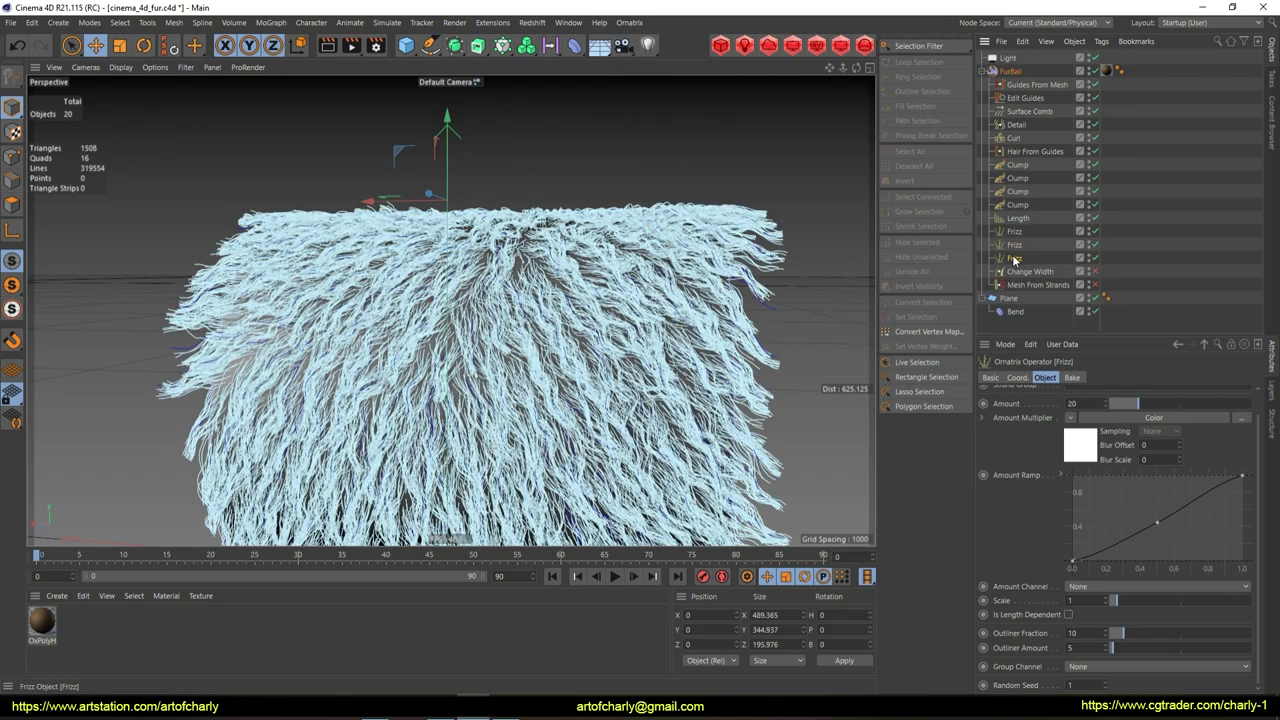
left_click_drag(1158, 525, 1117, 478)
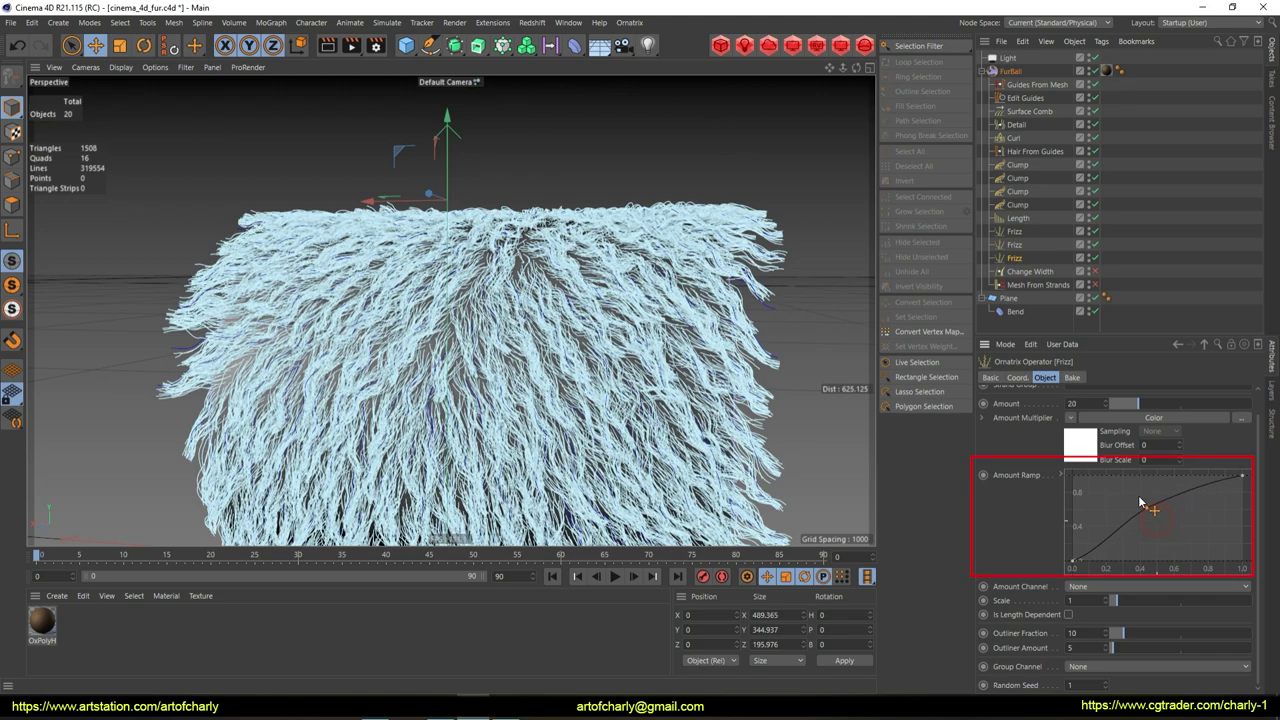
right_click(1117, 478)
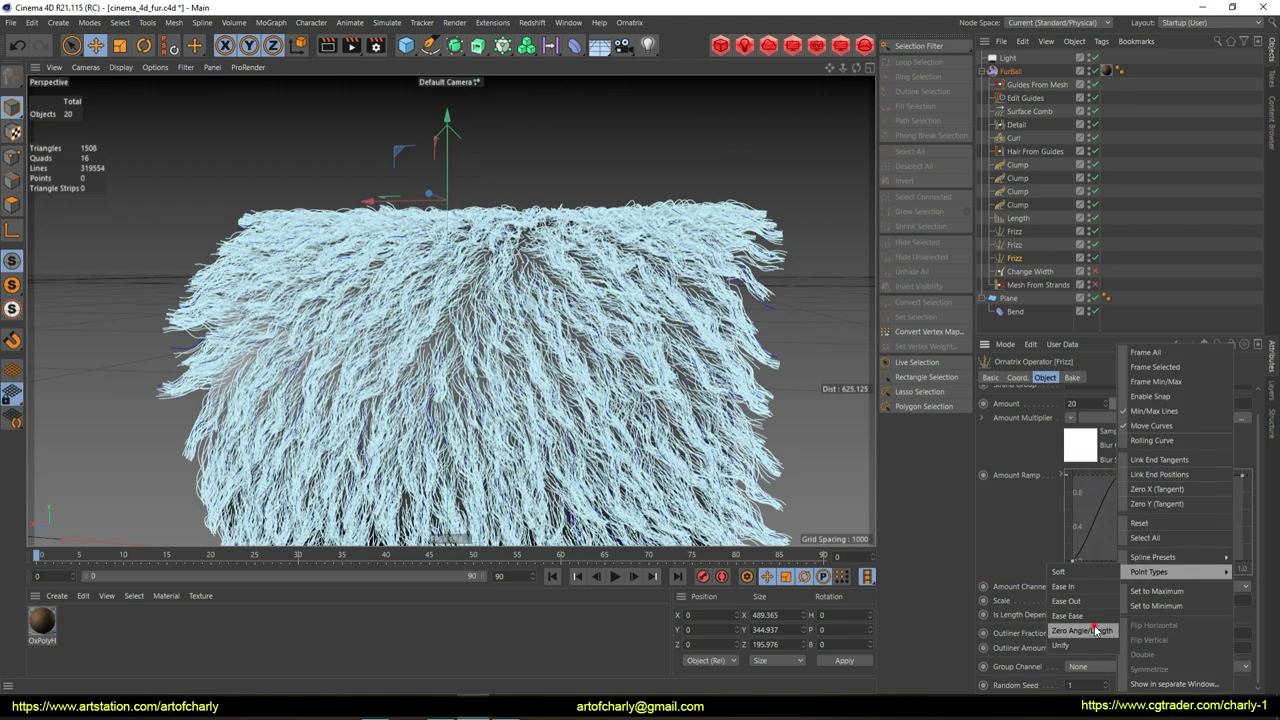
left_click(1050, 620)
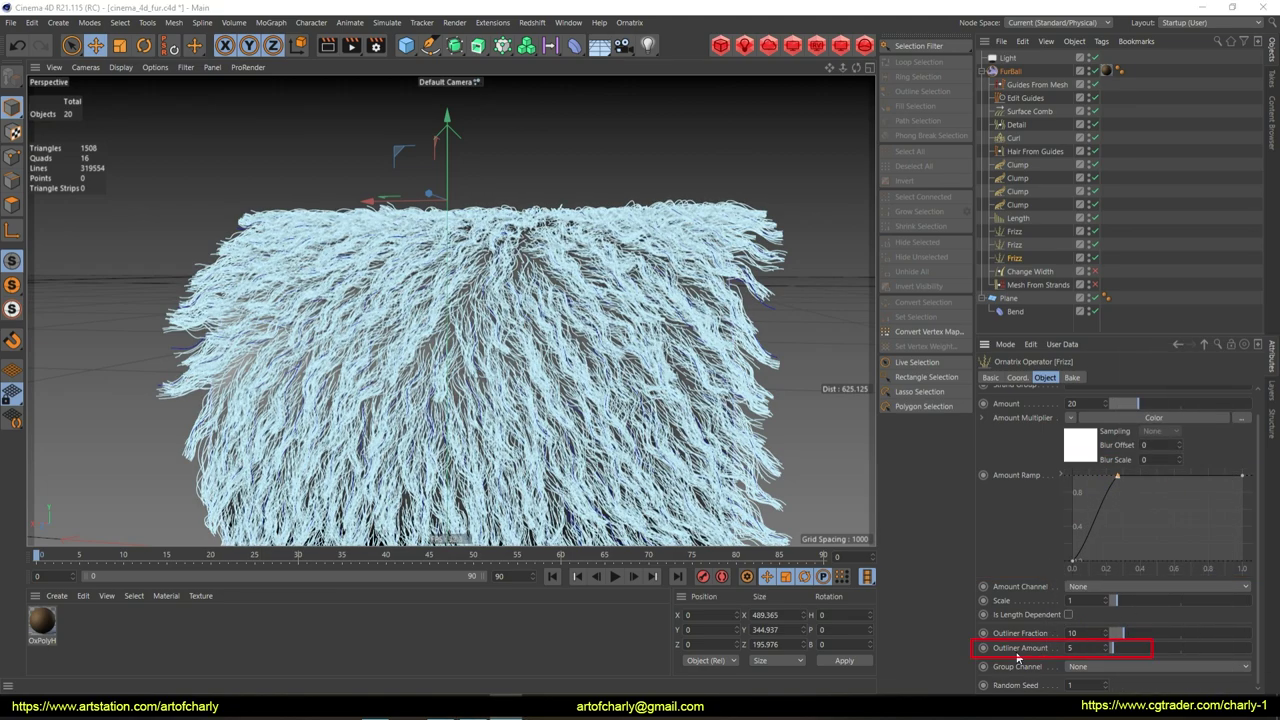
Set outliner amount 10, make it length dependent, amount 2 and scale 7
left_click(1072, 648)
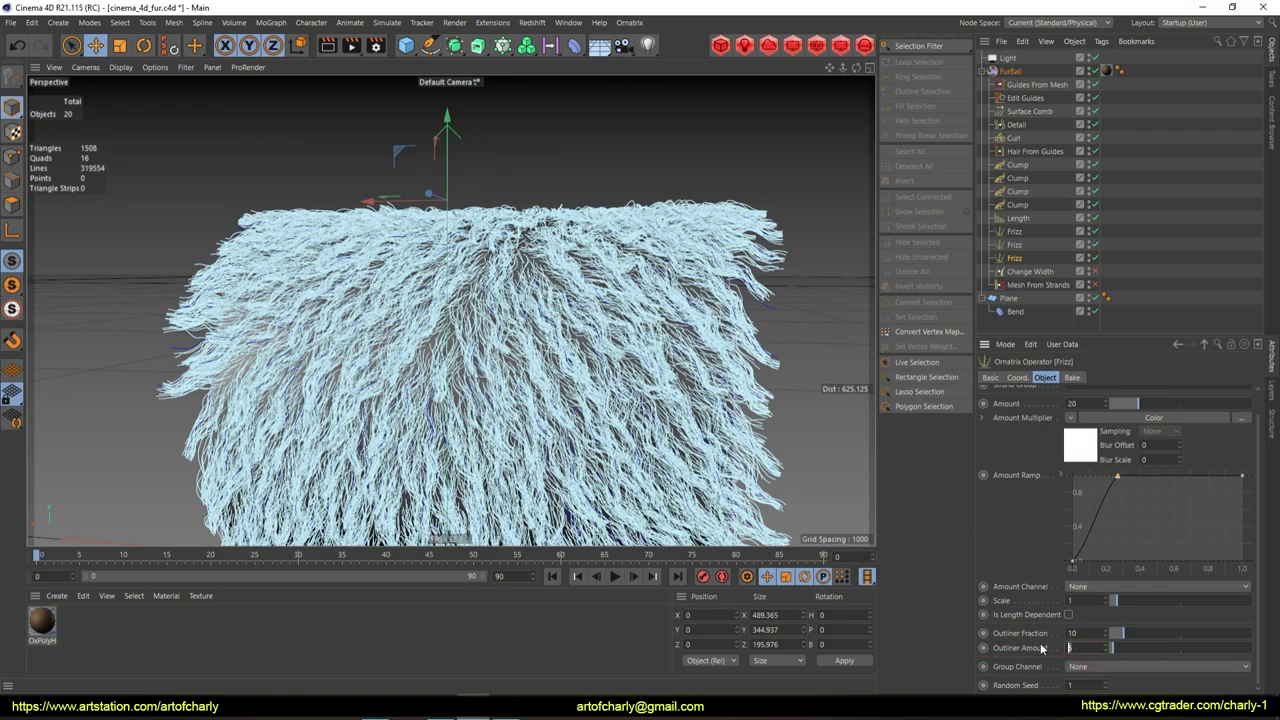
type("10")
key("Return")
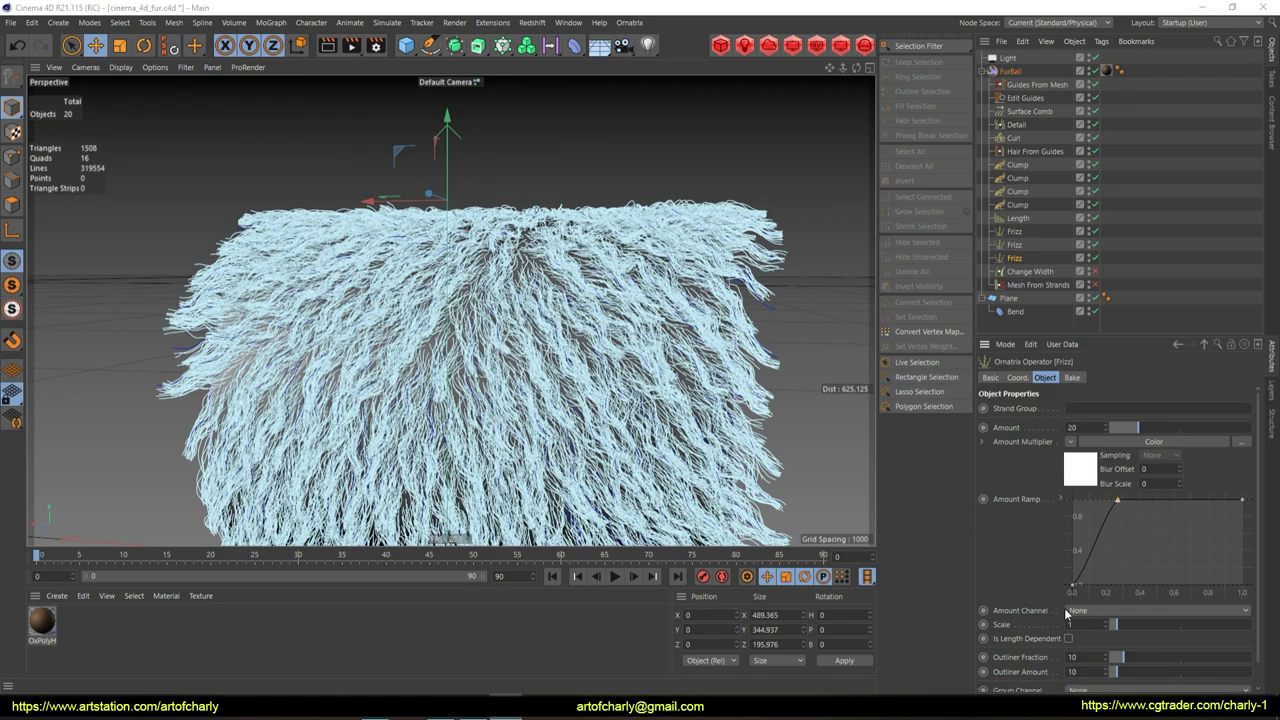
left_click(1068, 638)
left_click_drag(1072, 427, 1010, 427)
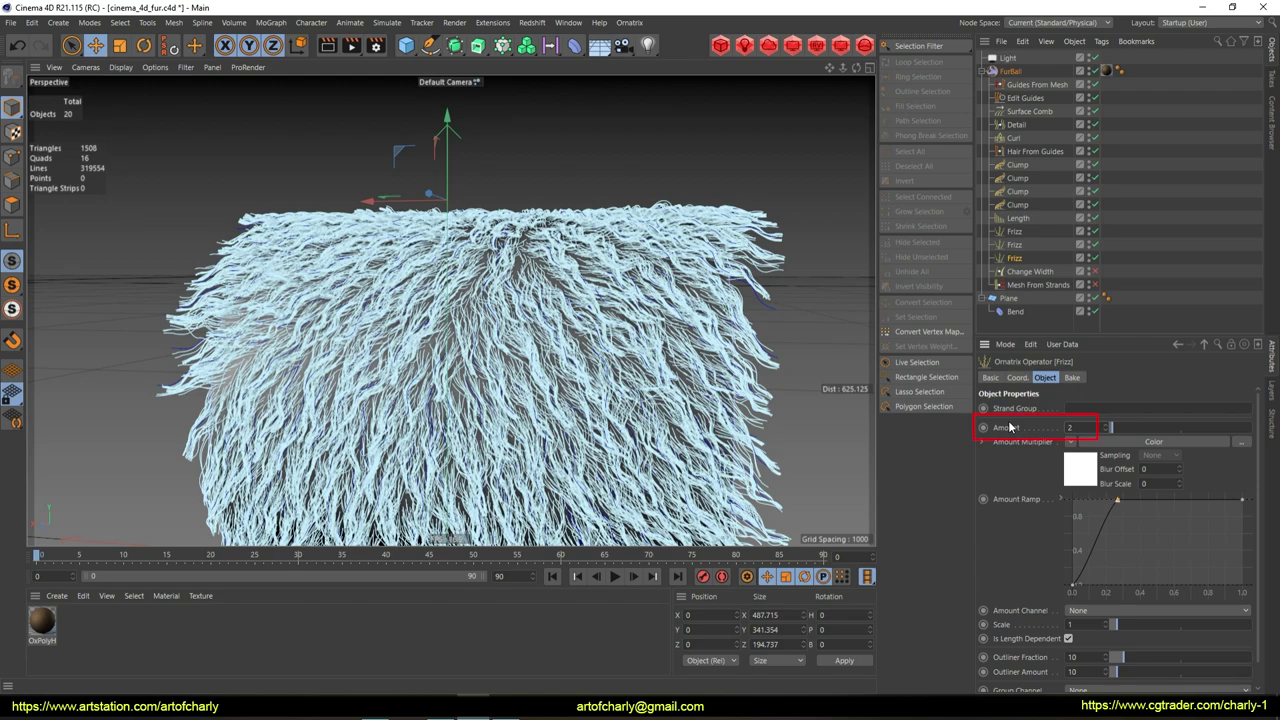
type("7")
key("Return")
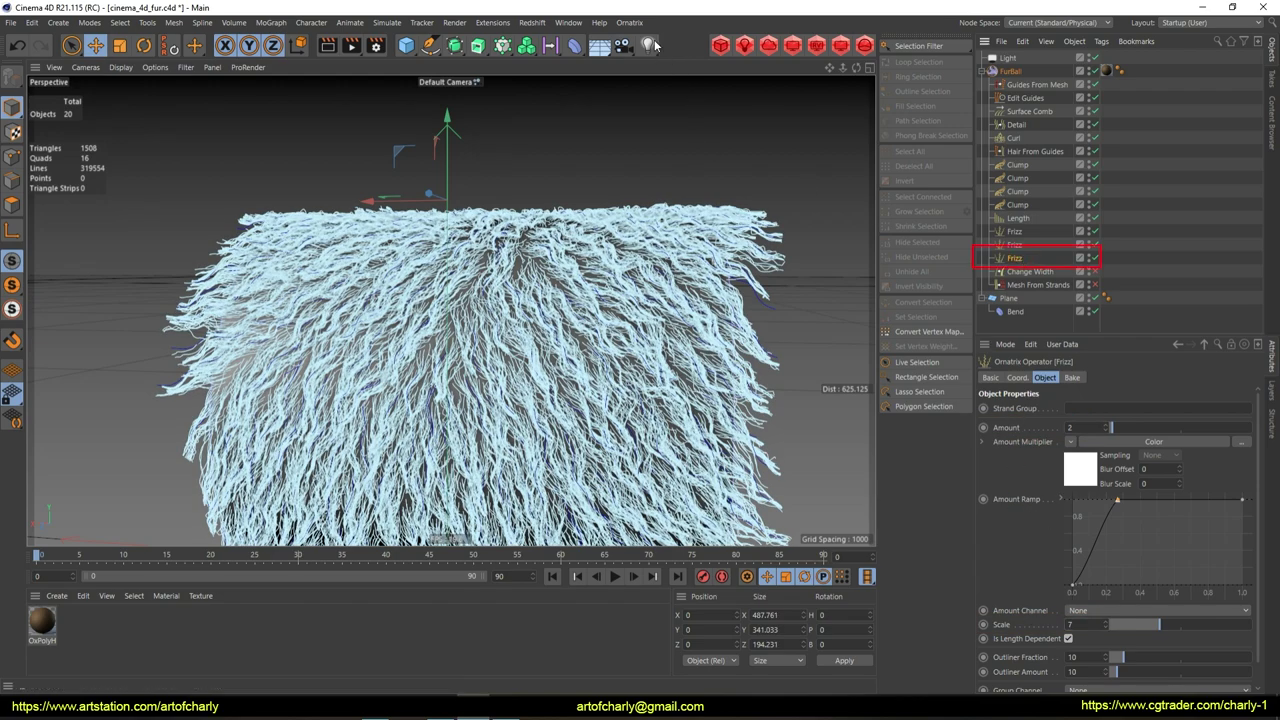
left_click(630, 22)
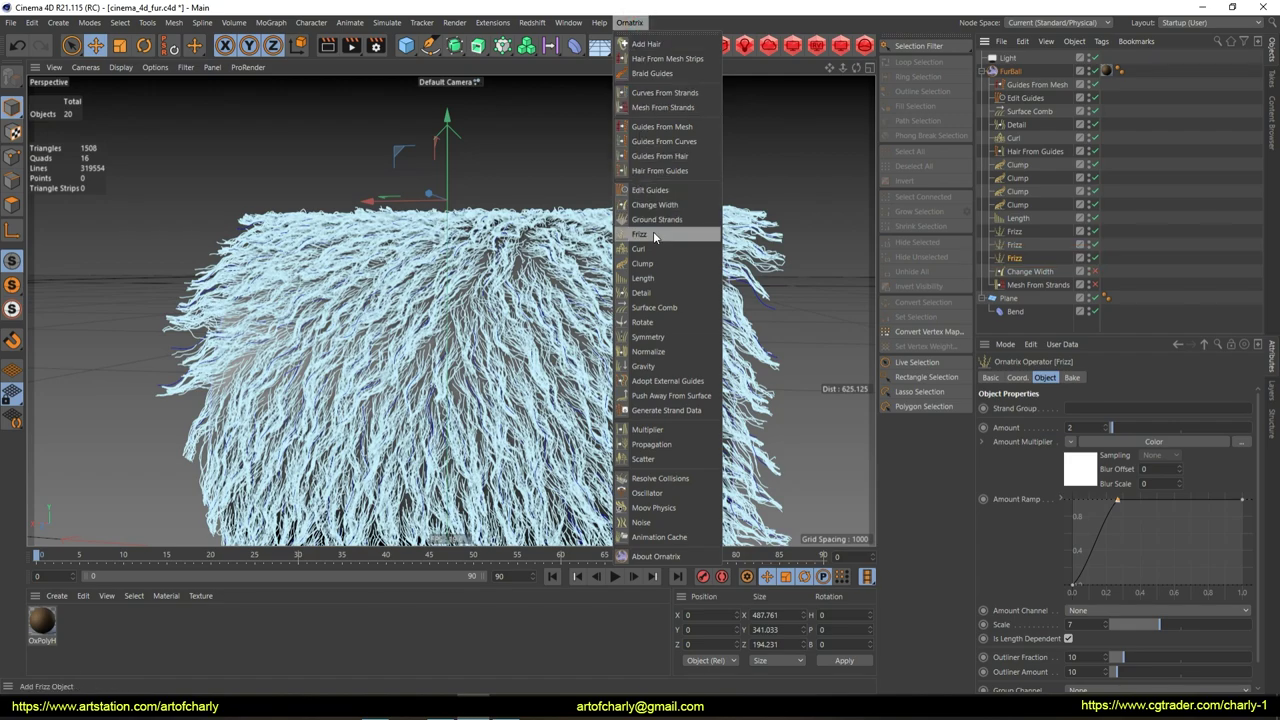
Add a fourth Frizz with Amount 3 and Scale 10
left_click(653, 232)
scroll(1050, 620, "down", 1)
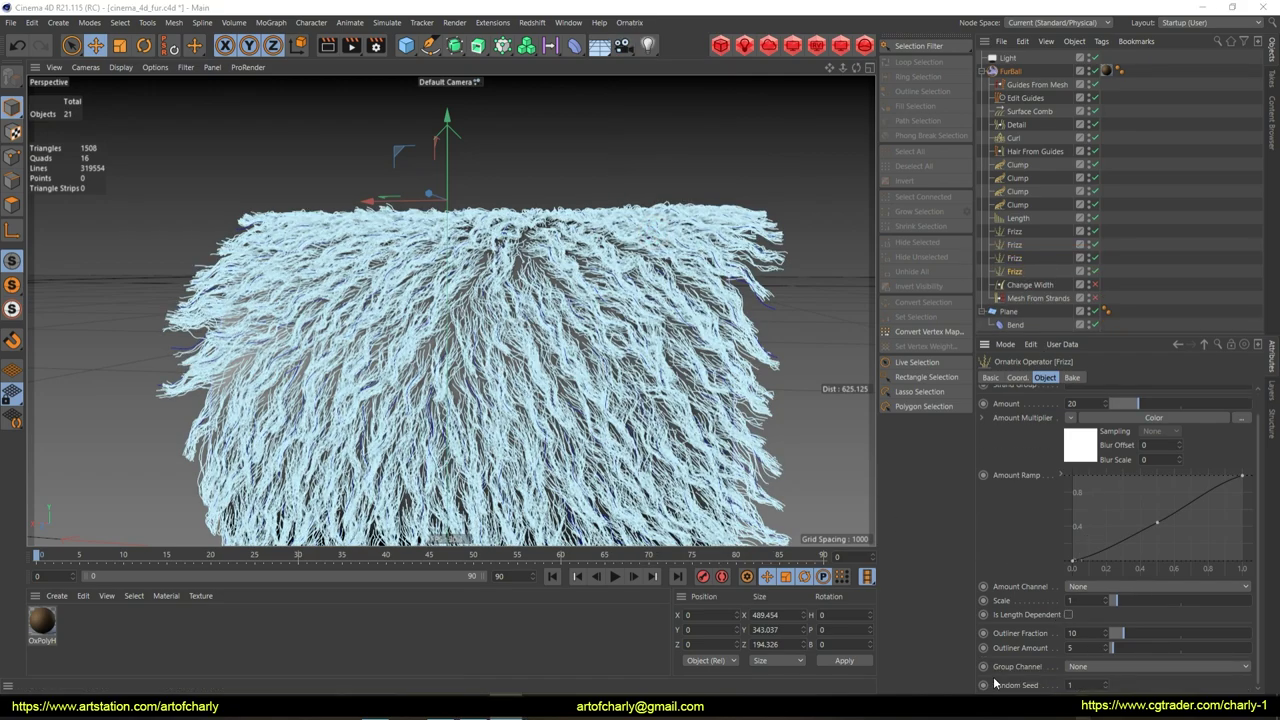
double_click(1072, 403)
type("3")
key("Return")
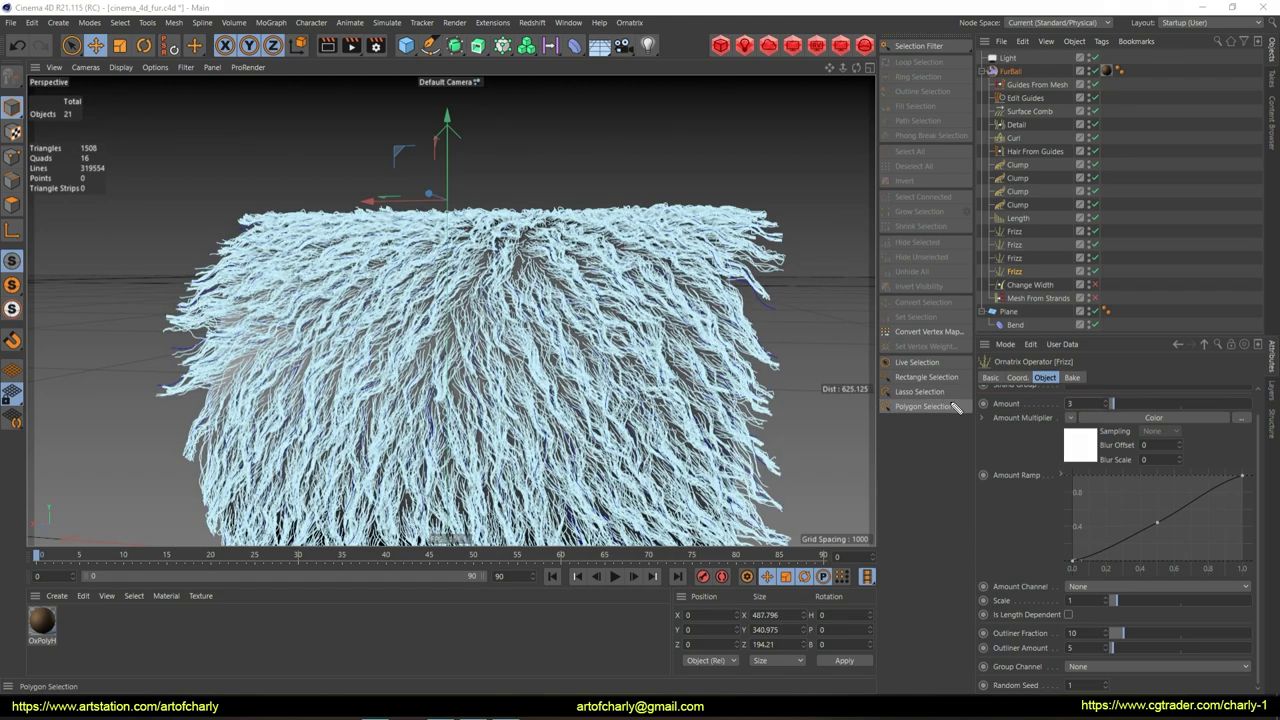
double_click(1075, 600)
type("10")
key("Return")
Set its Outliner Fraction to 3 and Outliner Amount to 15
double_click(1072, 633)
type("3")
key("Return")
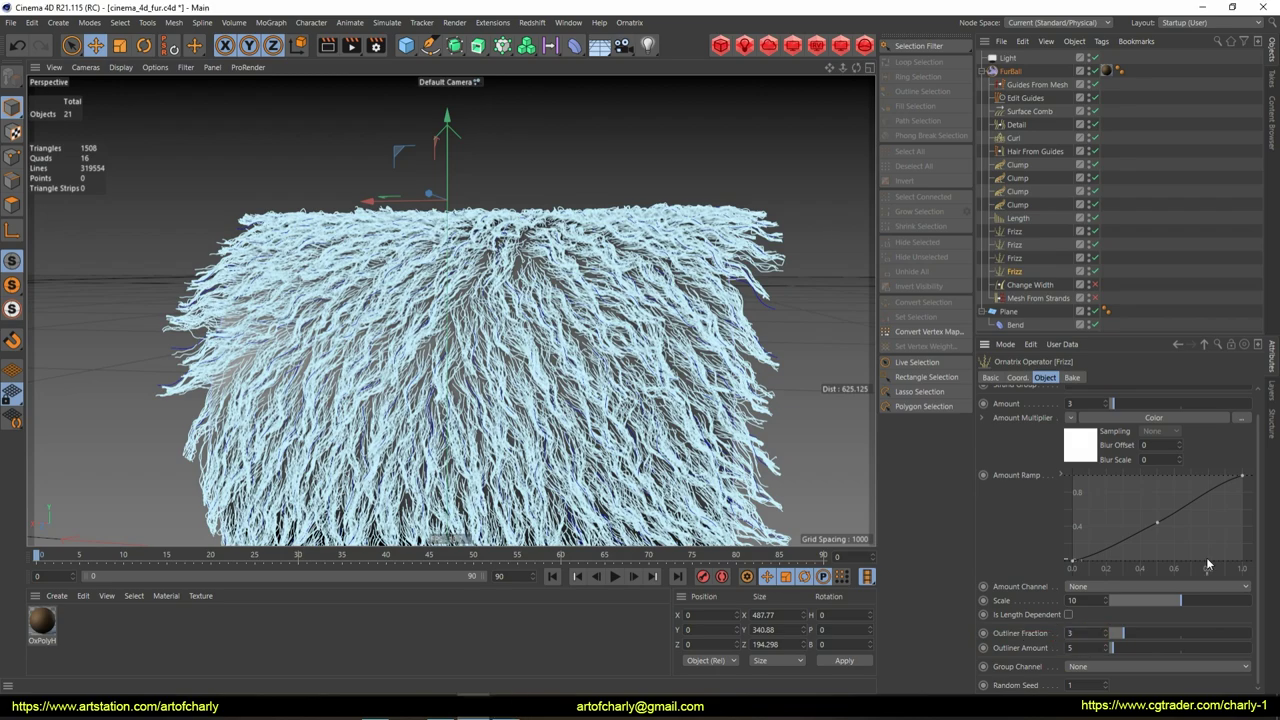
key("Tab")
type("15")
key("Return")
Reshape the Amount Ramp into a sharp step near 0.85
left_click(1189, 500, "ctrl")
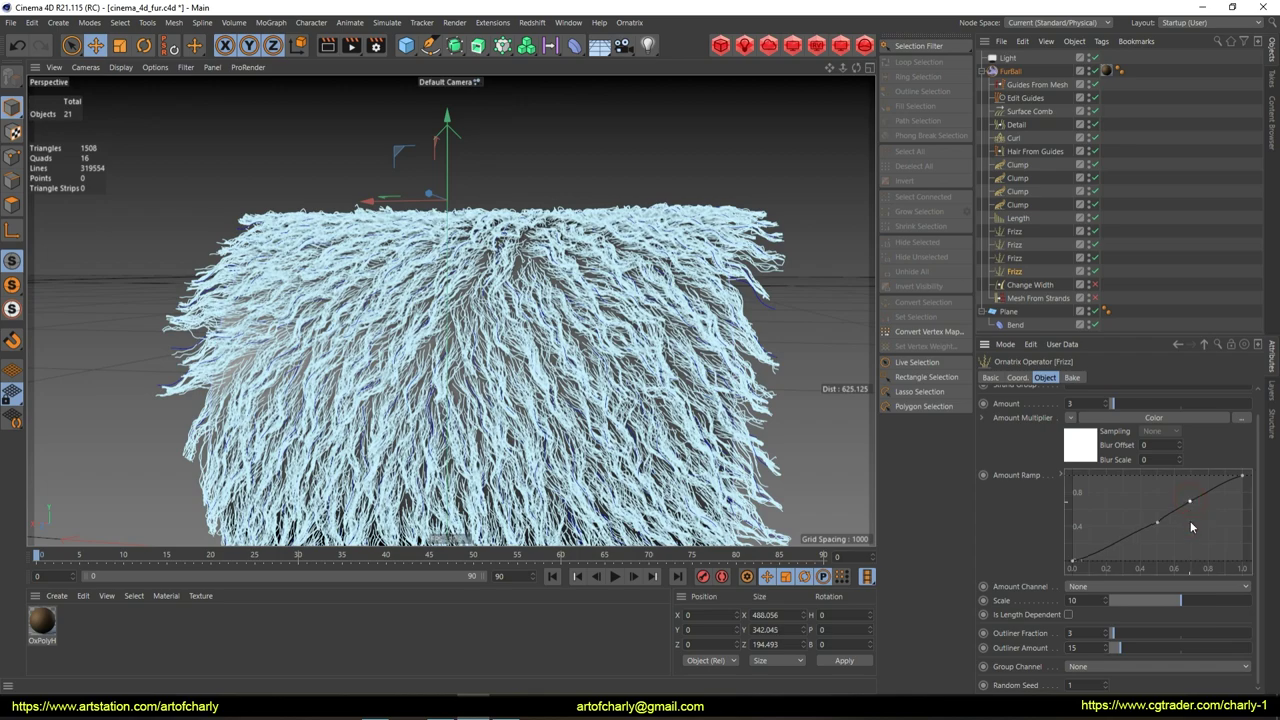
left_click_drag(1156, 520, 1185, 562)
right_click(1186, 562)
left_click(1192, 572)
right_click(1193, 495)
key("Escape")
right_click(1204, 497)
left_click(1235, 606)
left_click_drag(1187, 563, 1216, 566)
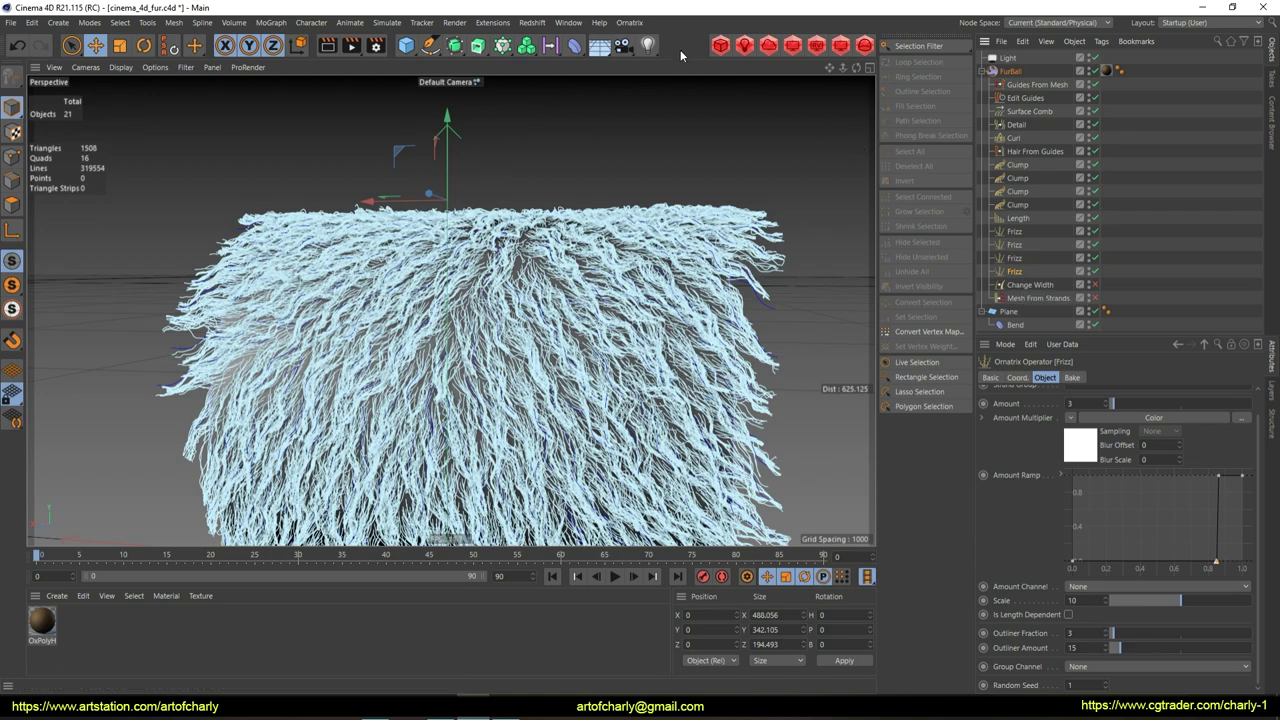
left_click(629, 22)
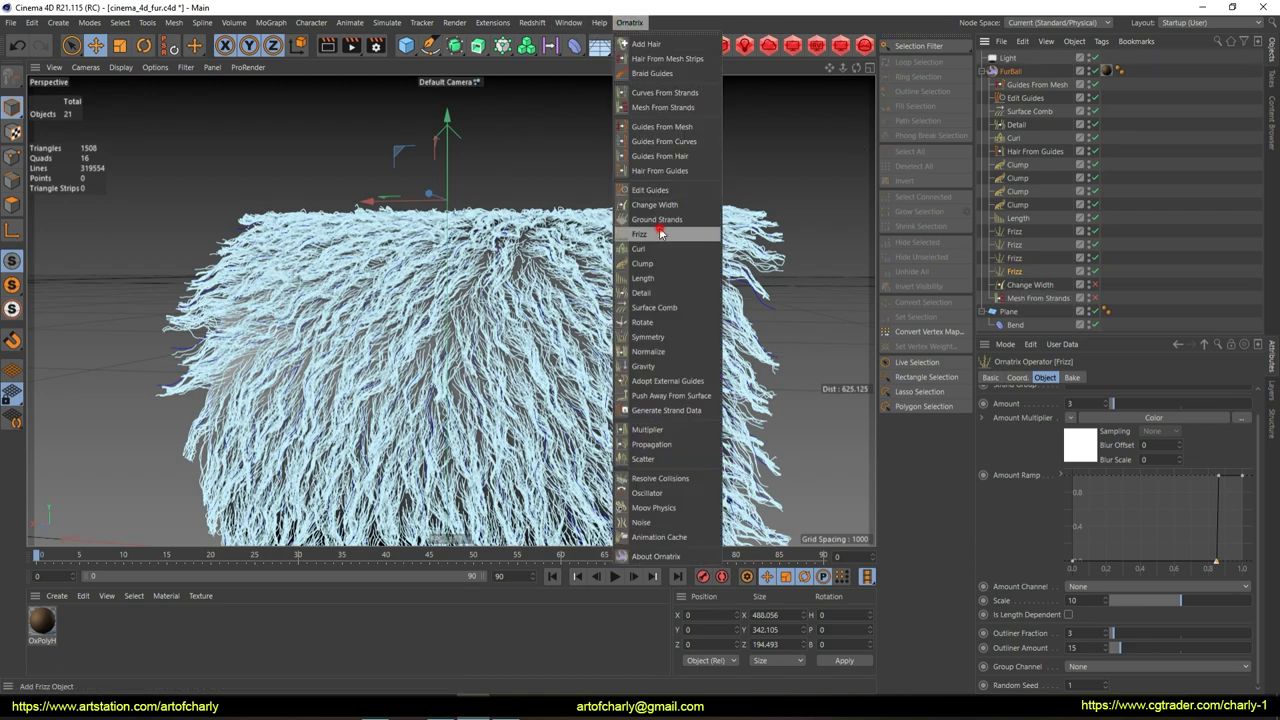
Add a fifth Frizz whose Amount Ramp rises steeply early, using a Zero Angle Length point
left_click(639, 234)
left_click_drag(790, 224, 758, 186, "alt")
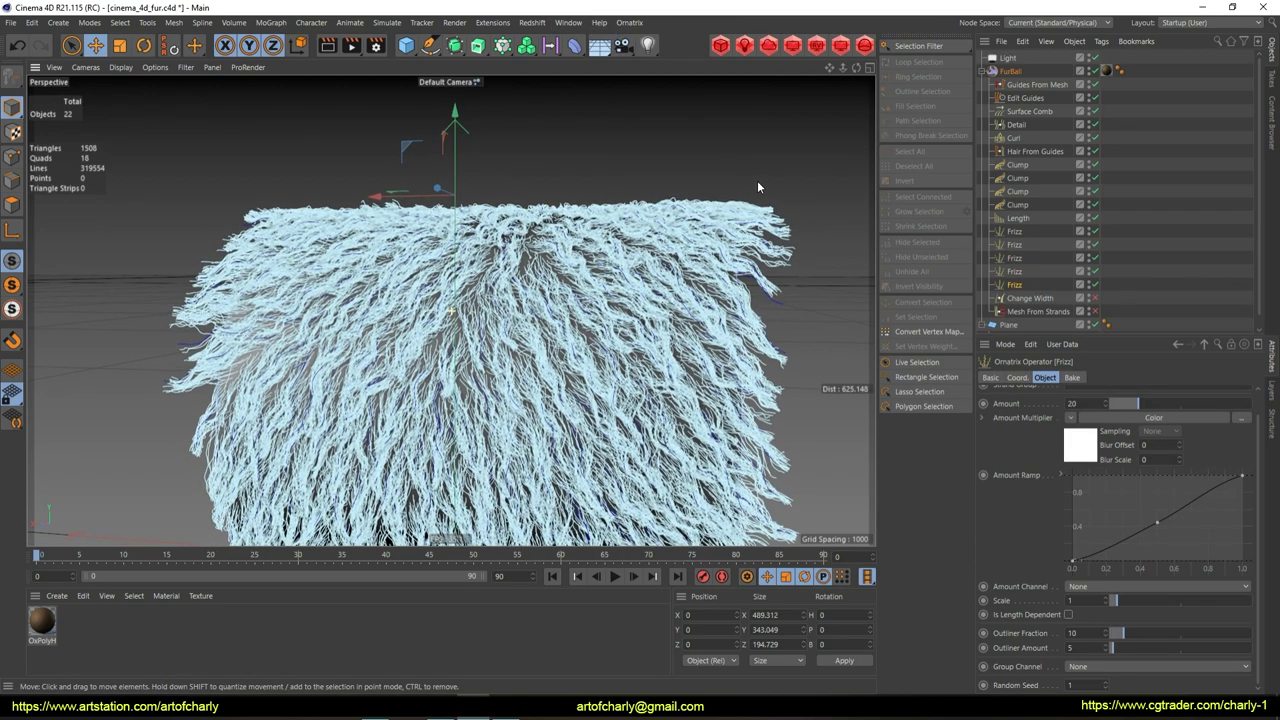
left_click_drag(1157, 522, 1105, 482)
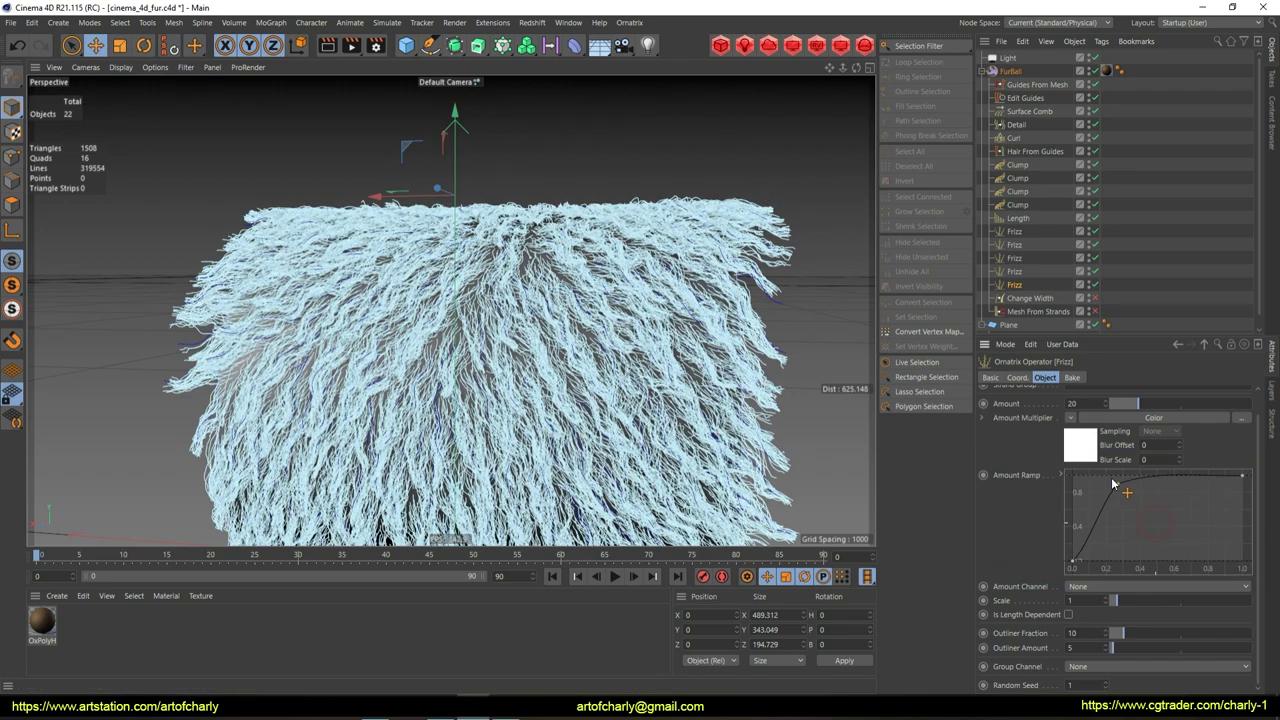
right_click(1112, 485)
left_click(1083, 632)
Make the frizz length dependent with Amount 0 and Scale 3
left_click(1068, 614)
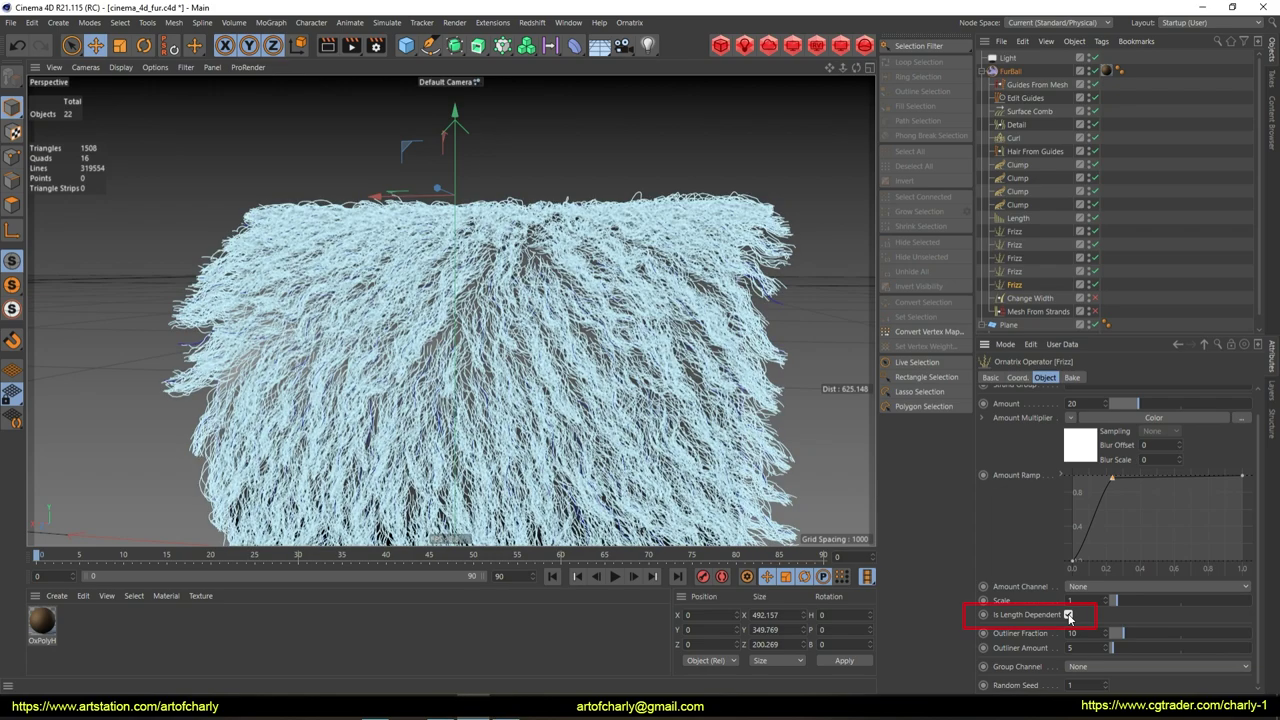
type("0")
key("Return")
type("3")
key("Return")
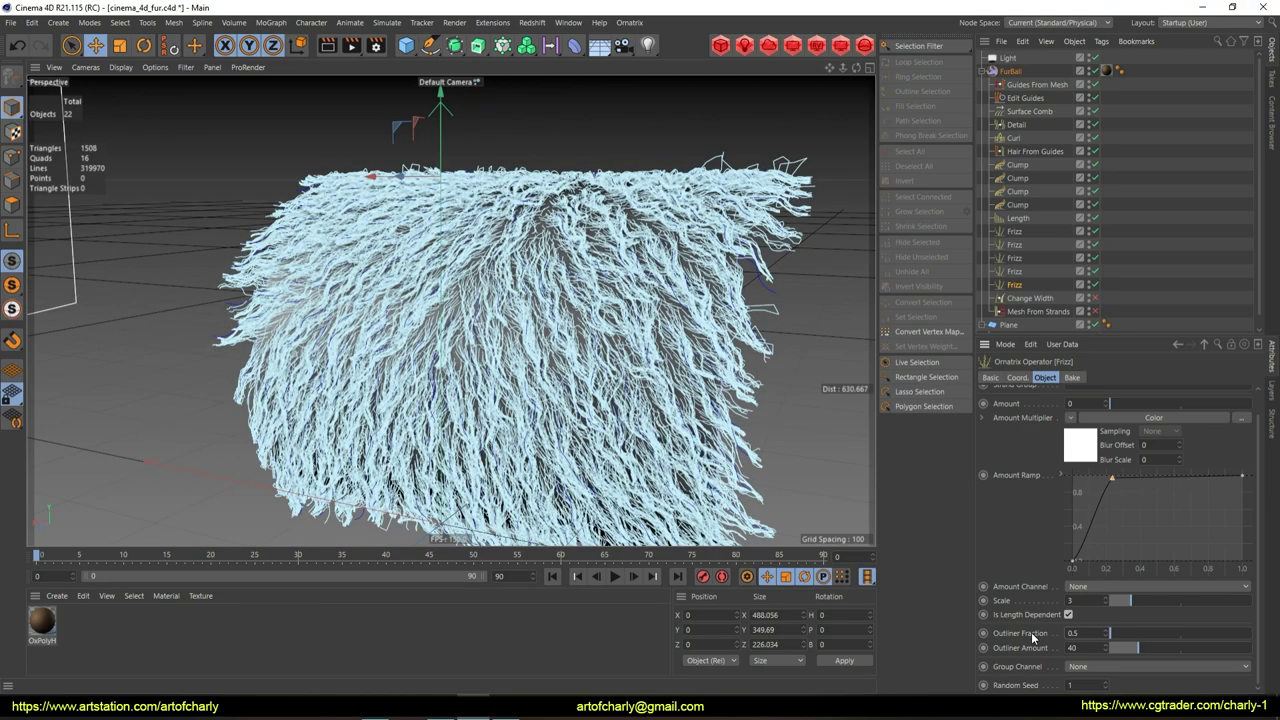
left_click_drag(520, 300, 560, 294, "alt")
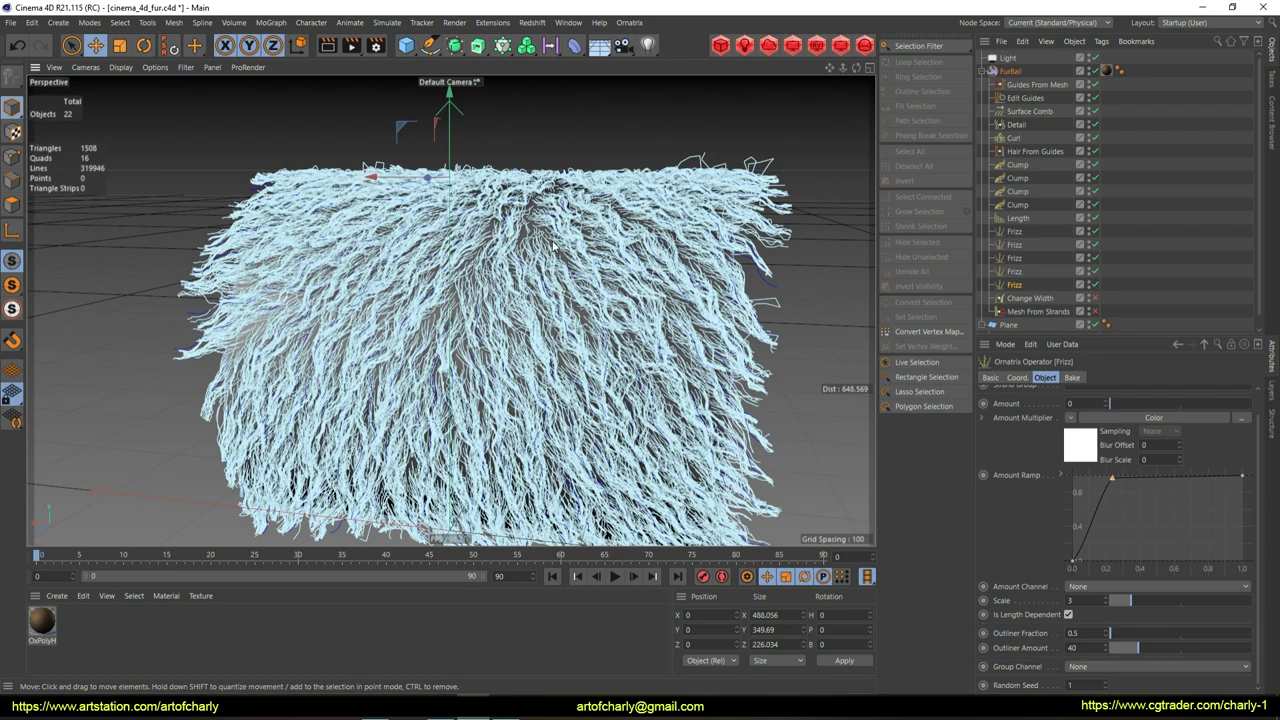
Adjust Change Width's Randomize value, trying 0.05, 1 and 0.1
left_click(1035, 298)
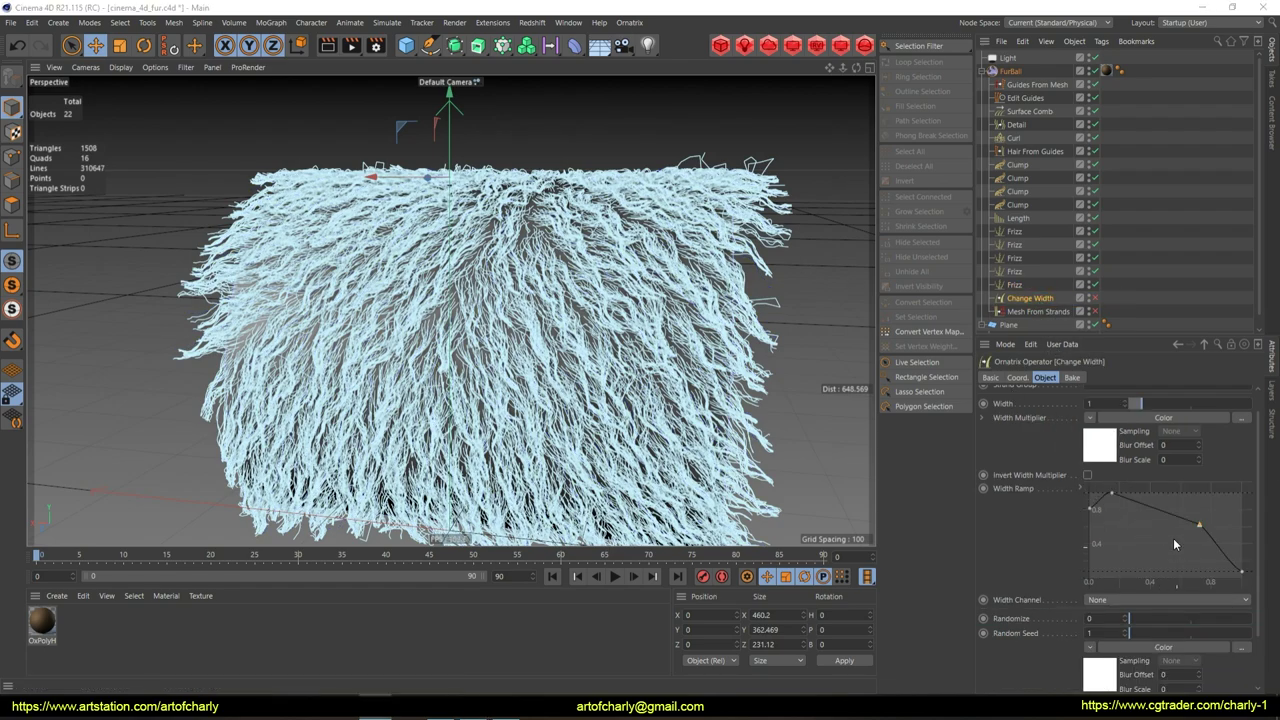
scroll(1060, 580, "down", 1)
type("0.05")
key("Return")
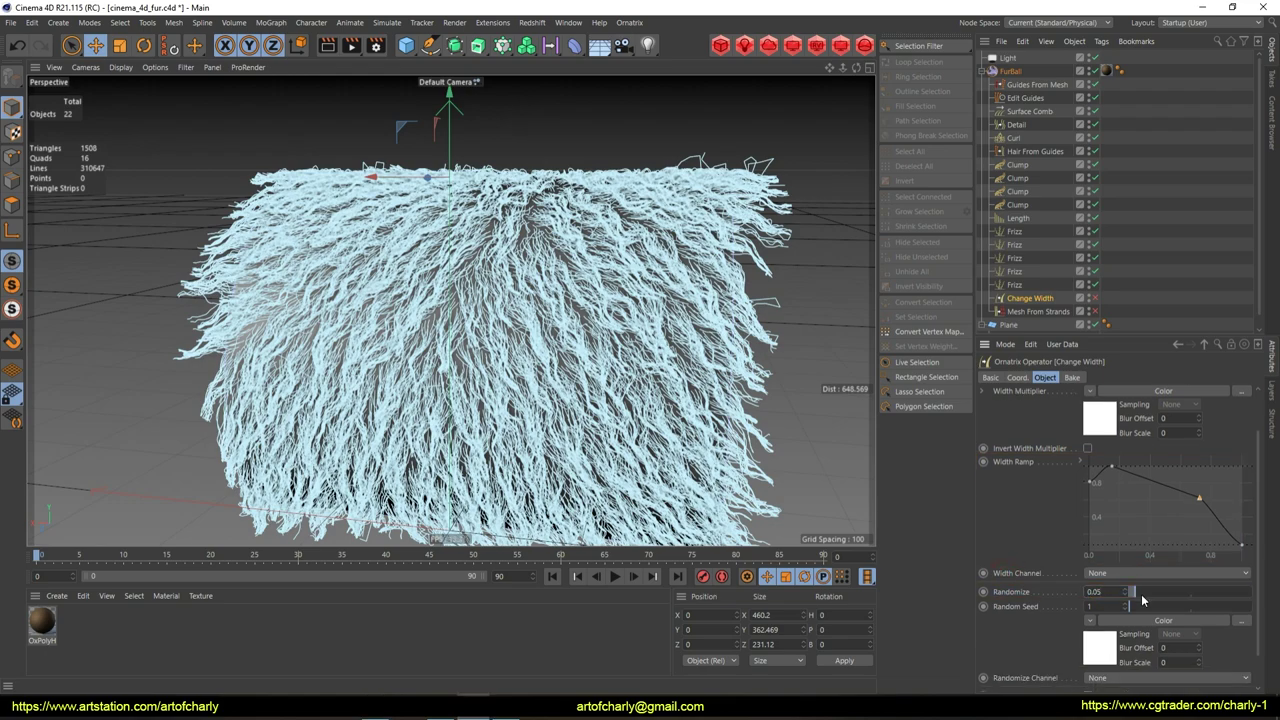
type("1")
key("Return")
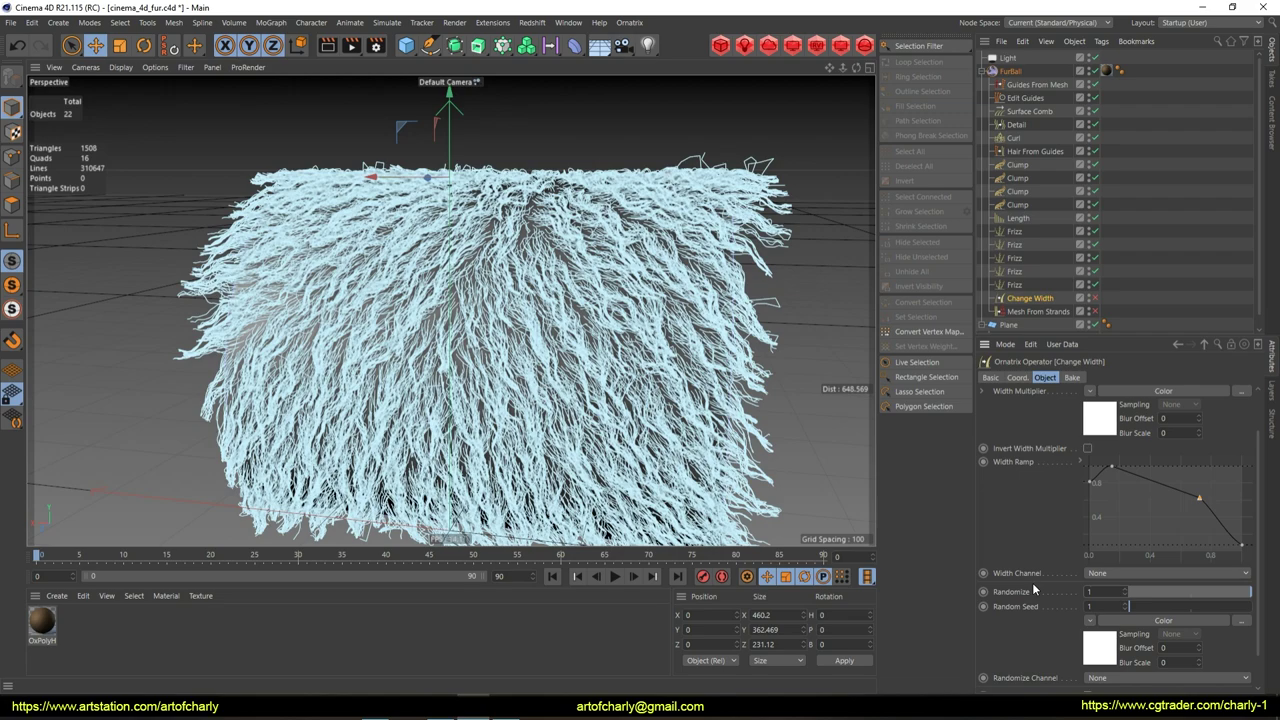
type("0.1")
key("Return")
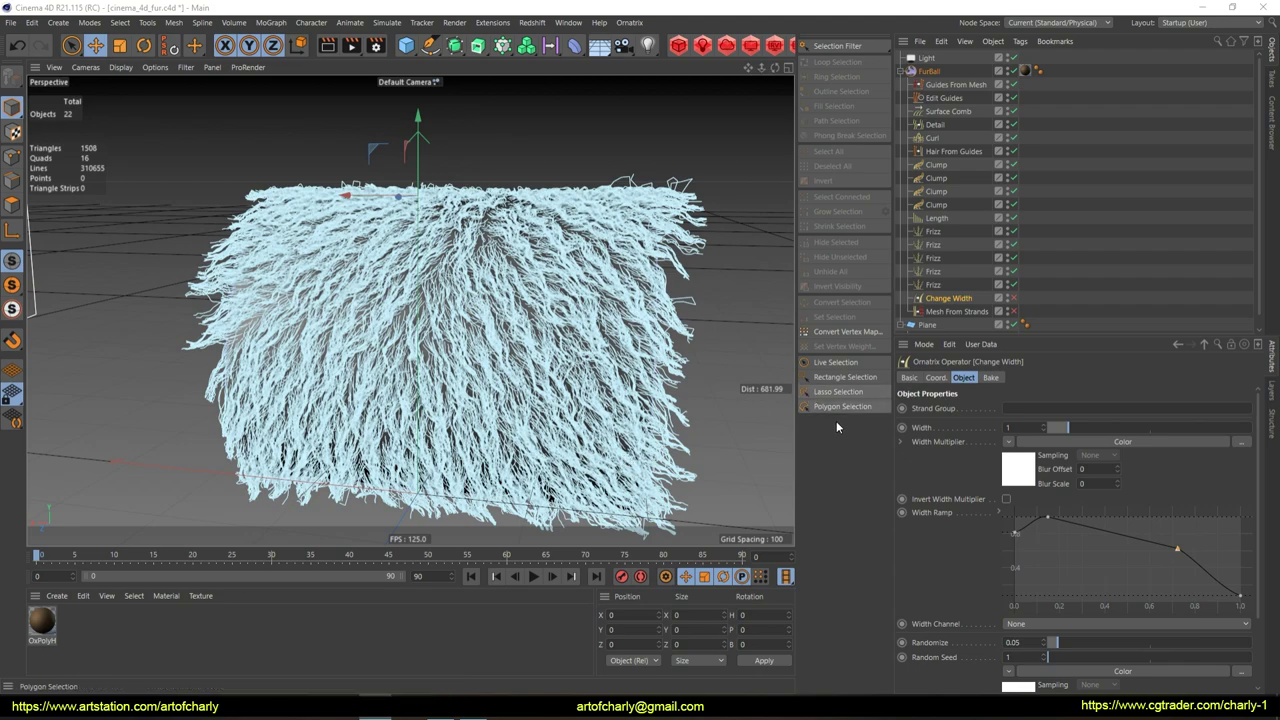
Set strand width to 0.05 and toggle Change Width to view the meshed fur
left_click(1022, 425)
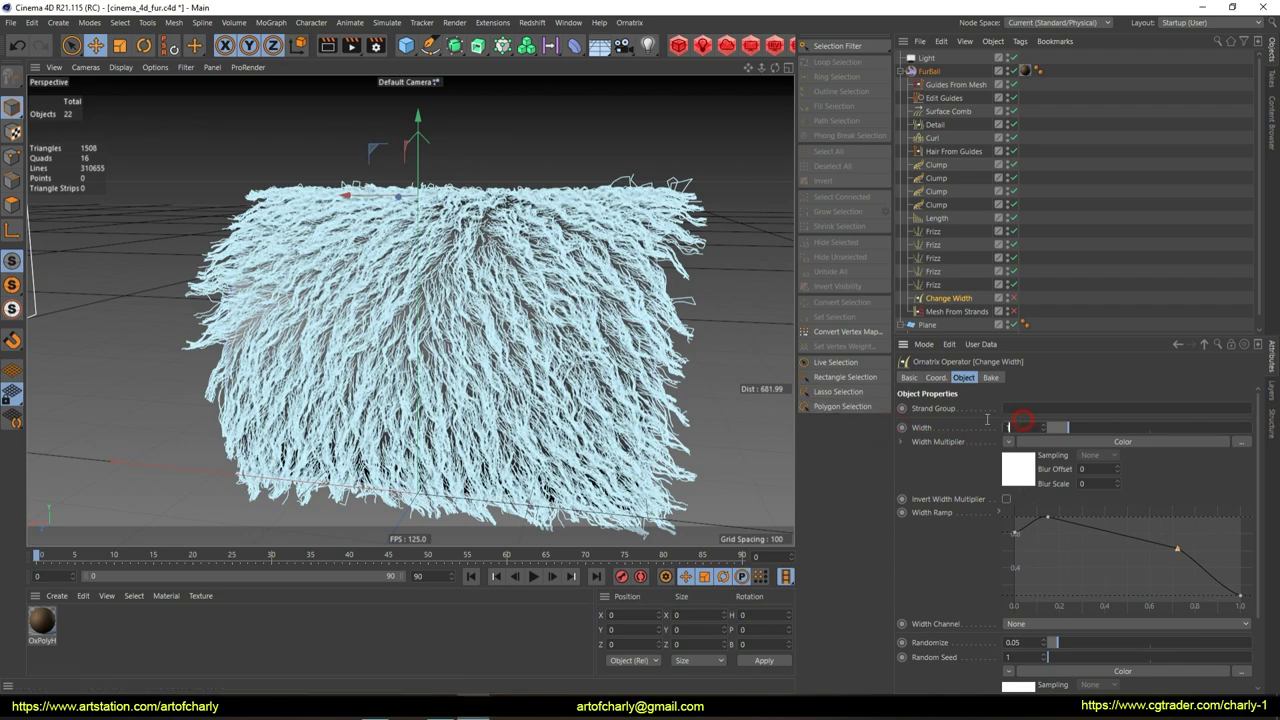
type("0.05")
key("Return")
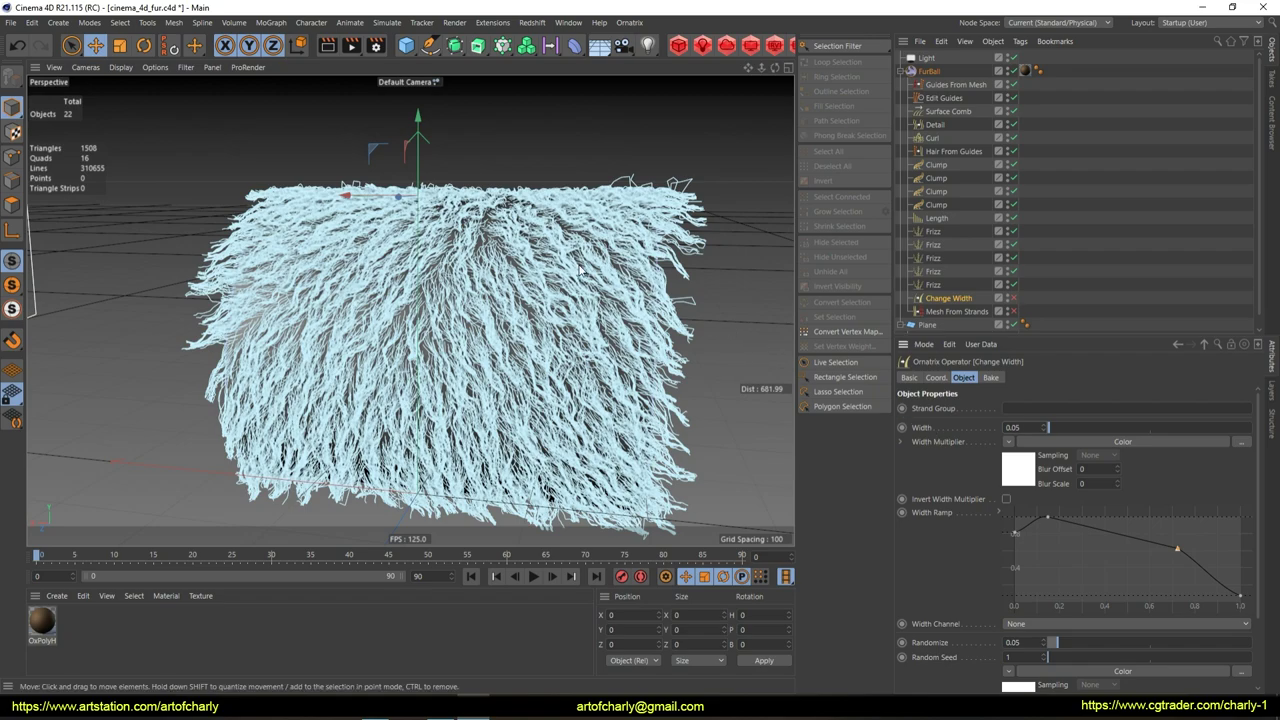
left_click_drag(584, 271, 600, 268, "alt")
left_click(1013, 299)
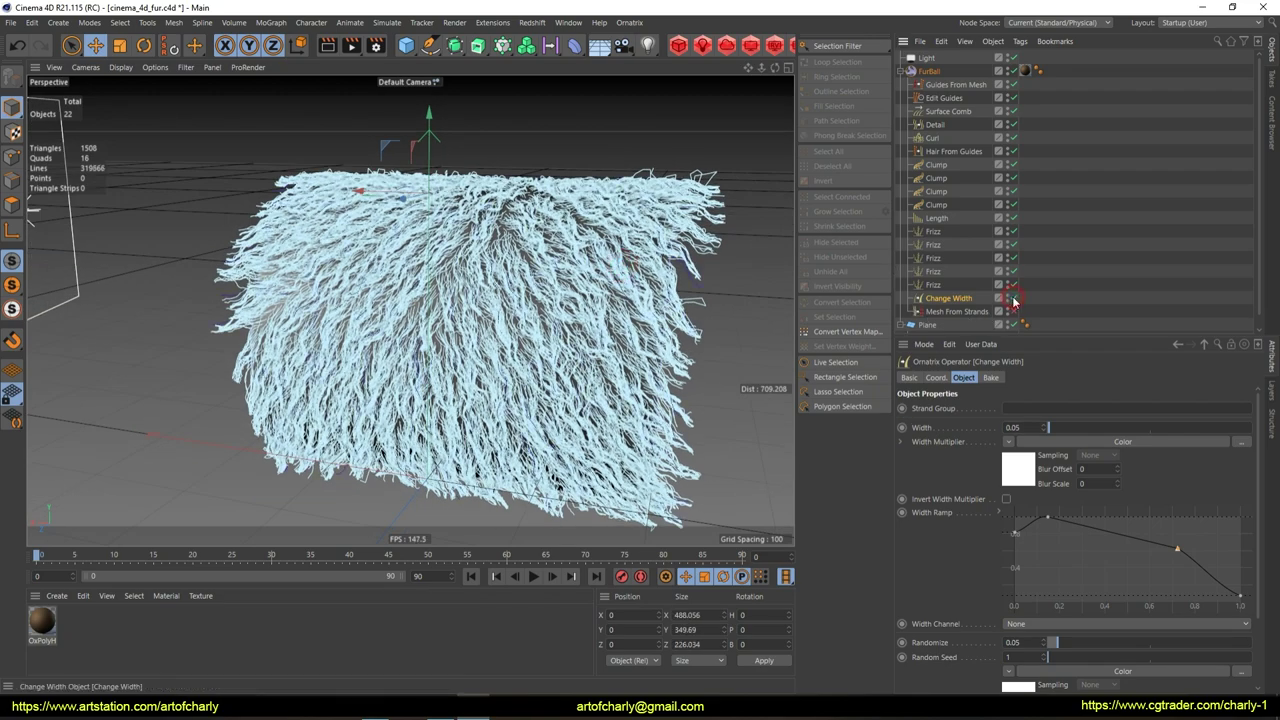
left_click_drag(420, 310, 365, 313, "alt")
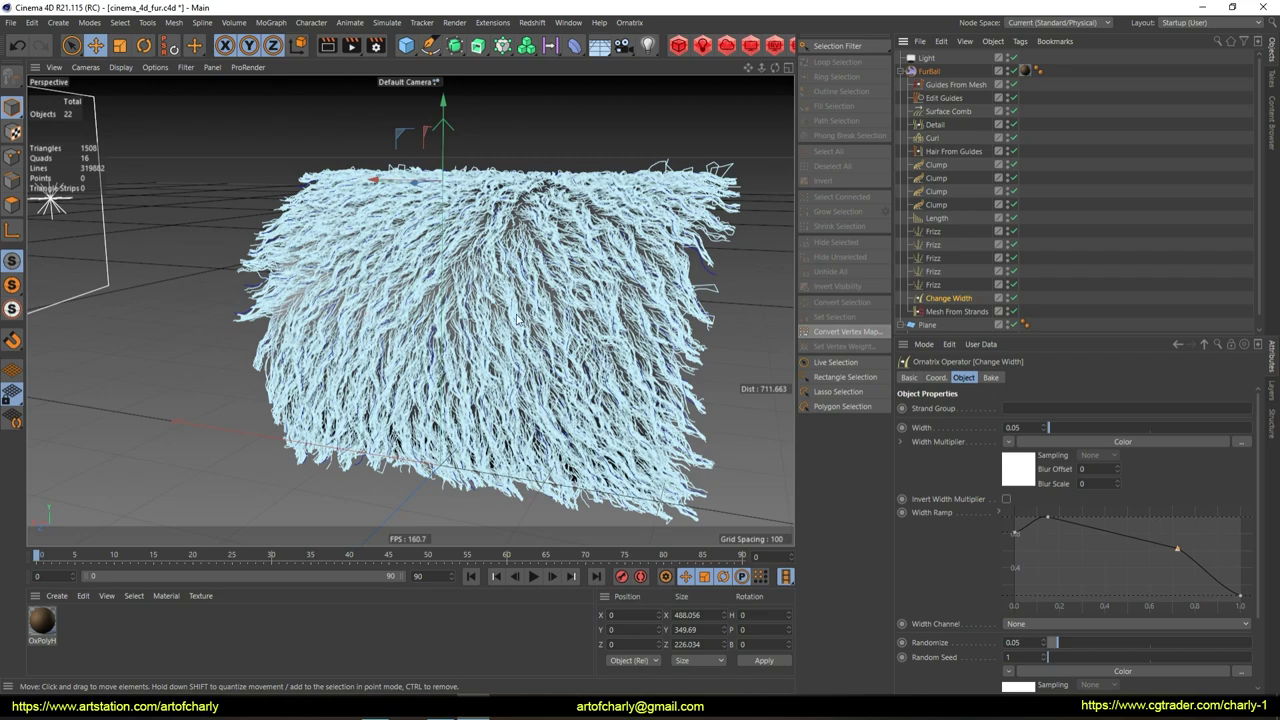
mouse_move(556, 327)
left_mouse_down("alt")
mouse_move(417, 218)
mouse_move(510, 220)
mouse_move(289, 224)
mouse_move(349, 209)
mouse_move(251, 263)
left_mouse_up("alt")
Raise the Hair From Guides Viewport Count Fraction to 100
left_click(953, 138)
type("00000")
key("Return")
left_click_drag(552, 326, 585, 252, "alt")
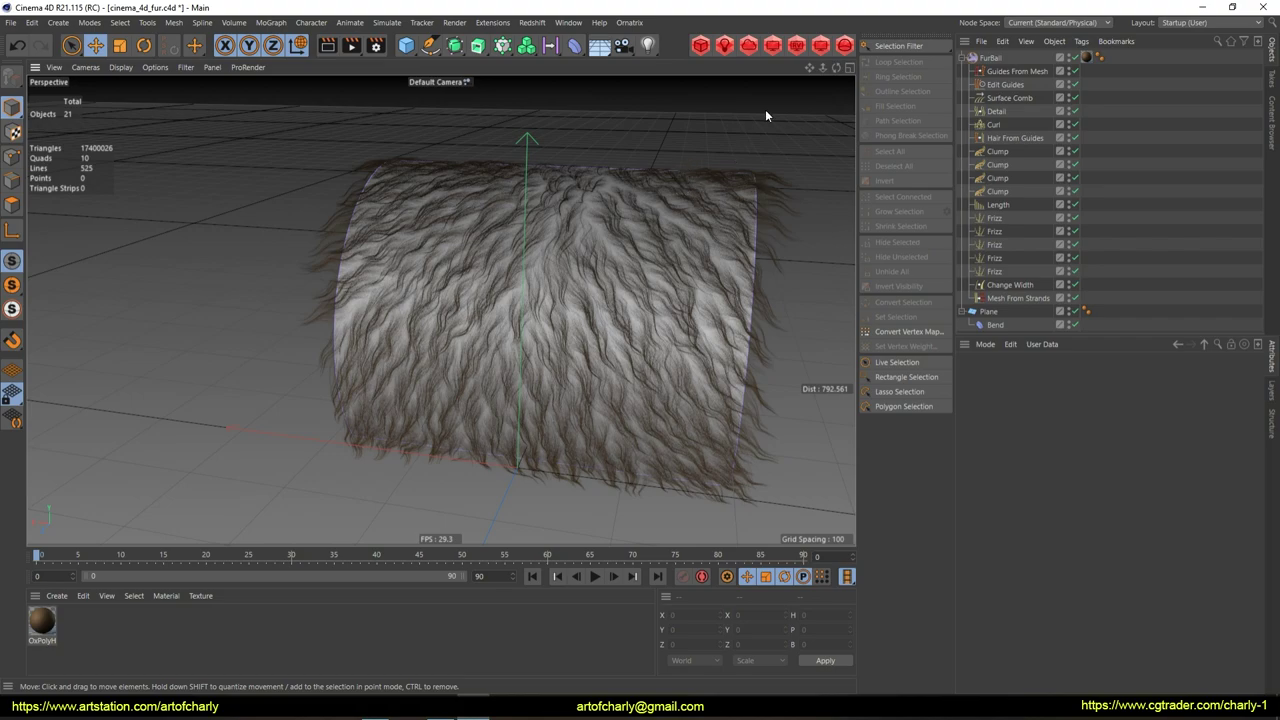
Add a Redshift area light at intensity 5.68, rotated and moved to face the fur
left_click(724, 45)
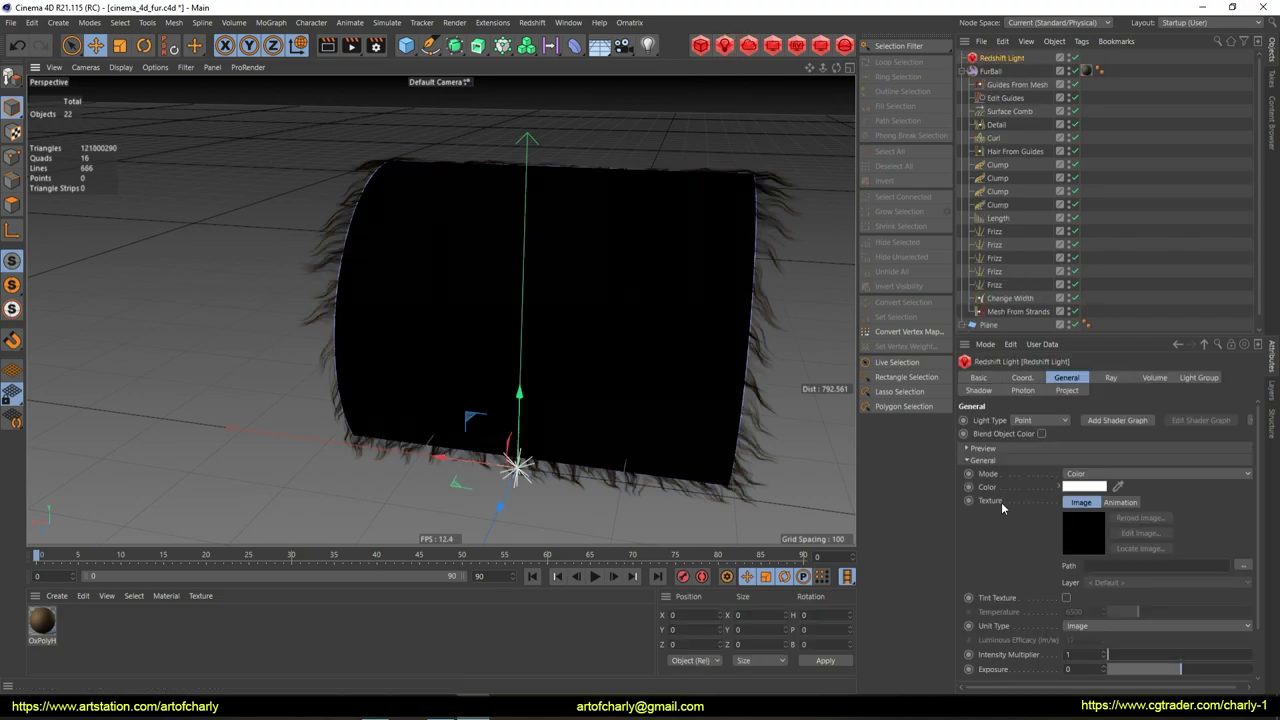
left_click(1030, 420)
left_click(1045, 440)
mouse_move(534, 457)
left_mouse_down("alt")
mouse_move(486, 374)
mouse_move(436, 412)
left_mouse_up("alt")
key("r")
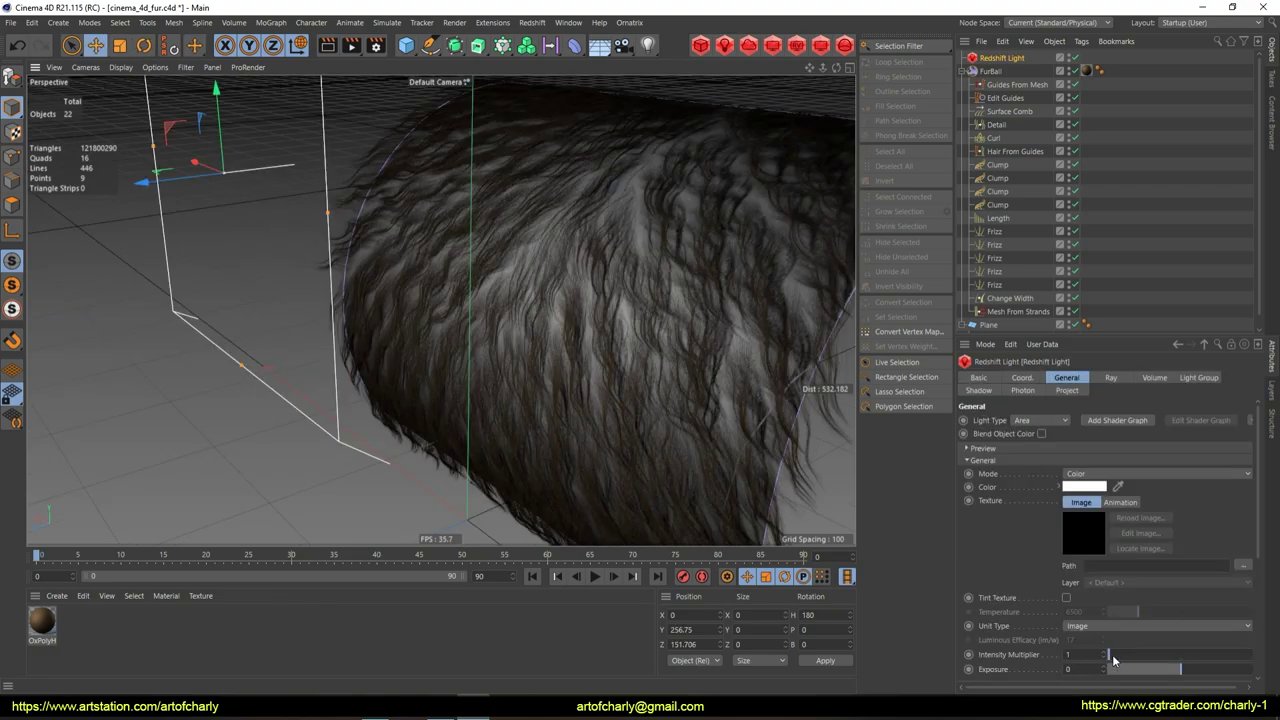
left_click_drag(1113, 657, 1118, 655)
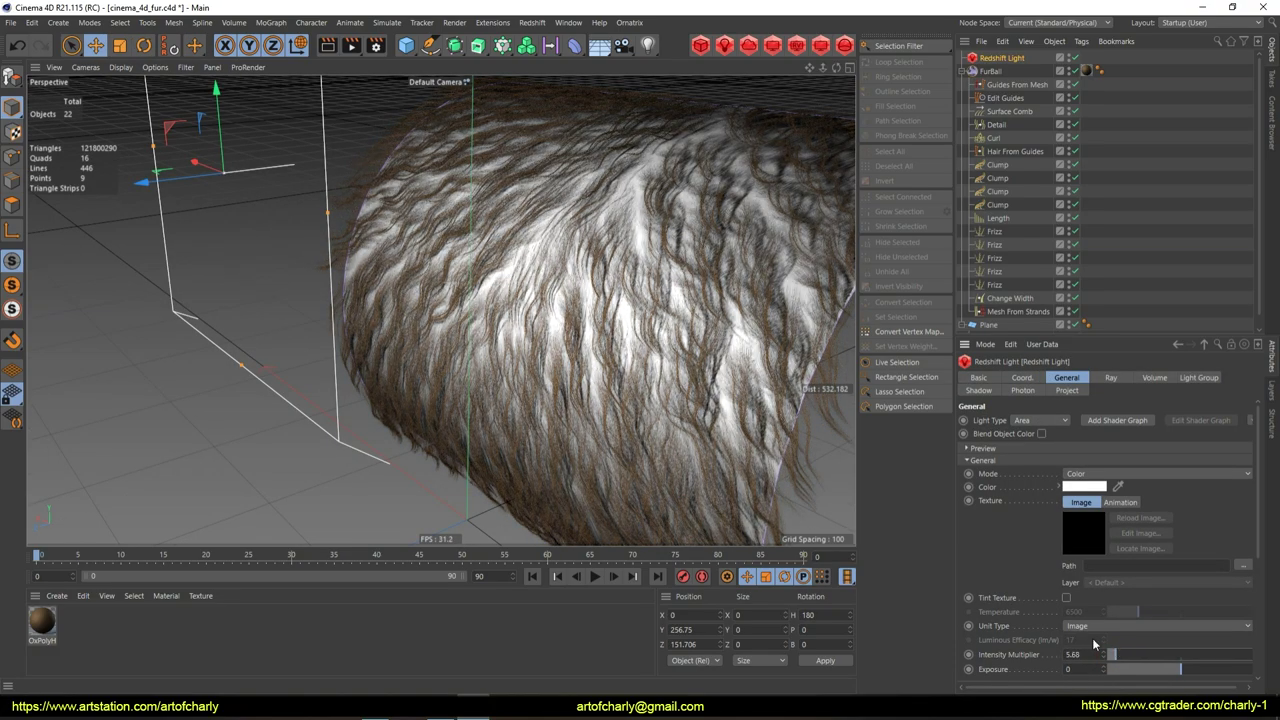
left_click_drag(606, 380, 513, 333, "alt")
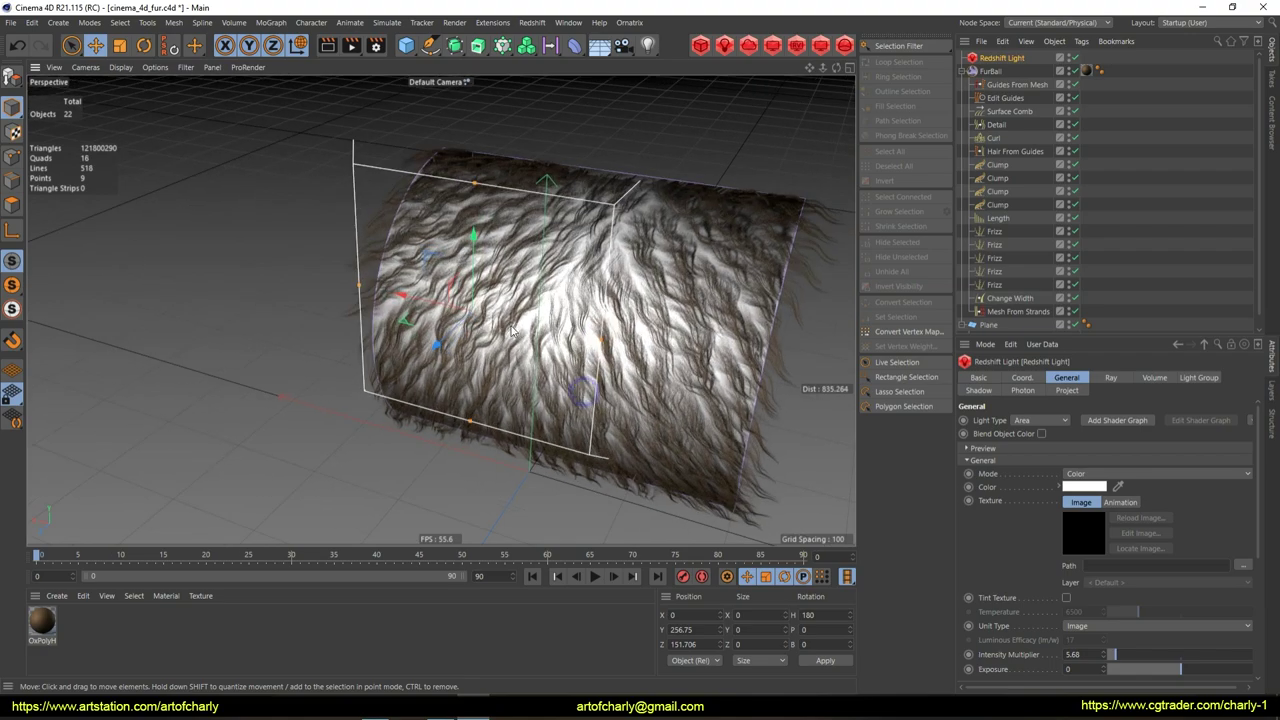
mouse_move(513, 333)
left_mouse_down()
mouse_move(620, 333)
mouse_move(700, 300)
left_mouse_up()
Widen the Change Width strand width to 0.1
scroll(700, 300, "up", 5)
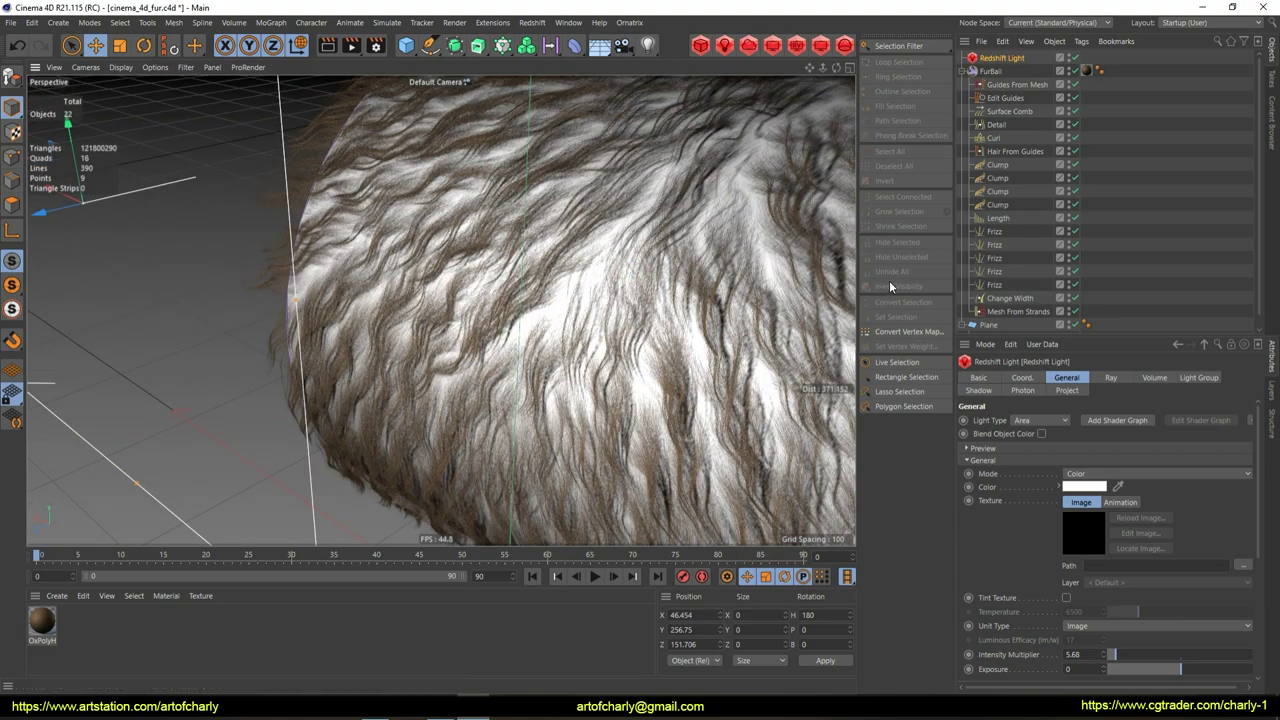
left_click(1010, 298)
type("0.1")
key("Return")
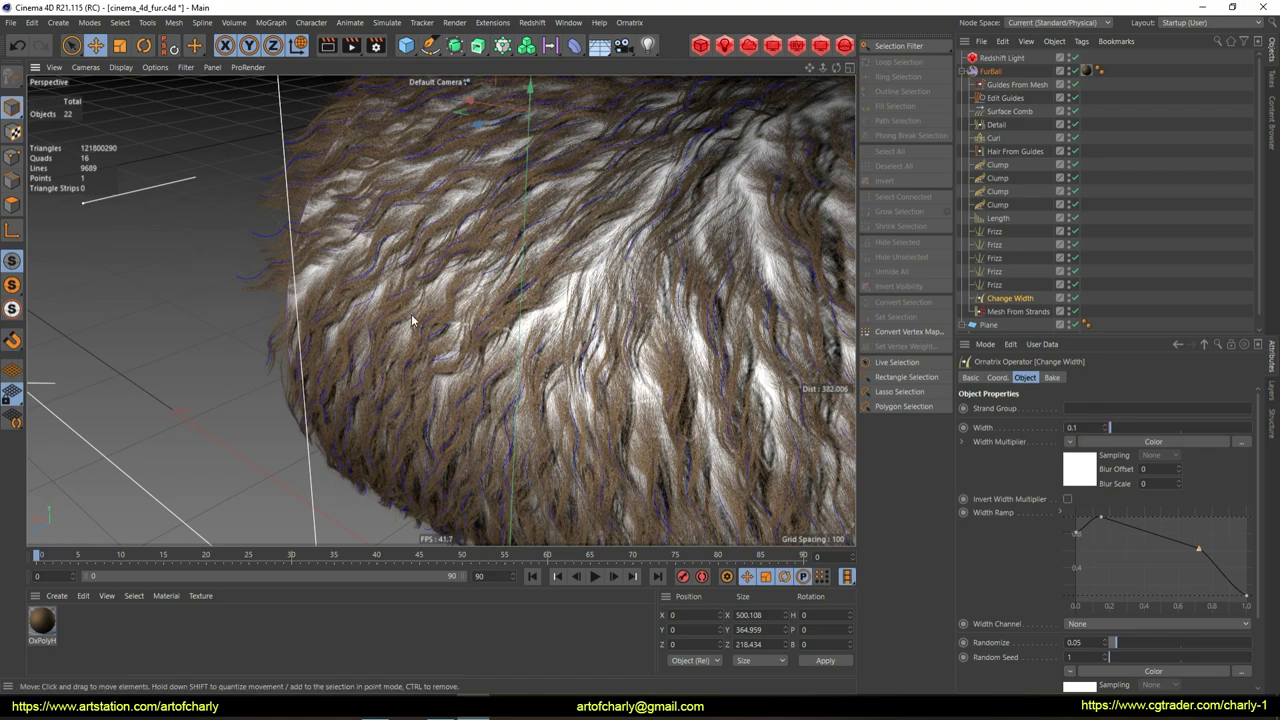
Zoom and move the view closer to inspect the fur surface
scroll(497, 341, "down", 1)
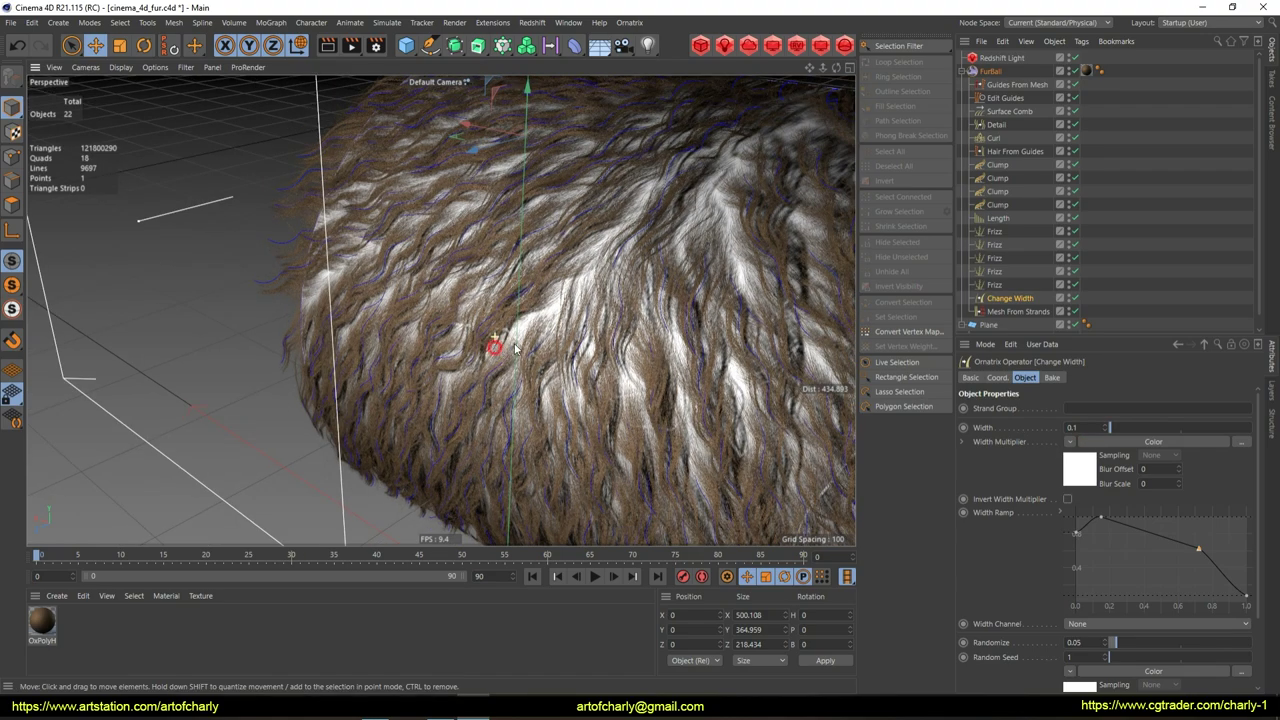
scroll(495, 342, "down", 1)
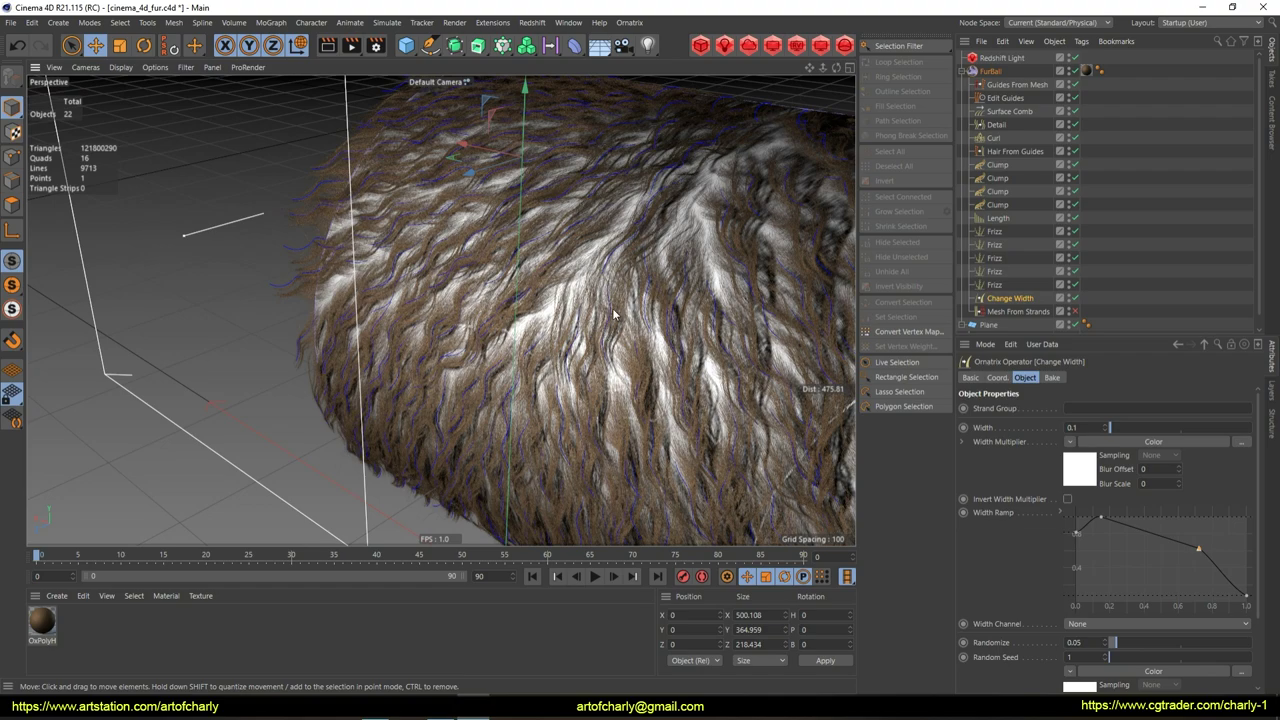
scroll(612, 303, "up", 1)
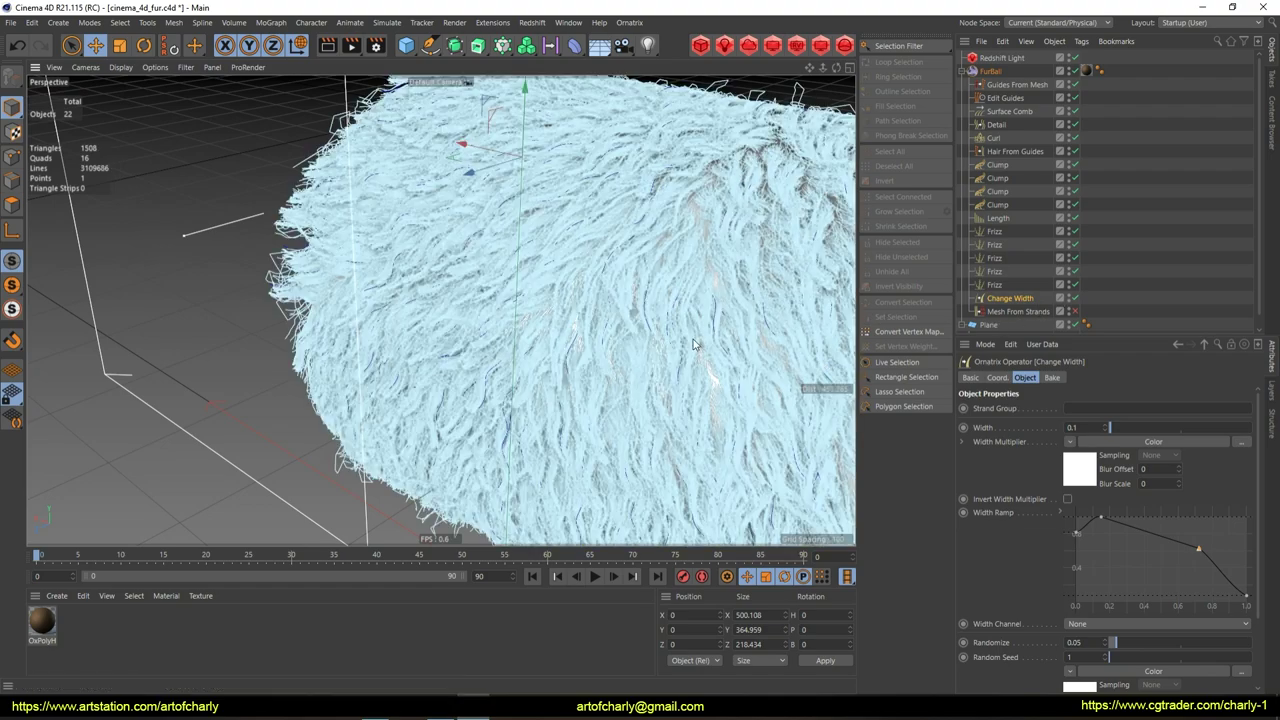
left_click_drag(612, 303, 640, 297, "alt")
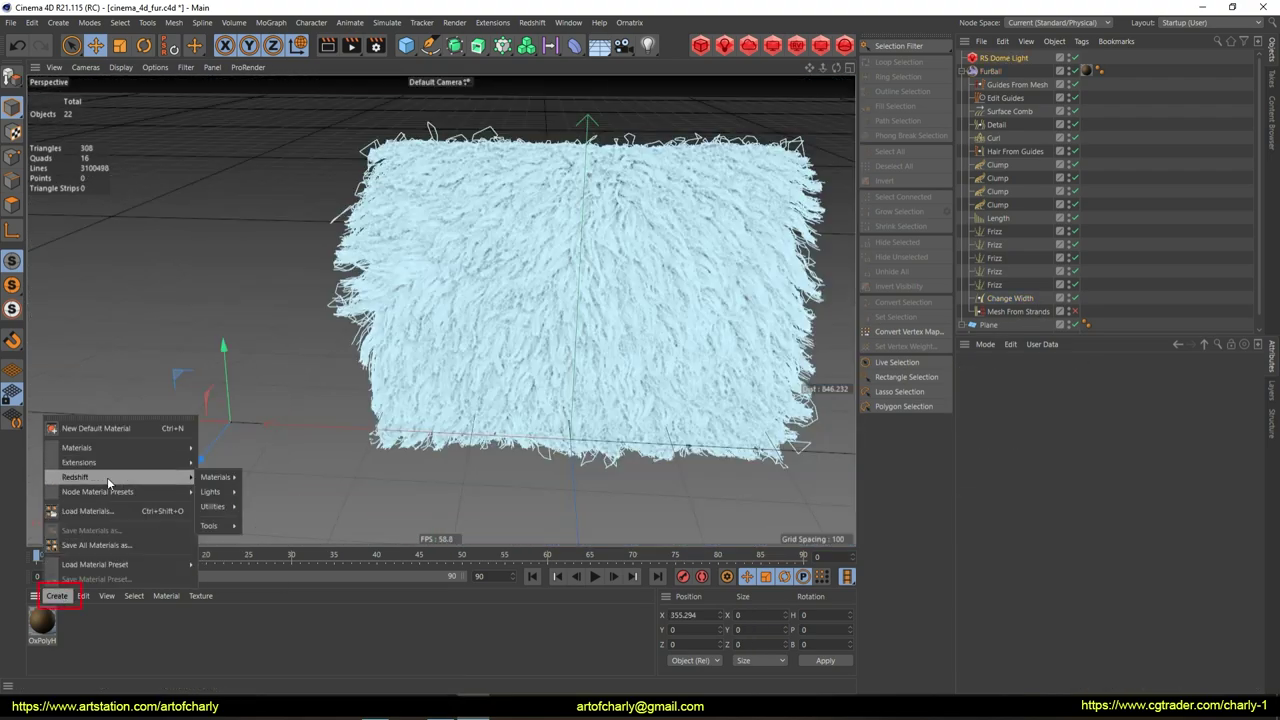
Create an RS Hair material, check FurBall's hair tag, and select the new material
left_click(262, 535)
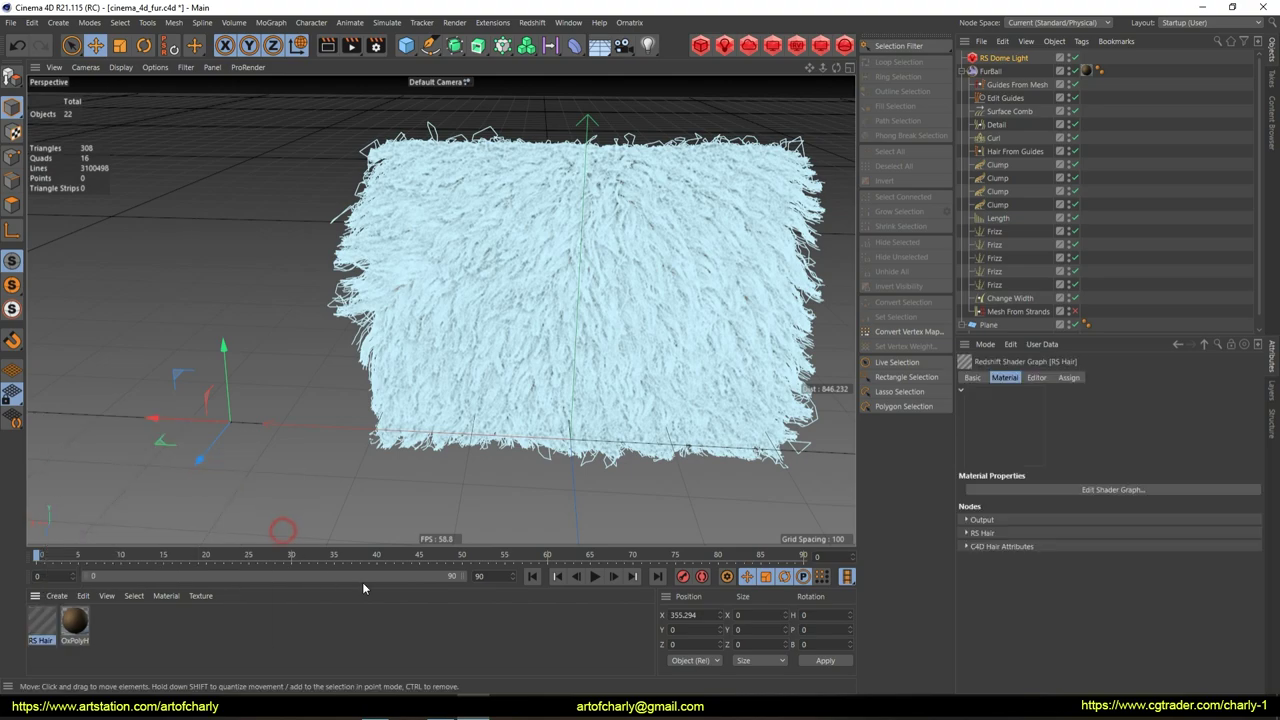
left_click(990, 71)
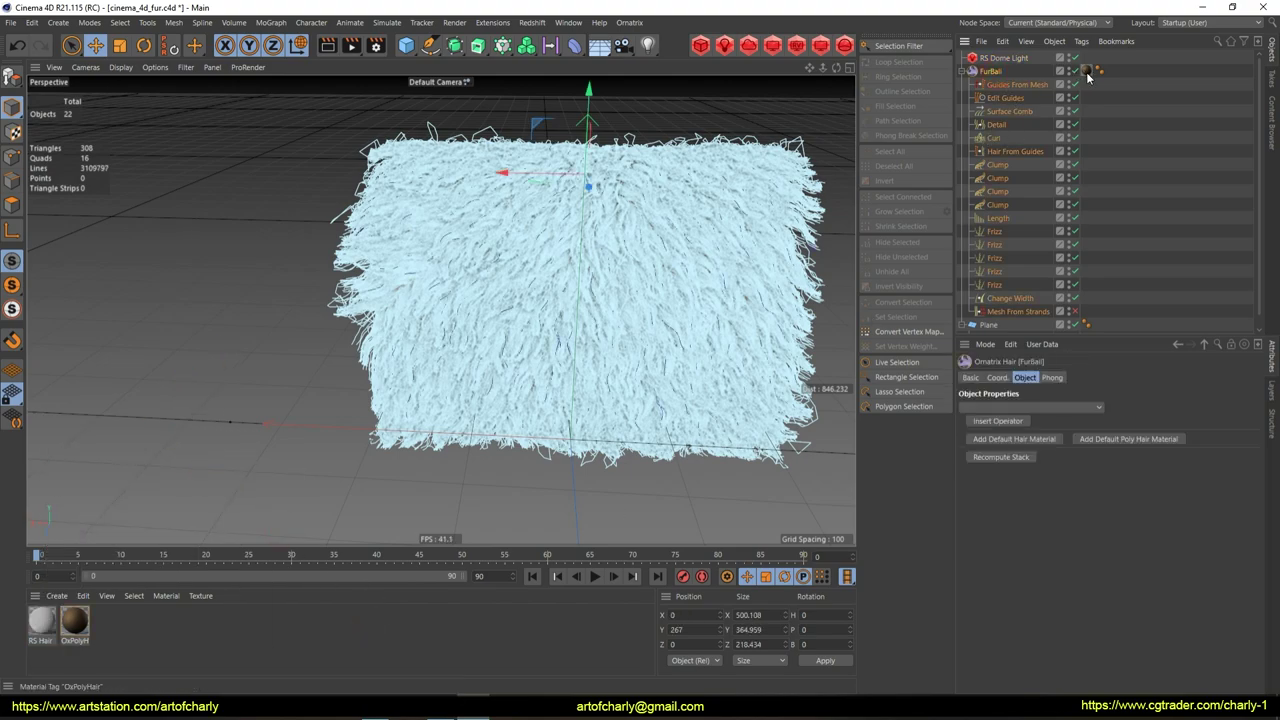
left_click(1087, 72)
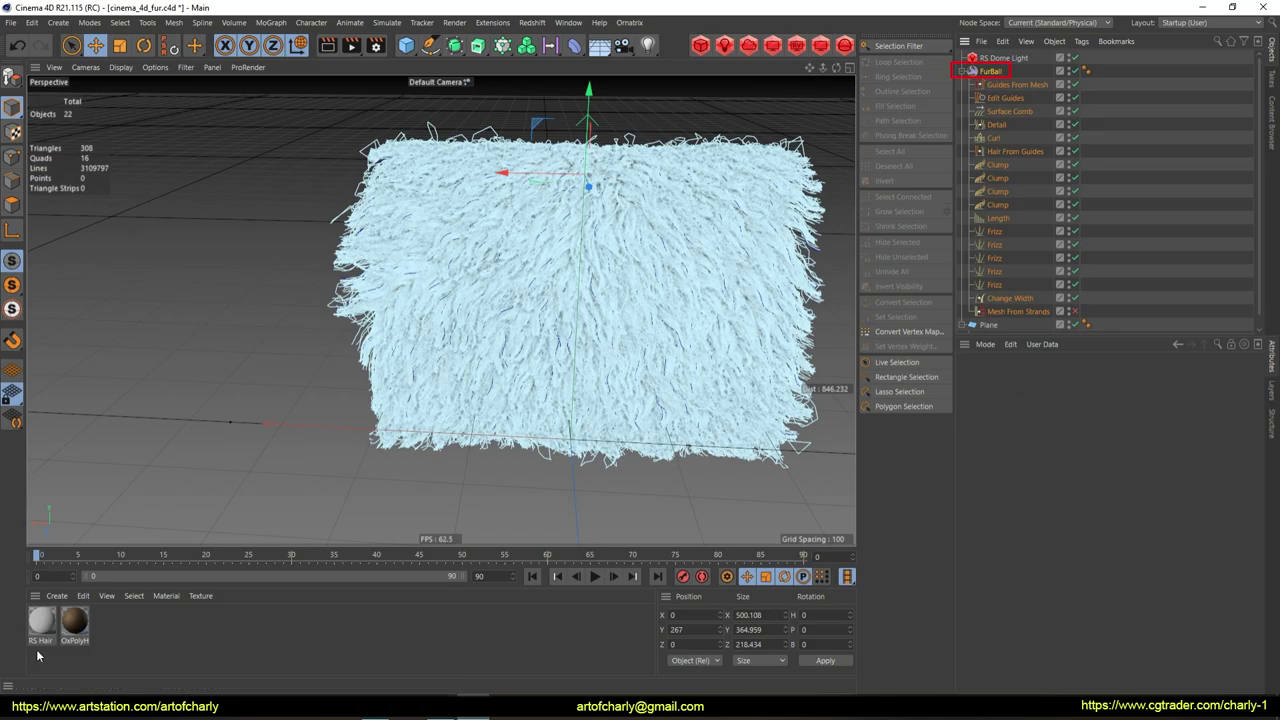
left_click(38, 621)
Apply the RS Hair material to FurBall in the Object Manager
left_click_drag(38, 621, 998, 72)
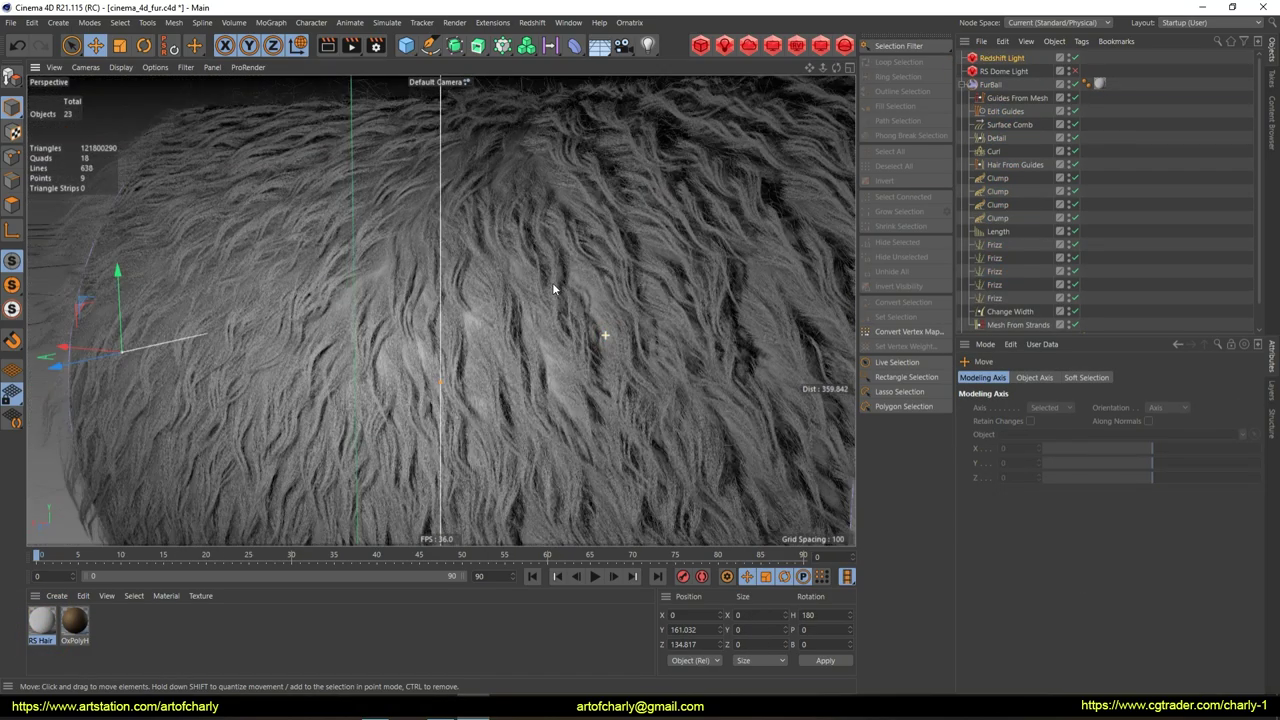
scroll(599, 358, "down", 3)
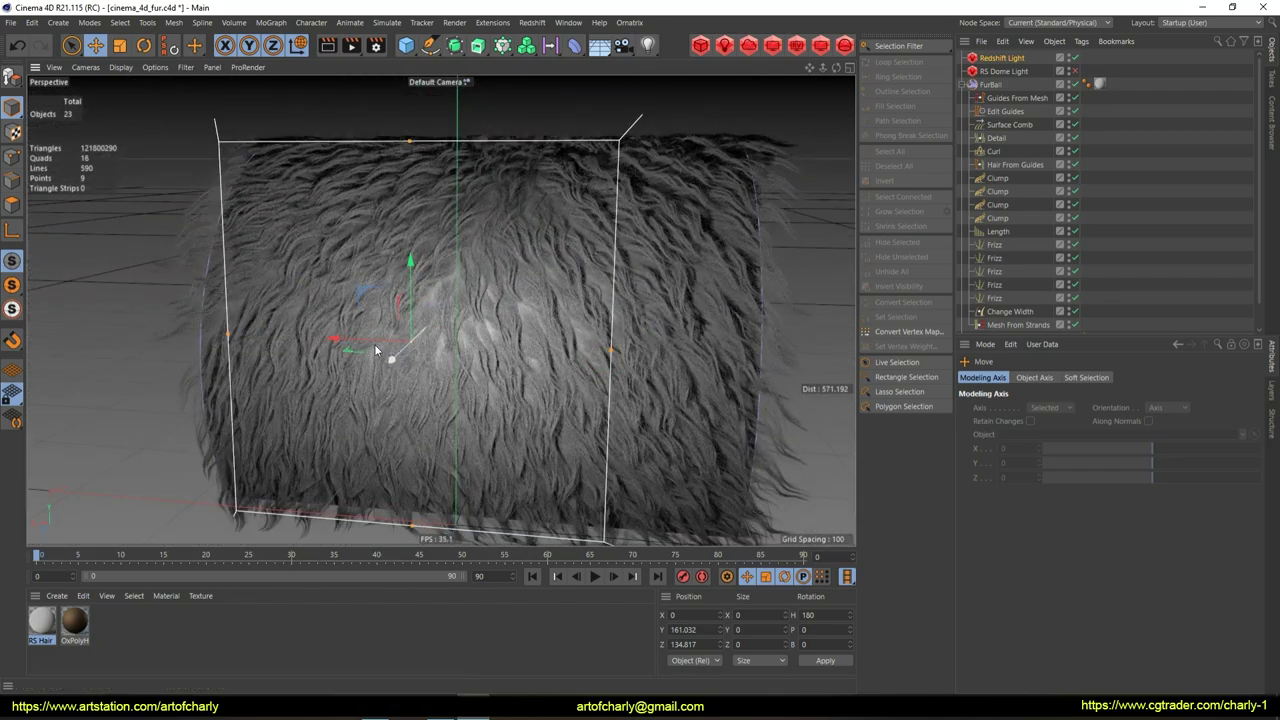
mouse_move(263, 332)
left_mouse_down("alt")
mouse_move(461, 330)
mouse_move(385, 356)
mouse_move(554, 318)
mouse_move(562, 380)
mouse_move(444, 431)
mouse_move(359, 240)
mouse_move(359, 179)
mouse_move(359, 232)
left_mouse_up("alt")
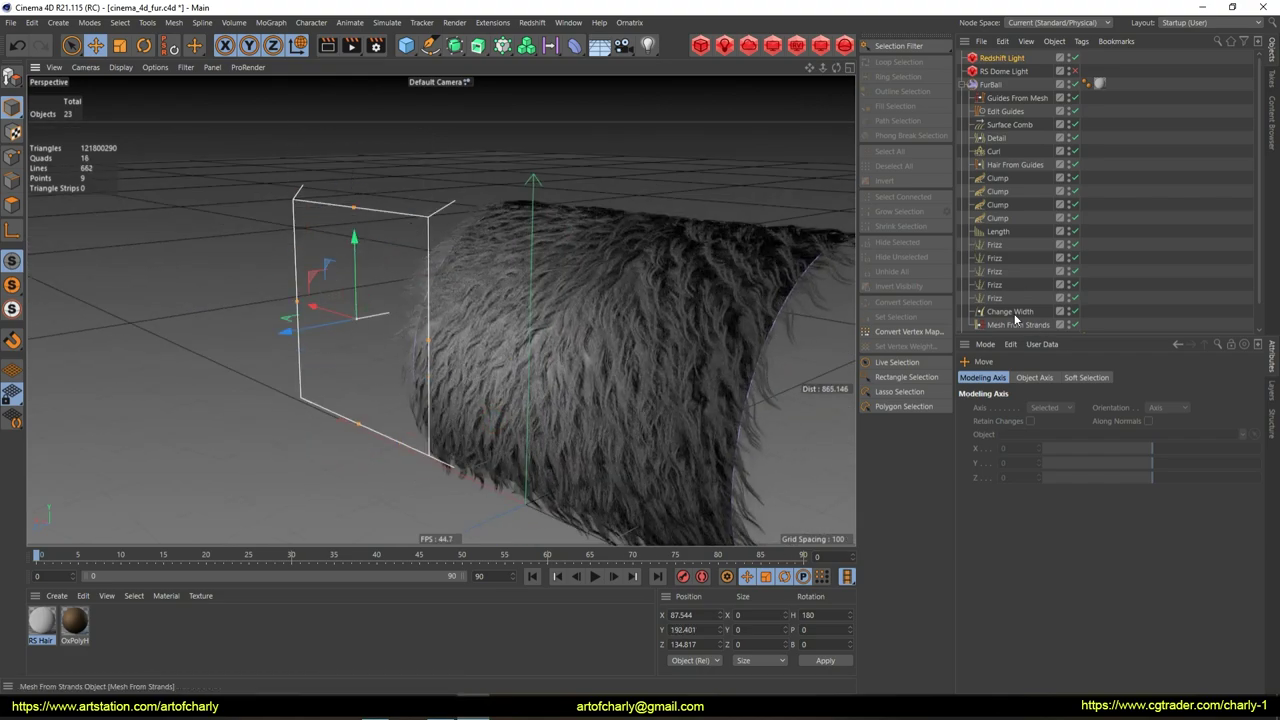
scroll(1040, 300, "down", 1)
Select and delete the white box light from the scene
left_click(405, 458)
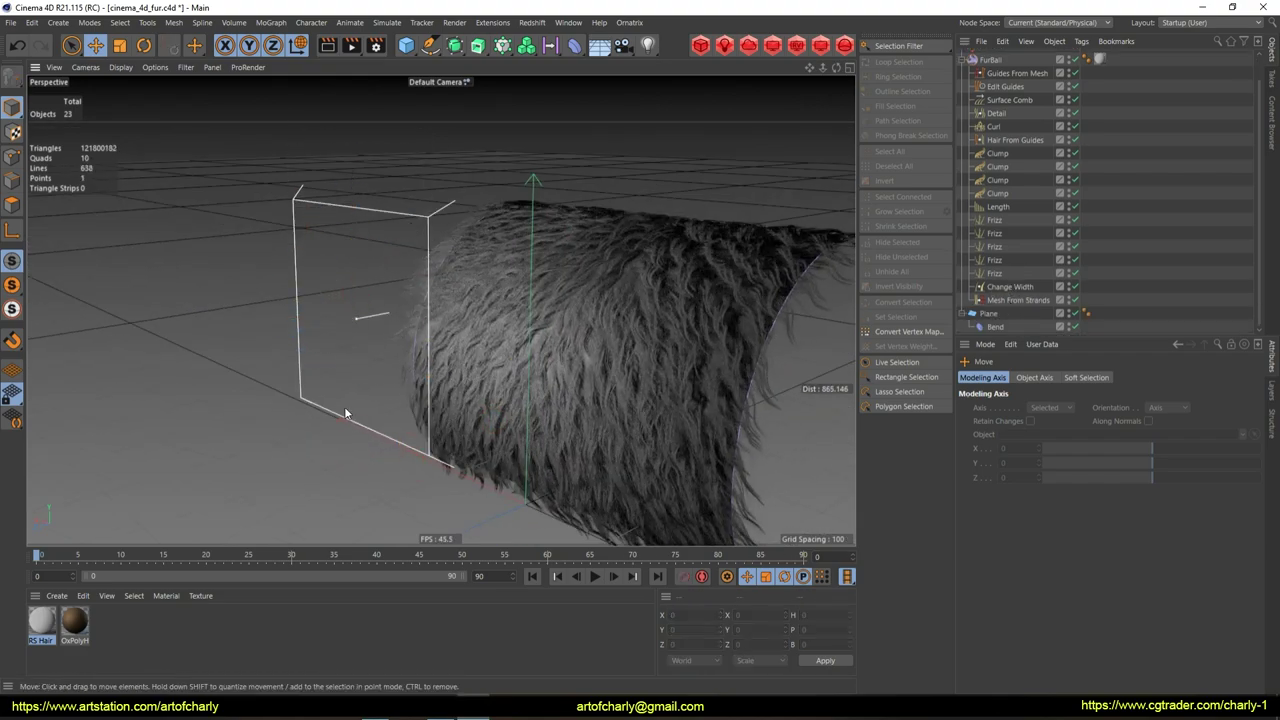
left_click(303, 401)
key("Delete")
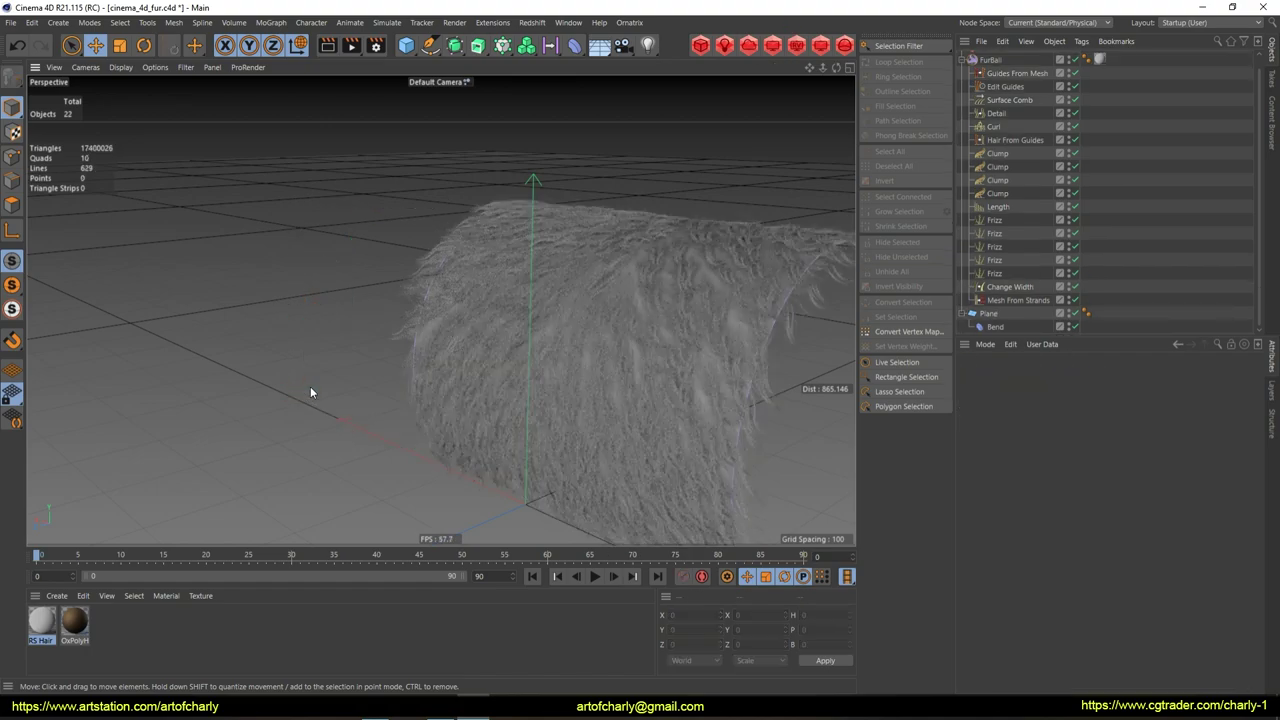
left_click_drag(433, 326, 498, 296, "alt")
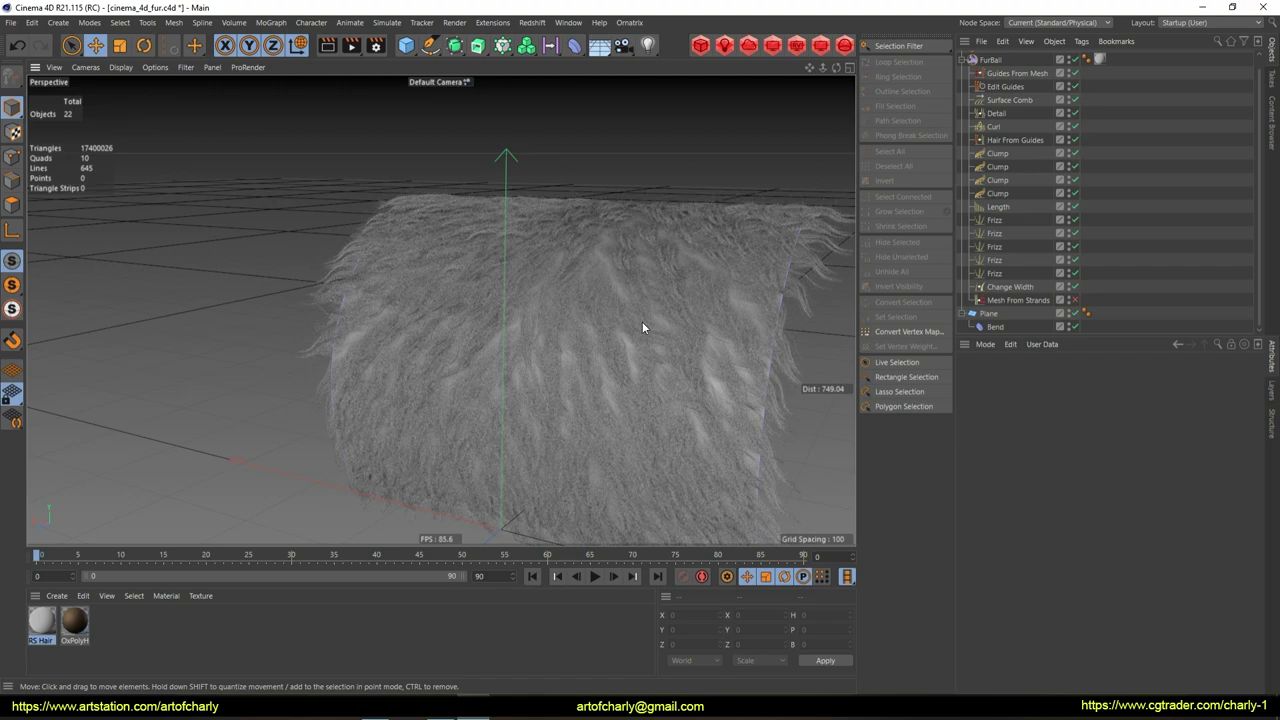
left_click_drag(659, 275, 580, 220, "alt")
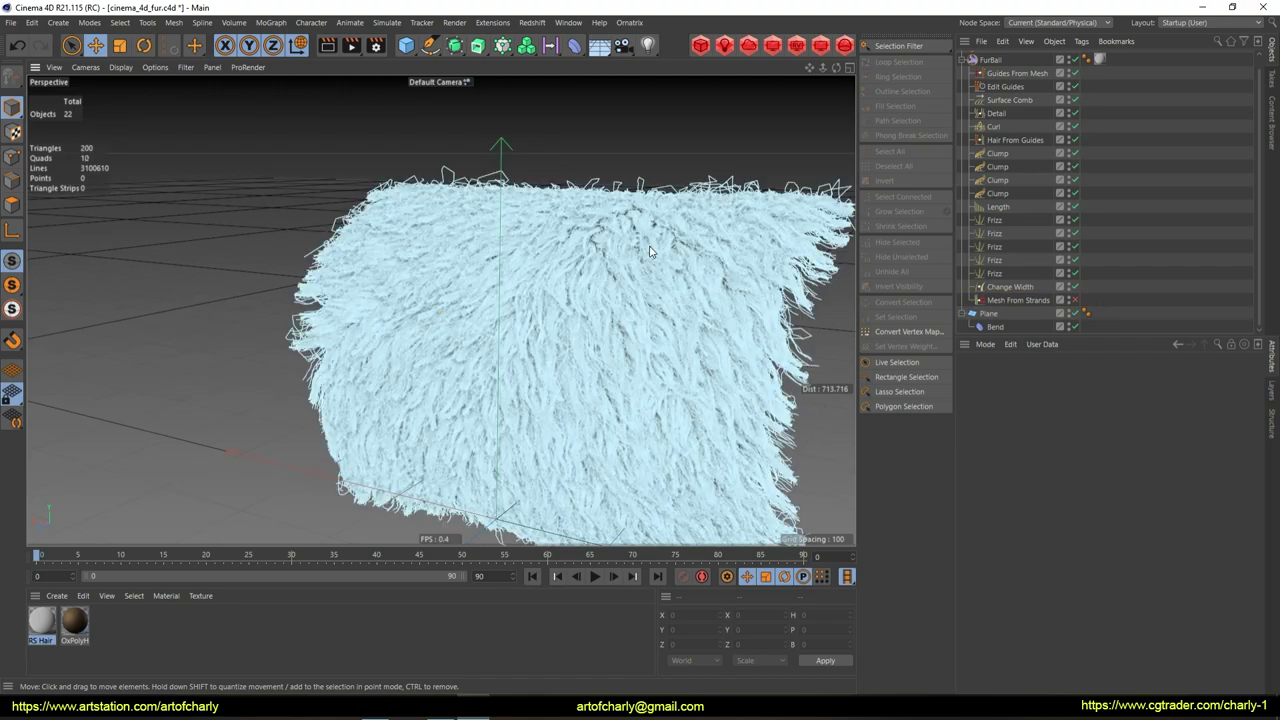
left_click(377, 46)
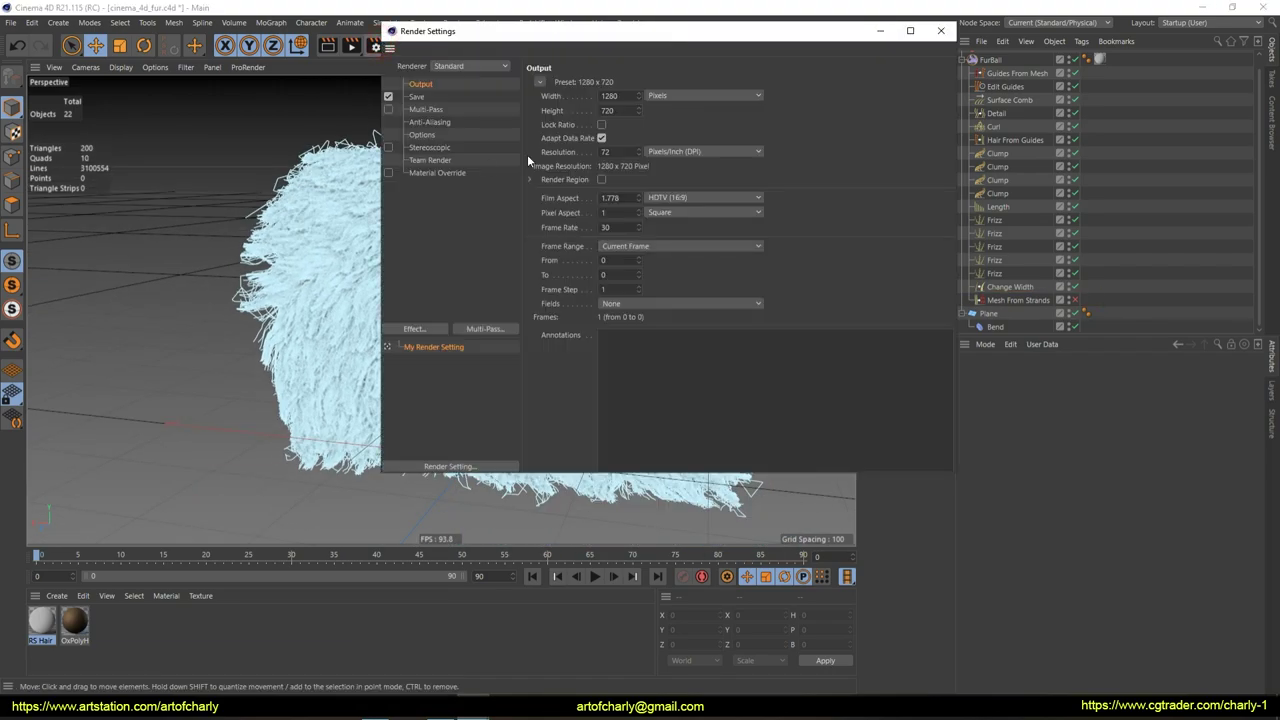
Switch the renderer to Redshift with progressive rendering at 128 passes
left_click(463, 68)
left_click(465, 123)
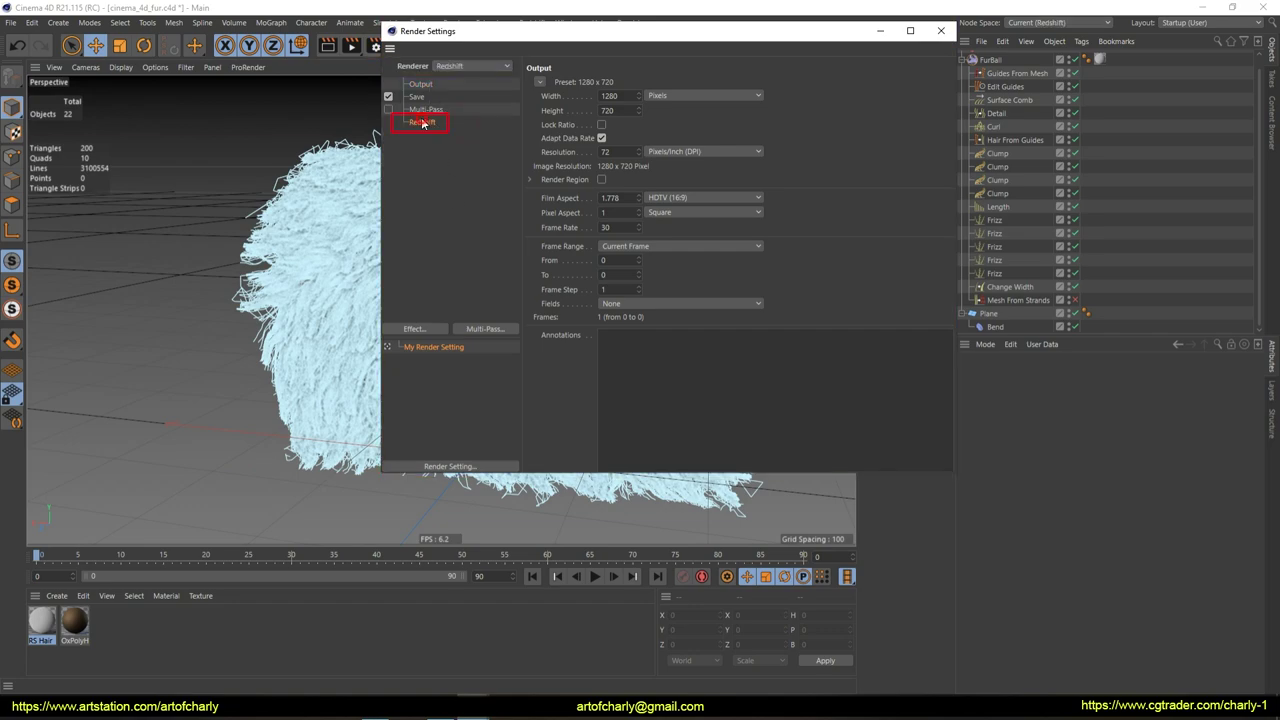
left_click(422, 122)
left_click(623, 126)
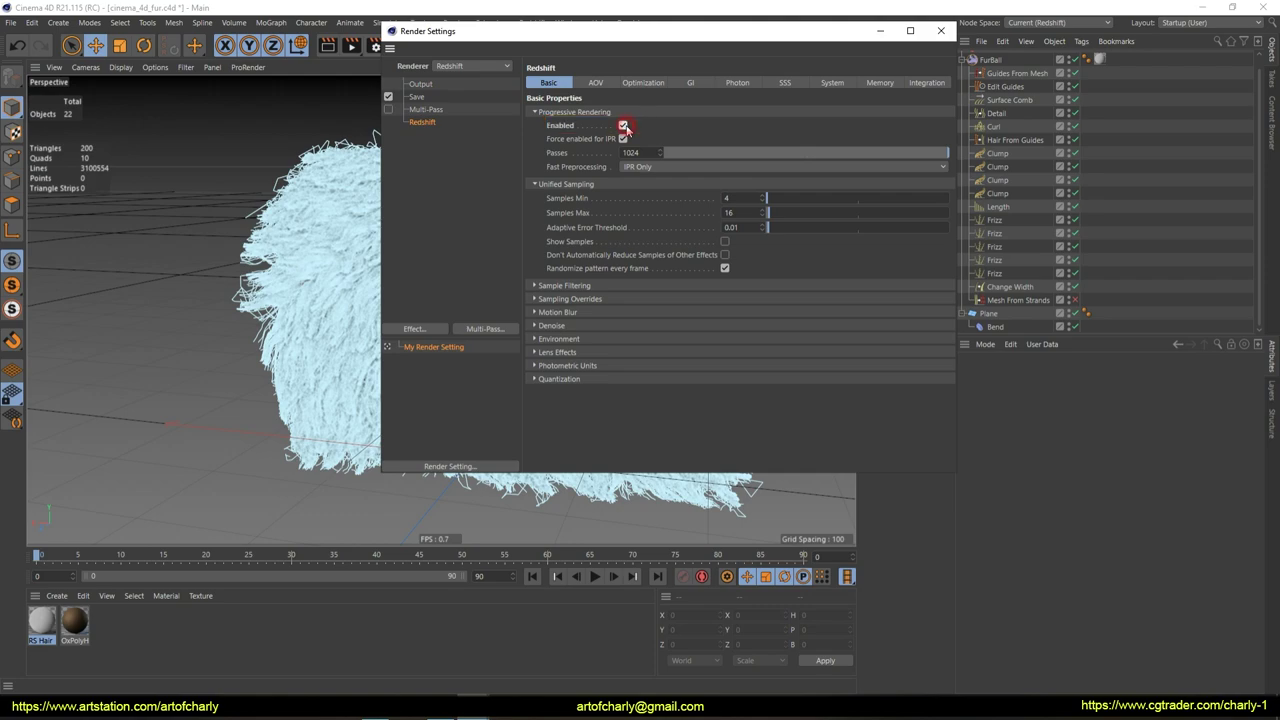
left_click(638, 152)
type("128")
key("Return")
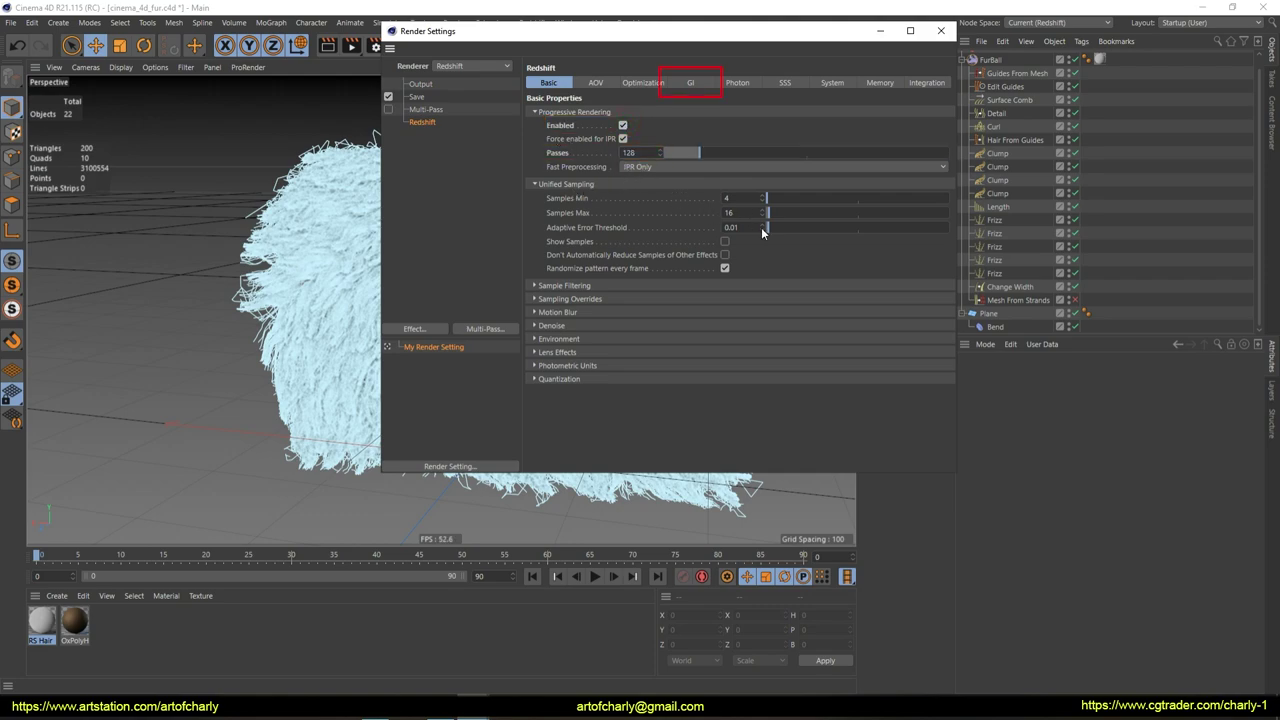
Set primary GI to Brute Force and secondary GI to Irradiance Point Cloud
left_click(690, 82)
left_click(660, 126)
left_click(678, 174)
left_click(677, 140)
left_click(680, 183)
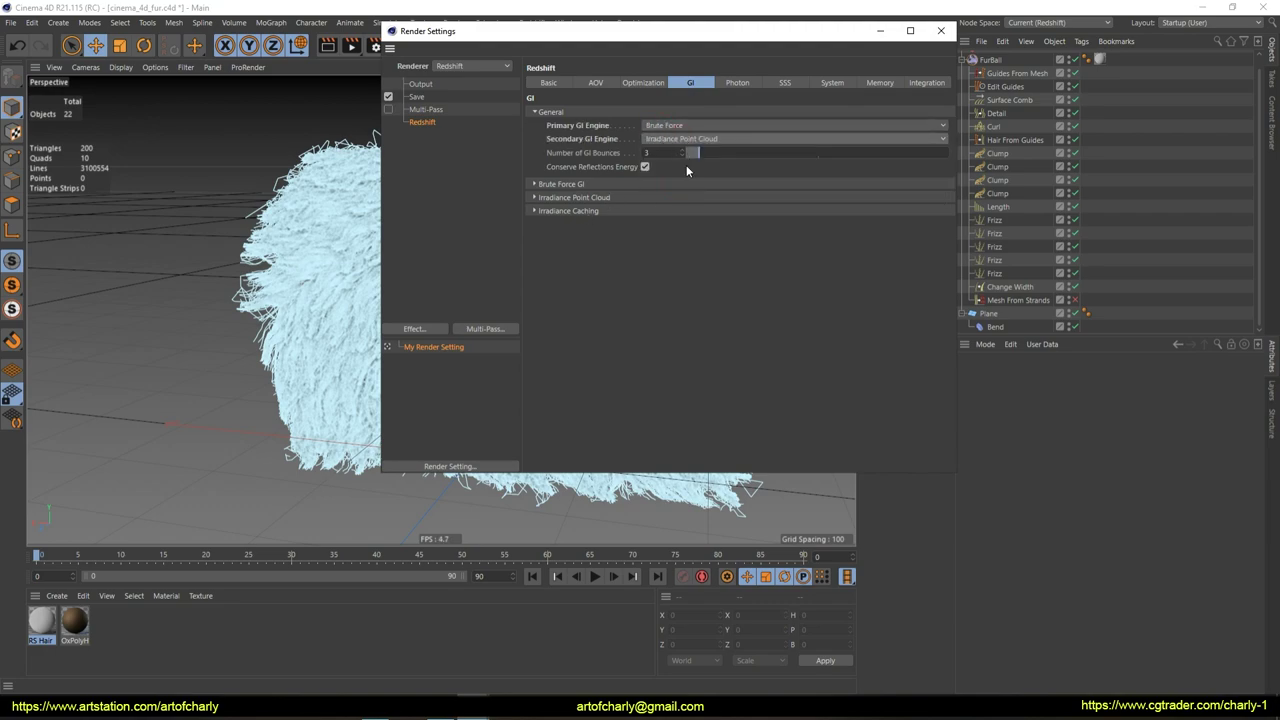
left_click(940, 30)
left_click(532, 22)
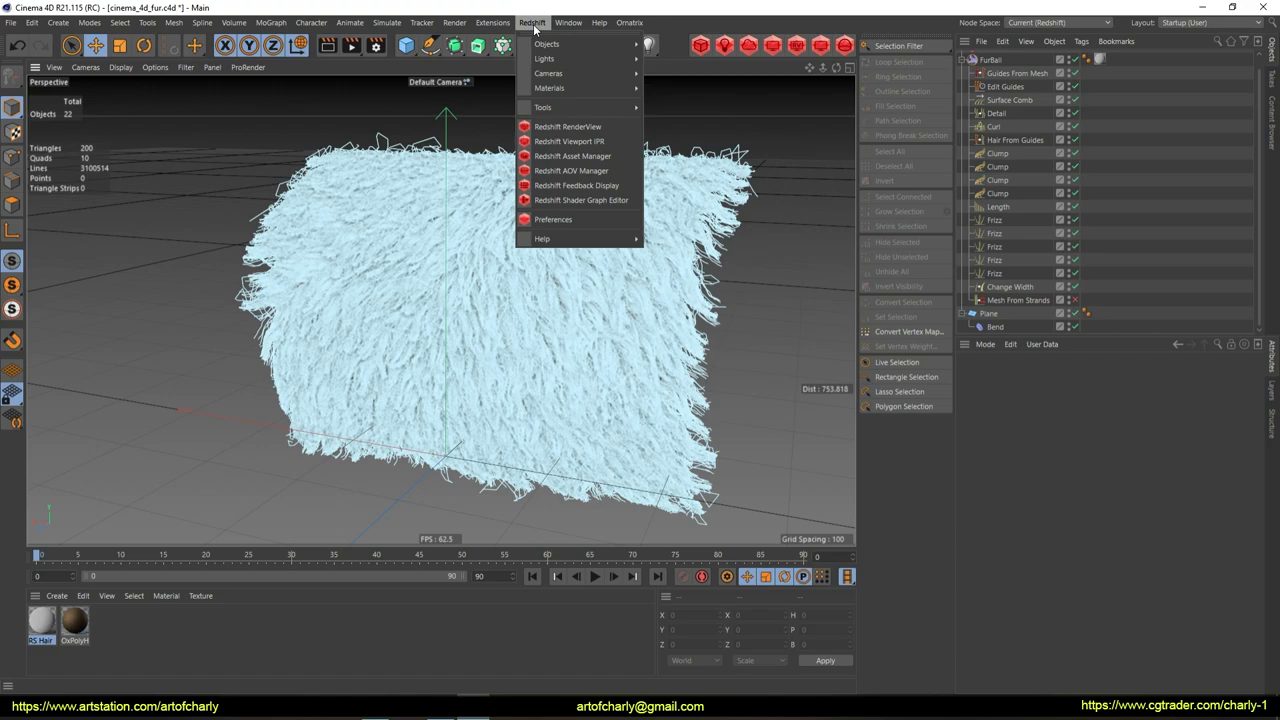
Open the Redshift RenderView and start an IPR render of the fur, which shows as white strands
left_click(566, 127)
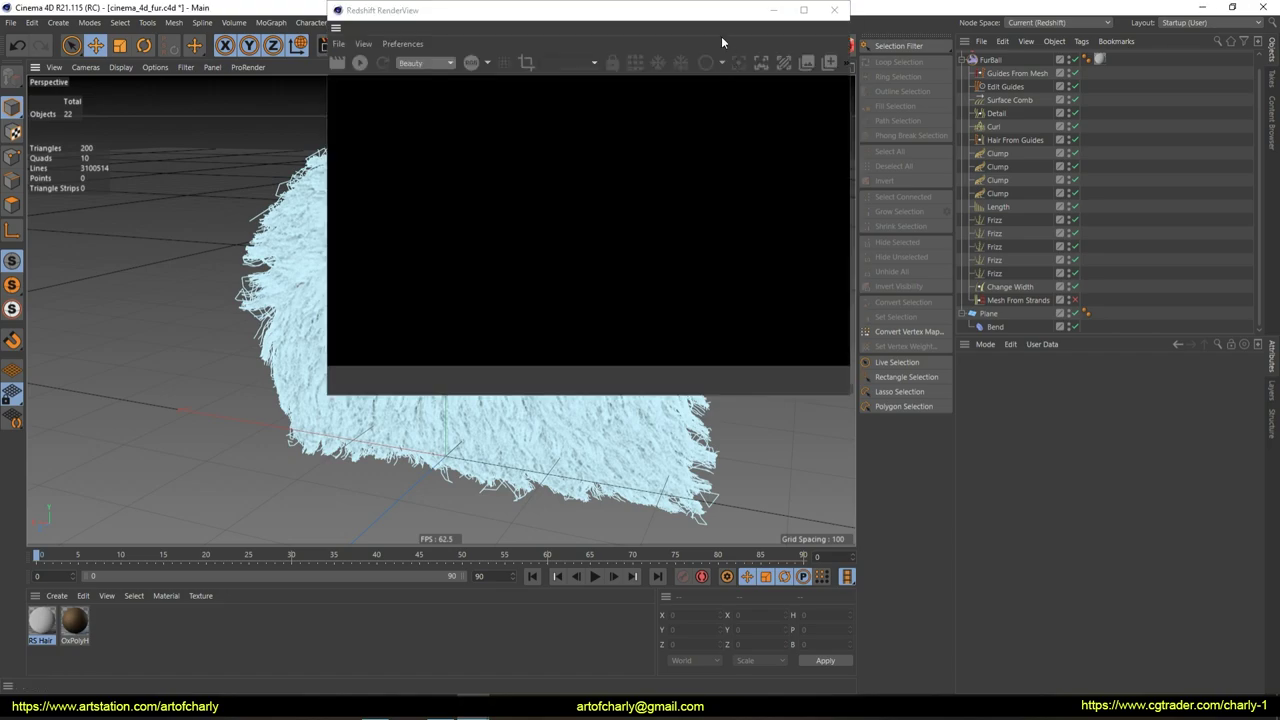
left_click(511, 204)
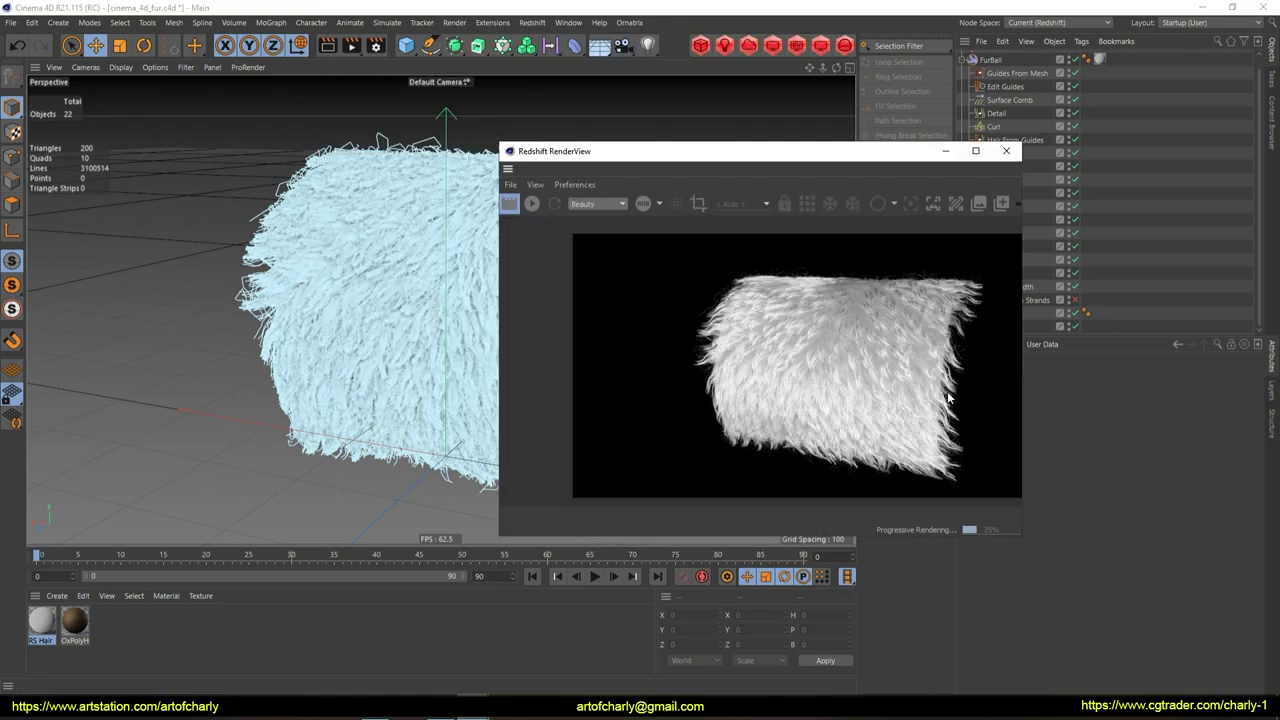
scroll(813, 367, "up", 2)
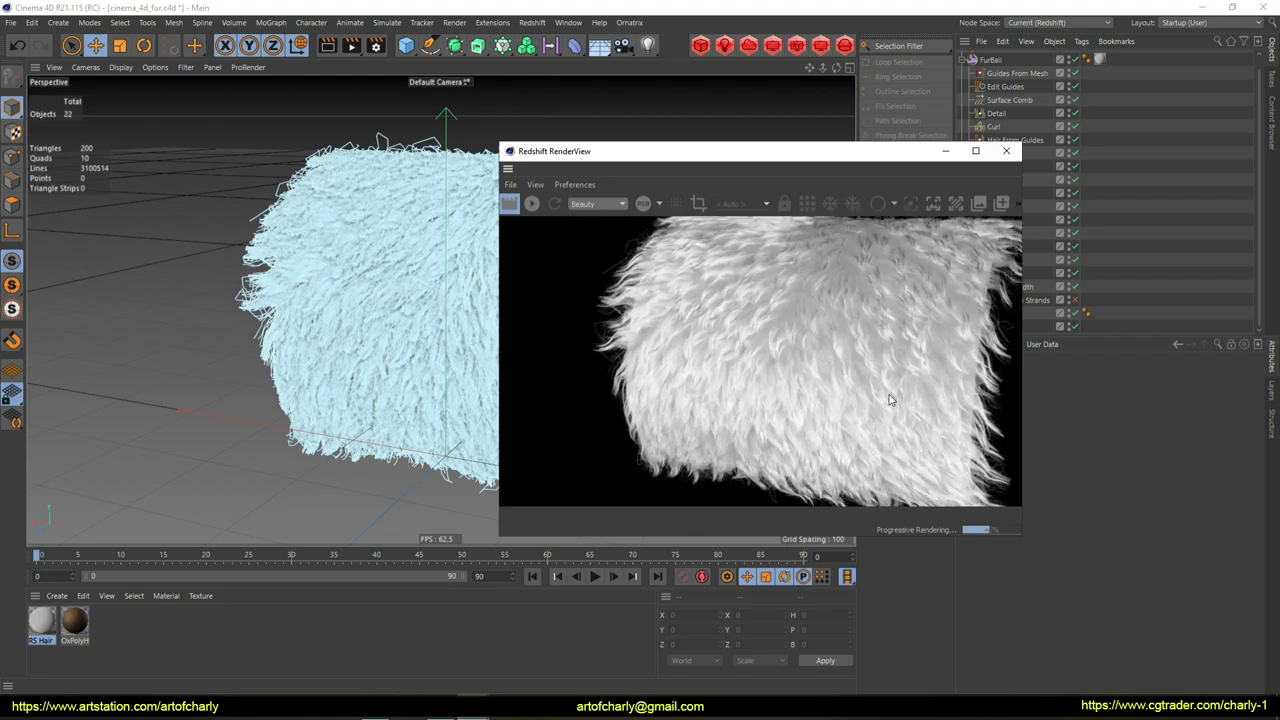
scroll(927, 399, "down", 2)
scroll(980, 408, "up", 1)
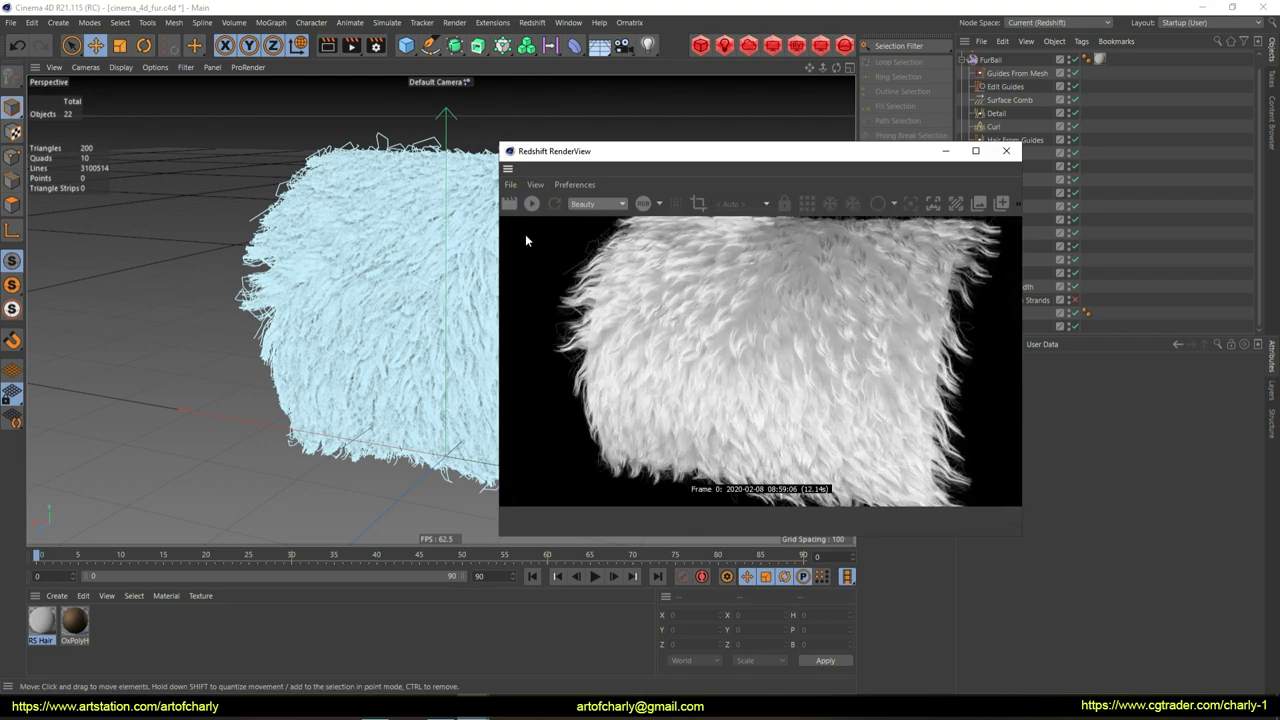
Restart the IPR and orbit the view to re-render the fur block frontally and from its left edge
left_click(531, 204)
left_click_drag(300, 300, 449, 304, "alt")
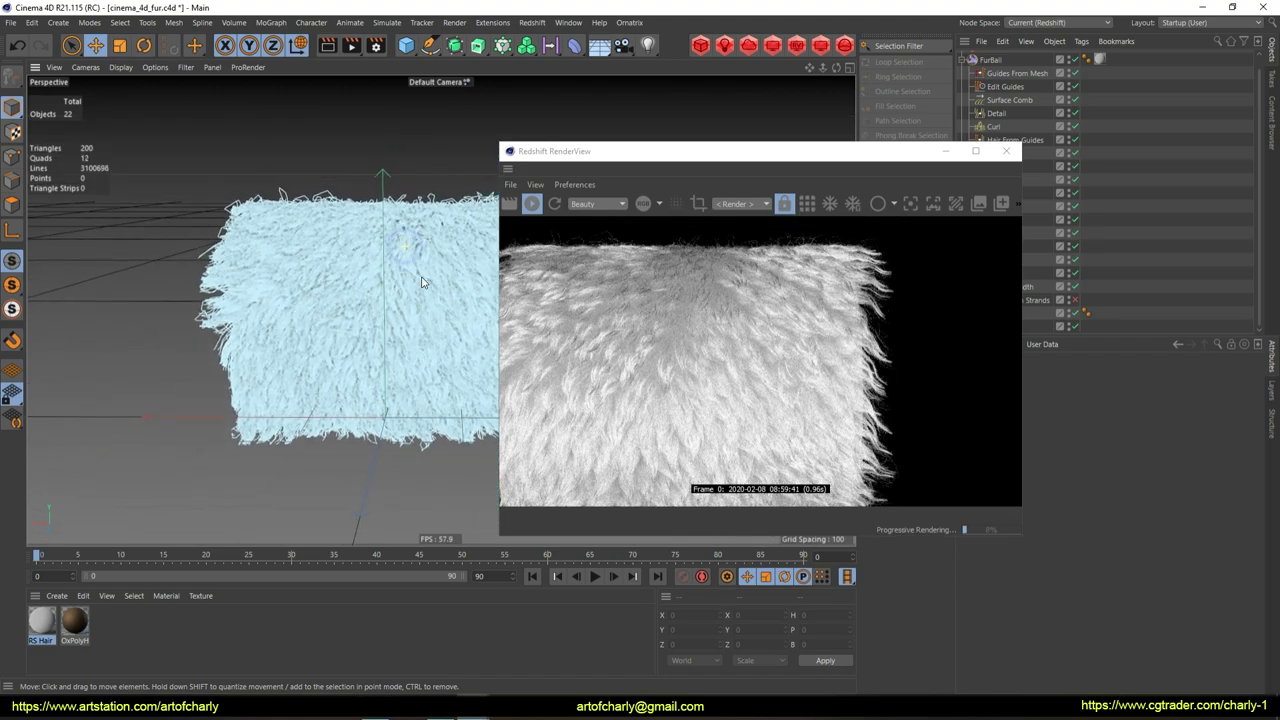
scroll(352, 288, "up", 3)
left_click_drag(352, 288, 400, 291, "alt")
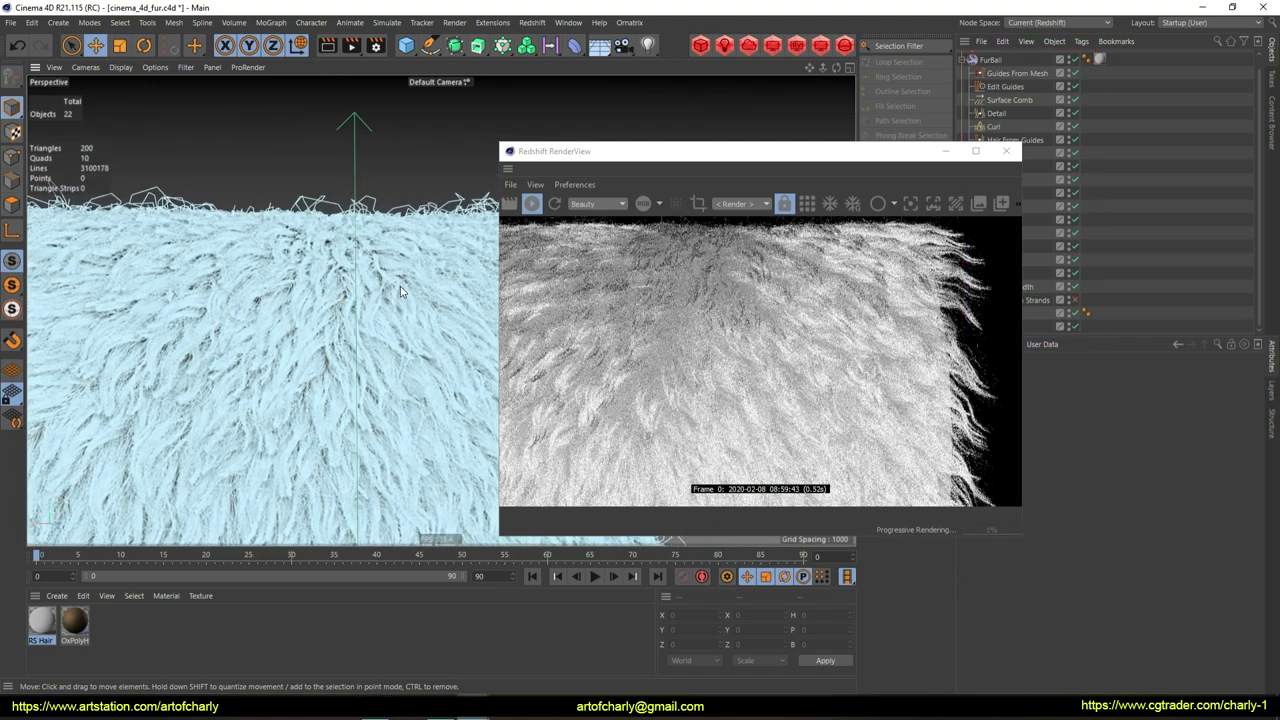
left_click_drag(316, 343, 382, 305, "alt")
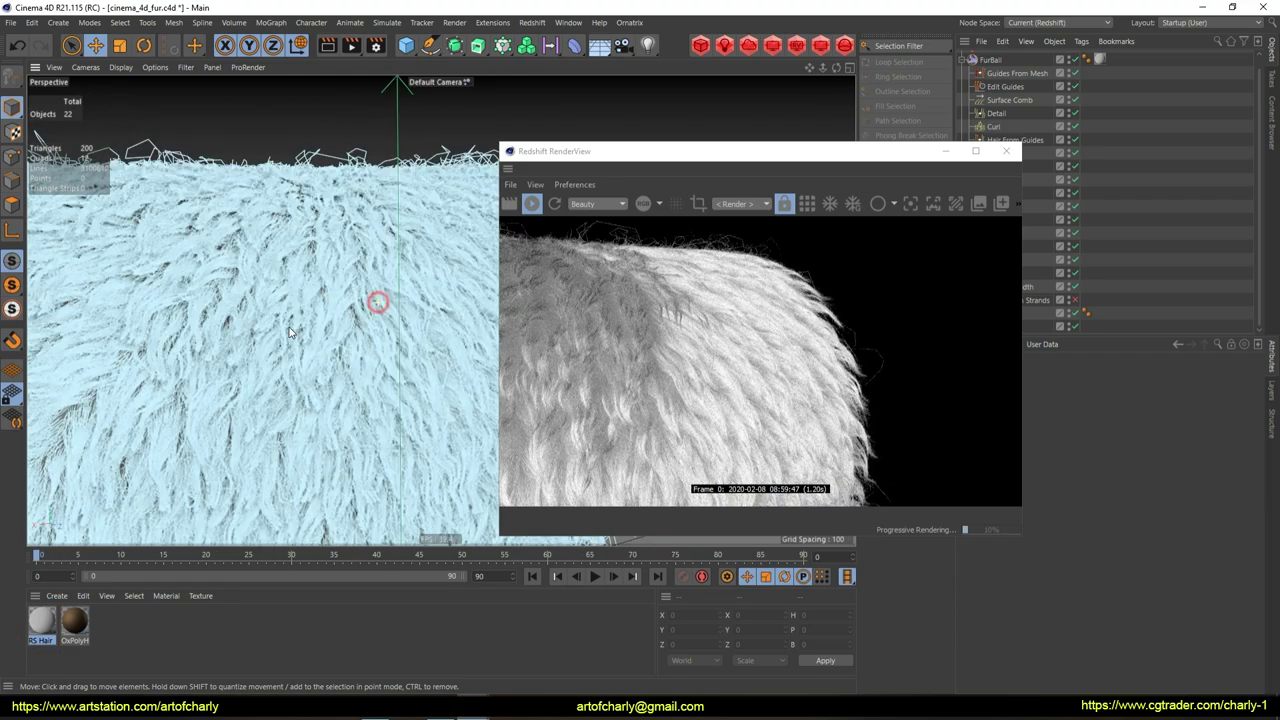
left_click_drag(374, 297, 220, 329, "alt")
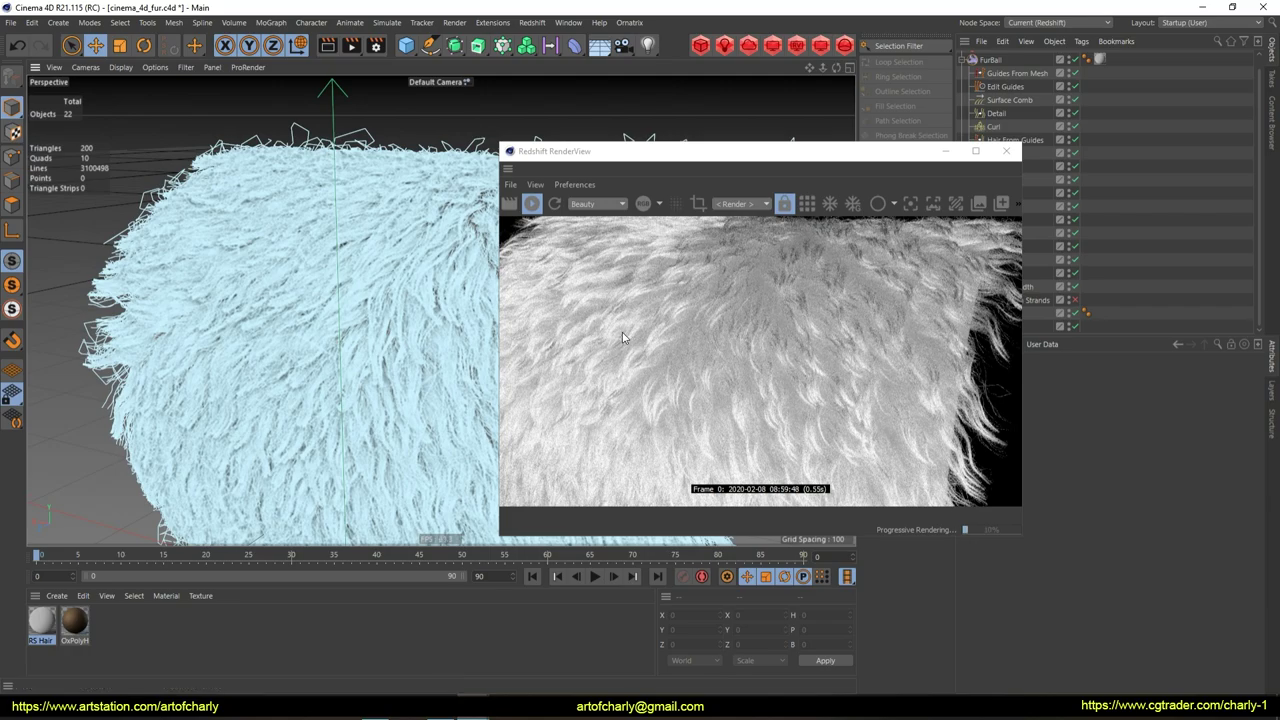